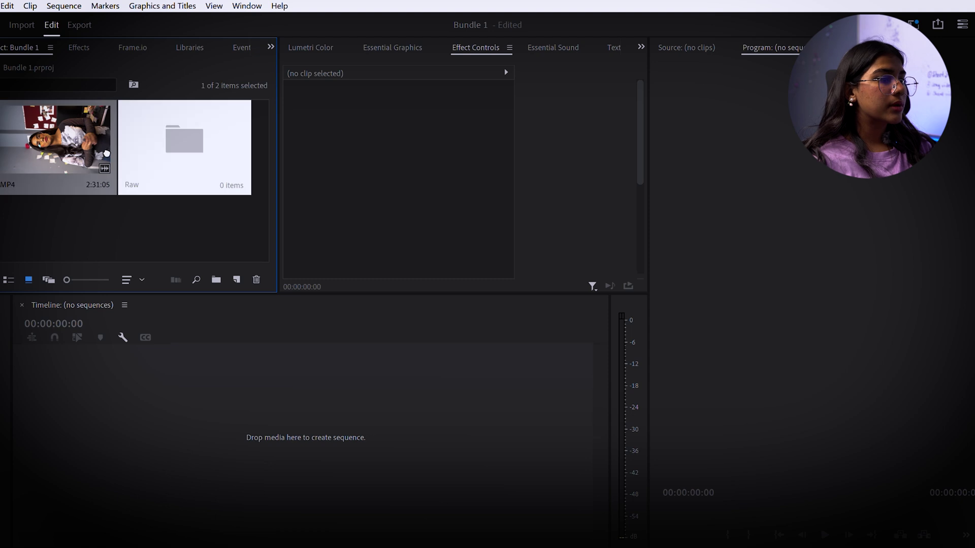
- Move the 11.MP4 clip into the Raw bin and create a new sequence from it on the timeline
double_click(72, 142)
click(64, 120)
drag(64, 123, 275, 437)
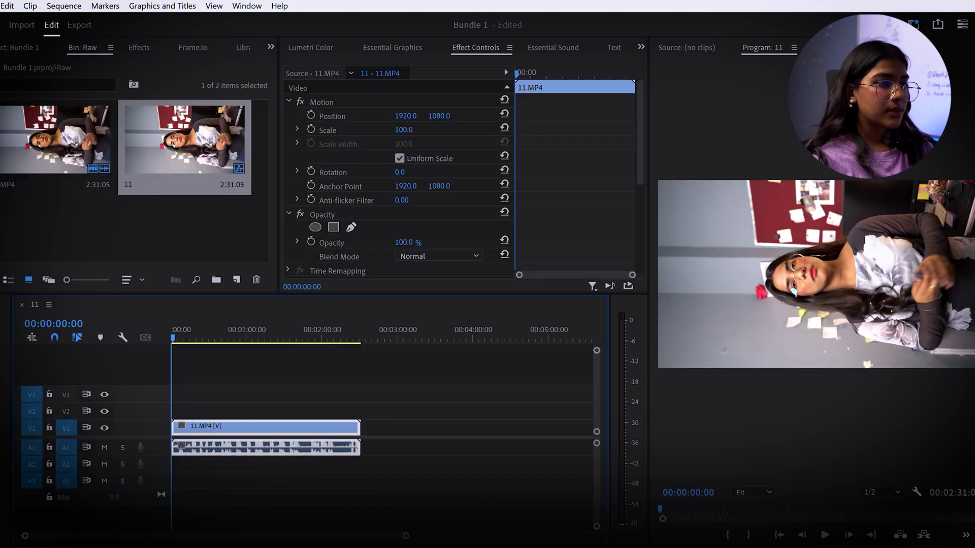
- Change the sequence settings of the 11 sequence to a vertical 9:16 frame
click(22, 44)
click(377, 382)
drag(406, 535, 354, 522)
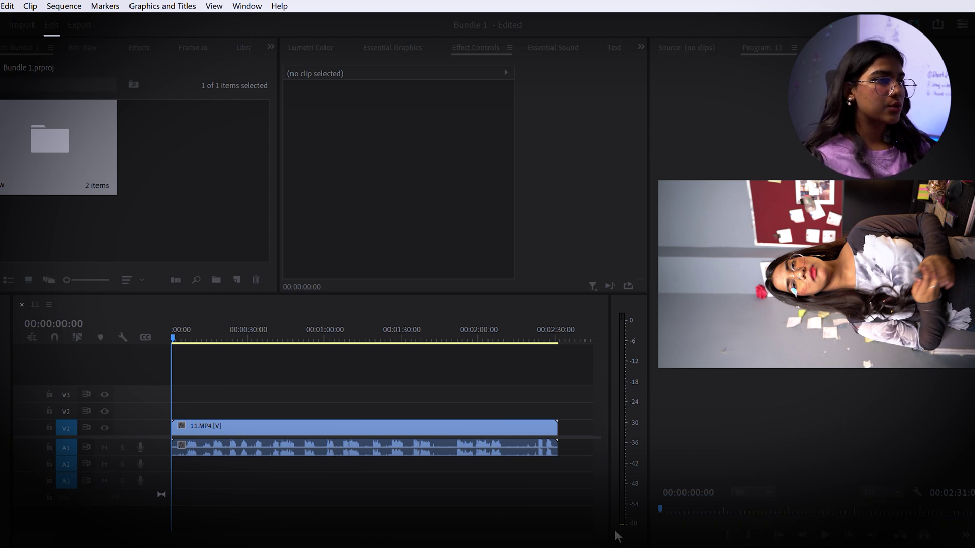
click(568, 283)
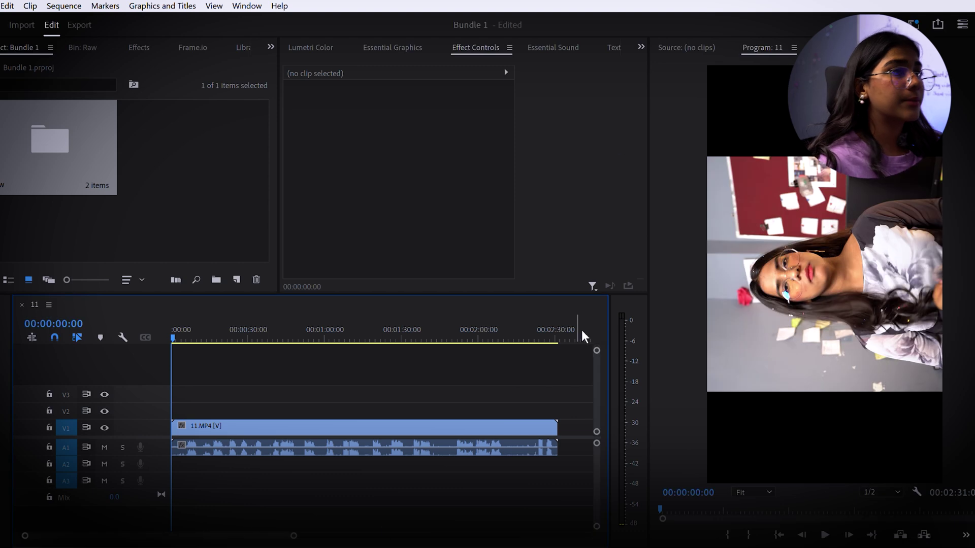
- Set the rotation of the 11.MP4 clip in the sequence to 90° so the footage stands upright
click(331, 428)
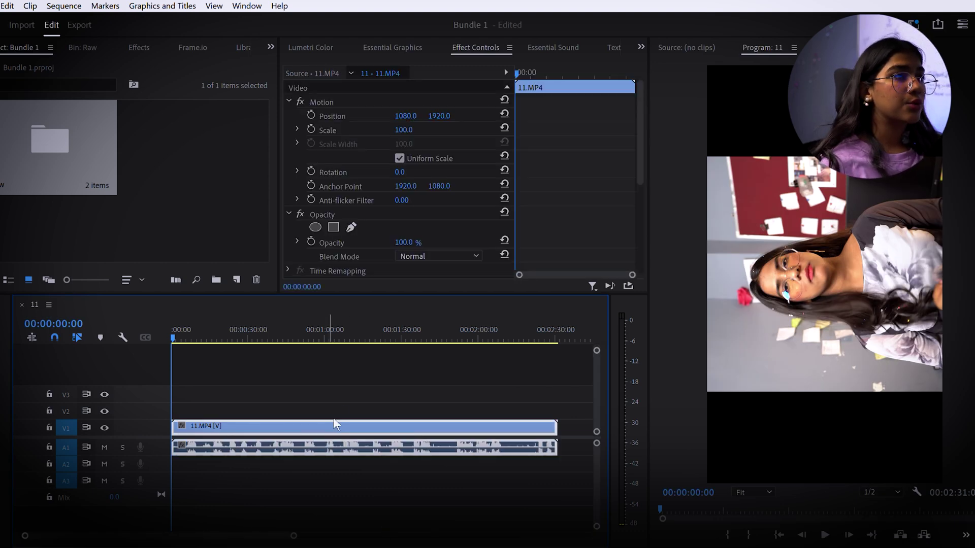
click(467, 51)
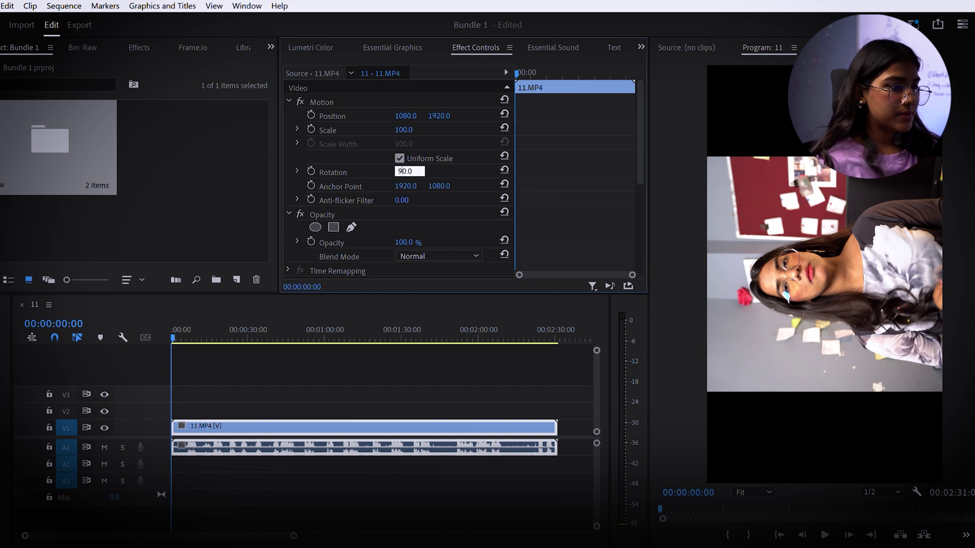
click(416, 304)
- Try to split the 11.MP4 clip at 00:00:06:15 and undo the split
drag(293, 536, 240, 523)
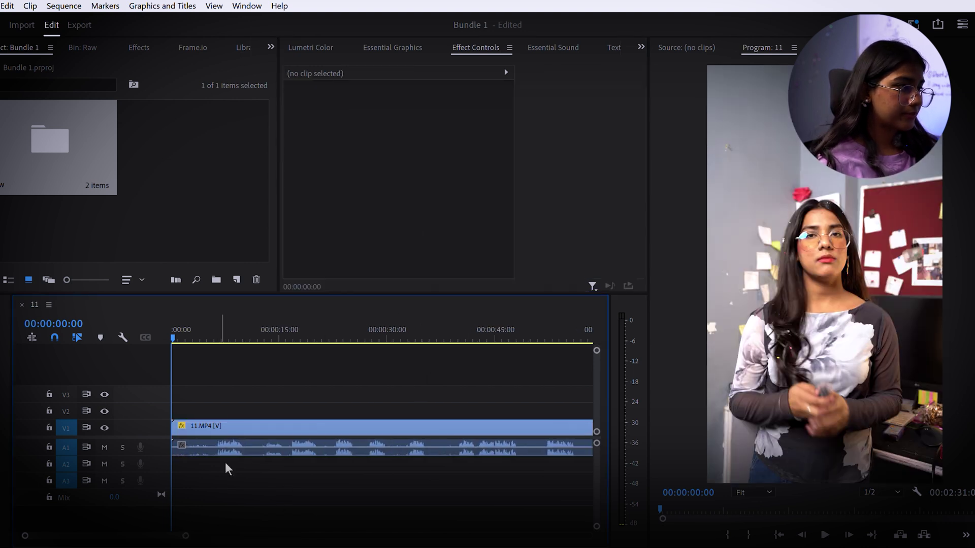
key(ctrl+a)
click(227, 393)
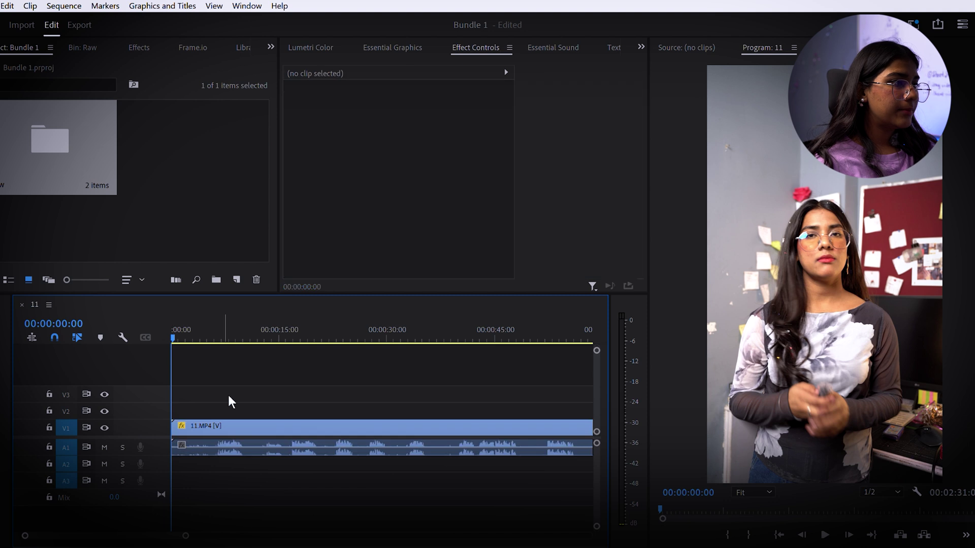
drag(178, 331, 226, 337)
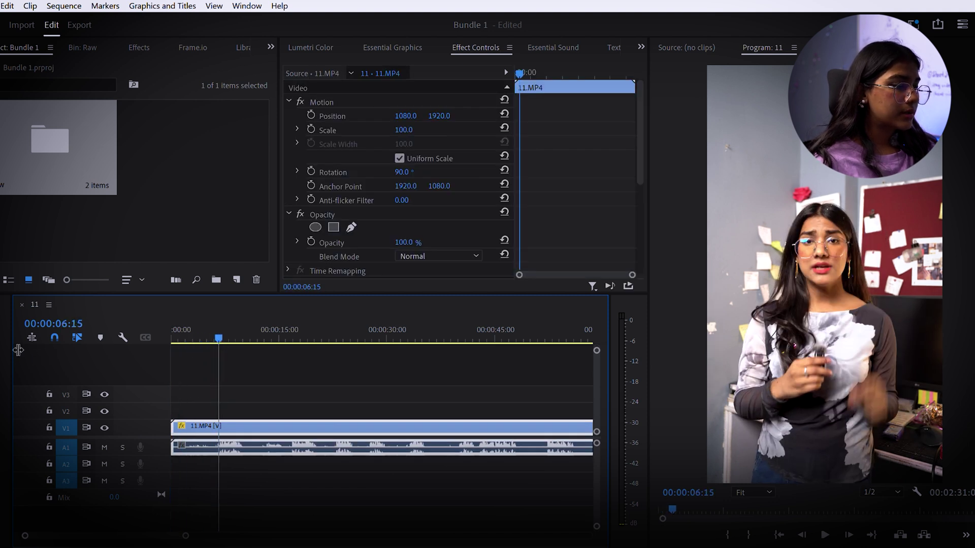
click(5, 366)
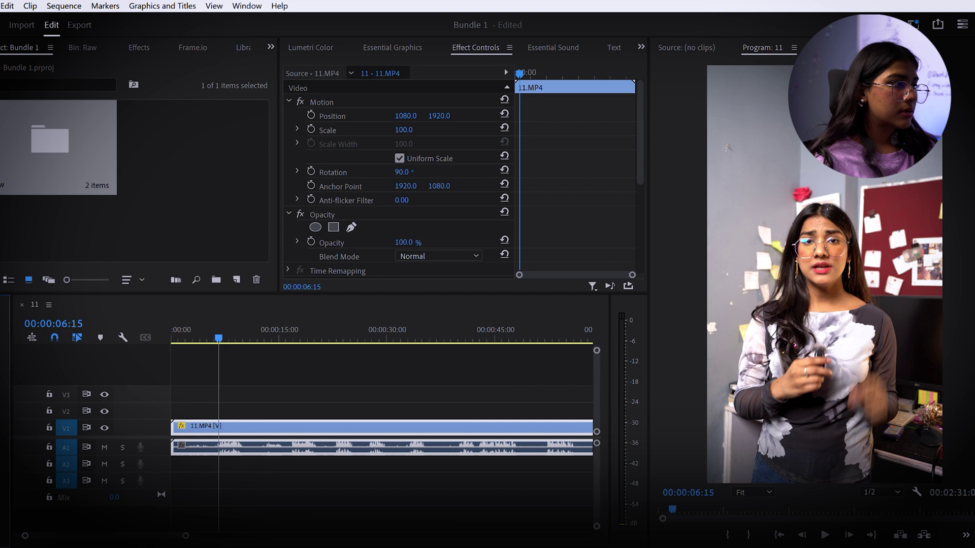
click(223, 426)
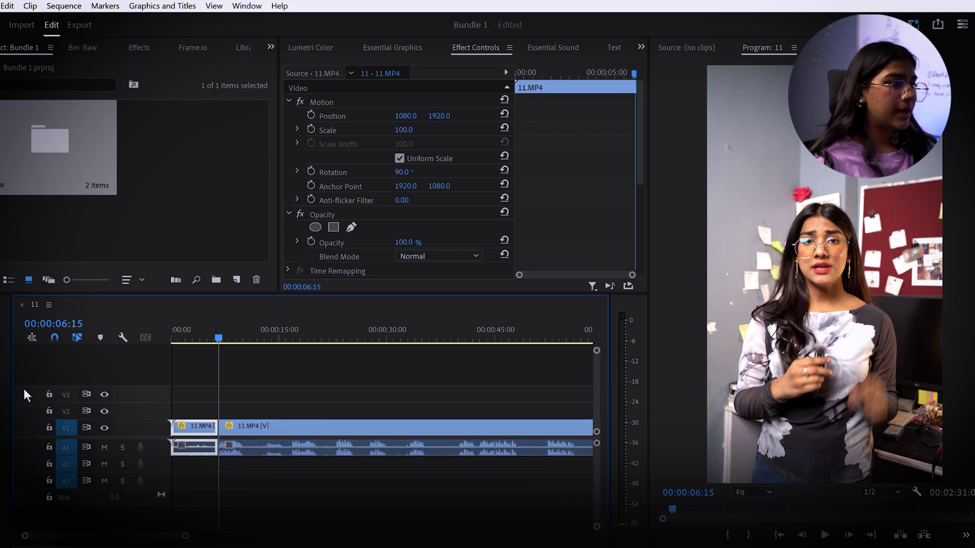
key(ctrl+z)
- Split the clip at 00:00:06:06, remove the opening section without leaving a gap, and return the playhead to the start
mouse_move(223, 340)
mouse_down()
mouse_move(150, 328)
mouse_move(227, 335)
mouse_move(219, 341)
mouse_up()
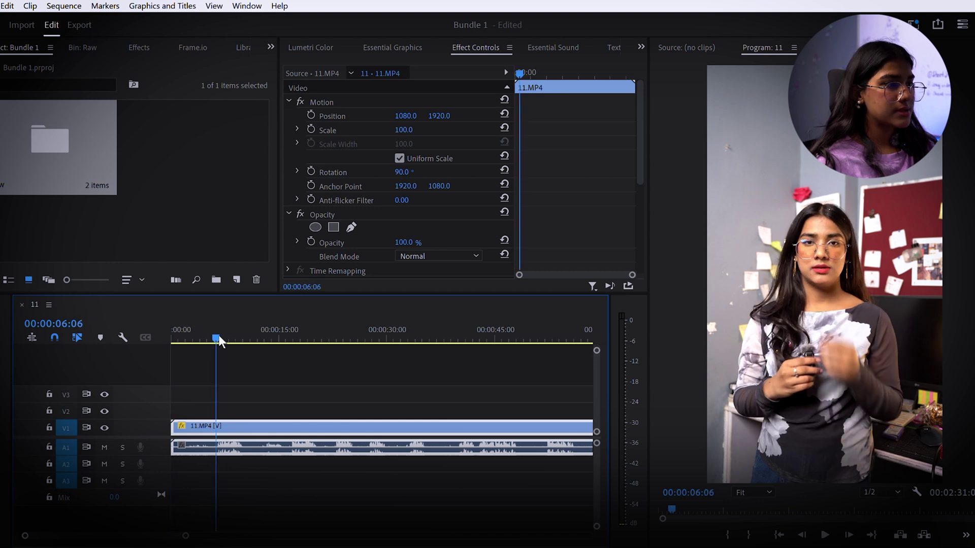
click(227, 426)
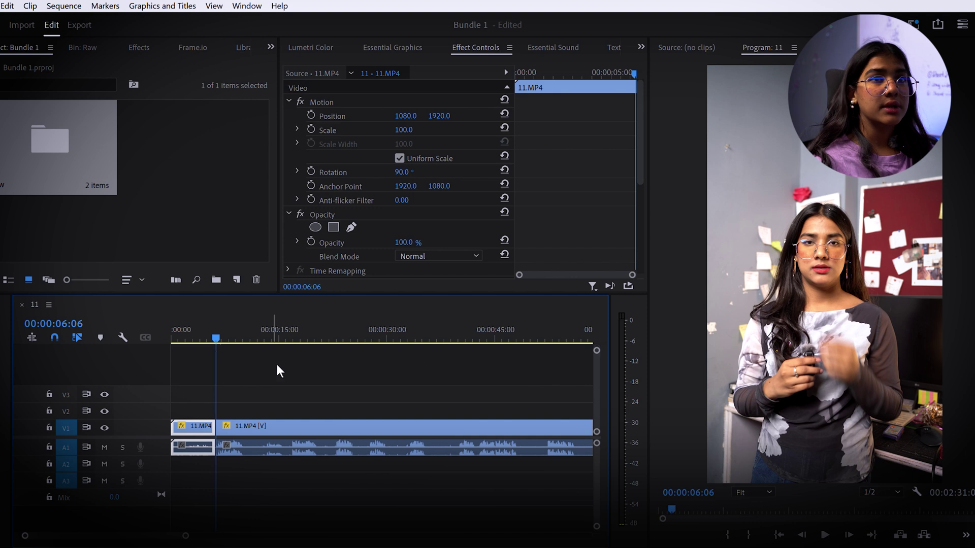
drag(221, 329, 139, 323)
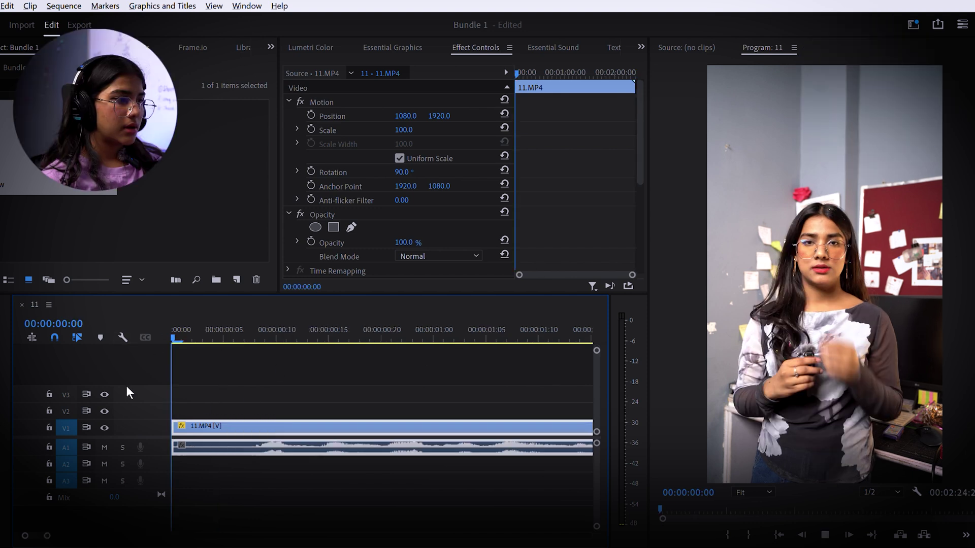
- Cut out the first spoken take, deleting the short silence before it, and move the take to the start of the sequence
key(space)
drag(47, 535, 99, 514)
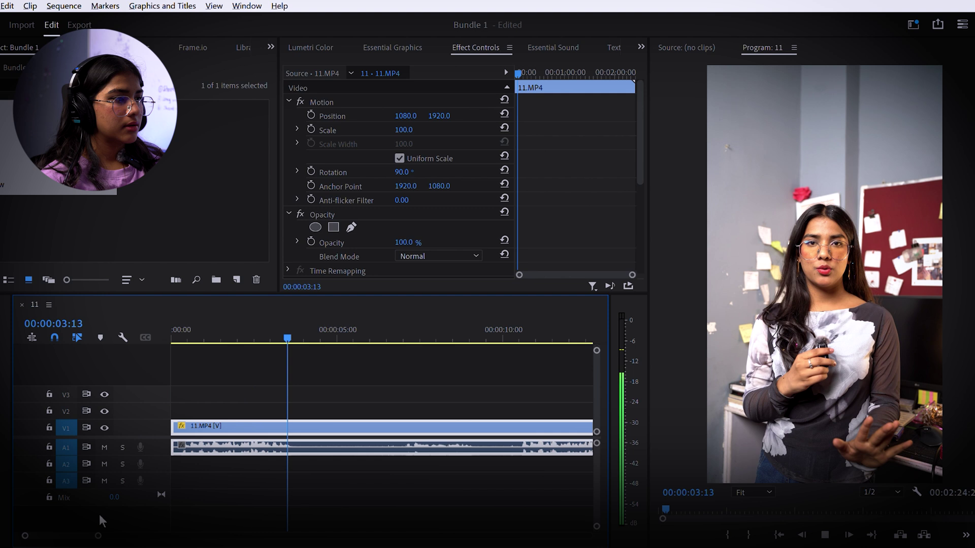
click(291, 461)
key(c)
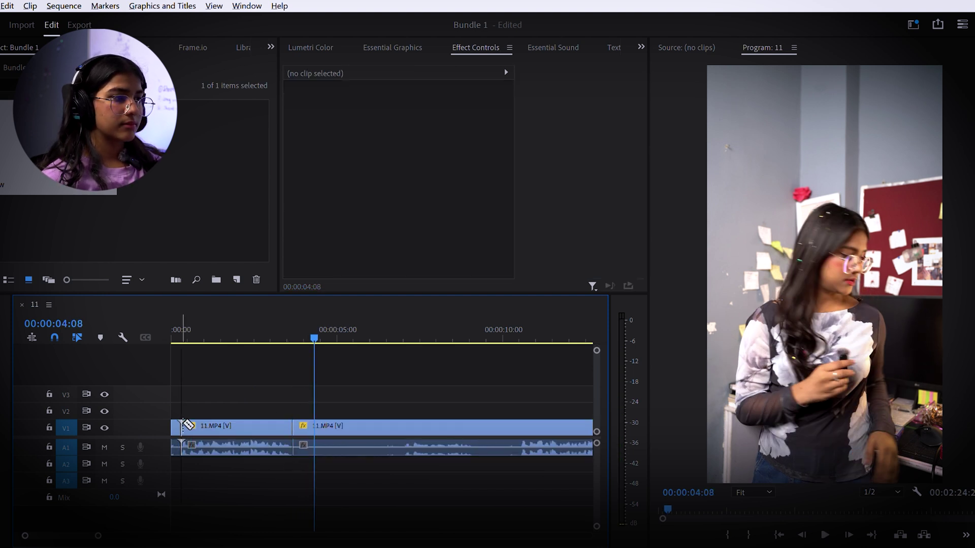
key(Delete)
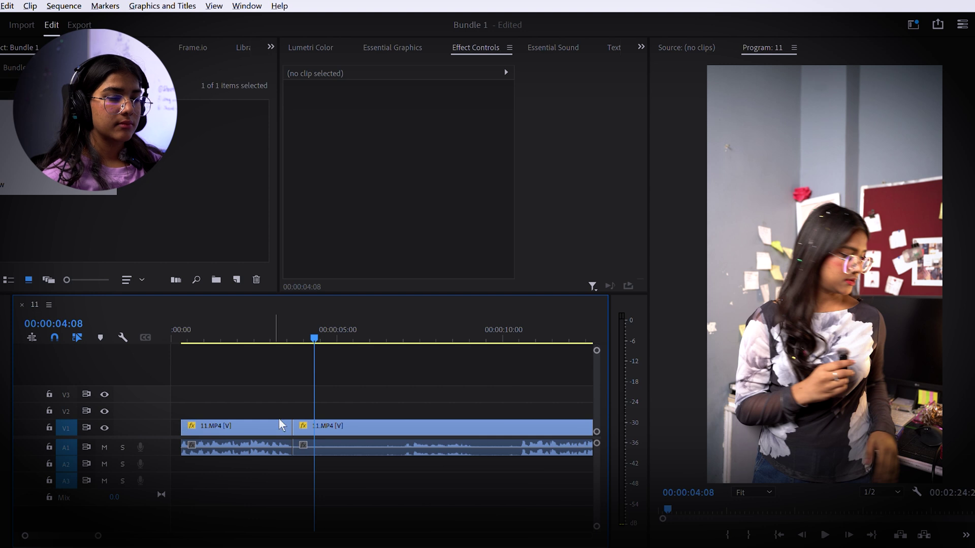
drag(279, 424, 269, 424)
- Play on and split the footage around the next two spoken takes, at about 10, 14, 17 and 19 seconds
click(339, 427)
click(373, 393)
key(space)
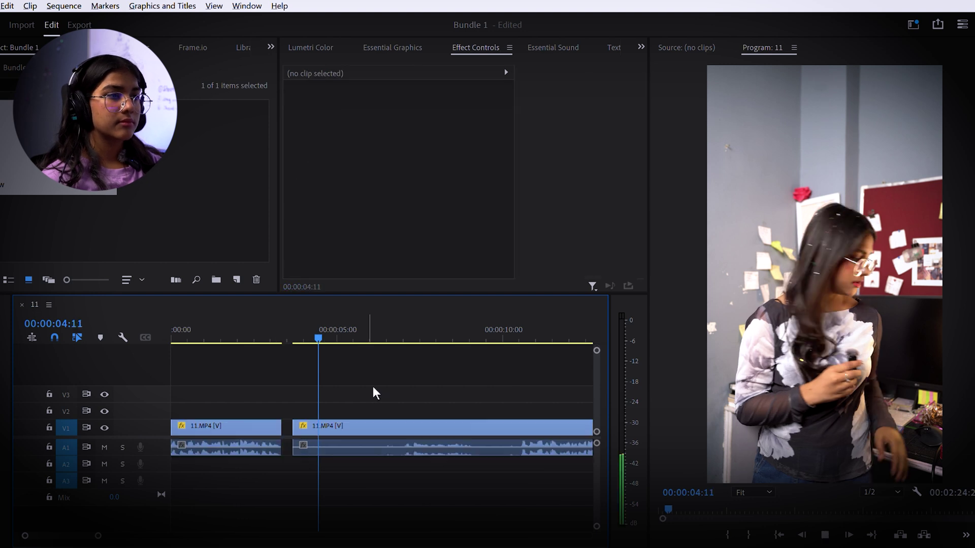
drag(98, 536, 166, 524)
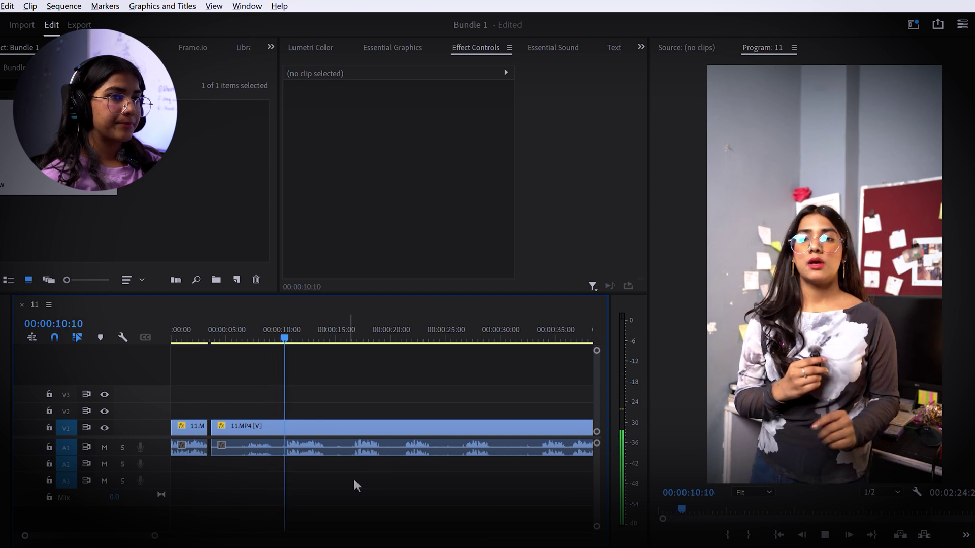
key(c)
click(288, 427)
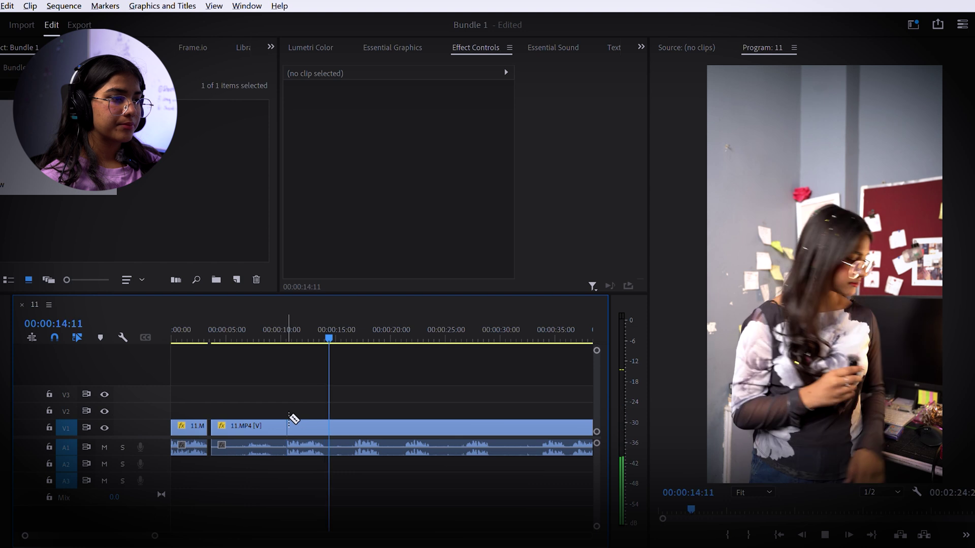
click(325, 426)
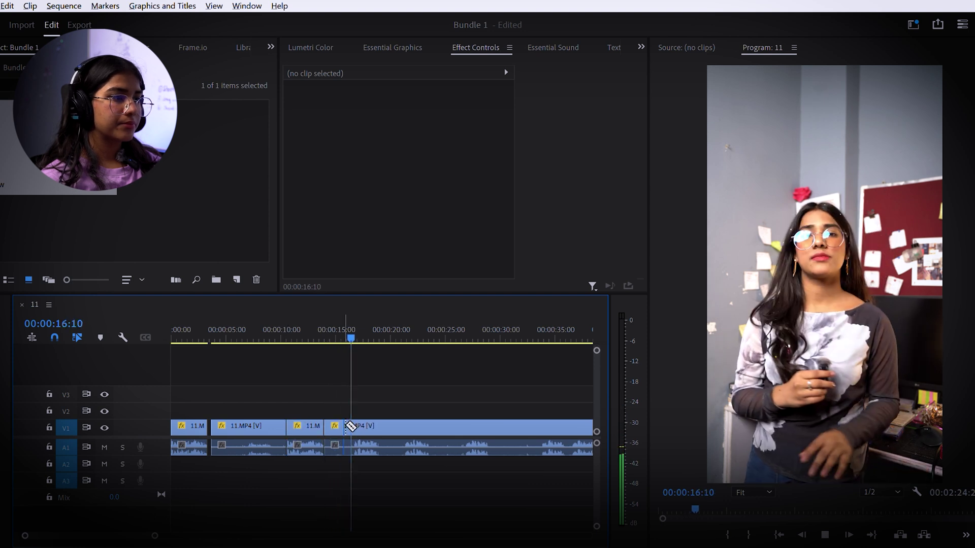
click(354, 425)
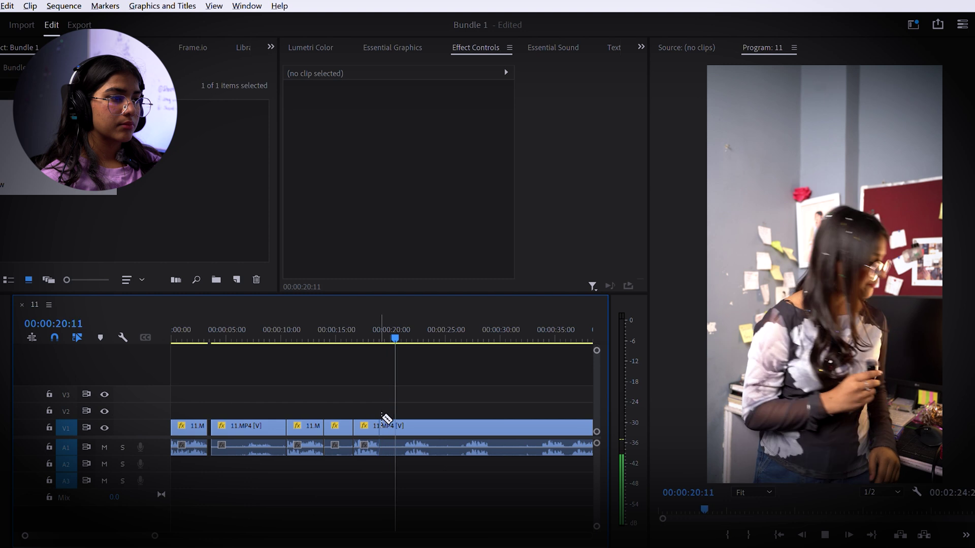
click(379, 427)
- Try to split the footage at about 21 and 23.5 seconds and undo both splits
drag(159, 528, 177, 523)
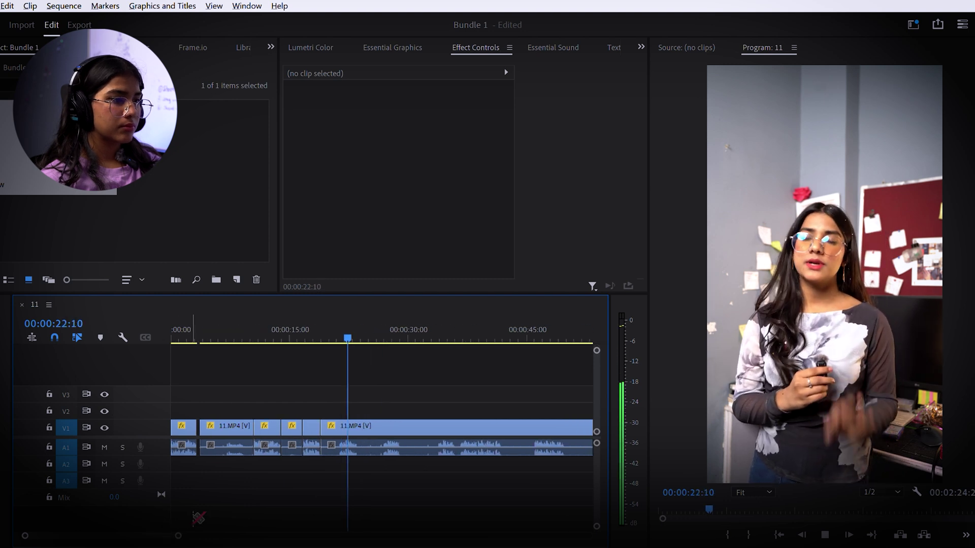
click(340, 425)
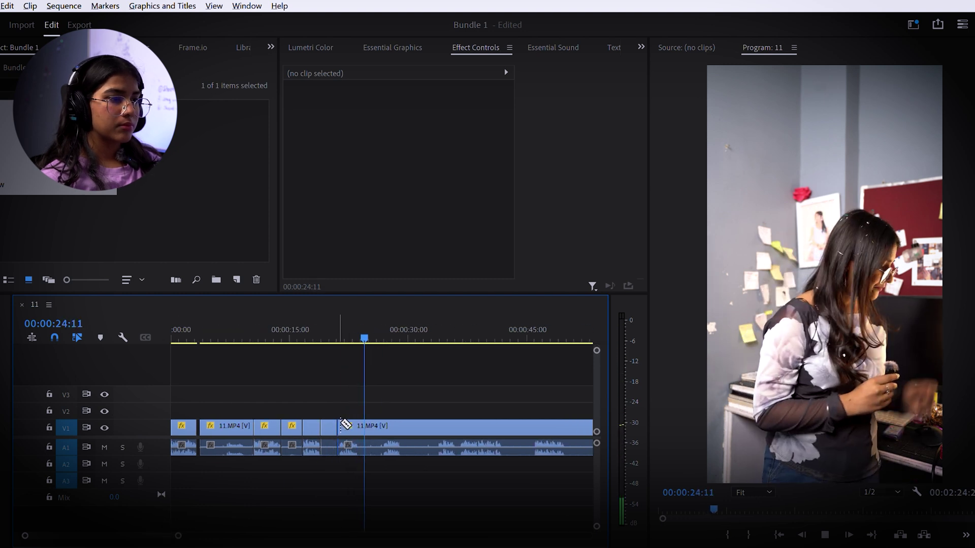
click(358, 424)
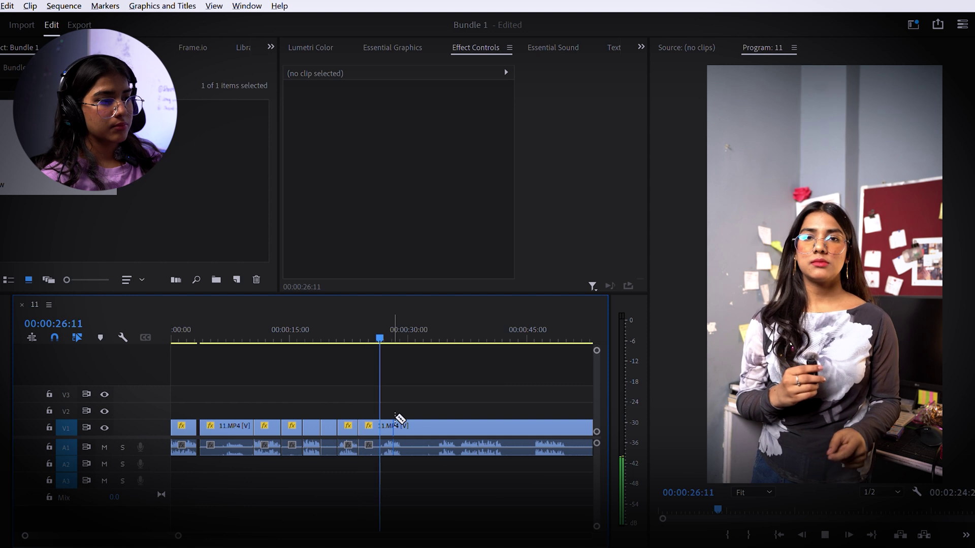
key(ctrl+z)
key(ctrl+z)
- Split the footage at about 26 and 29 seconds and delete the unwanted segment just before this take
click(380, 422)
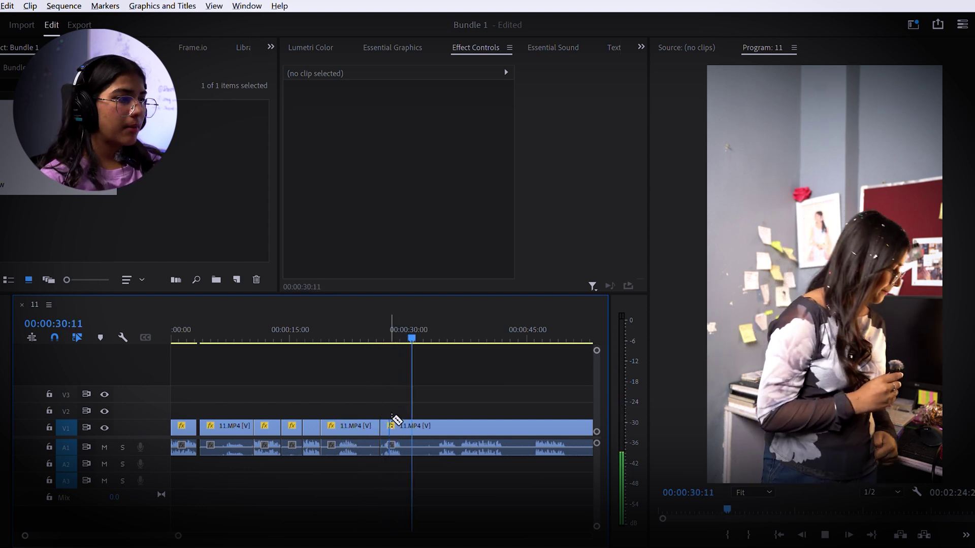
click(400, 421)
key(v)
click(359, 425)
key(Delete)
- Delete the two other unwanted segments that lie between the earlier spoken takes
click(299, 428)
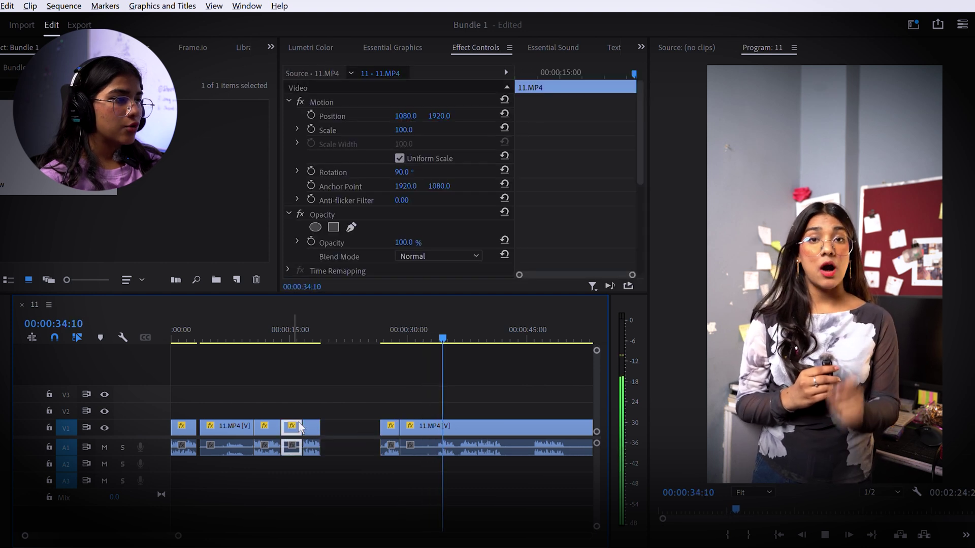
key(Delete)
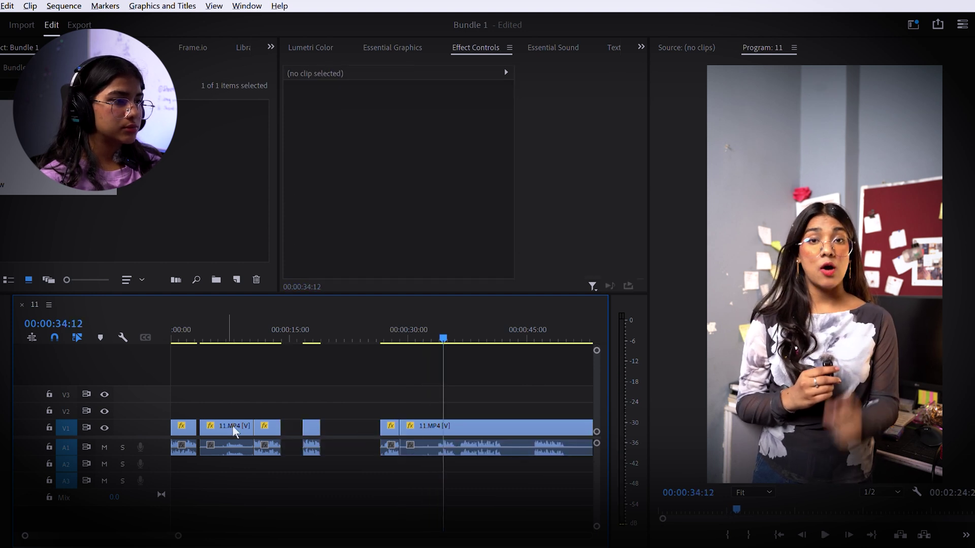
click(235, 418)
key(Delete)
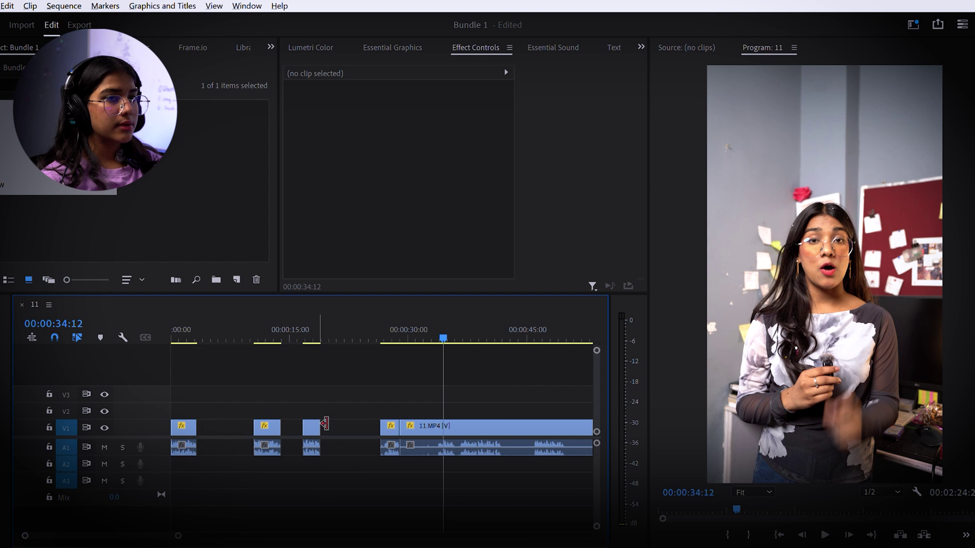
- Close the three empty gaps between the remaining takes on the timeline
key(Delete)
click(239, 424)
key(Delete)
click(292, 424)
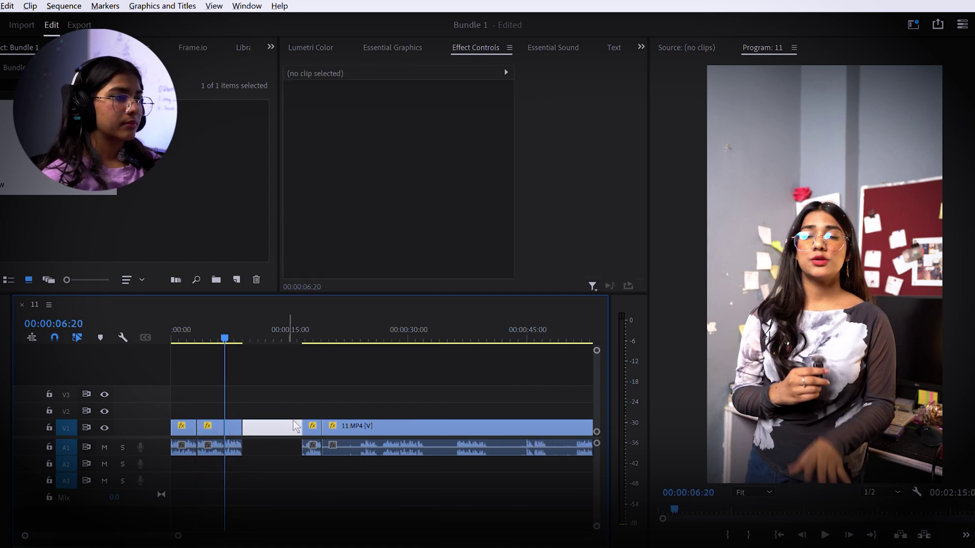
key(Delete)
- Play the assembled takes from the start and delete the first take
key(Home)
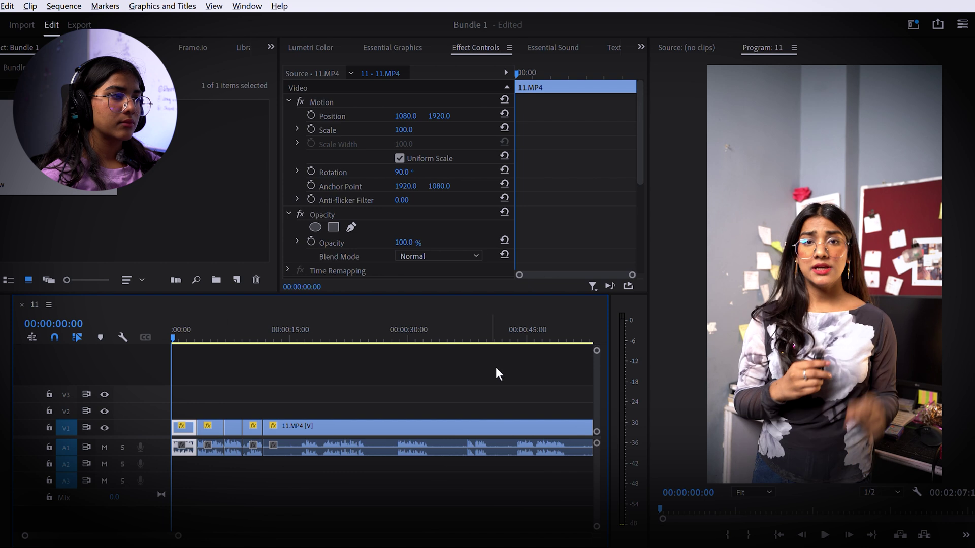
key(space)
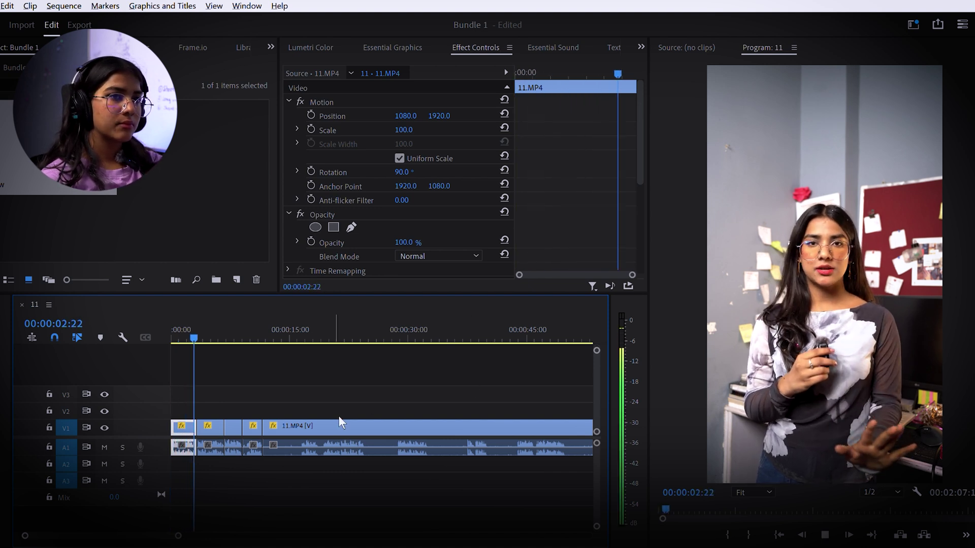
click(356, 394)
click(192, 428)
key(Delete)
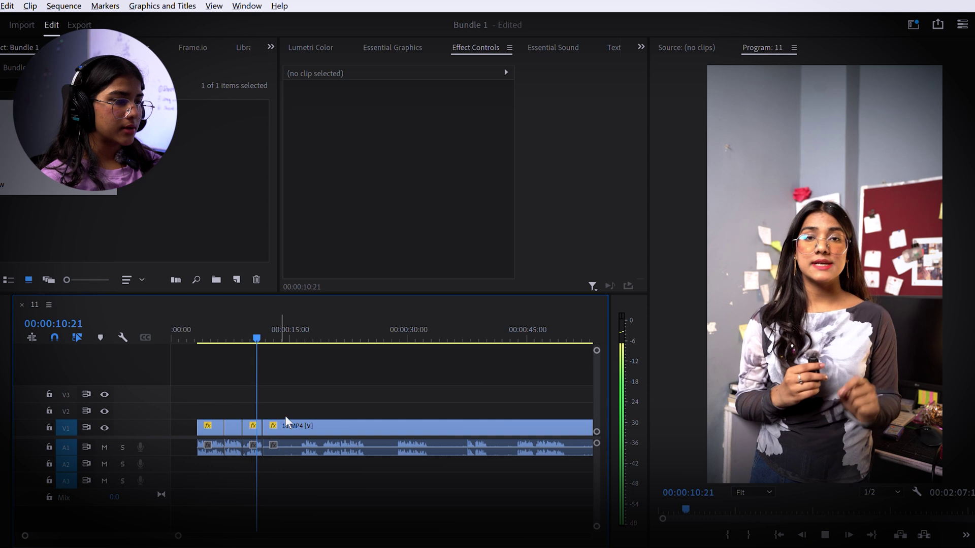
- Stop the playback and close the empty gap at the beginning of the sequence
key(space)
click(249, 427)
click(187, 426)
click(219, 430)
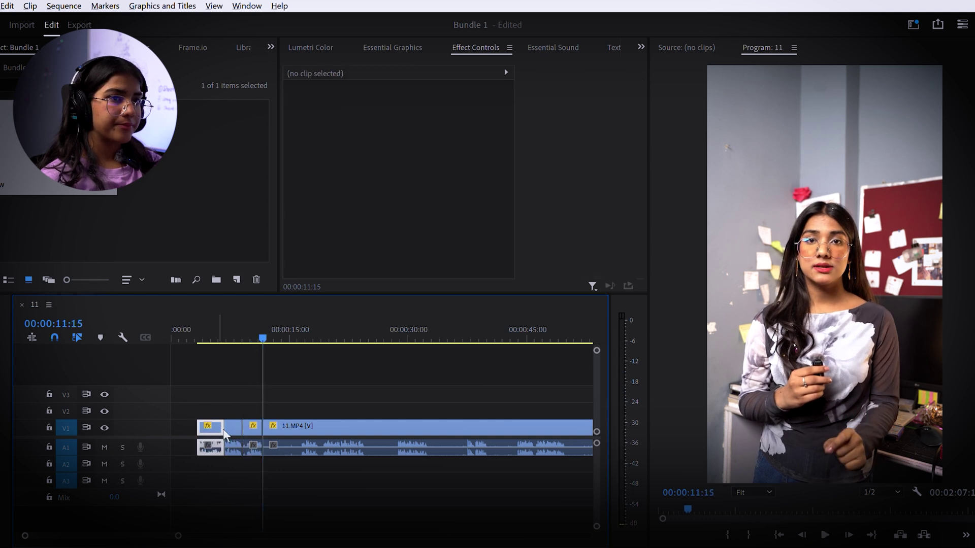
click(178, 422)
key(Delete)
- Play on through the uncut footage and split it at about 16 seconds, where the next take starts
key(Home)
drag(228, 335, 282, 345)
key(c)
click(274, 426)
key(space)
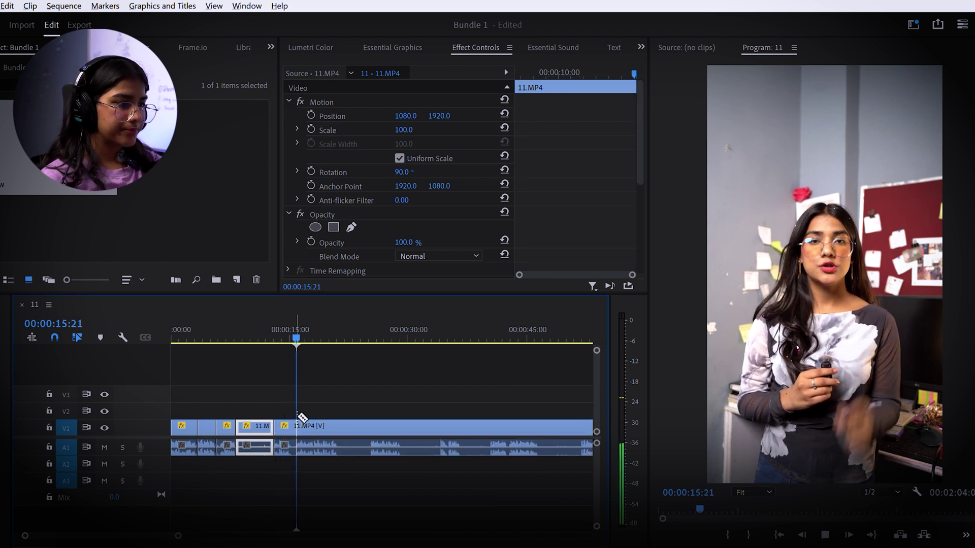
click(299, 421)
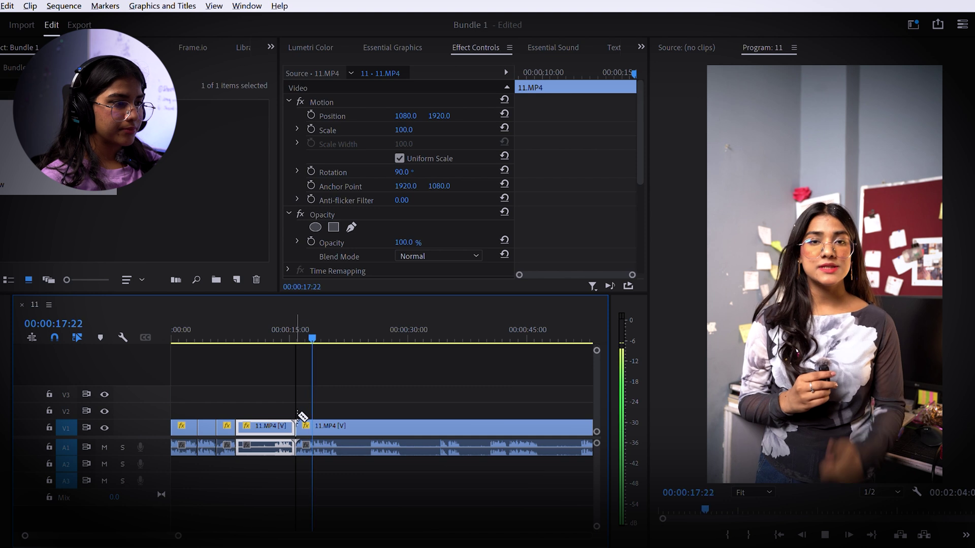
- Delete the segment between about 8 and 16 seconds and the short clip just before it
key(v)
key(Delete)
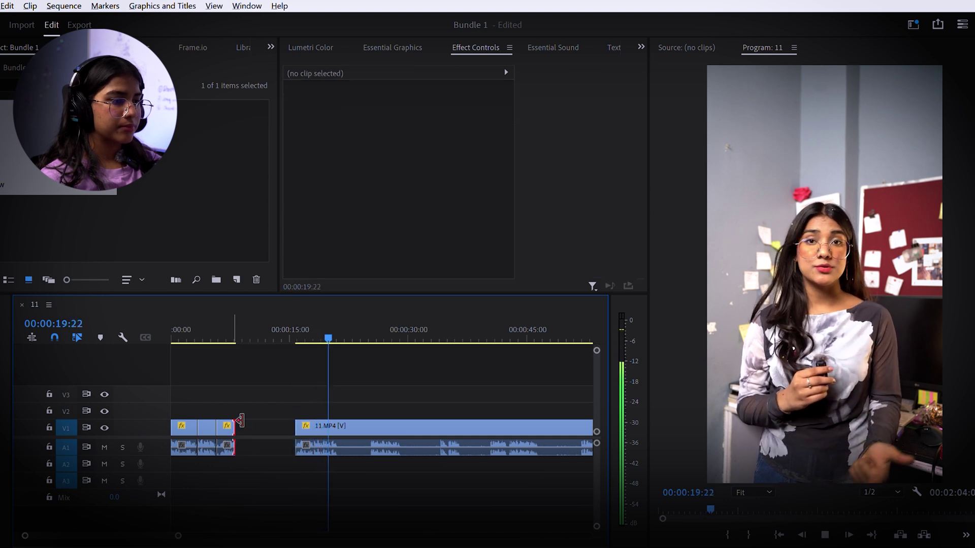
click(231, 421)
key(Delete)
- Split the footage at about 21 seconds and move the take before the cut up against the assembled takes
key(c)
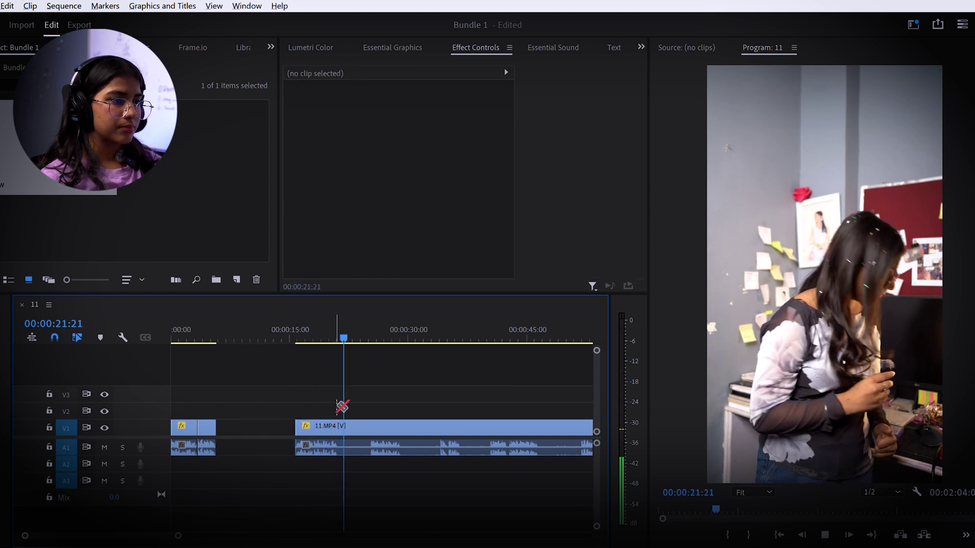
click(338, 425)
key(v)
drag(316, 426, 237, 426)
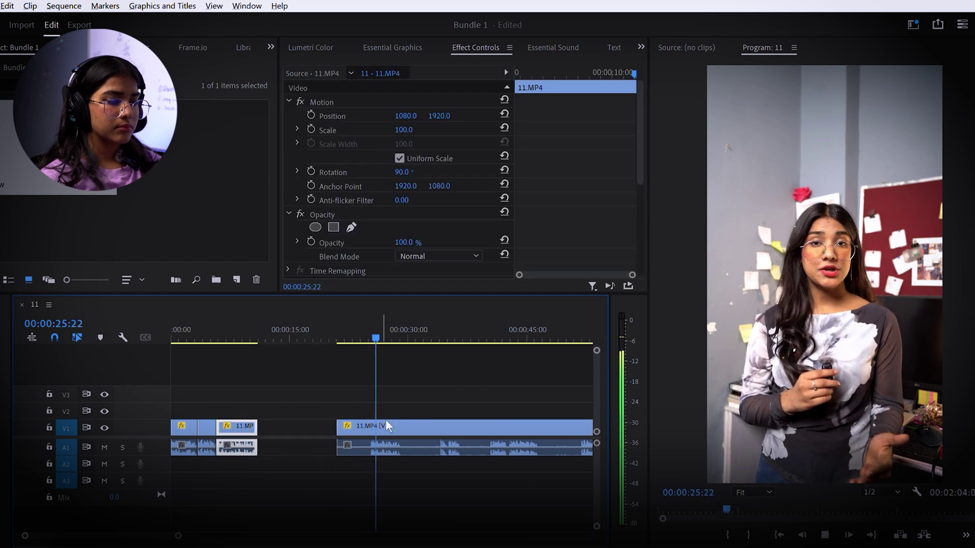
- Split the uncut footage at about 25 and 29 seconds, around the next take
key(c)
click(371, 422)
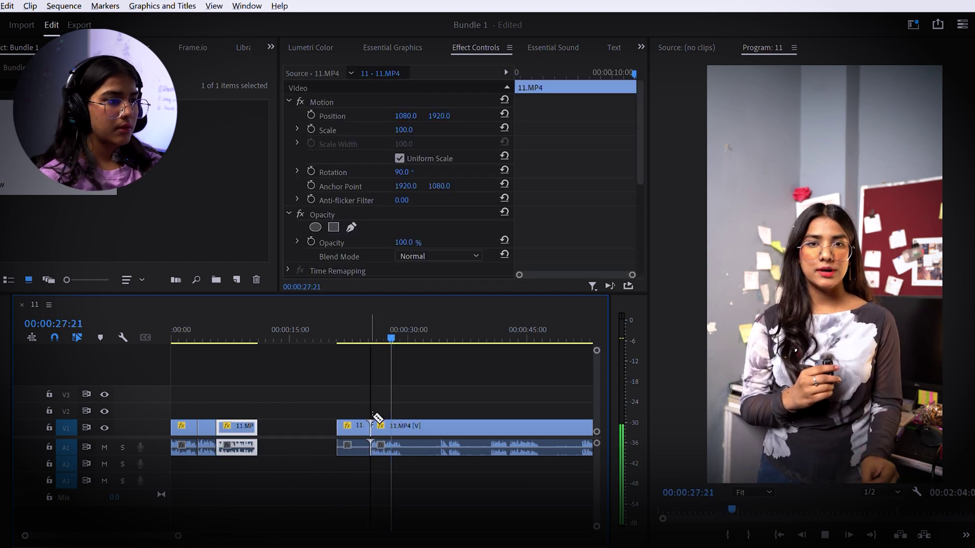
click(402, 421)
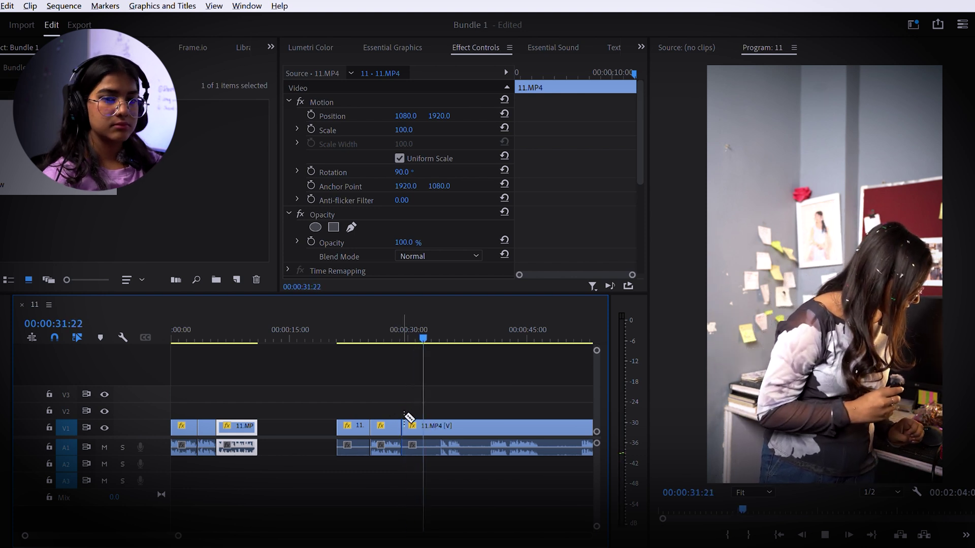
- Delete the leftover piece before the 25-second cut and move the isolated take up against the assembled takes
key(v)
click(361, 426)
key(Delete)
drag(395, 423, 283, 425)
click(373, 458)
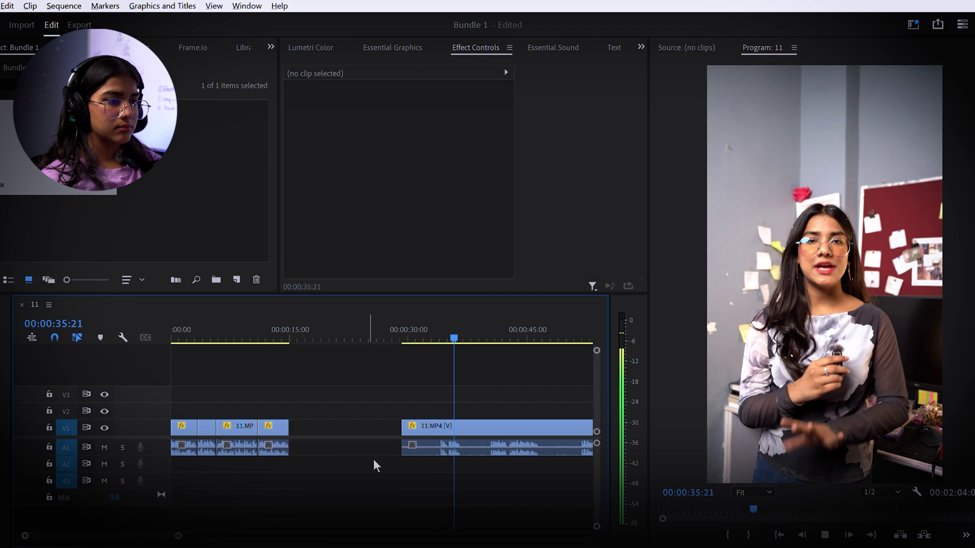
- Split the uncut footage at about 34 and 37 seconds to isolate the next short take
click(432, 427)
key(c)
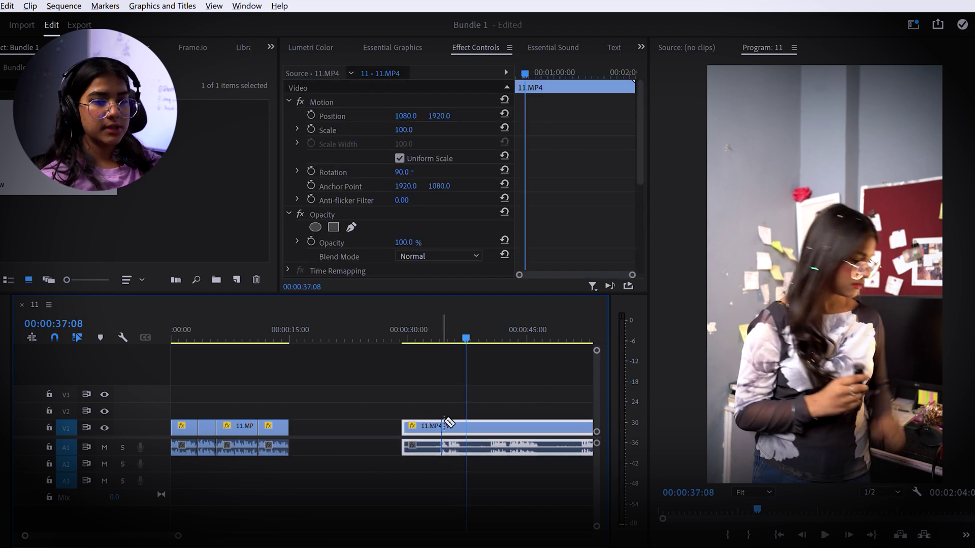
click(441, 425)
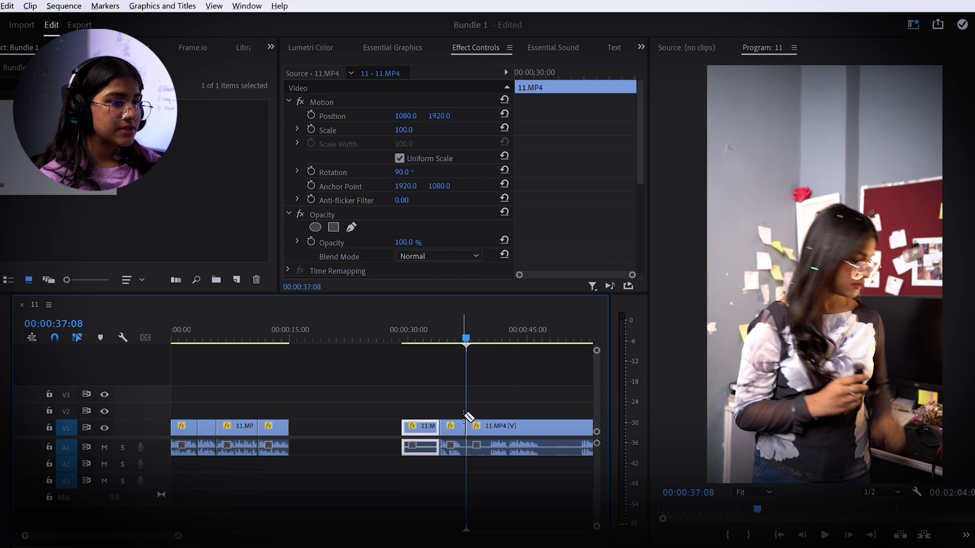
drag(471, 328, 479, 329)
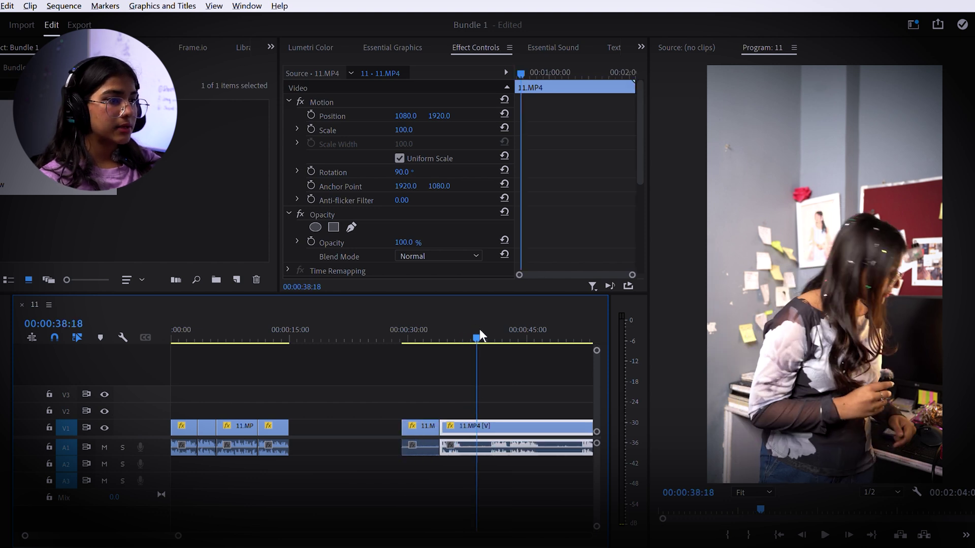
click(462, 425)
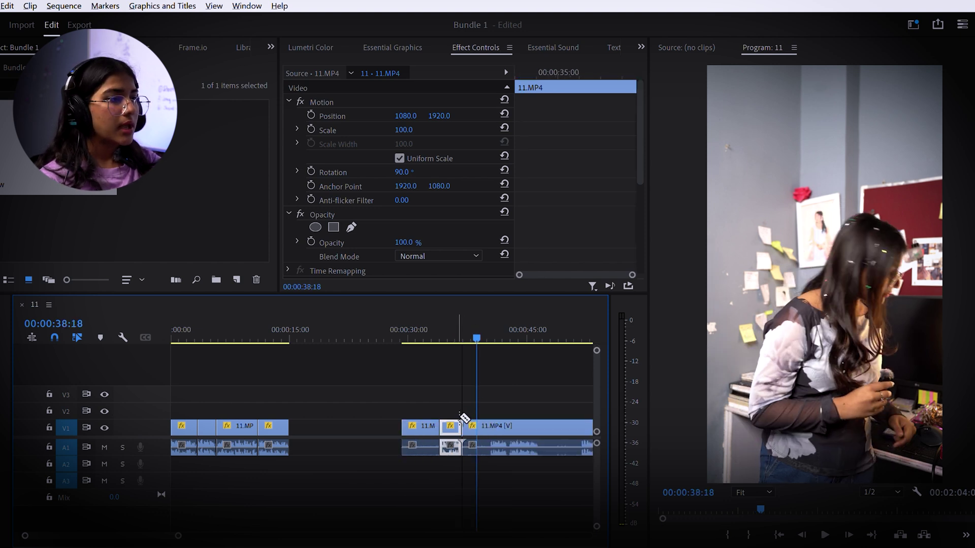
- Delete the piece before the 34-second cut and move the isolated short take up to the end of the assembled takes
key(v)
click(427, 428)
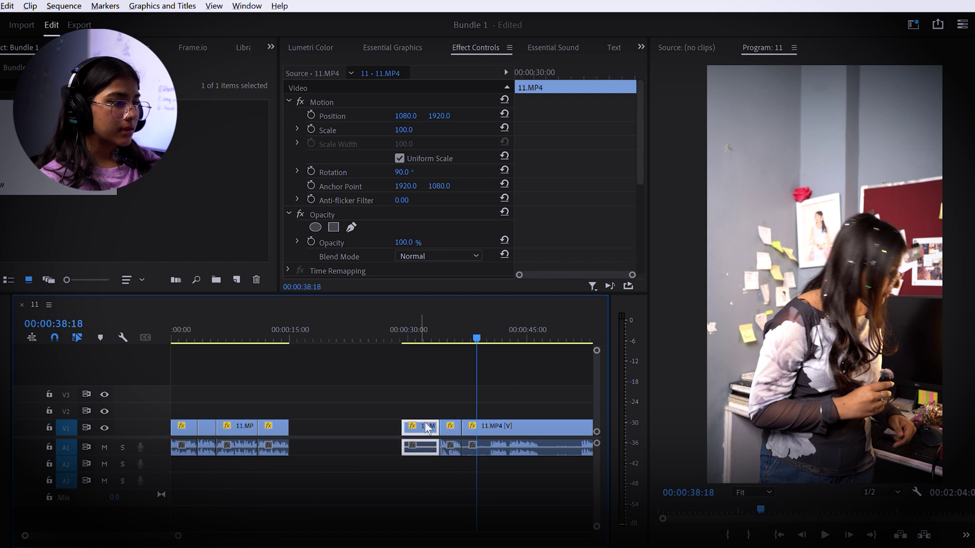
drag(427, 428, 311, 426)
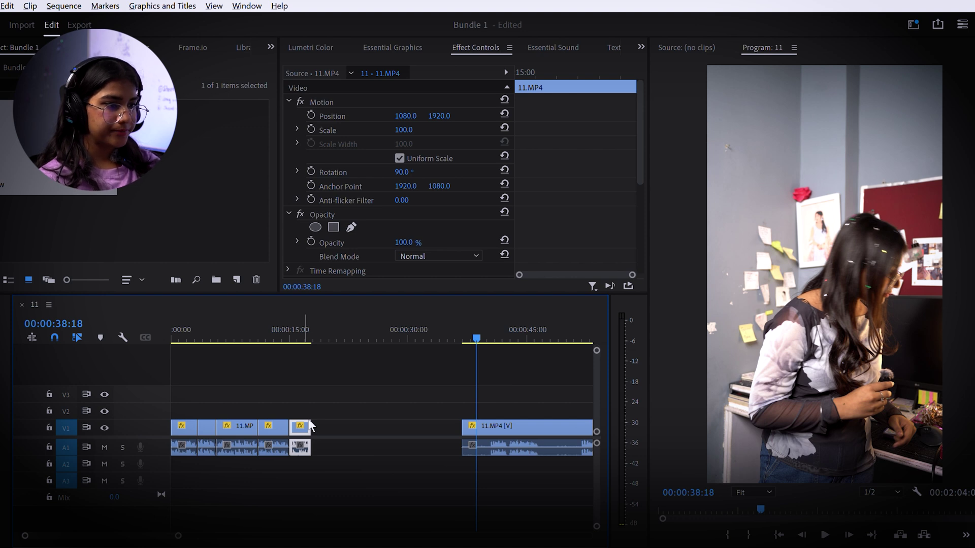
click(333, 390)
- Move the remaining footage up against the last assembled take and split it at 00:00:21:06
drag(492, 421, 342, 425)
drag(504, 341, 347, 369)
key(Left)
key(Left)
key(Left)
key(Left)
key(c)
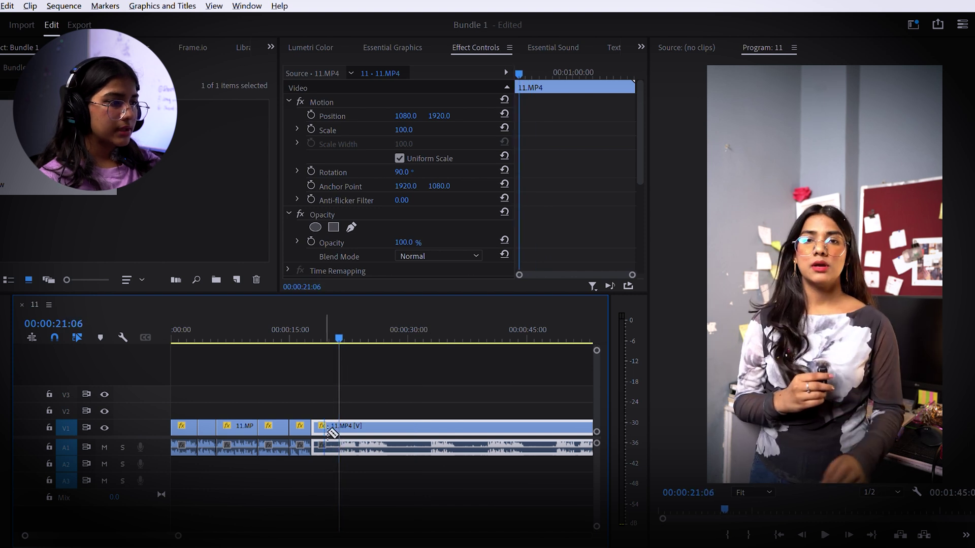
click(339, 426)
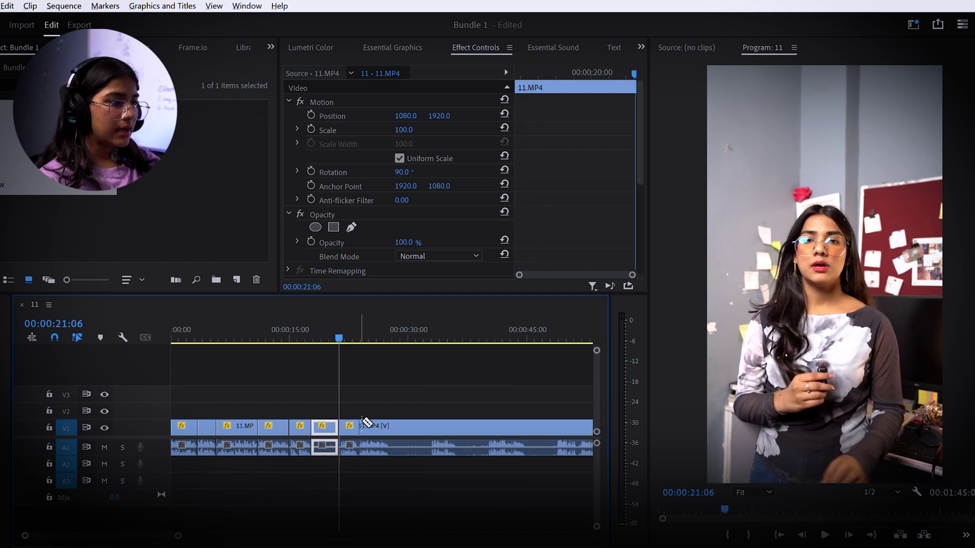
- Split the rest of the footage at the take boundaries between about 28 and 66 seconds
click(433, 426)
drag(192, 535, 209, 535)
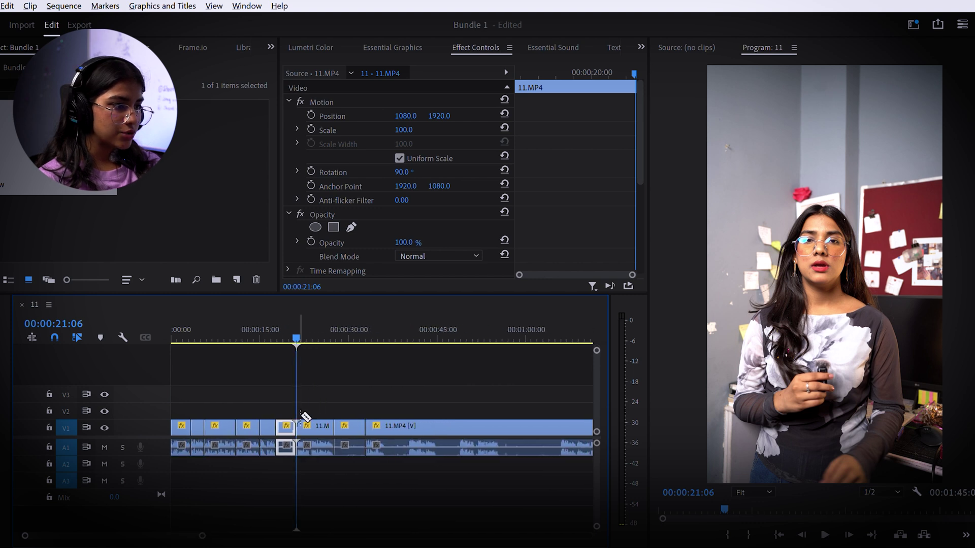
click(386, 425)
click(408, 424)
click(435, 424)
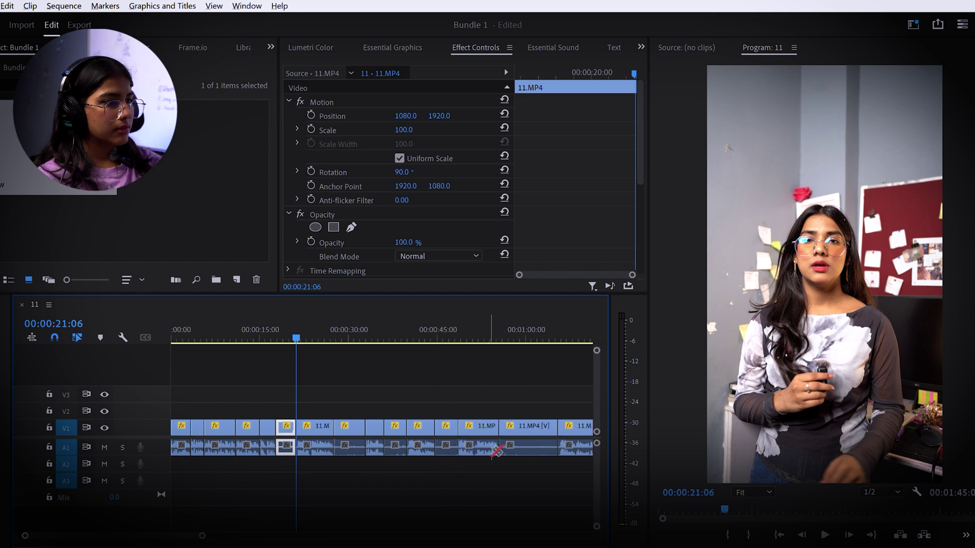
- Play the assembled sequence from the start to check the first takes up to about 14 seconds
click(212, 530)
click(169, 530)
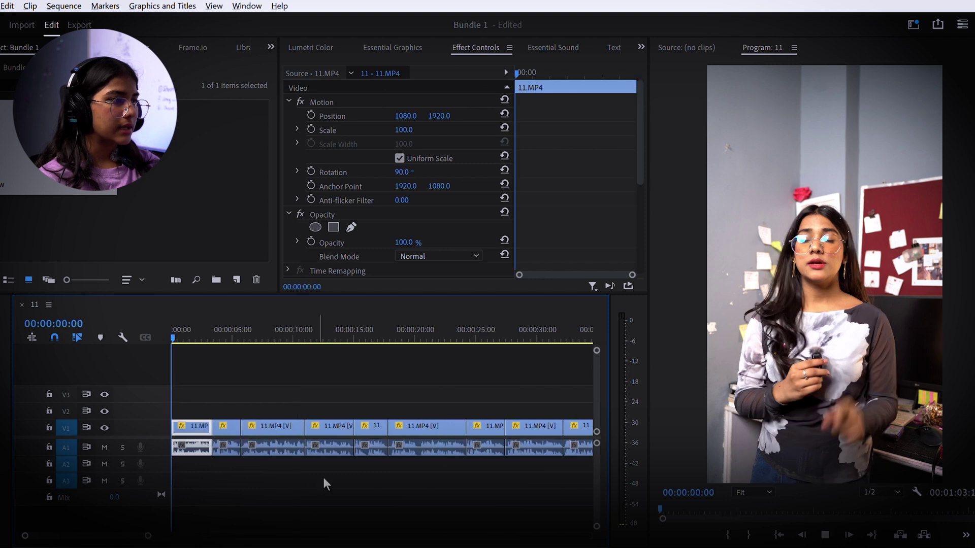
key(space)
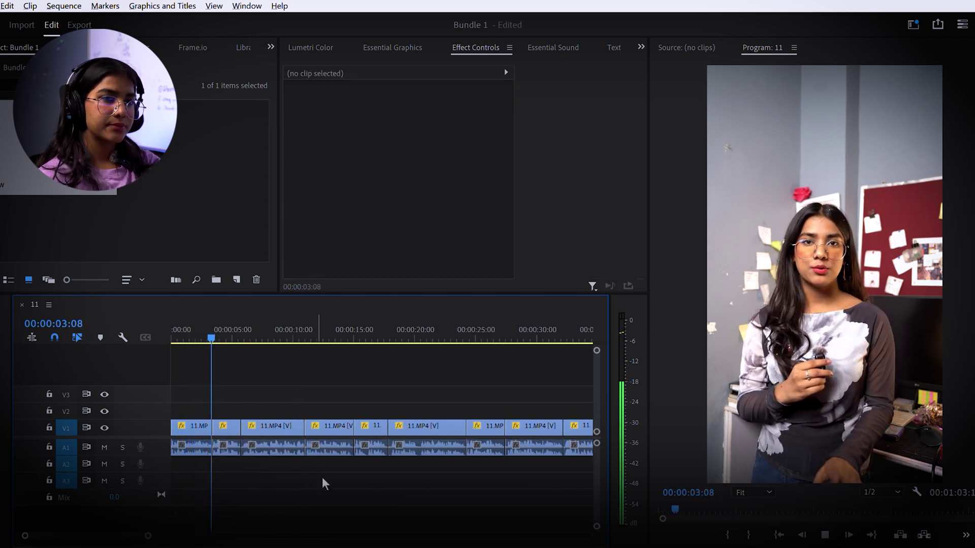
key(space)
key(space)
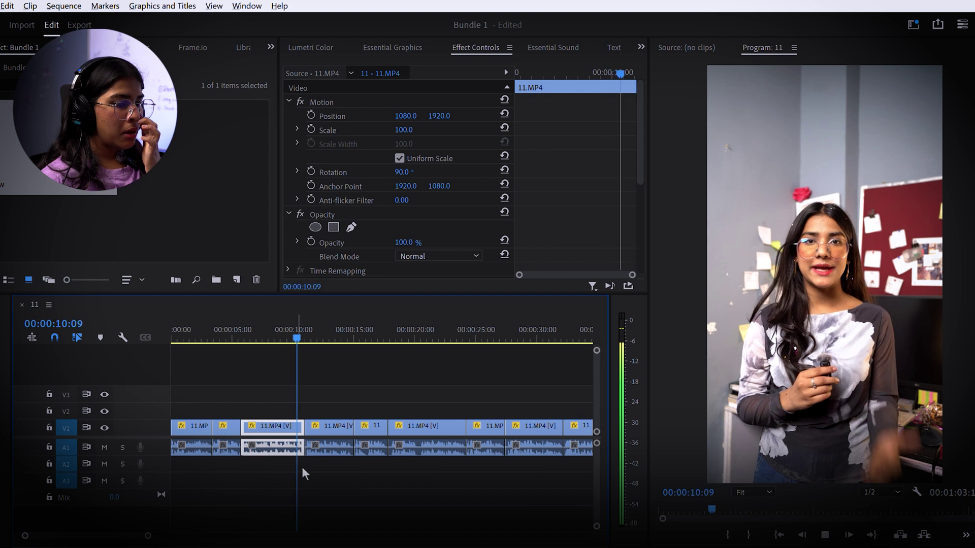
click(421, 393)
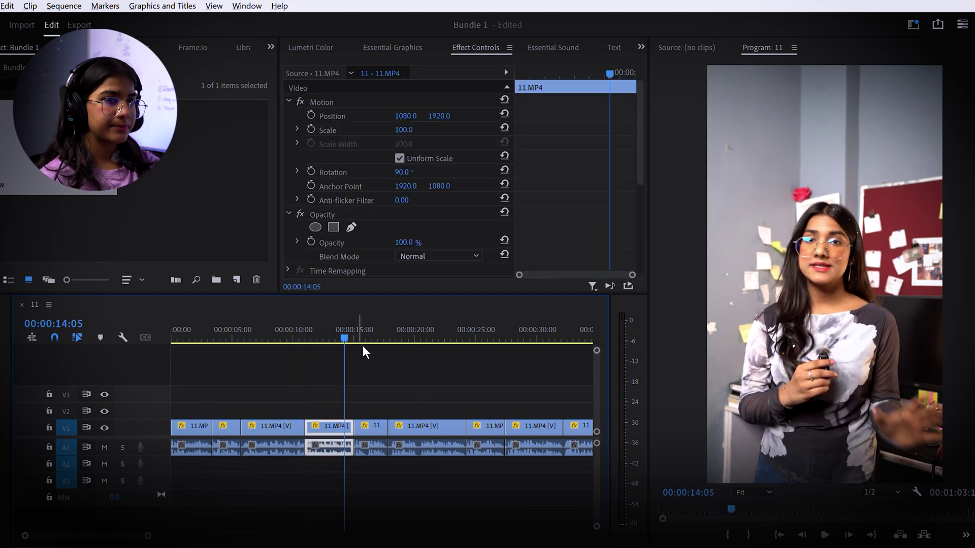
key(space)
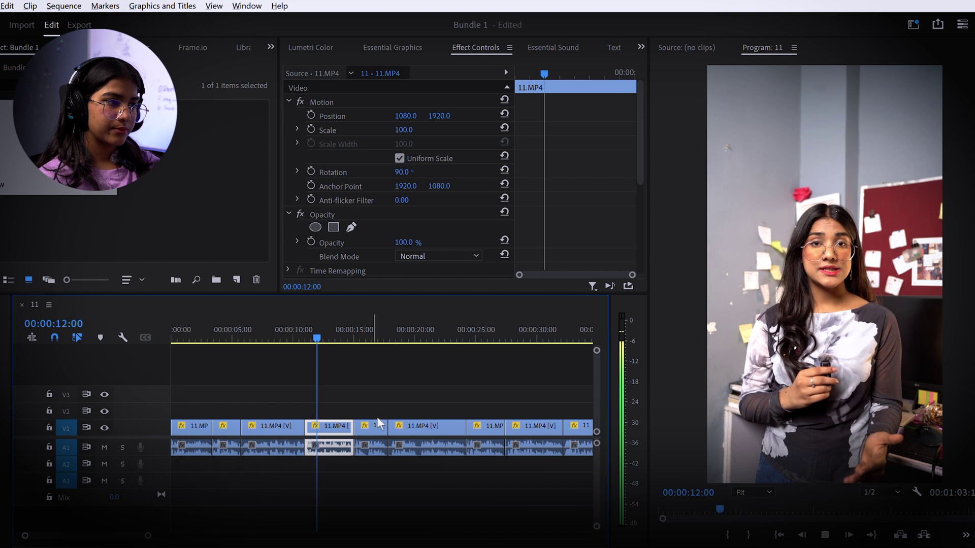
- Move the take at about 15 seconds back to about 12.5 seconds, over the preceding take's end, and close the gap behind it
drag(377, 417, 327, 421)
click(370, 383)
key(space)
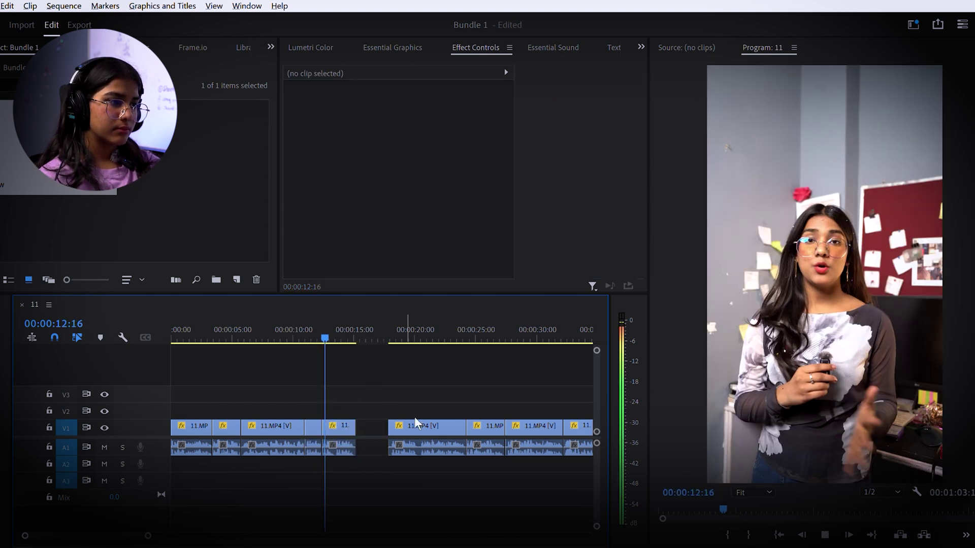
key(Delete)
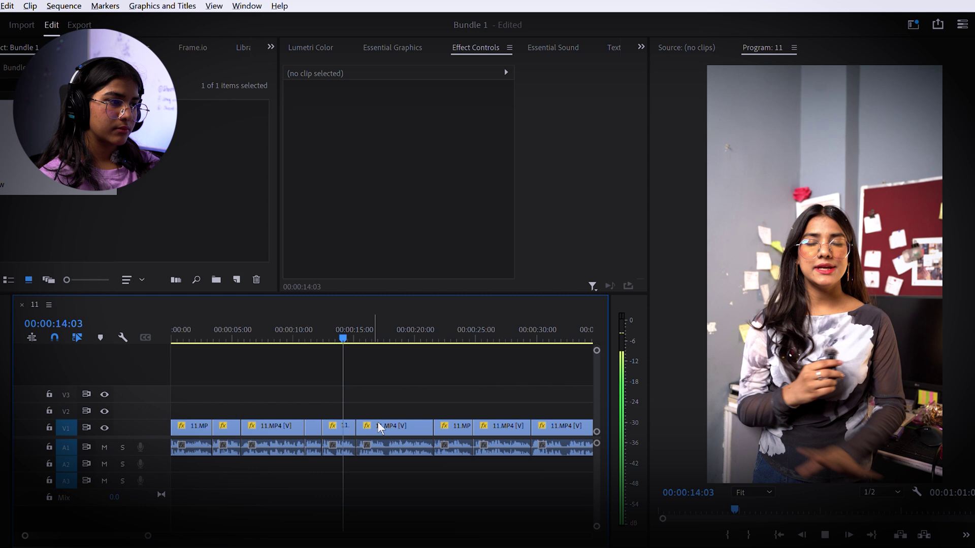
- Move the take starting at about 15 seconds slightly earlier so it covers the silent end of the preceding take
click(413, 441)
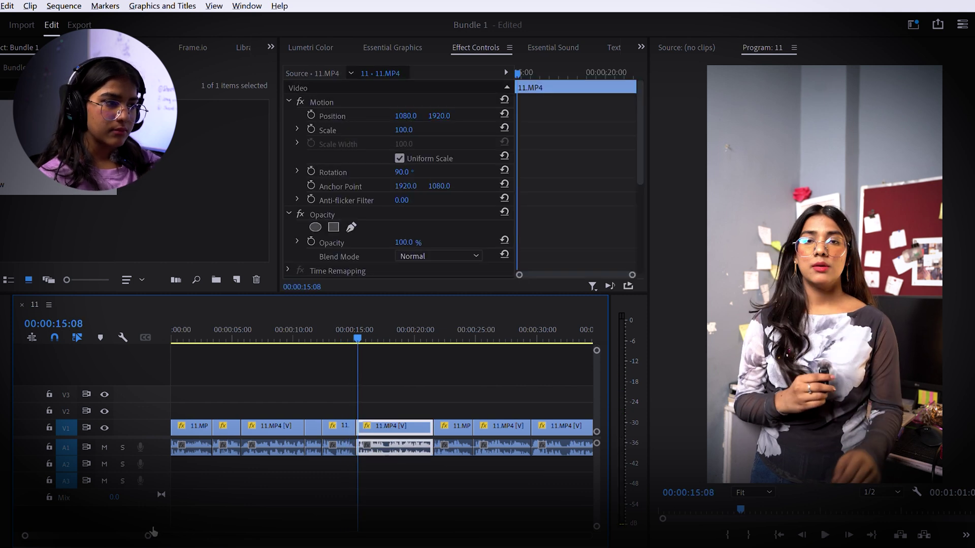
drag(151, 534, 126, 531)
click(409, 466)
drag(381, 426, 398, 418)
drag(407, 422, 398, 419)
mouse_move(385, 335)
mouse_down()
mouse_move(359, 335)
mouse_move(378, 335)
mouse_up()
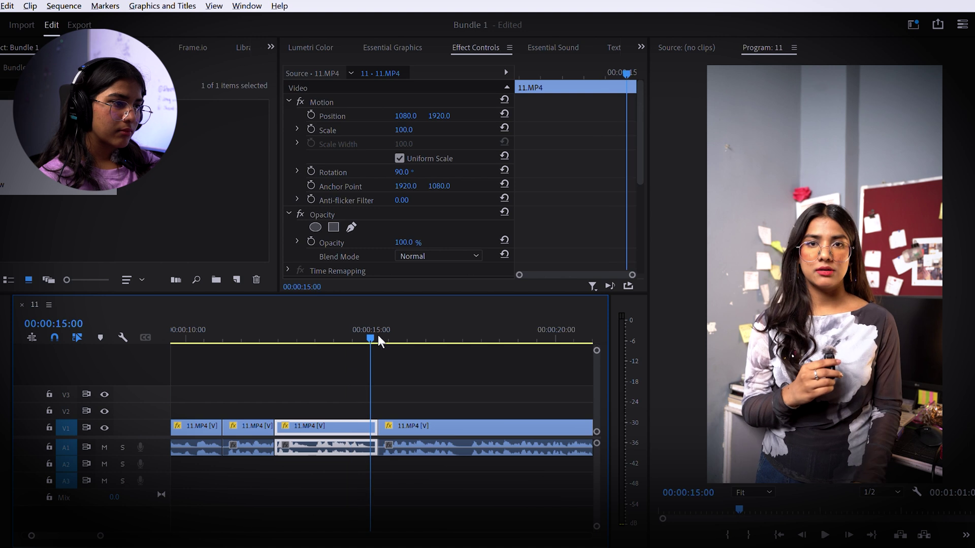
drag(408, 422, 399, 417)
- Play on through the following takes and split the footage at about 17.5 seconds
click(438, 371)
key(space)
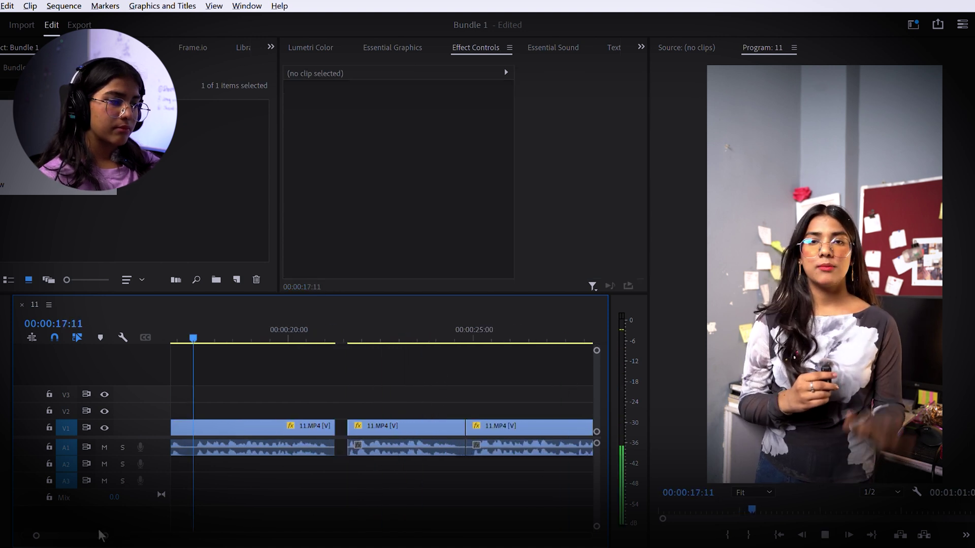
drag(106, 529, 127, 526)
key(c)
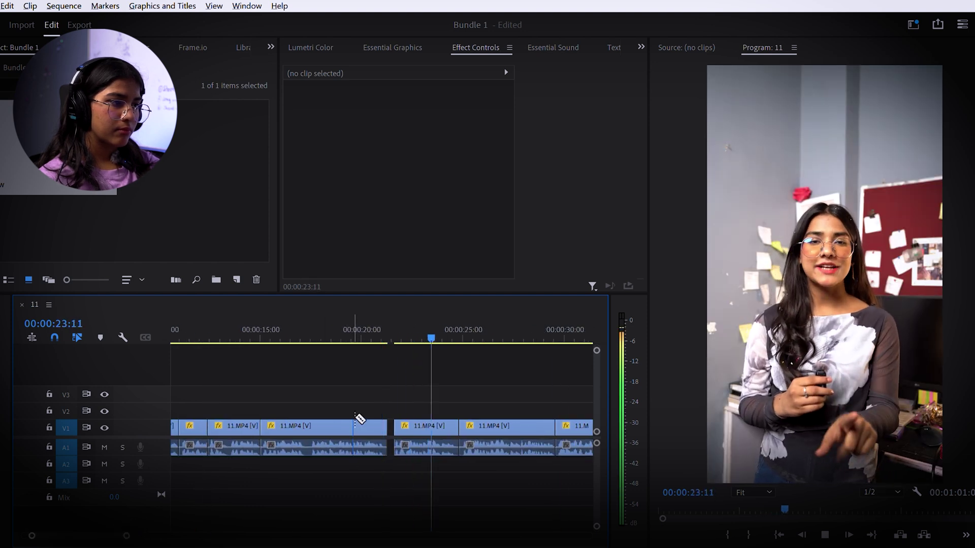
click(312, 424)
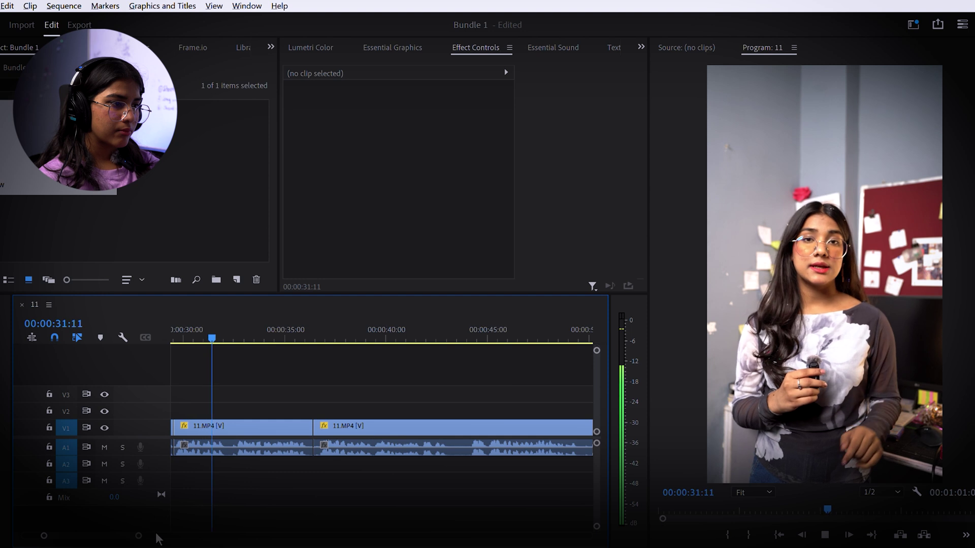
drag(140, 533, 158, 533)
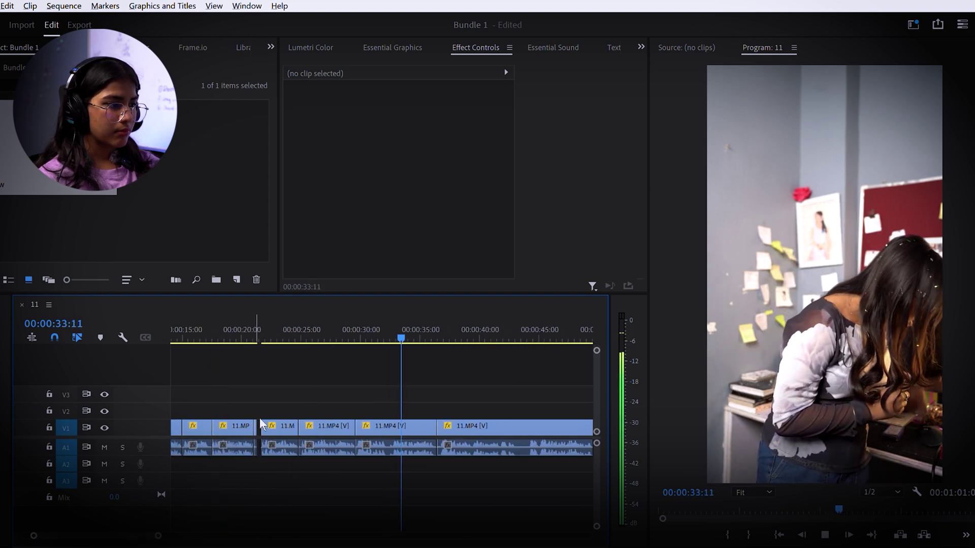
key(space)
key(Delete)
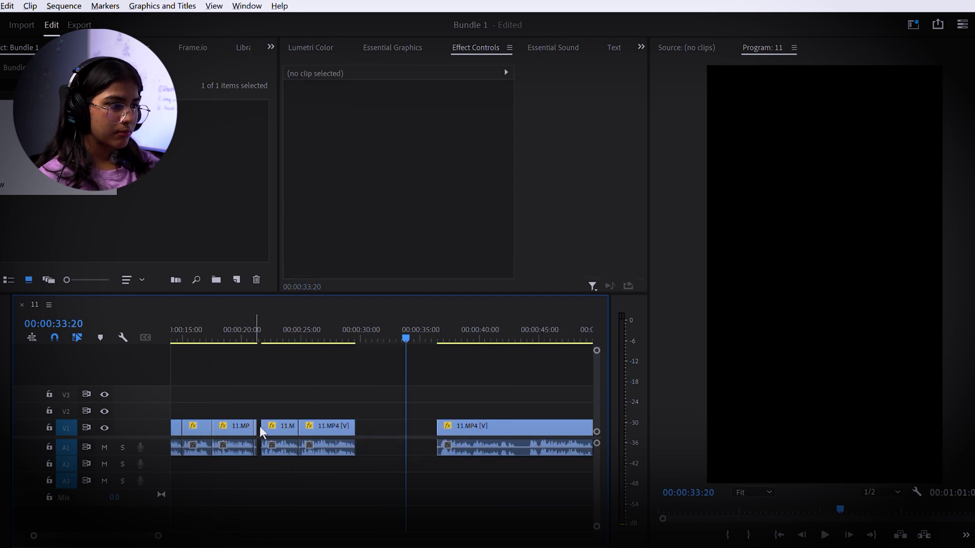
key(ctrl+z)
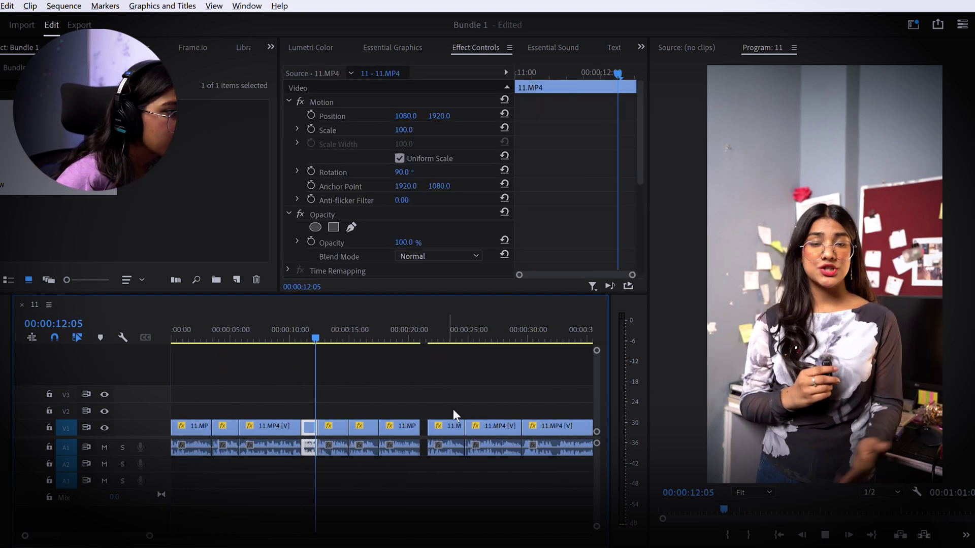
- Delete the clip between about 15 and 17.5 seconds and move the following take into its place
key(space)
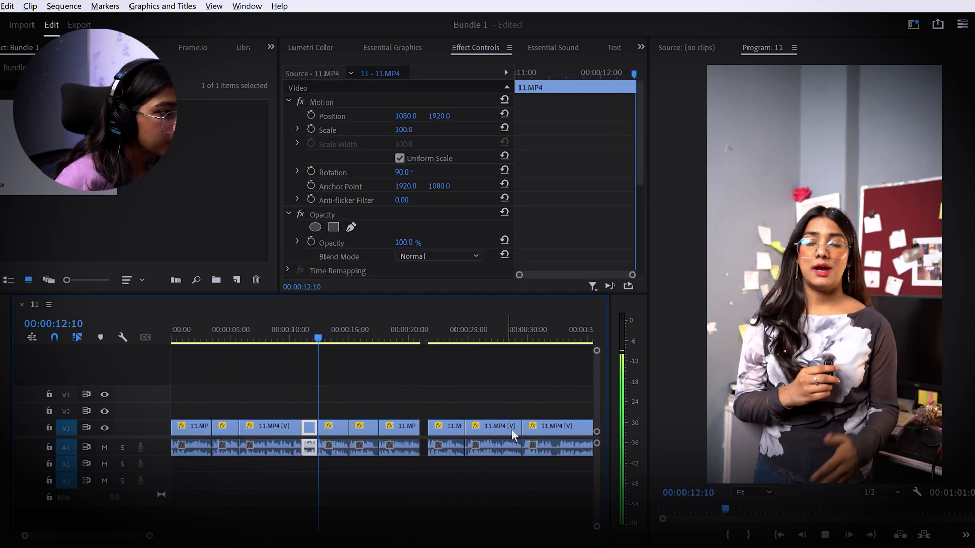
click(372, 426)
key(Delete)
drag(402, 424, 376, 427)
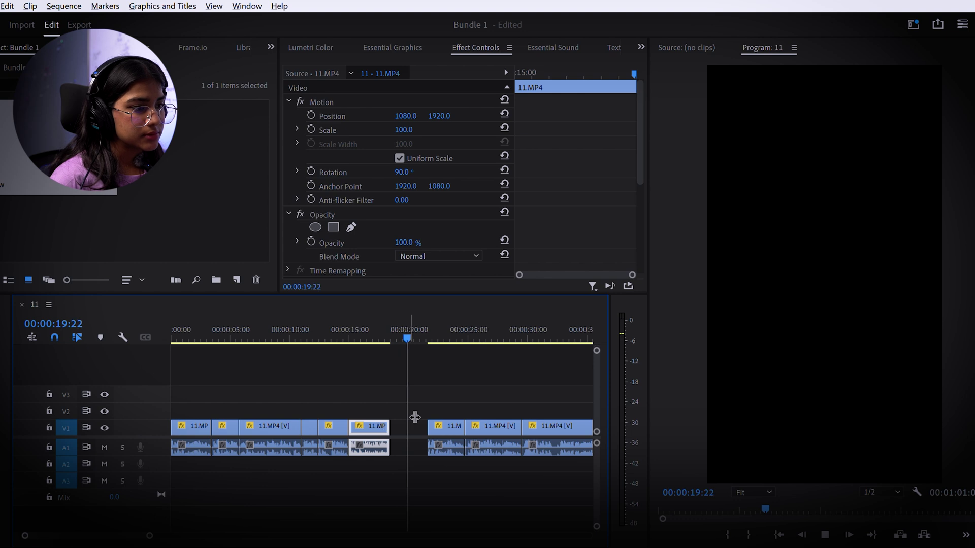
- Delete the take starting at about 21.5 seconds and move the following take up to about 18.5 seconds
click(447, 383)
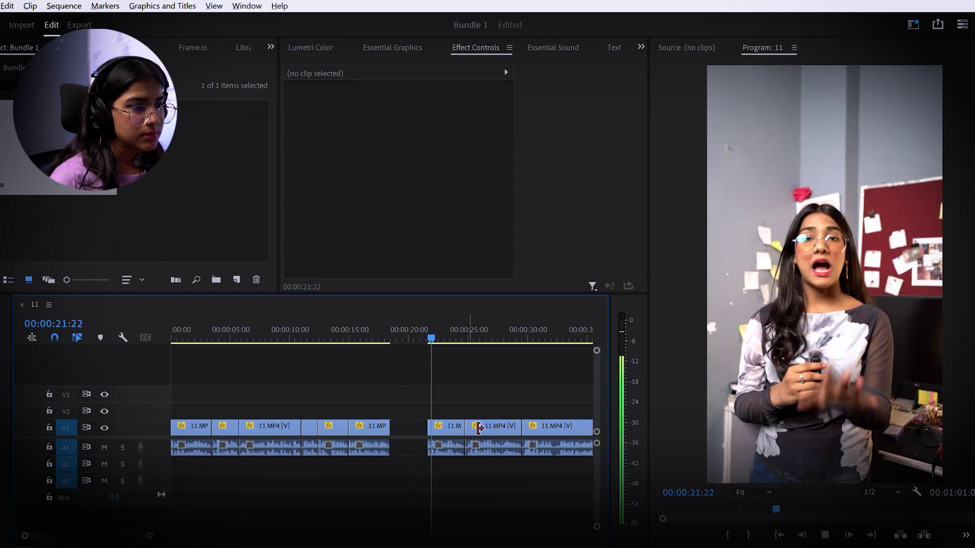
mouse_move(450, 426)
mouse_down()
mouse_move(413, 420)
mouse_move(495, 423)
mouse_move(431, 422)
mouse_up()
key(Delete)
- Close the gap between about 23 and 29.5 seconds and resume playback from the joined take
click(468, 425)
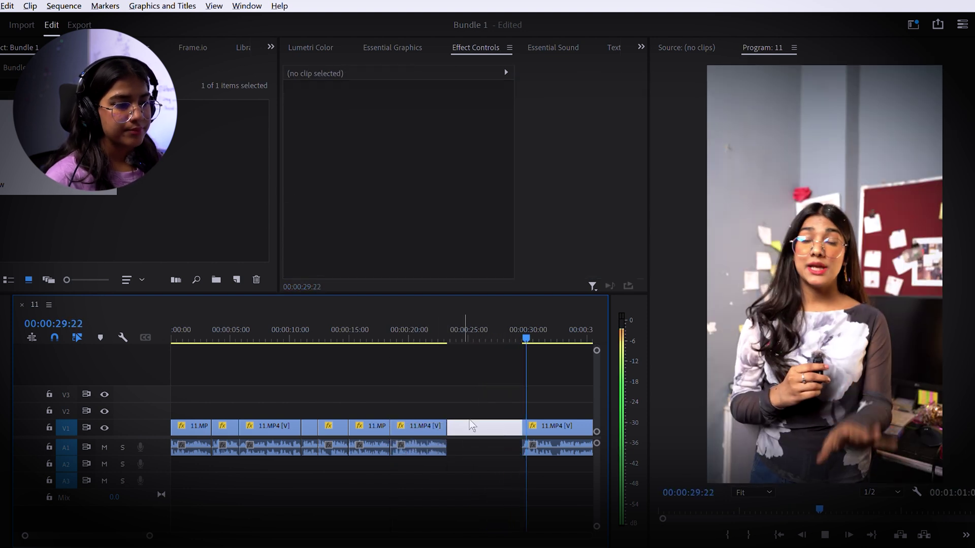
key(Delete)
click(501, 426)
click(521, 394)
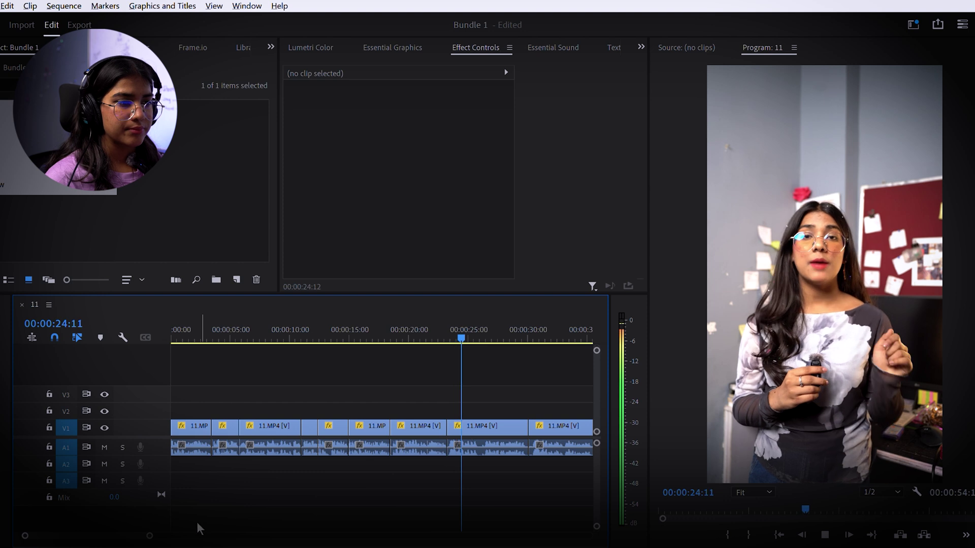
- Delete the clip between about 23 and 30 seconds
drag(150, 535, 167, 535)
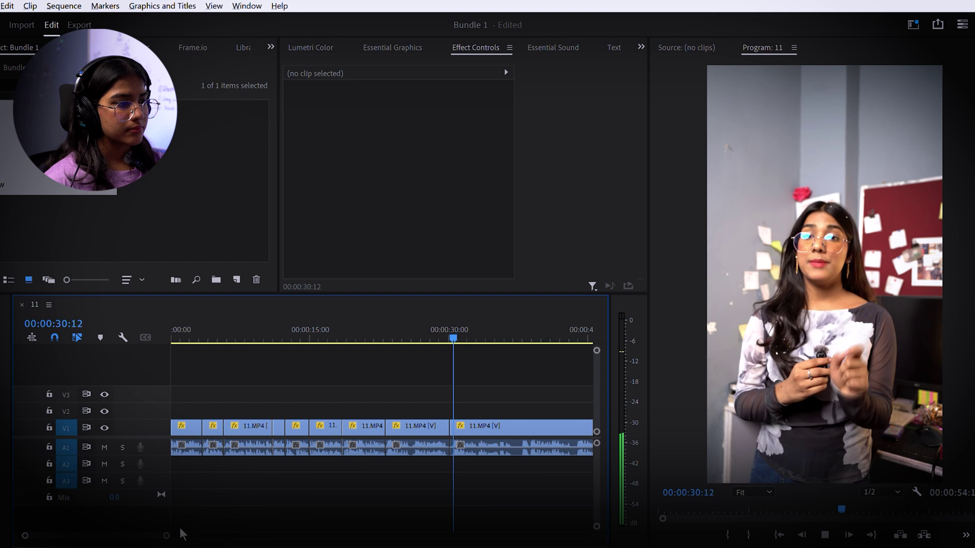
click(433, 426)
key(Delete)
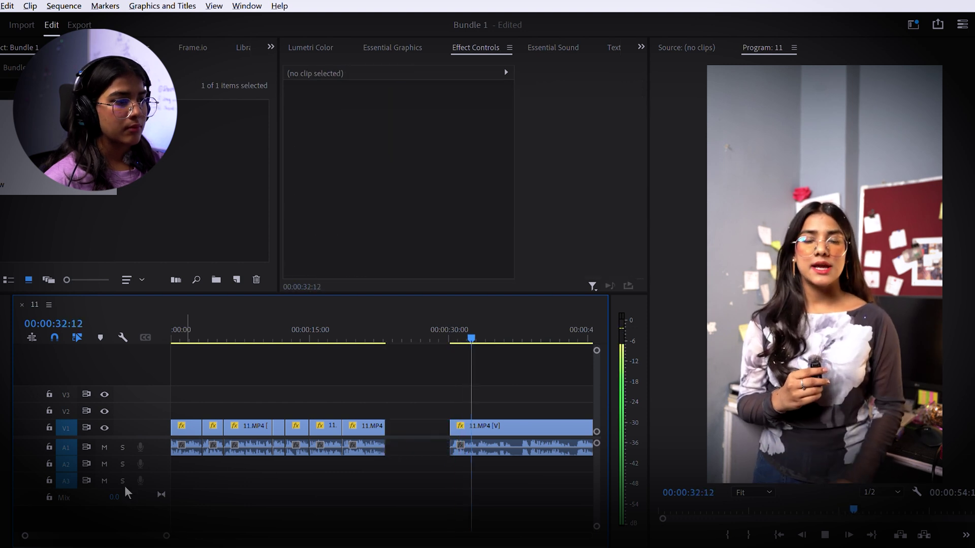
- Play on through the footage after the gap and split the long take at about 44 seconds
drag(166, 536, 203, 536)
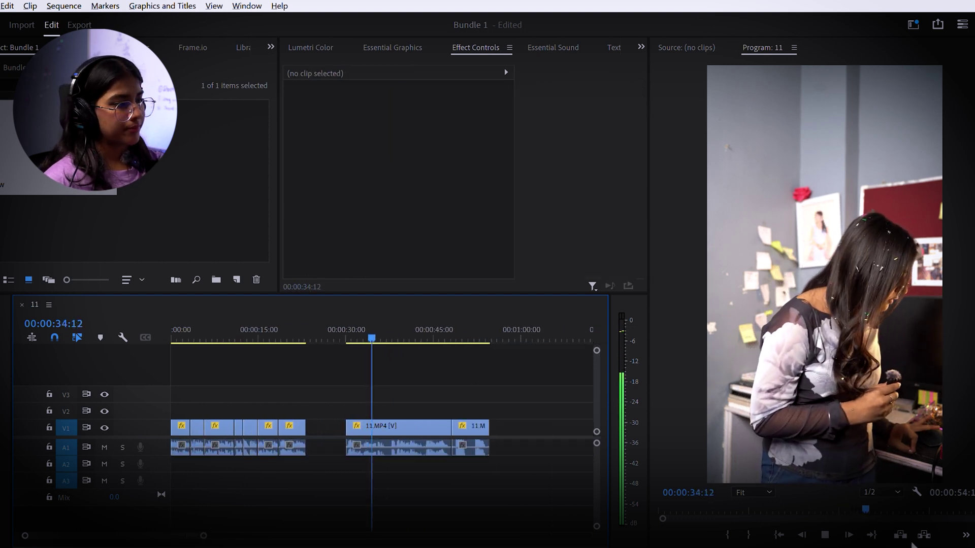
click(895, 477)
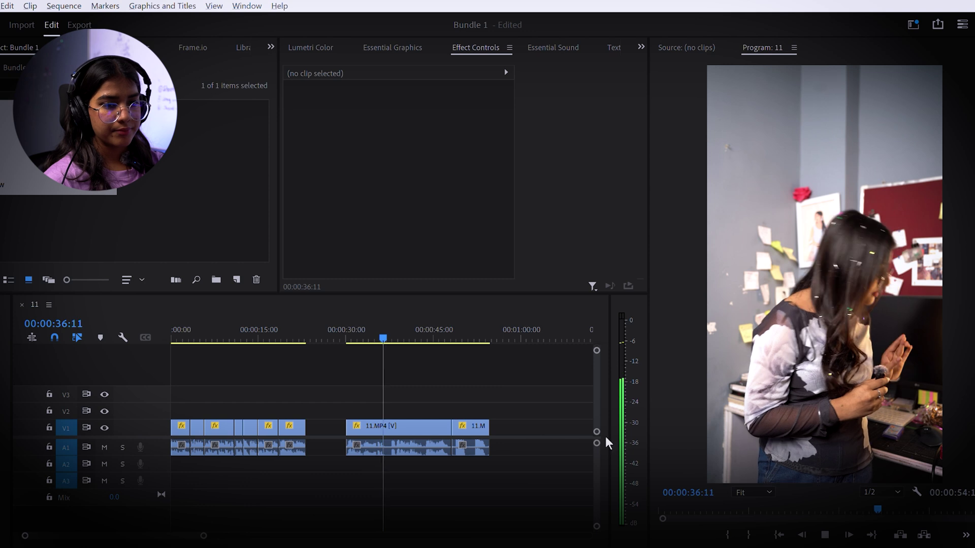
click(486, 388)
drag(206, 534, 180, 533)
key(c)
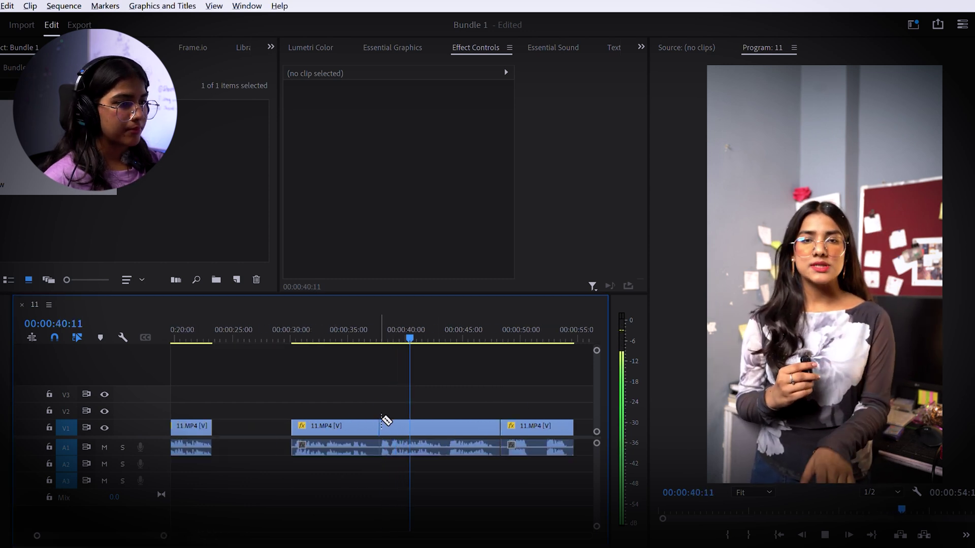
click(381, 423)
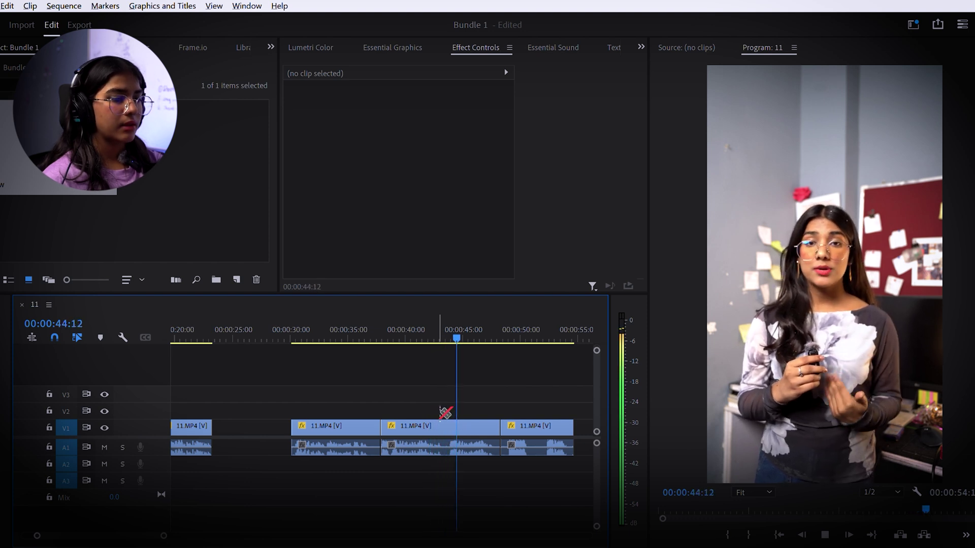
key(ctrl+z)
click(447, 425)
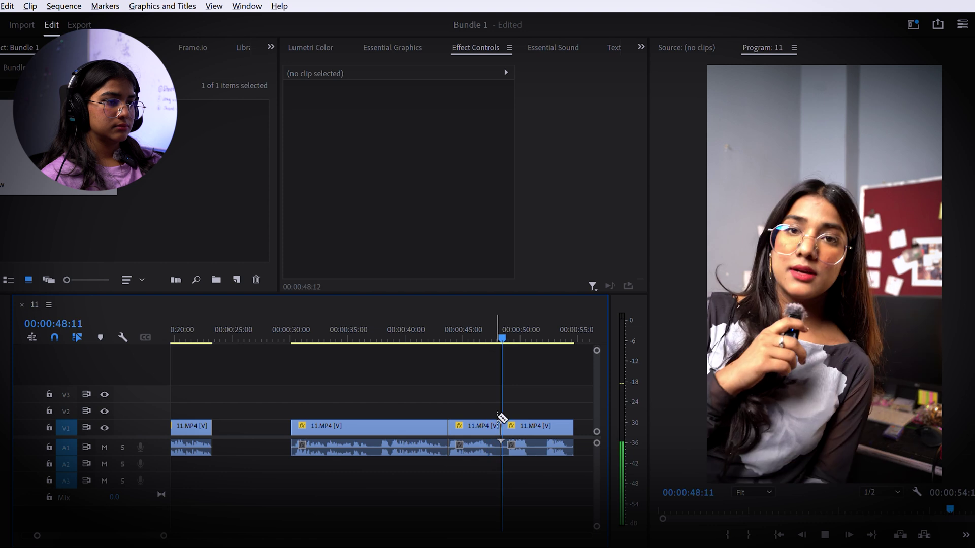
- Split the remaining footage at about 47.5, 52.5 and 54 seconds
click(493, 422)
click(546, 425)
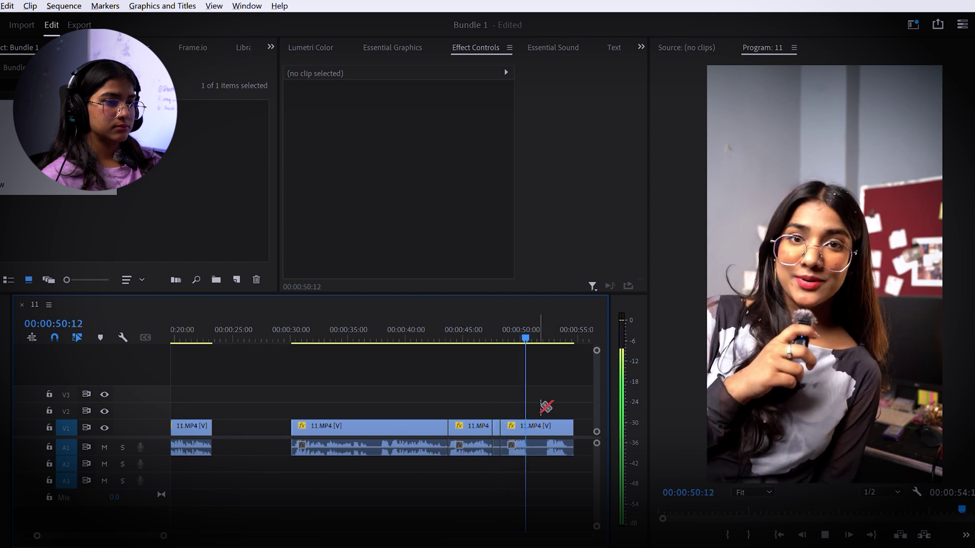
key(space)
key(d)
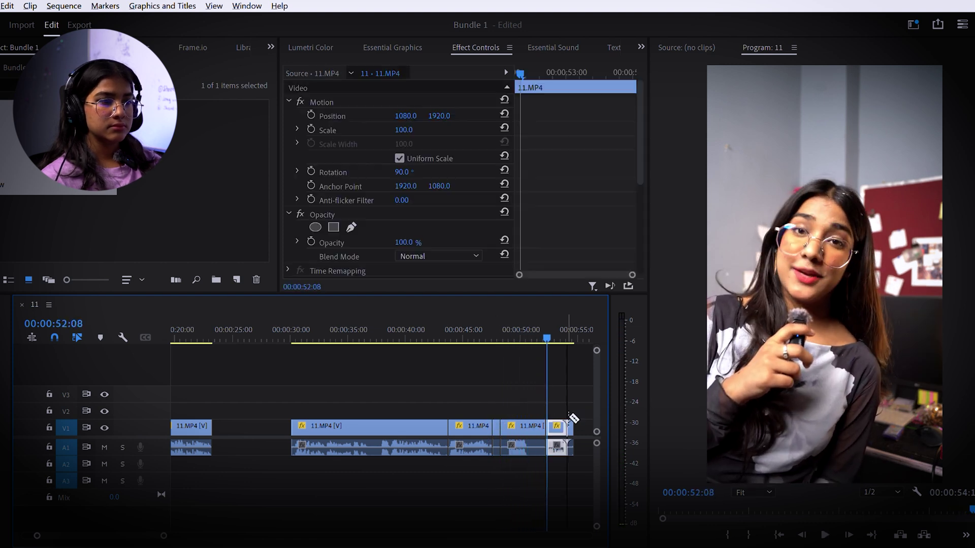
- Delete the clips between about 30 and 44 seconds and between about 47.5 and 52.5 seconds
click(521, 425)
key(Delete)
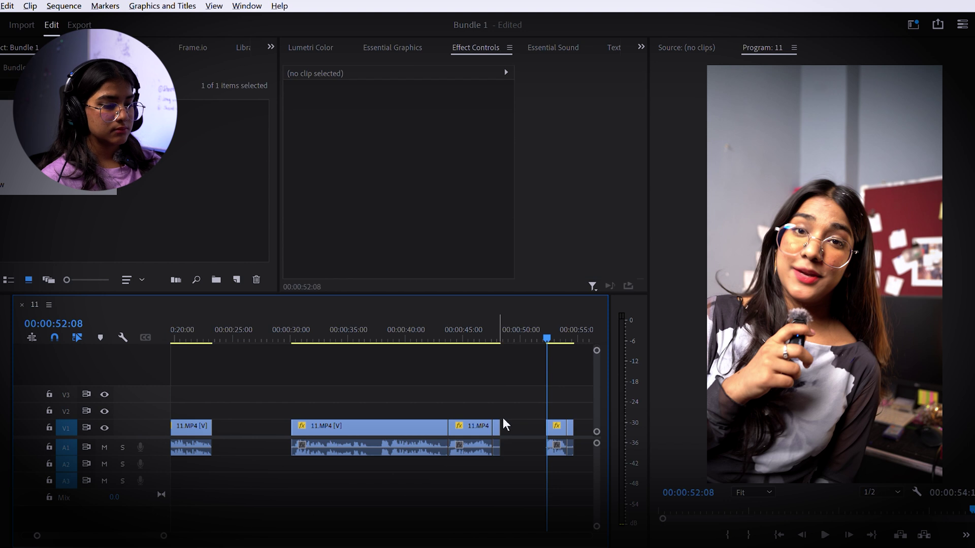
click(406, 424)
key(Delete)
- Close the two remaining gaps and delete the short leftover clip at the end of the sequence
click(371, 429)
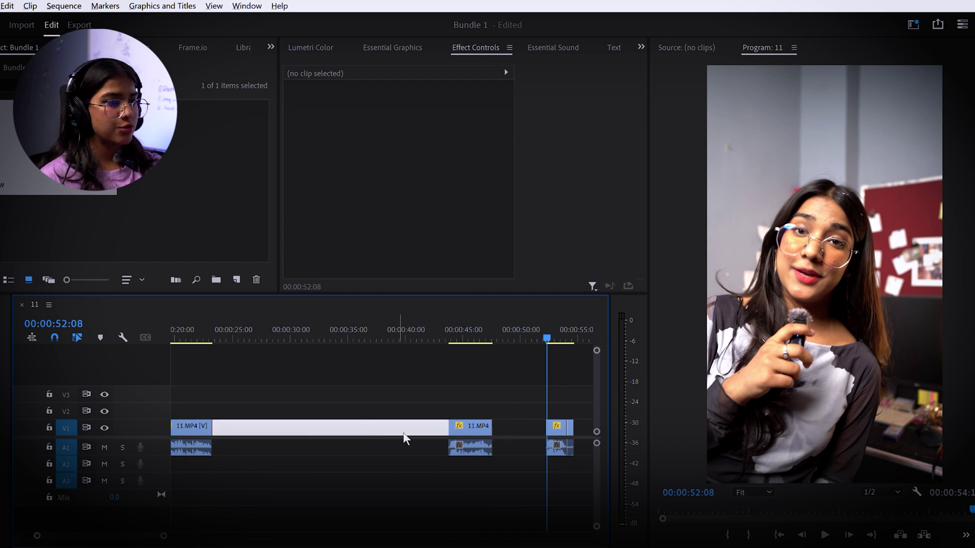
key(Delete)
click(284, 425)
key(Delete)
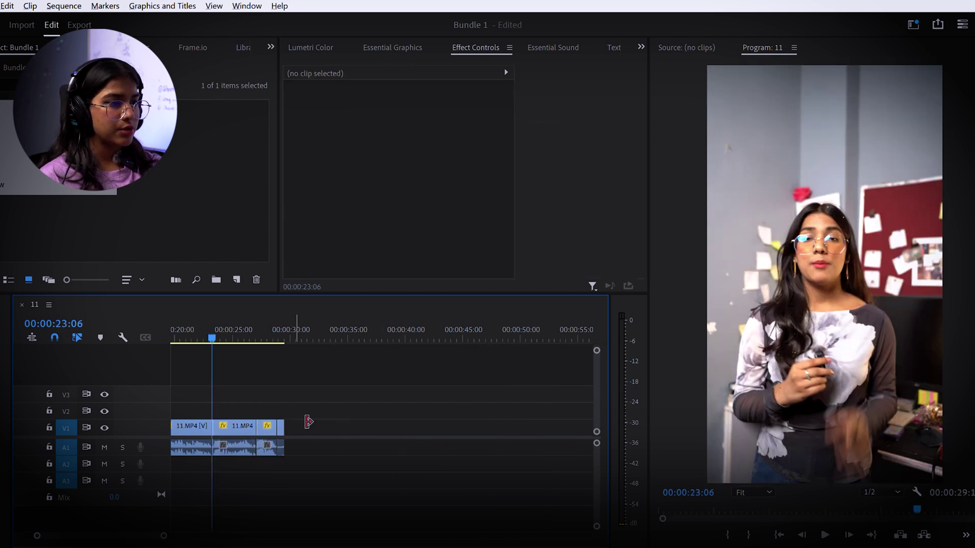
click(281, 425)
key(Delete)
- Return the playhead to the start of the sequence and save the project
drag(217, 332, 63, 332)
drag(152, 535, 123, 523)
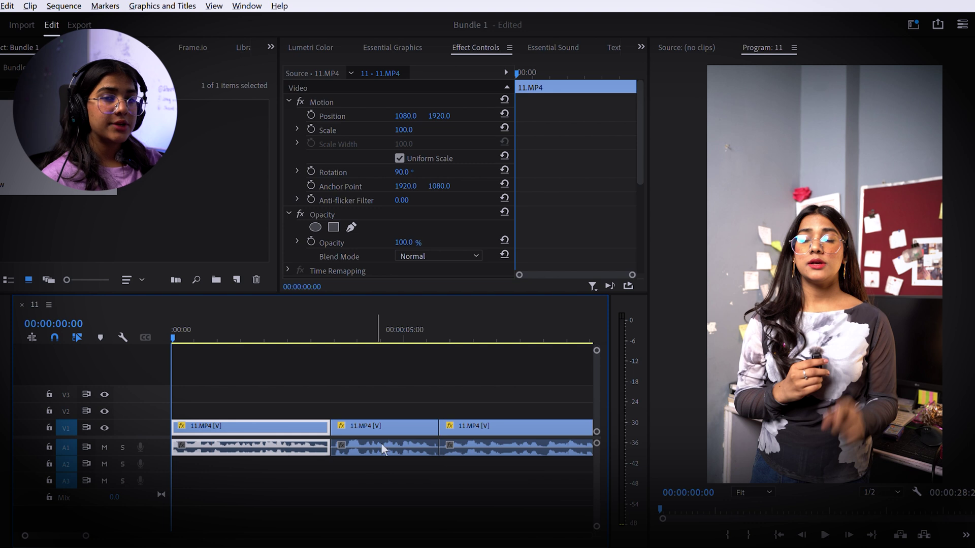
key(ctrl+s)
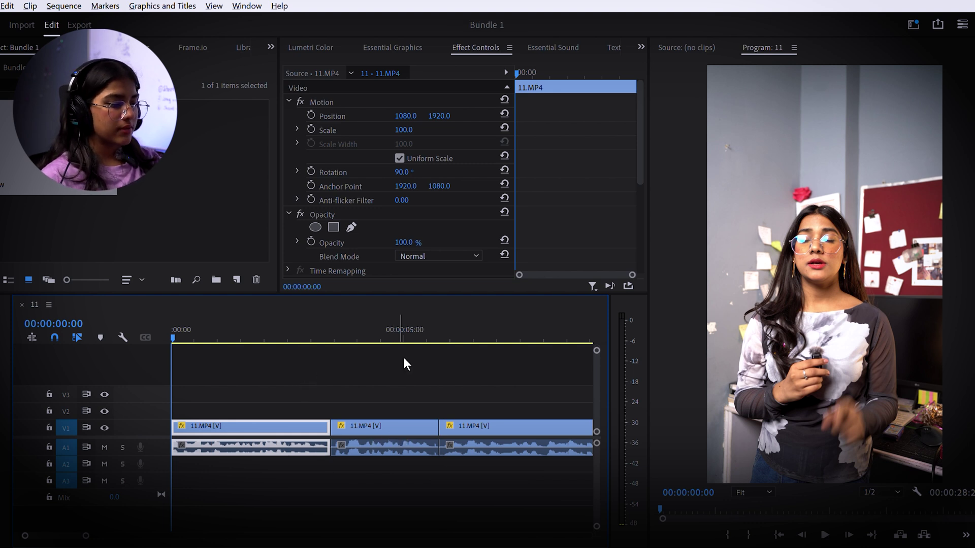
- Play the opening takes from the start and check the pauses where they join
key(space)
mouse_move(87, 536)
mouse_down()
mouse_move(104, 534)
mouse_move(93, 534)
mouse_up()
scroll(93, 534, up, 1)
click(284, 477)
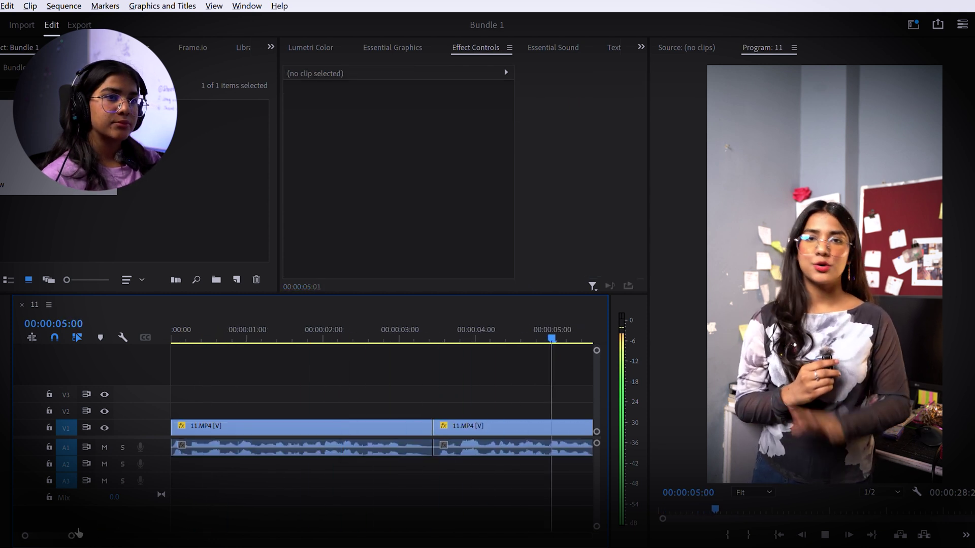
scroll(91, 530, down, 2)
scroll(92, 531, up, 2)
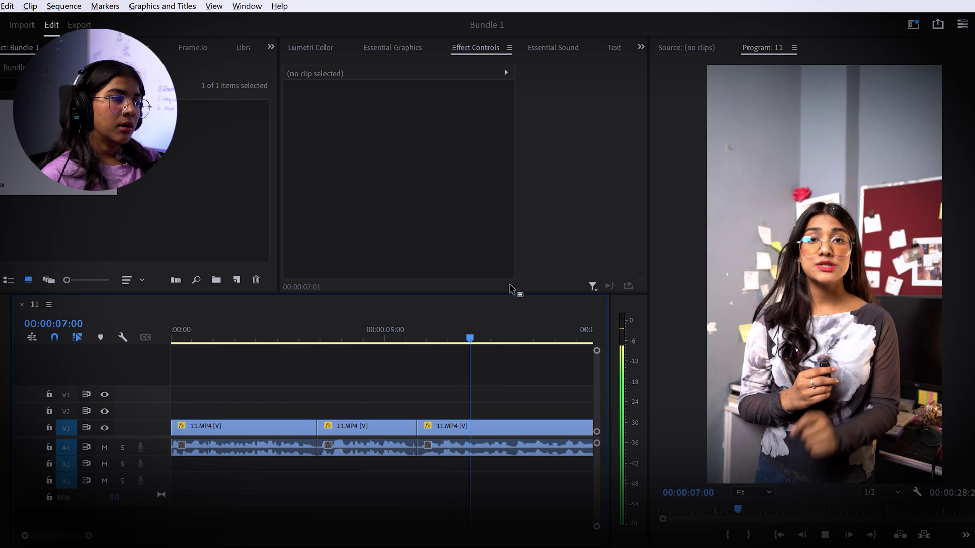
click(425, 333)
key(Home)
key(space)
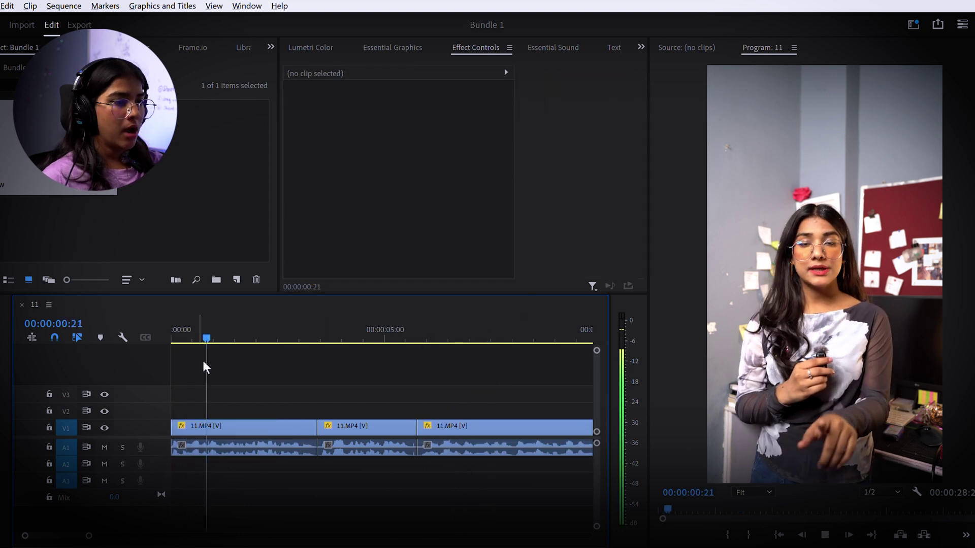
key(space)
key(Home)
drag(89, 535, 83, 508)
click(374, 465)
- Trim three frames off the second take's start and move it to 00:00:03:06, over the end of the first take
key(space)
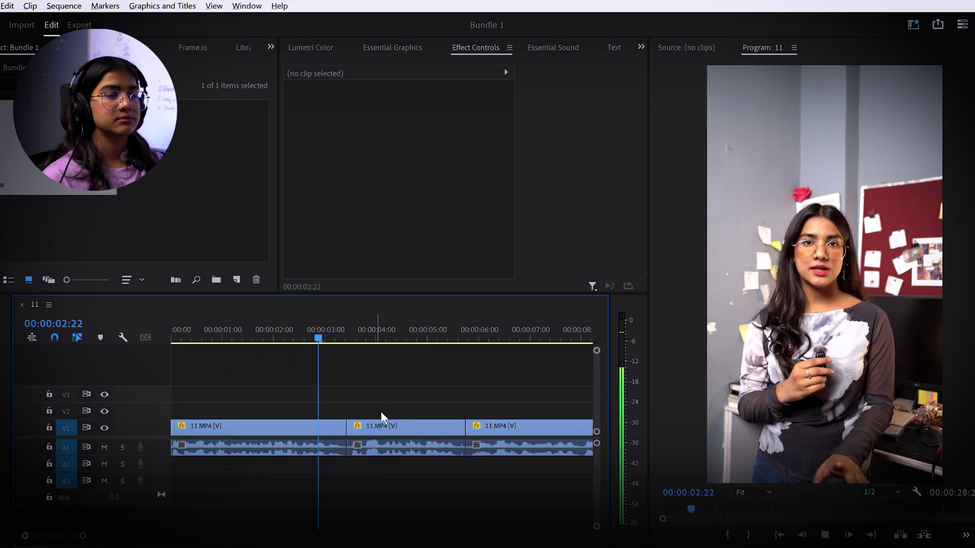
key(space)
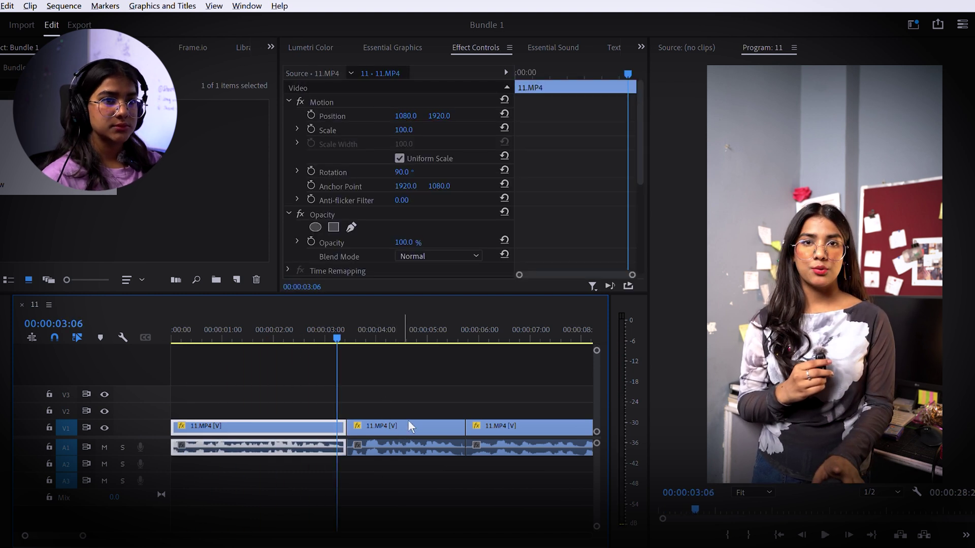
click(375, 427)
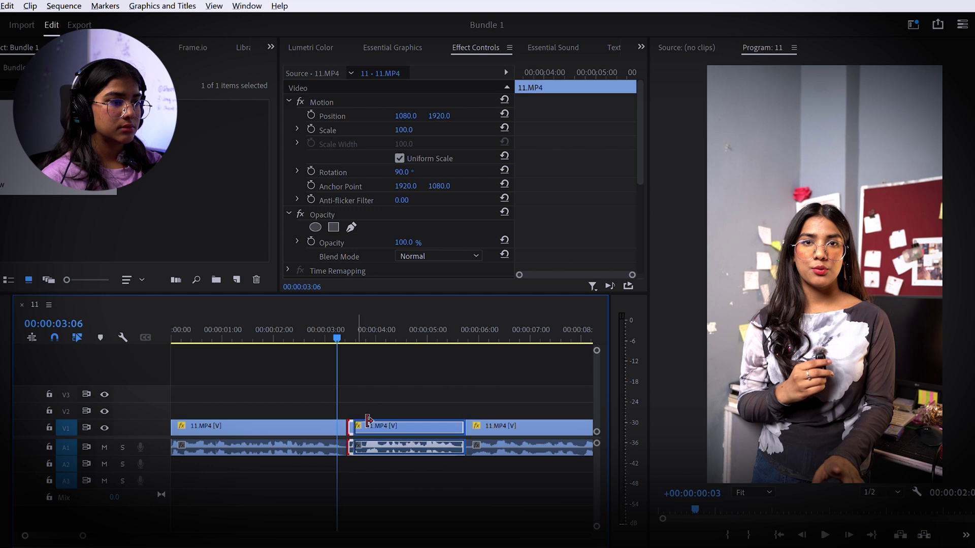
drag(352, 419, 374, 443)
- Replay the join between the first two takes and undo the second take's last move
click(374, 475)
key(space)
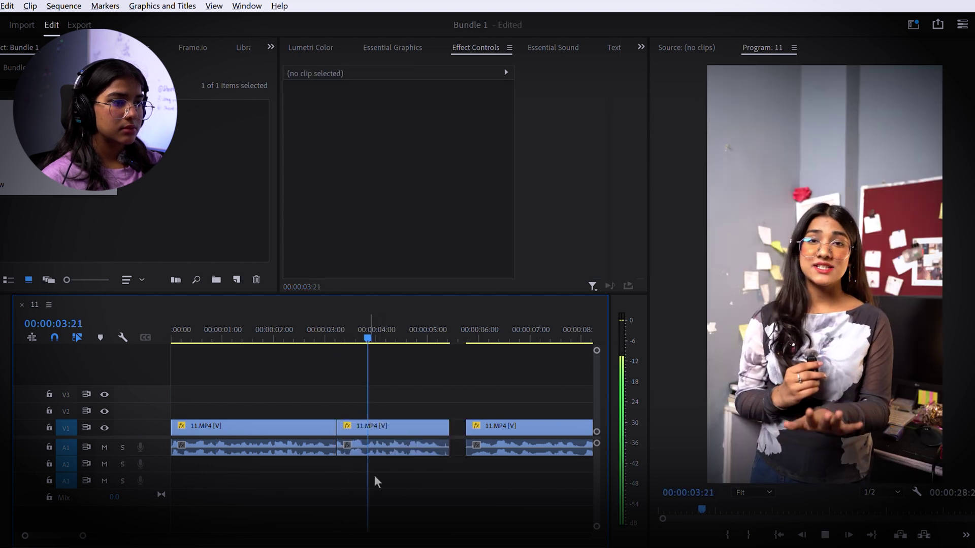
key(space)
click(323, 328)
key(space)
key(space)
click(391, 427)
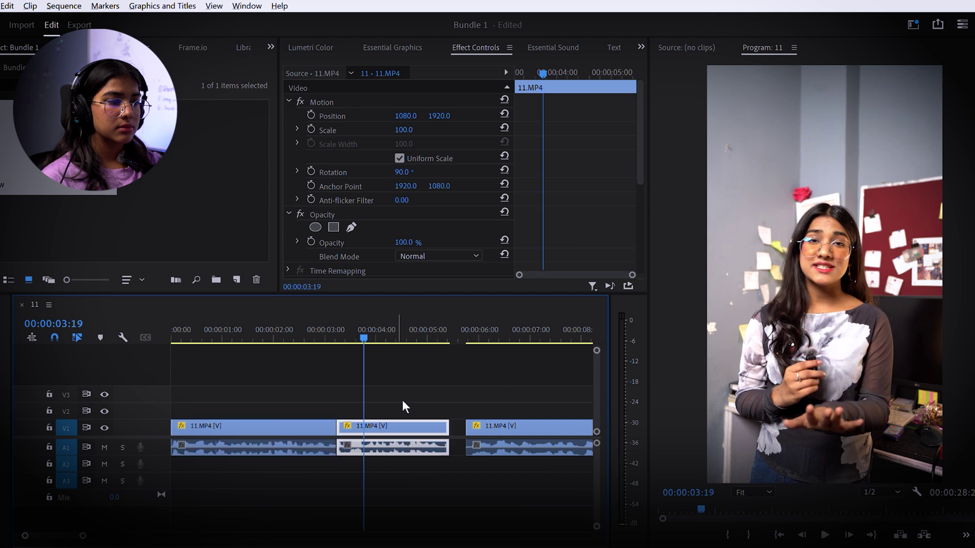
key(ctrl+z)
- Move the second take to 00:00:03:09, over the end of the first take, and play the join
click(348, 327)
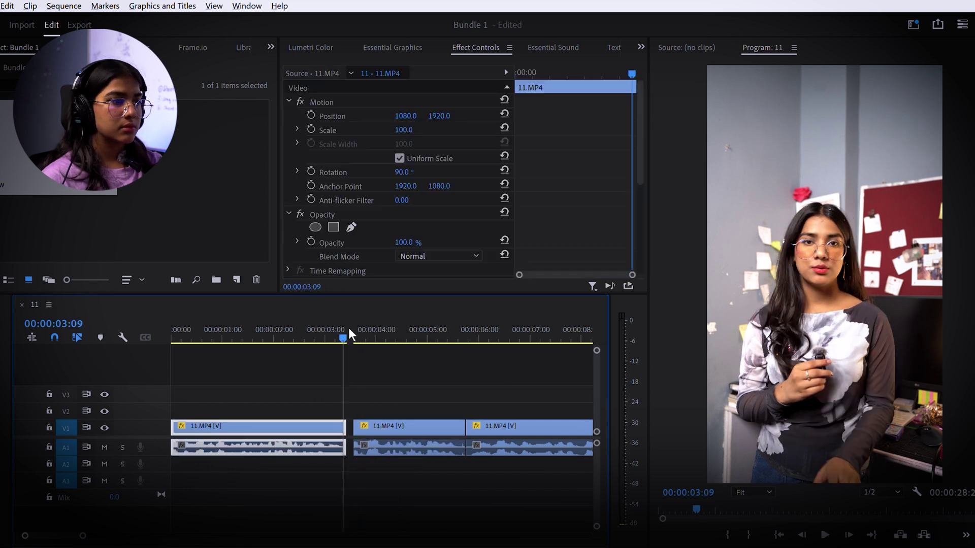
mouse_move(406, 426)
mouse_down()
mouse_move(384, 422)
mouse_move(392, 423)
mouse_up()
click(409, 392)
key(space)
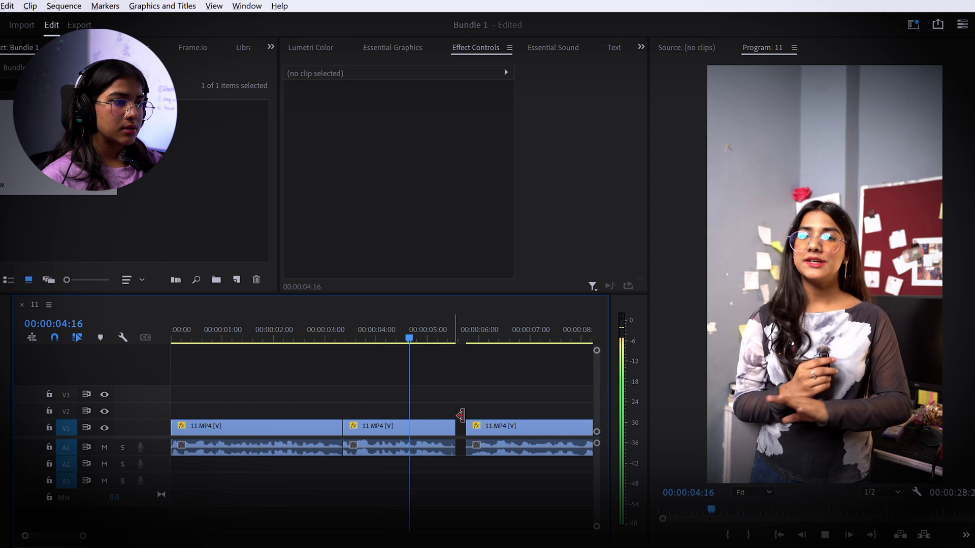
- Trim the third take's start slightly and move it to 00:00:05:10, over the end of the second take
mouse_move(461, 415)
mouse_down()
mouse_move(447, 420)
mouse_move(463, 422)
mouse_up()
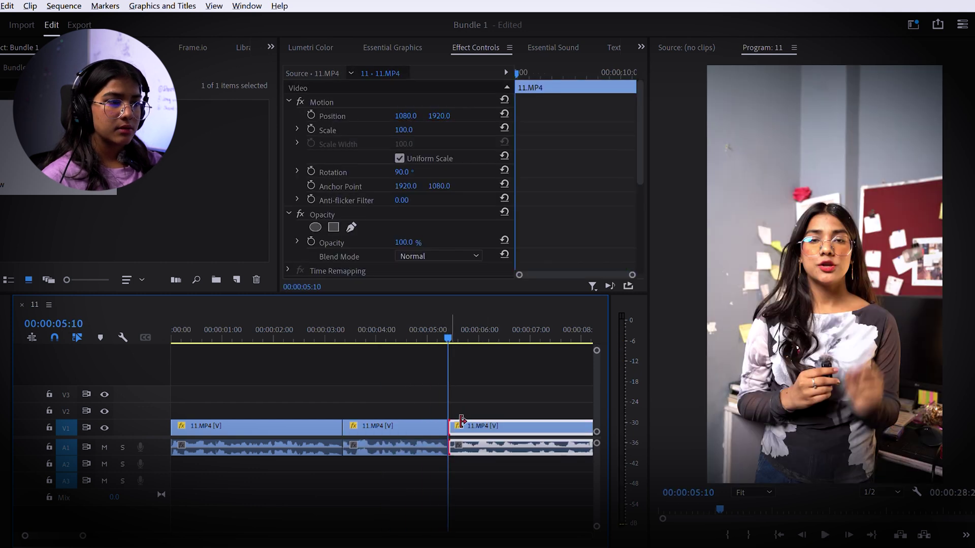
click(485, 391)
key(space)
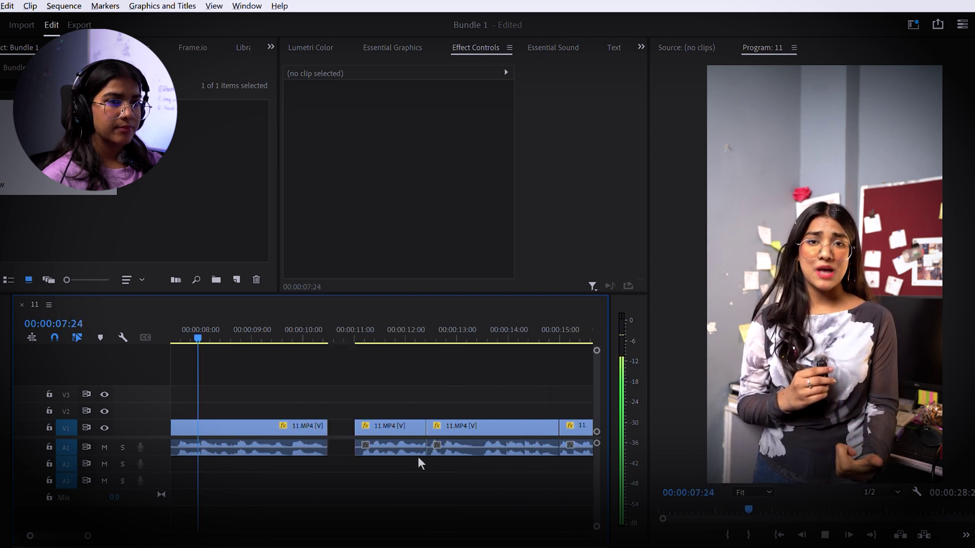
- Move the take at about 11 seconds back to about 10.5 seconds, over the end of the preceding take
click(405, 421)
drag(405, 422, 339, 414)
click(392, 386)
key(space)
key(space)
- Move the next two takes back to about 11.7 and 14.3 seconds, directly behind the takes before them
drag(495, 425, 459, 426)
click(469, 392)
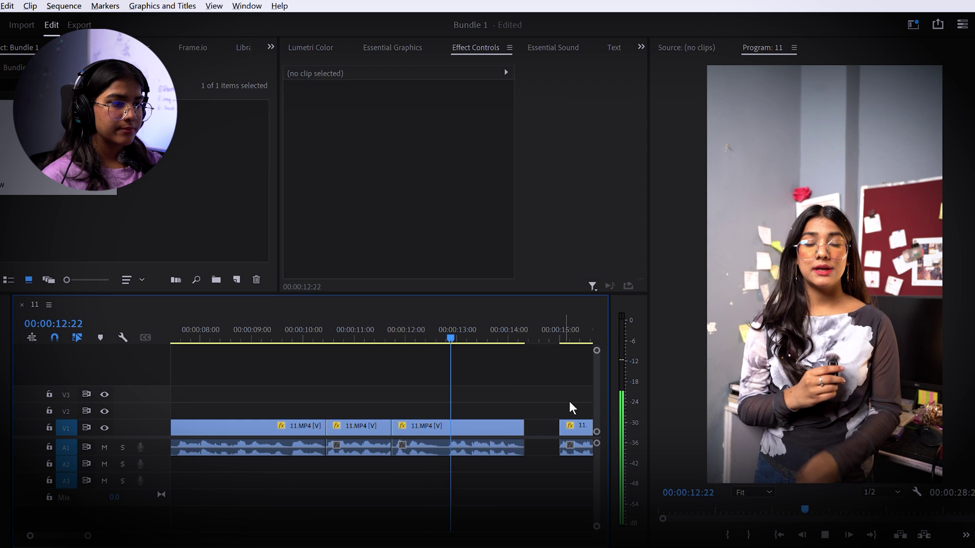
drag(584, 425, 549, 425)
click(566, 401)
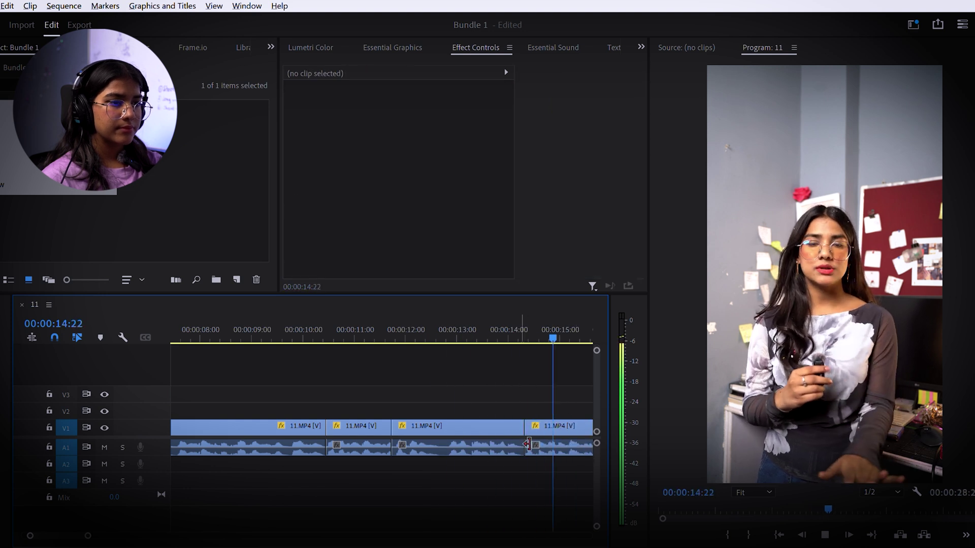
- Close the gap before the take at about 18 seconds and play across the join
click(346, 422)
key(Delete)
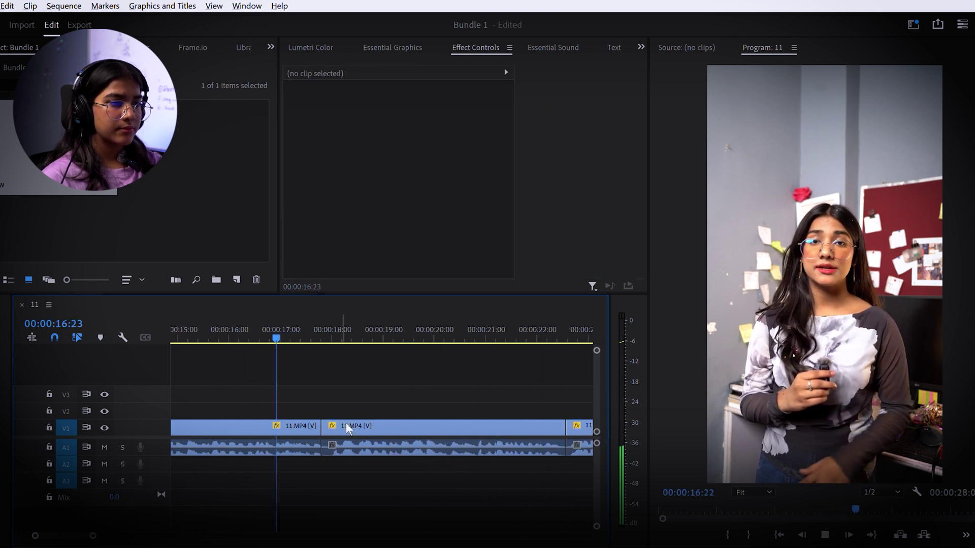
key(space)
key(space)
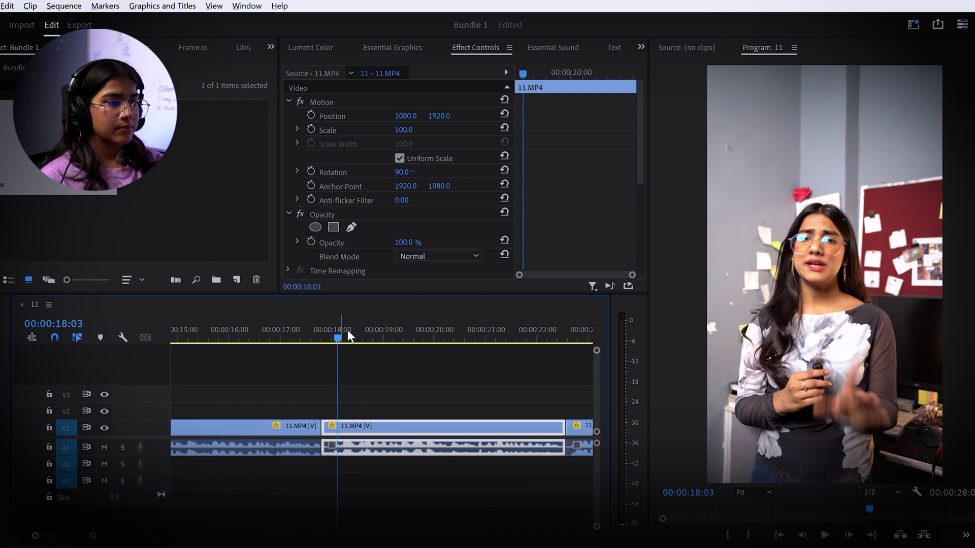
- Trim the start of the take at about 18 seconds and move it back to about 17.7 seconds
key(Left)
key(Left)
drag(326, 424, 350, 421)
mouse_move(354, 424)
mouse_down()
mouse_move(350, 412)
mouse_move(339, 414)
mouse_up()
click(386, 373)
- Move the last two takes back to about 22 and 26 seconds, closing the gaps before them
drag(330, 336, 554, 358)
drag(571, 426, 508, 426)
click(533, 392)
drag(482, 330, 441, 387)
click(488, 385)
drag(505, 424, 482, 423)
click(511, 400)
drag(545, 421, 532, 422)
- Save the project and return to the start of the sequence with all its clips in view
key(ctrl+s)
drag(438, 321, 2, 321)
click(389, 370)
key(backslash)
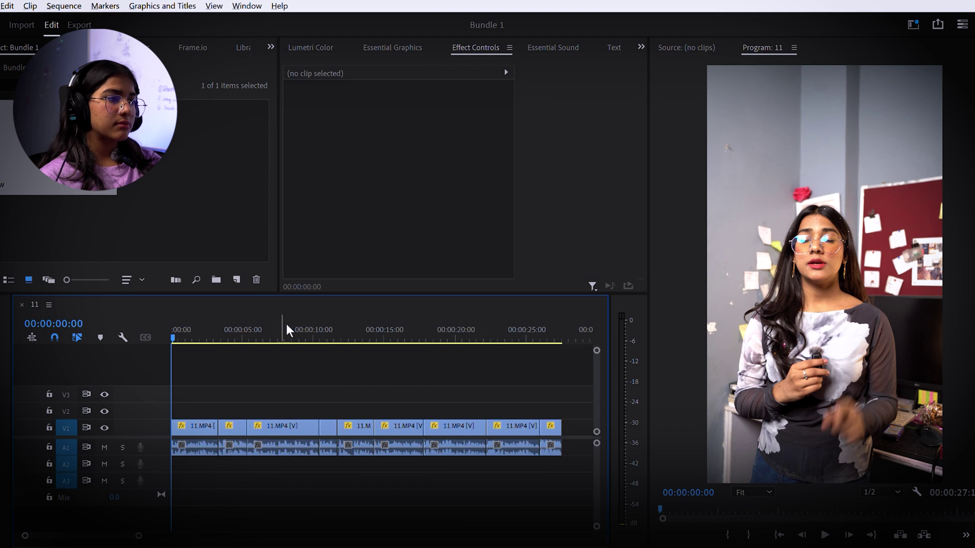
click(176, 169)
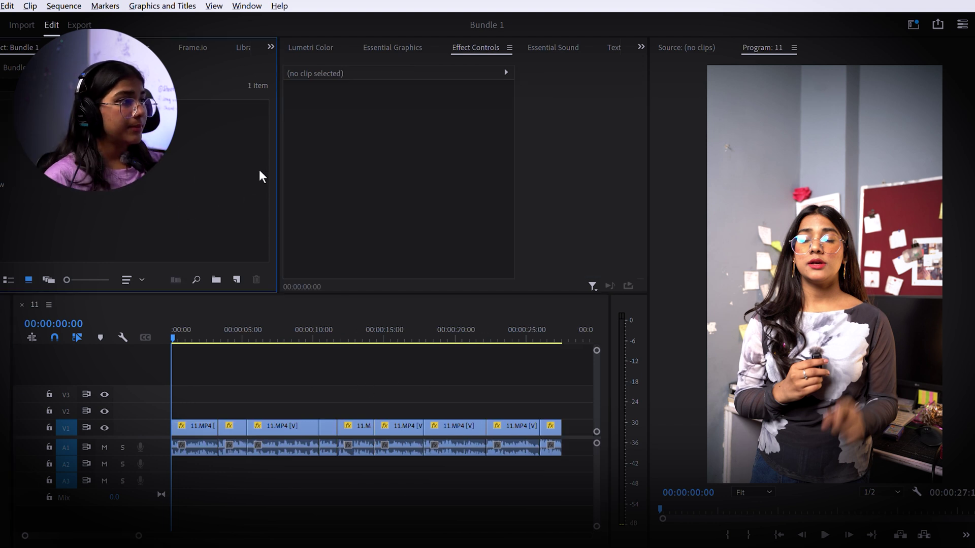
- Create an adjustment layer and a black video item in the project with the default settings
drag(184, 341, 211, 321)
click(222, 147)
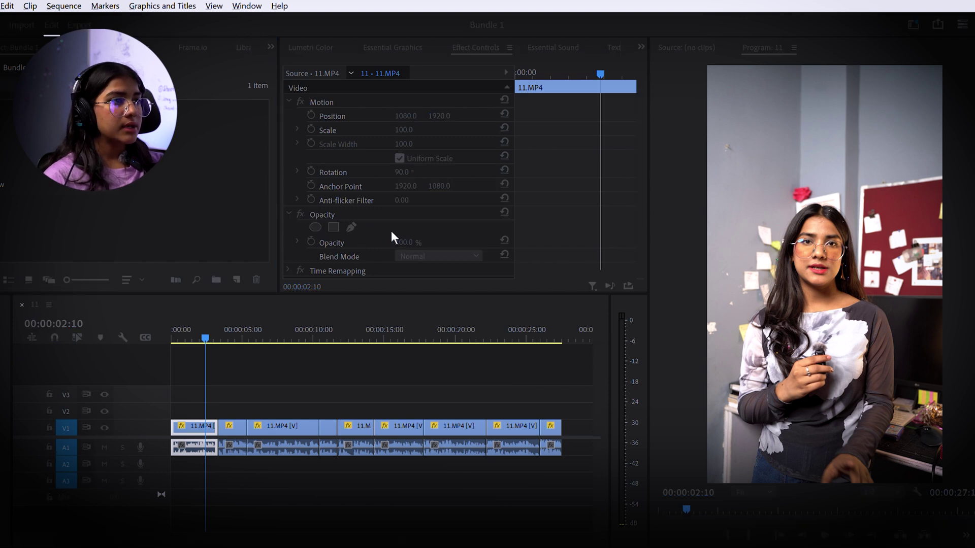
click(514, 316)
click(142, 209)
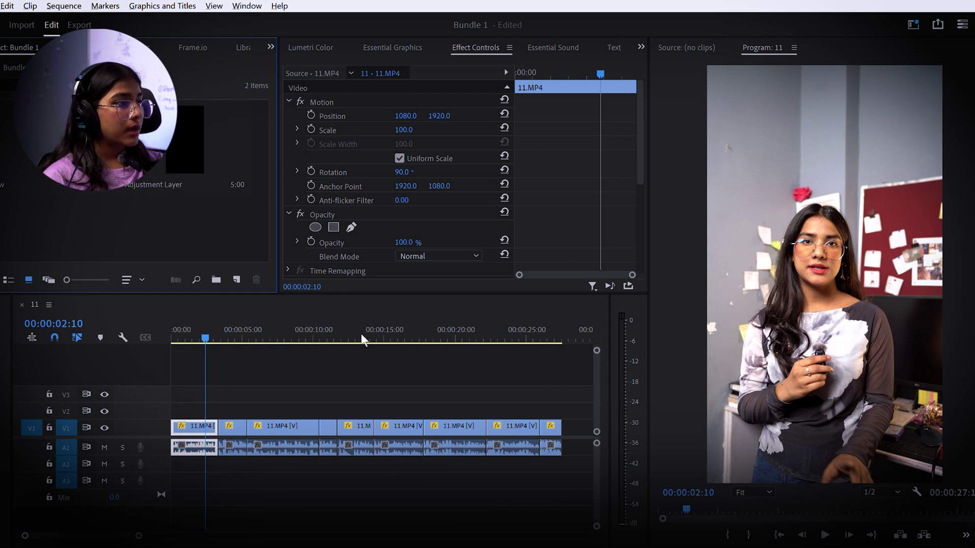
click(514, 317)
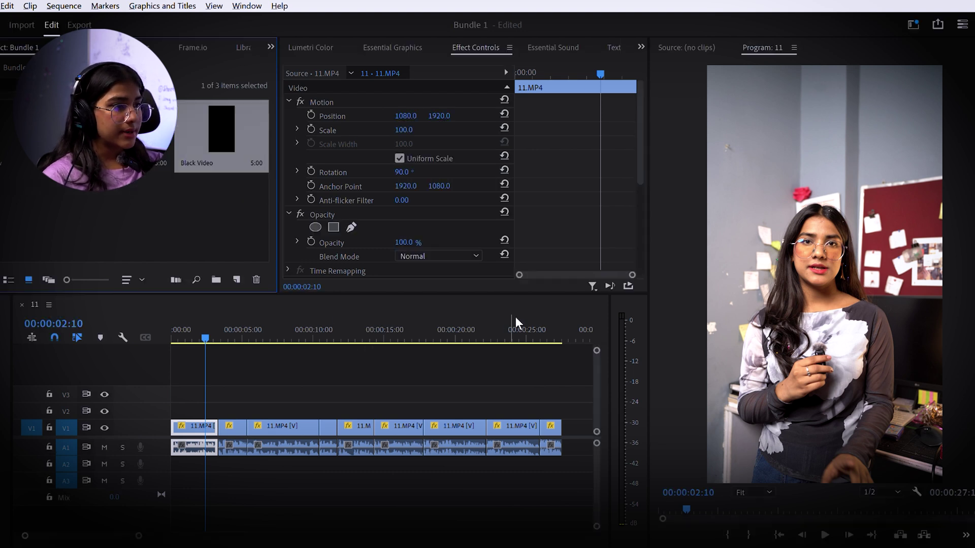
- Place the black video on V2 and the adjustment layer on V3, each spanning the full length of the takes
drag(226, 124, 576, 406)
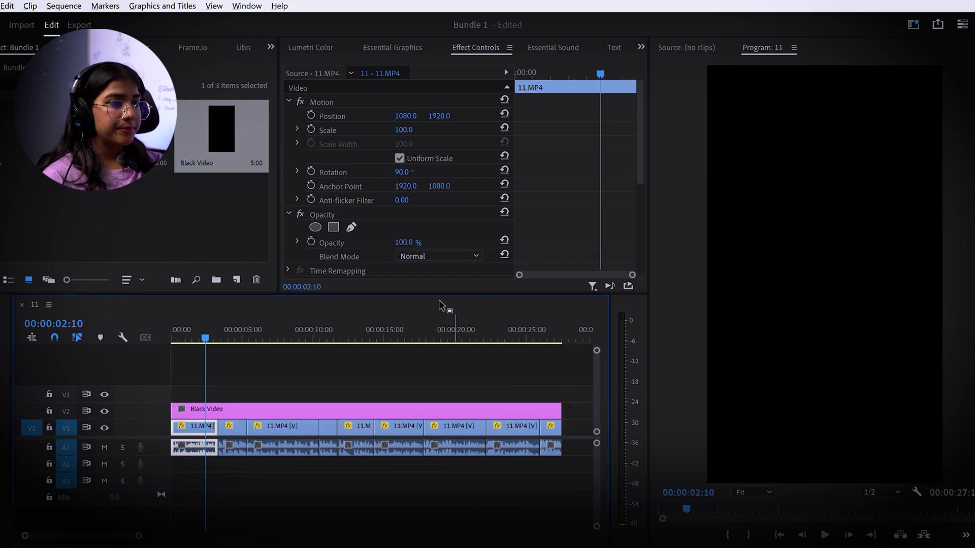
drag(137, 147, 178, 383)
drag(254, 385, 571, 395)
- Draw a closed rectangular opacity mask on the black video with the Pen tool, covering roughly the lower third of the frame
click(202, 409)
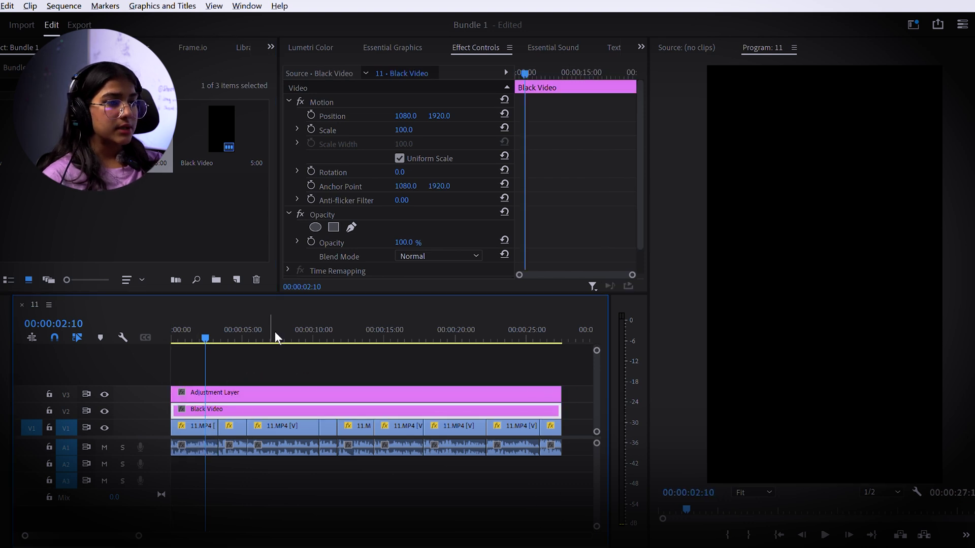
click(352, 199)
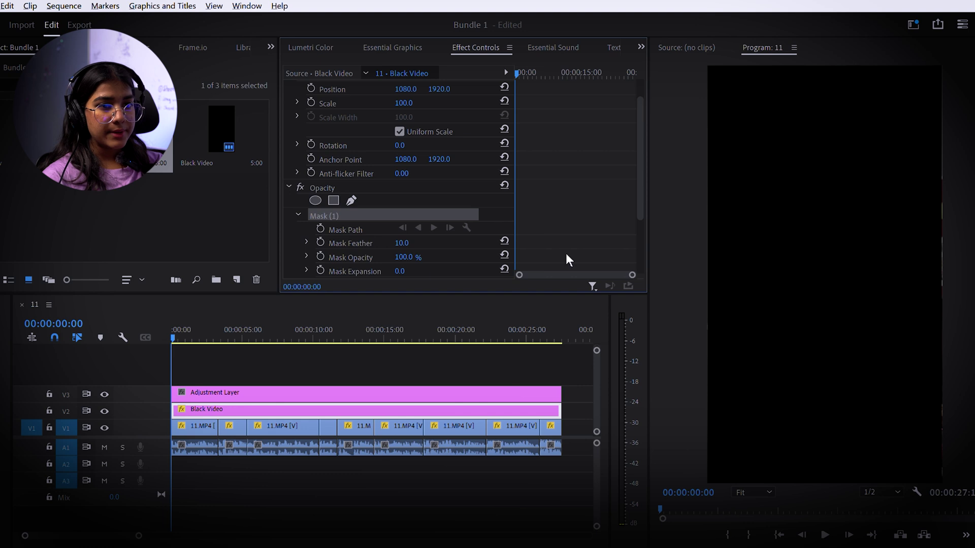
click(709, 337)
click(941, 337)
click(943, 480)
click(706, 481)
click(707, 336)
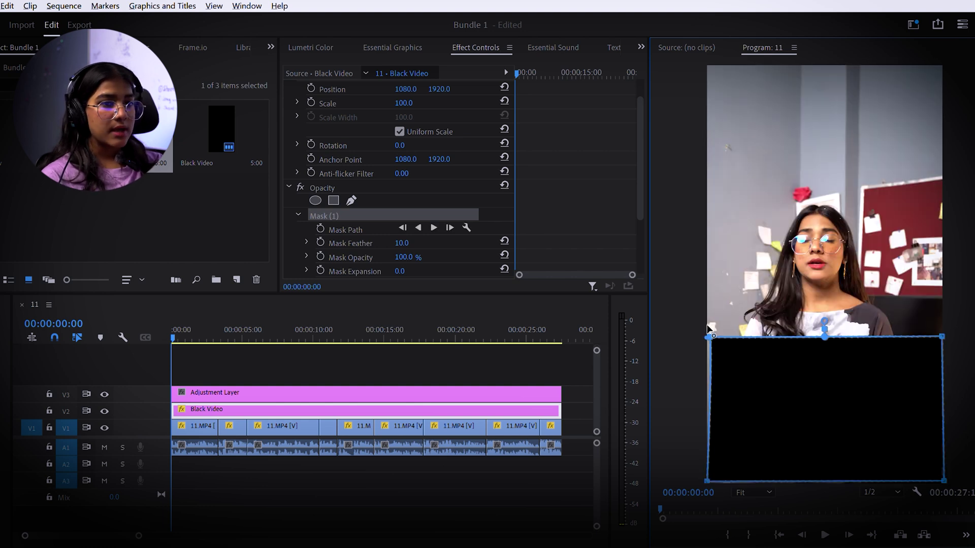
- Feather the black video's mask to about 798 and move the layer up to a vertical position of about -412
drag(406, 242, 632, 242)
drag(503, 242, 419, 233)
scroll(477, 122, up, 2)
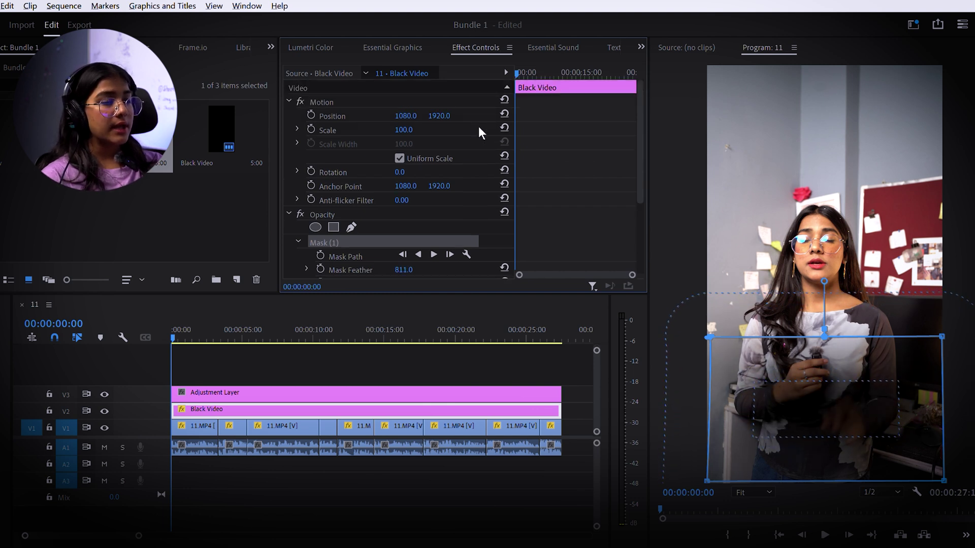
drag(441, 116, 387, 116)
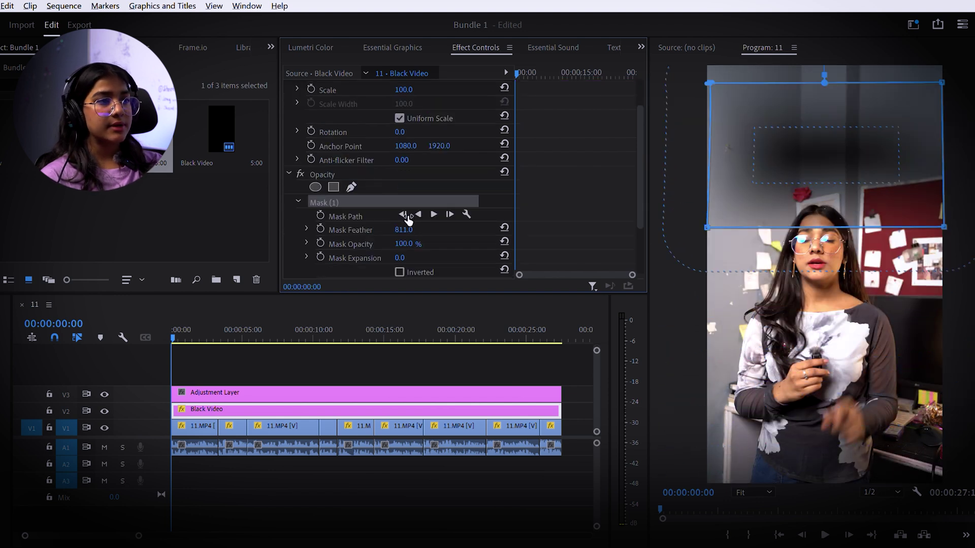
mouse_move(407, 228)
mouse_down()
mouse_move(417, 227)
mouse_move(389, 229)
mouse_move(414, 229)
mouse_move(403, 229)
mouse_move(413, 242)
mouse_up()
scroll(445, 115, up, 2)
scroll(427, 198, down, 1)
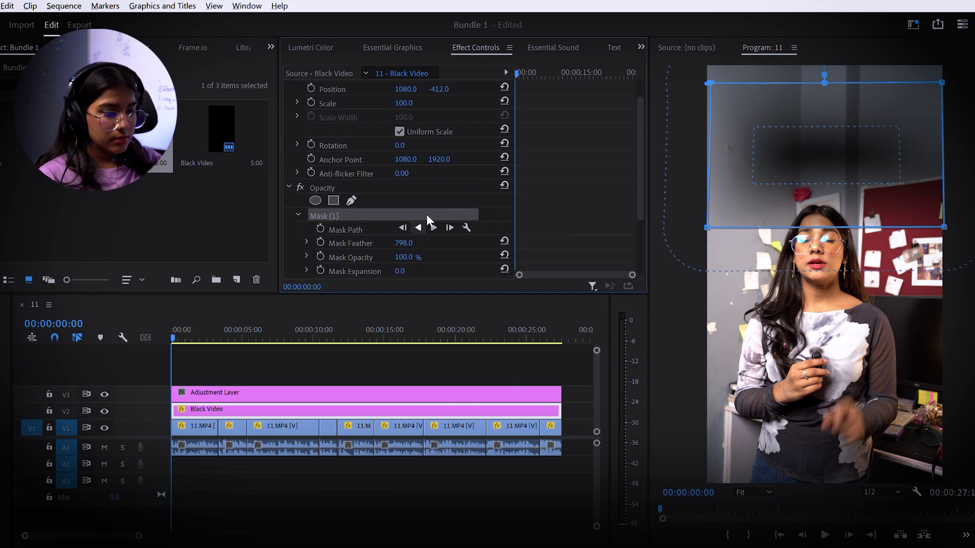
- Set the black video's mask feather to 750
click(405, 243)
click(409, 242)
key(BackSpace)
key(BackSpace)
key(BackSpace)
text(75)
key(Return)
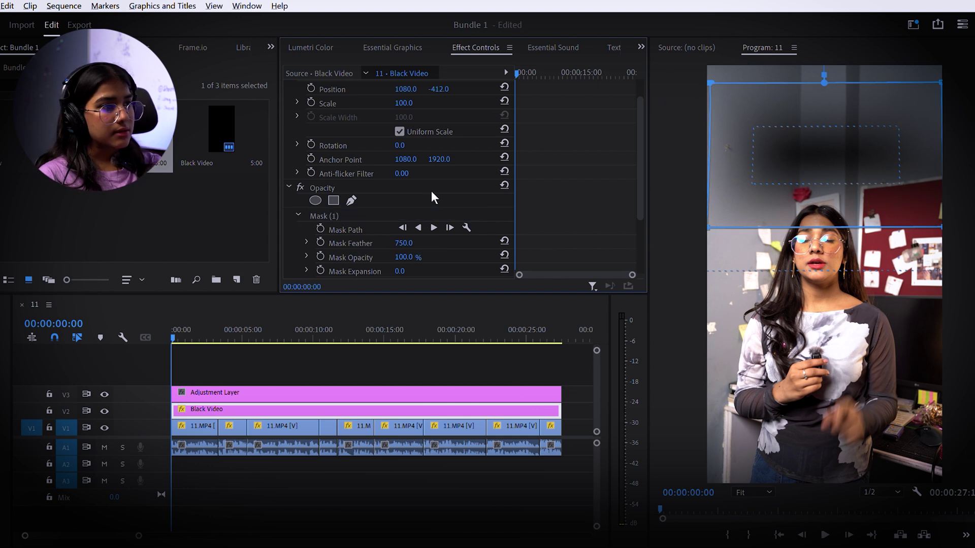
- Set the black video's mask feather to 800
click(413, 242)
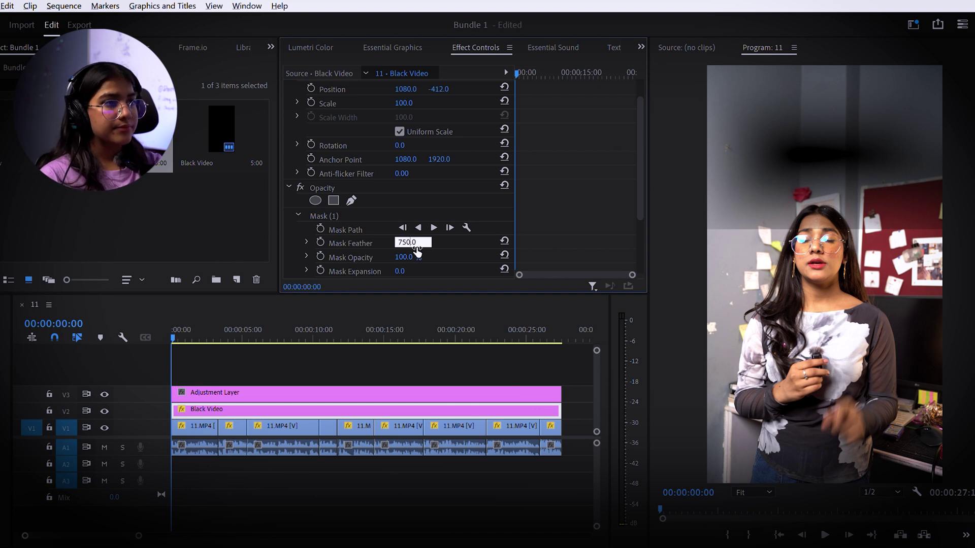
key(BackSpace)
key(BackSpace)
key(BackSpace)
text(9)
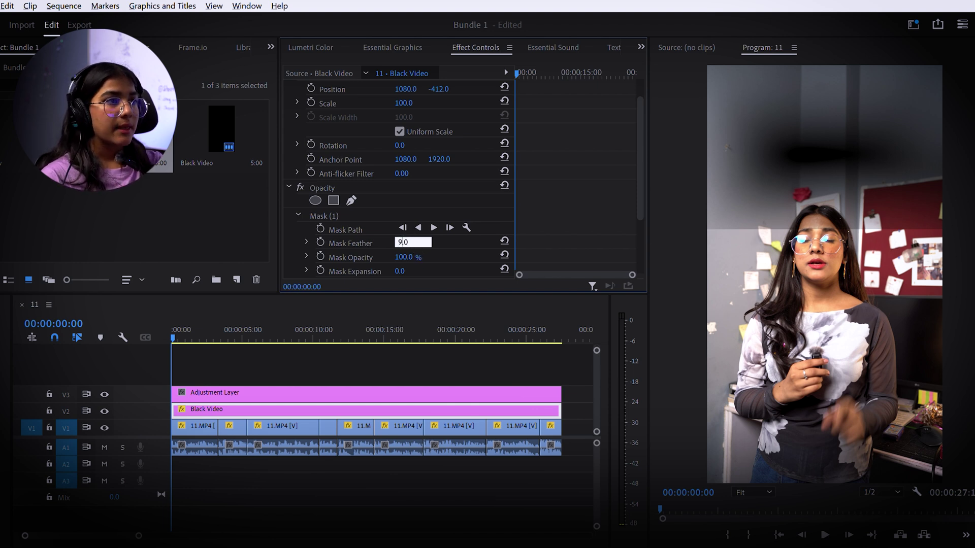
text(80)
key(Return)
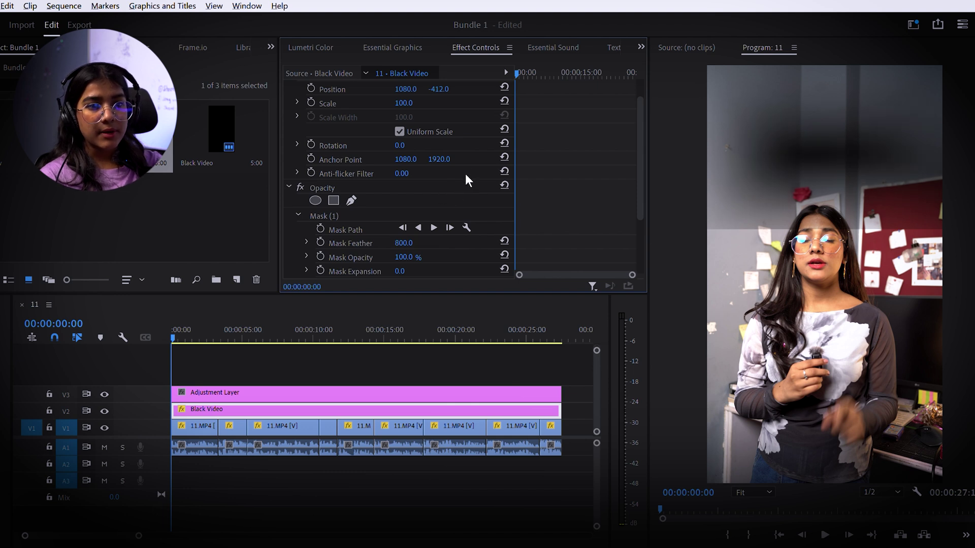
- Move the black video down to a vertical position of about 2516 and return to the start of the sequence
scroll(464, 175, up, 1)
drag(439, 116, 592, 116)
drag(439, 116, 449, 104)
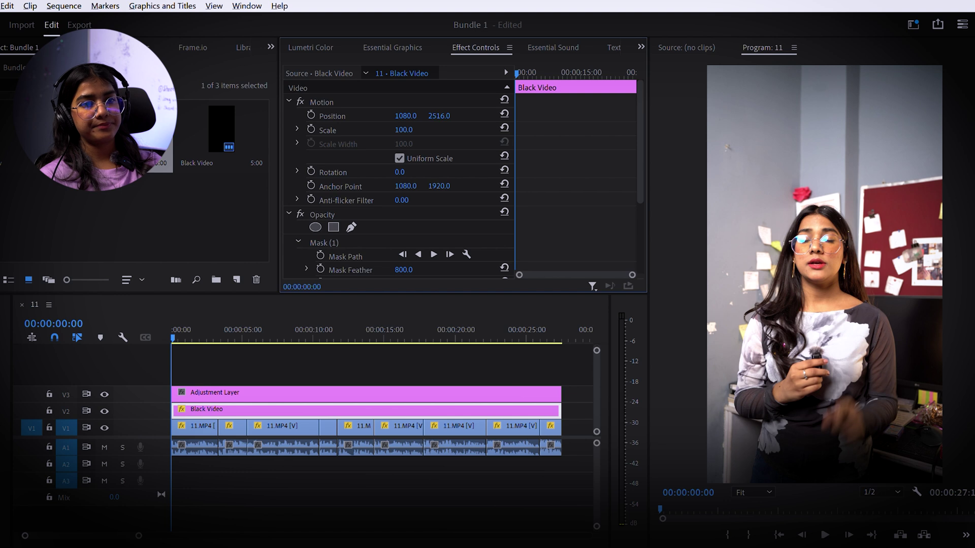
mouse_move(439, 116)
mouse_down()
mouse_move(422, 116)
mouse_move(440, 115)
mouse_up()
click(269, 358)
drag(171, 335, 4, 340)
- Cool the adjustment layer's Lumetri Color temperature to about -5.8, previewing a frame at about 2 seconds 21 frames
click(226, 392)
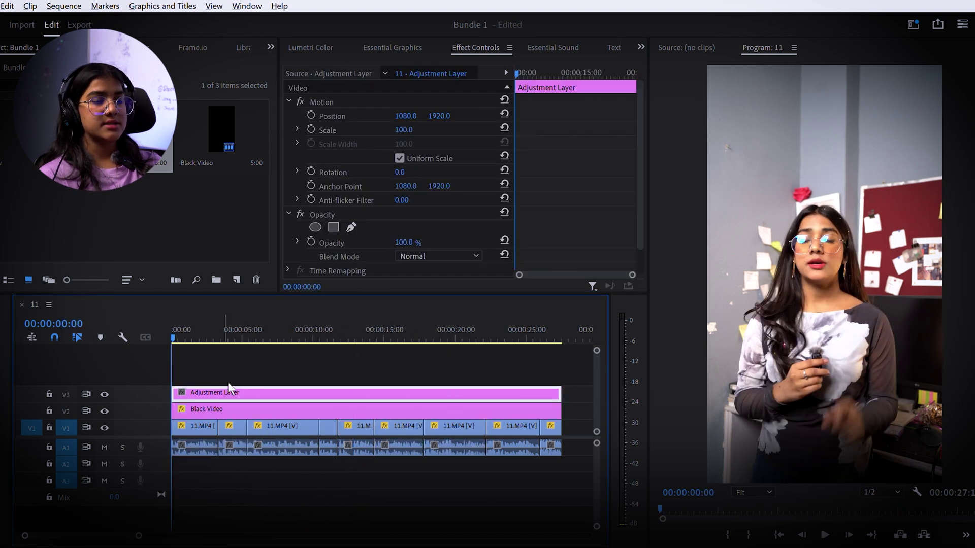
click(187, 330)
drag(193, 327, 218, 323)
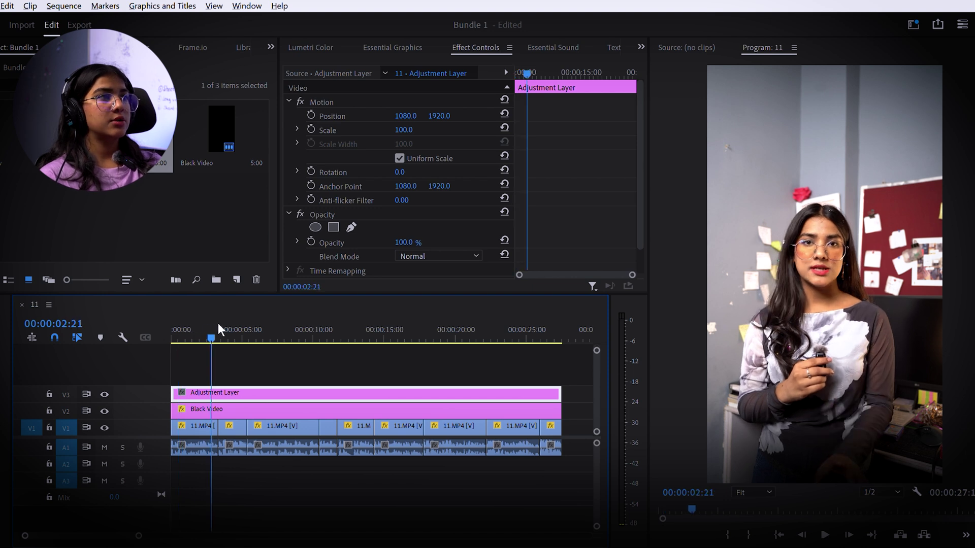
click(386, 48)
click(339, 47)
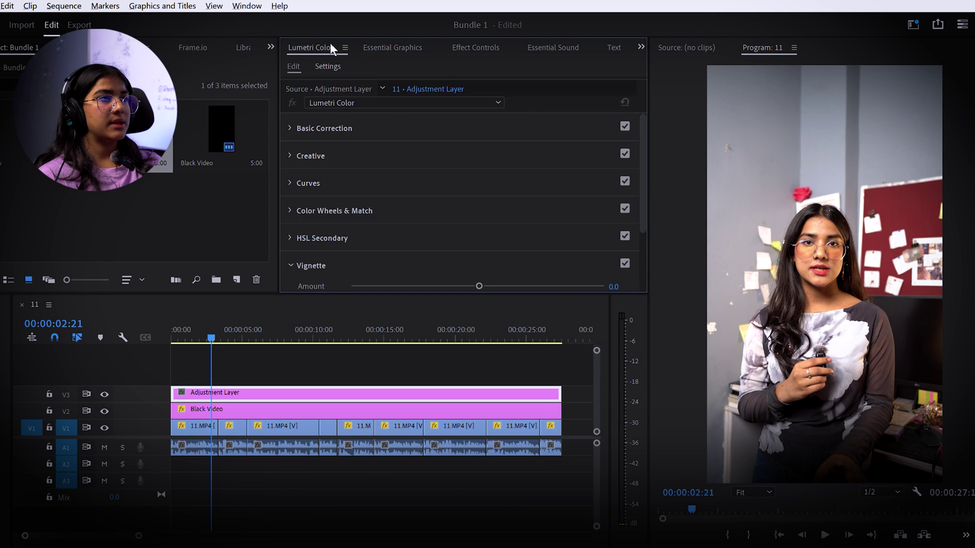
click(324, 129)
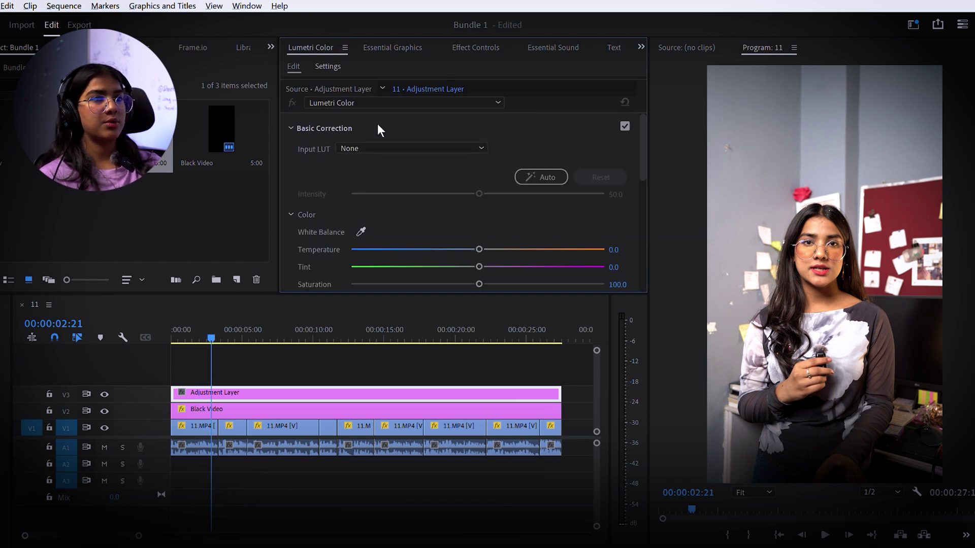
scroll(541, 259, down, 1)
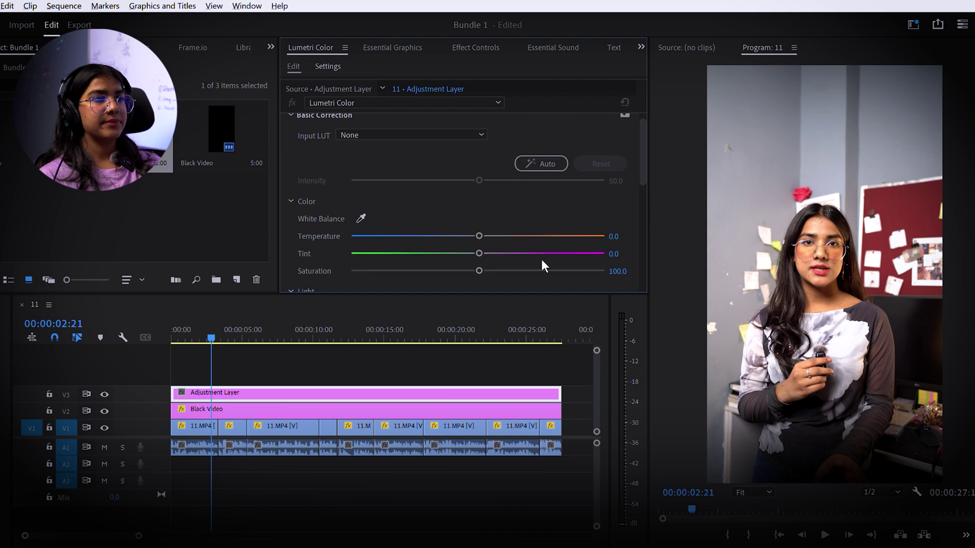
drag(483, 217, 477, 214)
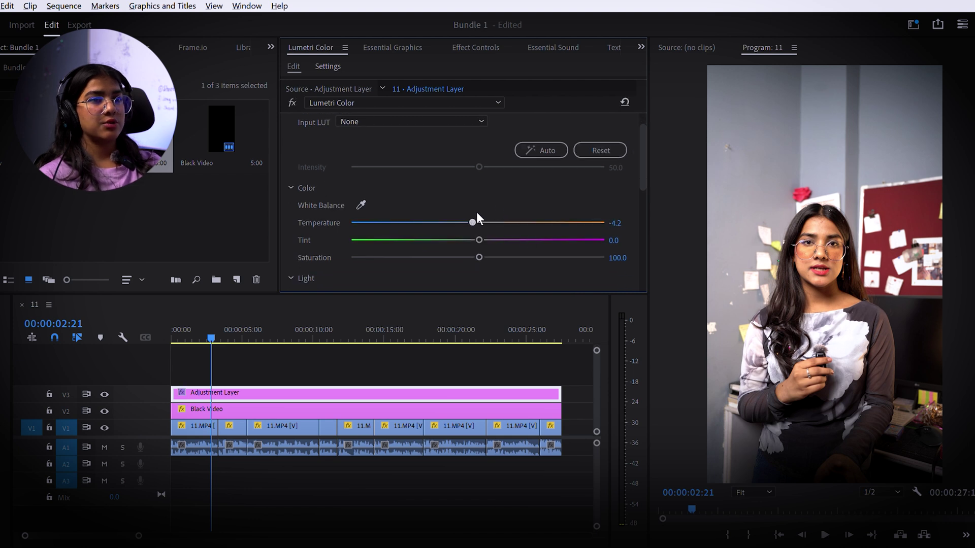
scroll(502, 200, down, 3)
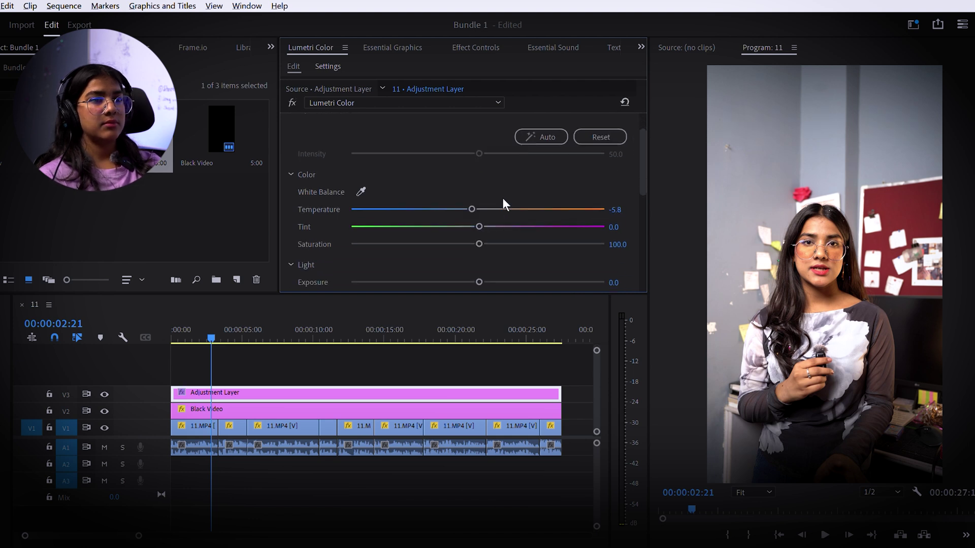
- Adjust the adjustment layer's light to about exposure -0.1, contrast -1.6, highlights 11.1, whites 9.5 and blacks 7.4
mouse_move(481, 208)
mouse_down()
mouse_move(469, 206)
mouse_move(499, 203)
mouse_move(447, 198)
mouse_move(479, 202)
mouse_up()
scroll(482, 203, down, 1)
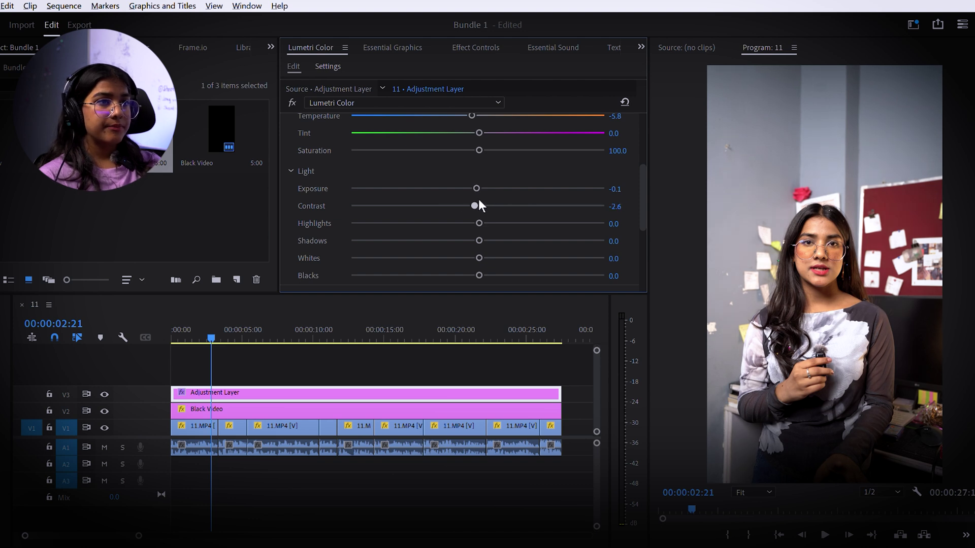
scroll(497, 227, down, 1)
mouse_move(485, 196)
mouse_down()
mouse_move(513, 192)
mouse_move(499, 188)
mouse_move(495, 207)
mouse_move(464, 193)
mouse_move(507, 194)
mouse_move(465, 211)
mouse_move(486, 209)
mouse_up()
scroll(495, 207, down, 1)
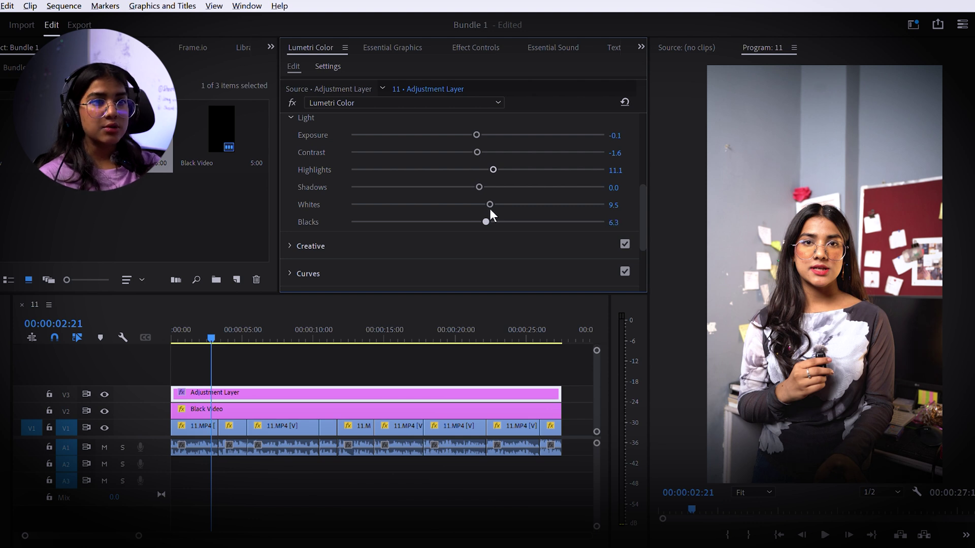
scroll(437, 227, down, 2)
scroll(442, 208, up, 2)
scroll(448, 196, up, 1)
mouse_move(486, 171)
mouse_down()
mouse_move(462, 168)
mouse_move(493, 165)
mouse_move(478, 160)
mouse_up()
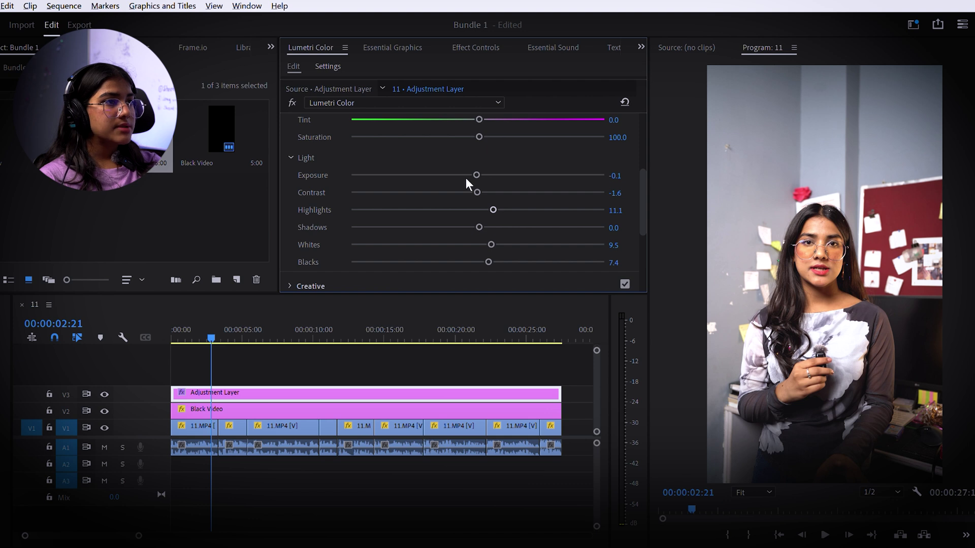
- Try the creative look SL CLEAN STRAIGHT NDR on the adjustment layer and settle on SL CLEAN STRAIGHT HDR
scroll(356, 233, down, 4)
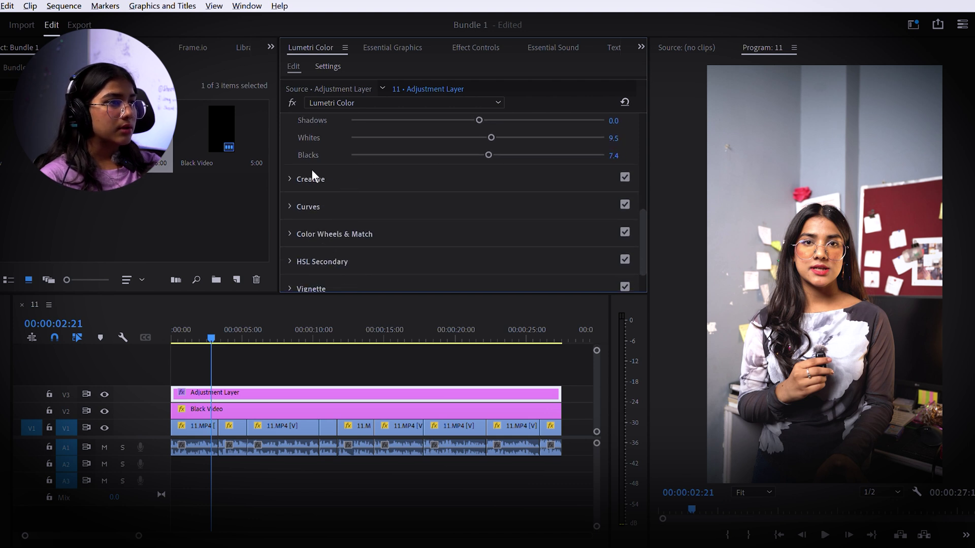
click(312, 173)
scroll(457, 175, up, 5)
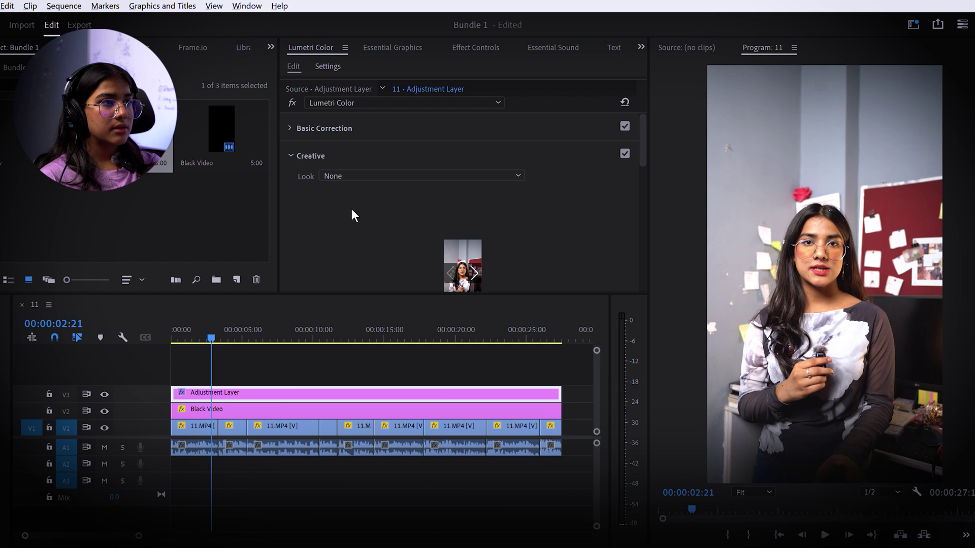
click(431, 207)
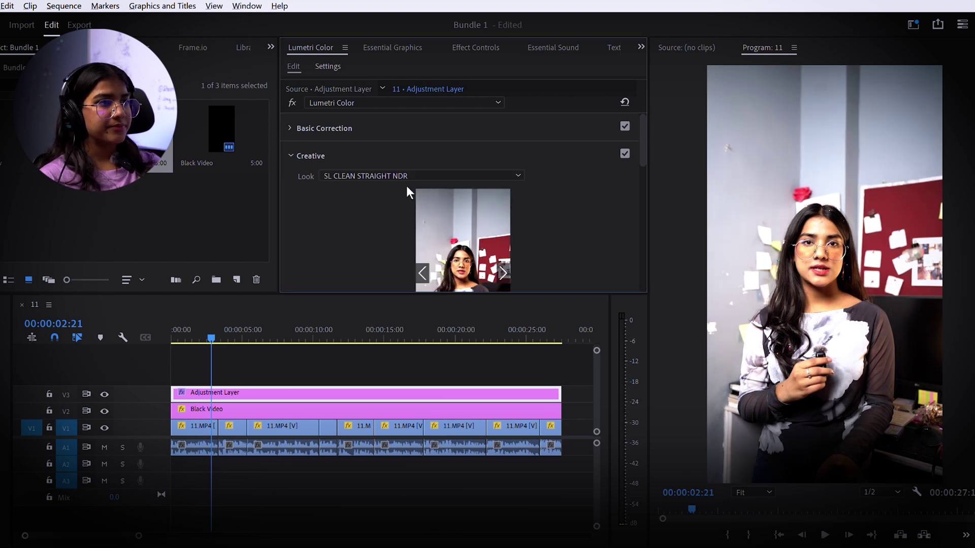
click(425, 179)
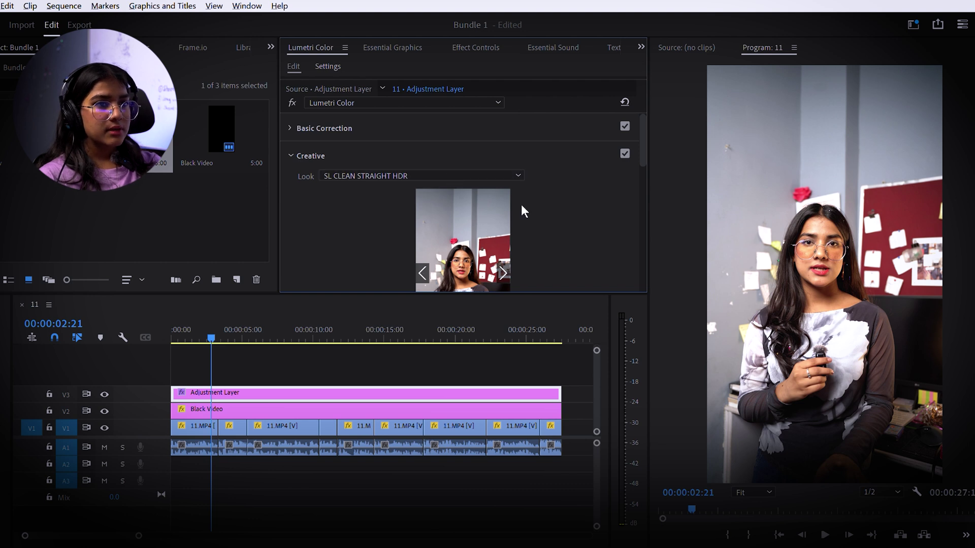
- Set the creative look's intensity to 50
scroll(521, 206, down, 2)
scroll(520, 208, down, 3)
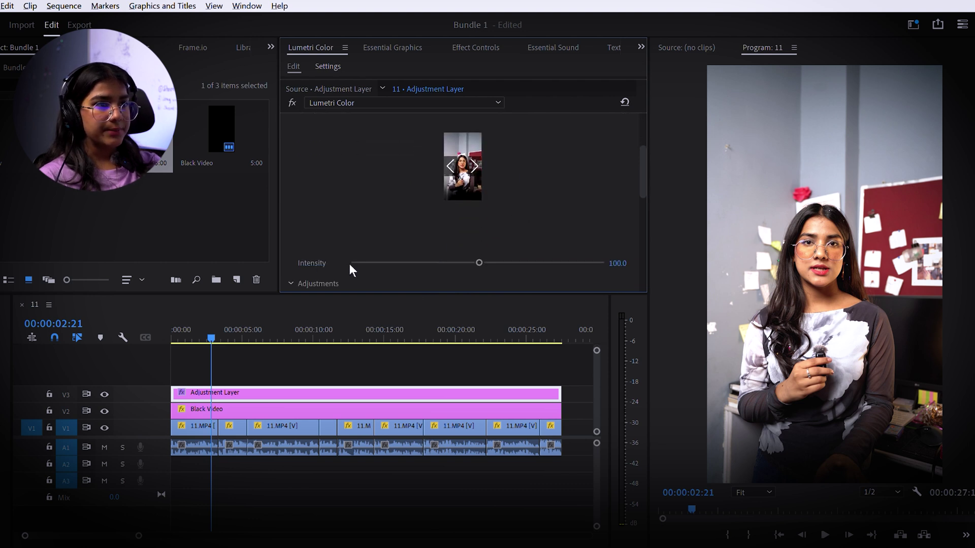
click(449, 253)
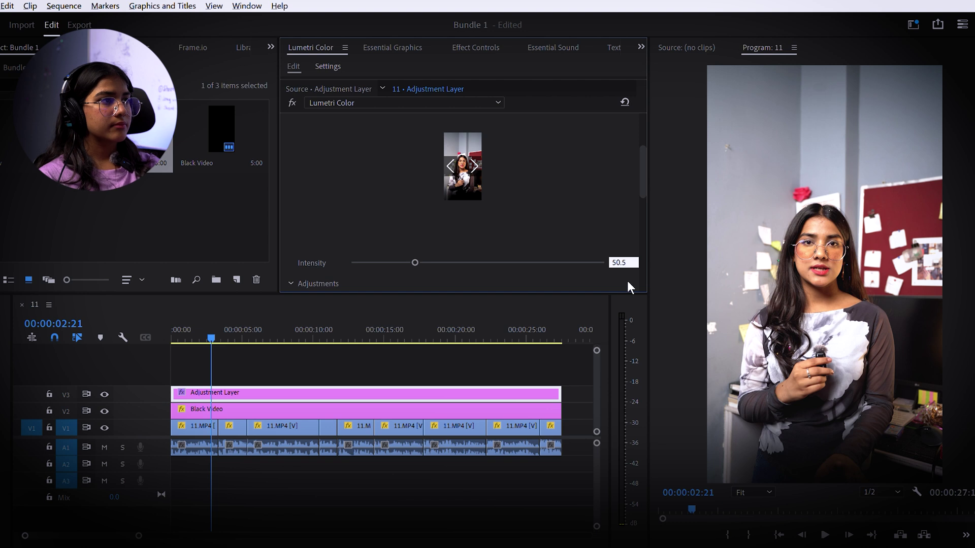
key(BackSpace)
text(0)
click(629, 217)
scroll(487, 249, down, 2)
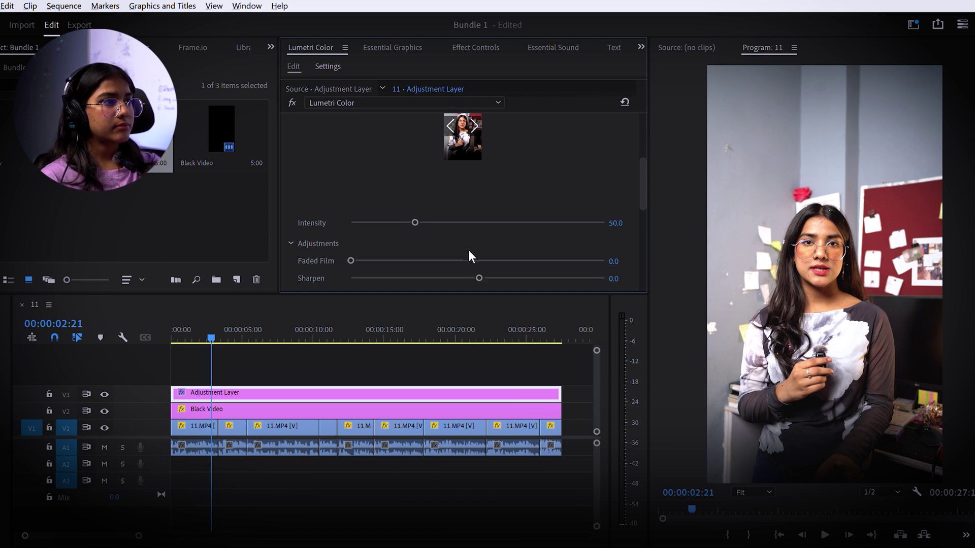
- Add a vignette to the adjustment layer with an amount of about -0.3 and a midpoint of about 39.7
scroll(424, 249, up, 4)
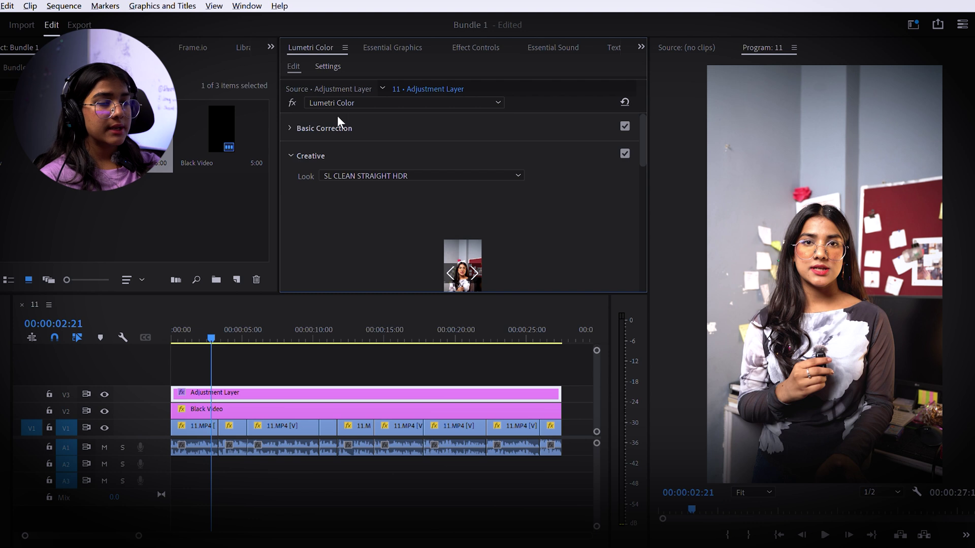
click(301, 152)
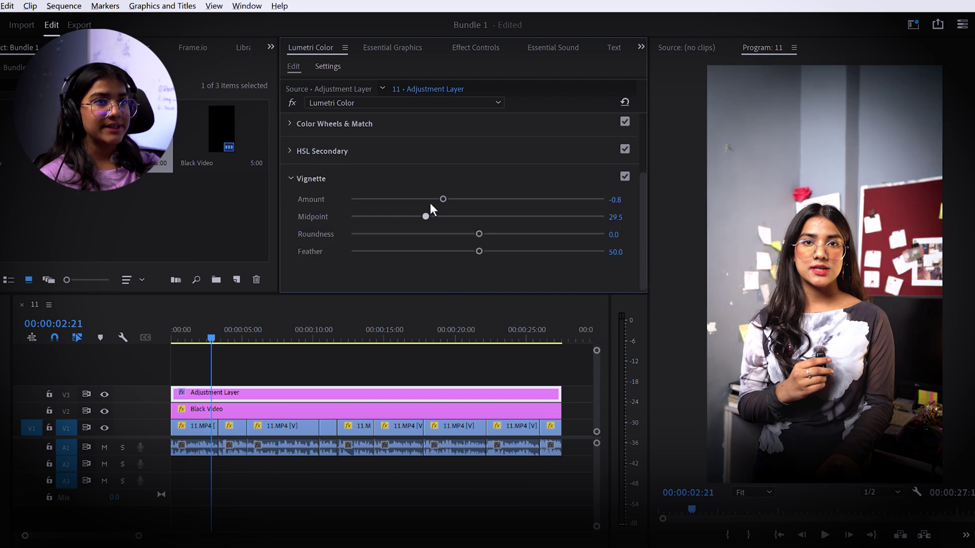
drag(425, 216, 468, 187)
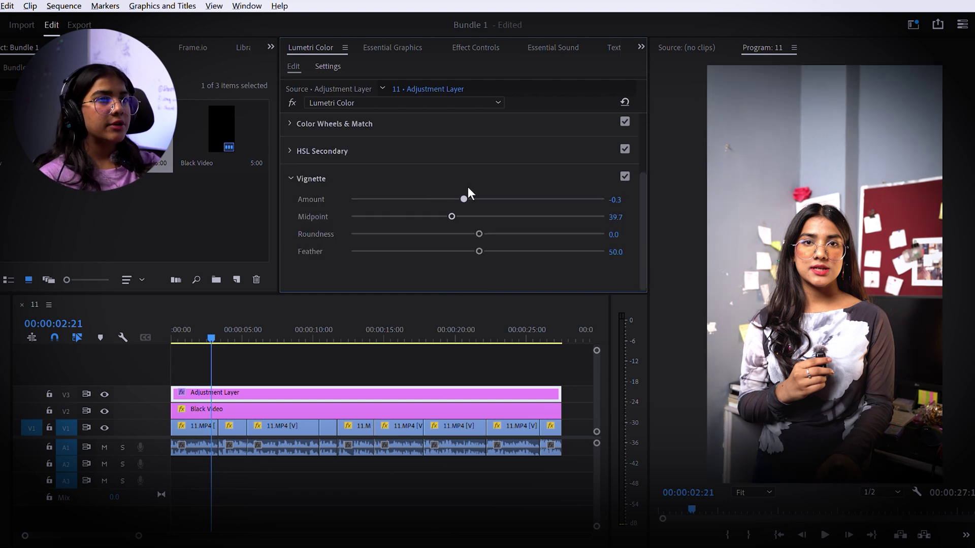
- Try lower roundness and feather values on the adjustment layer's vignette
drag(480, 233, 374, 233)
drag(478, 251, 315, 242)
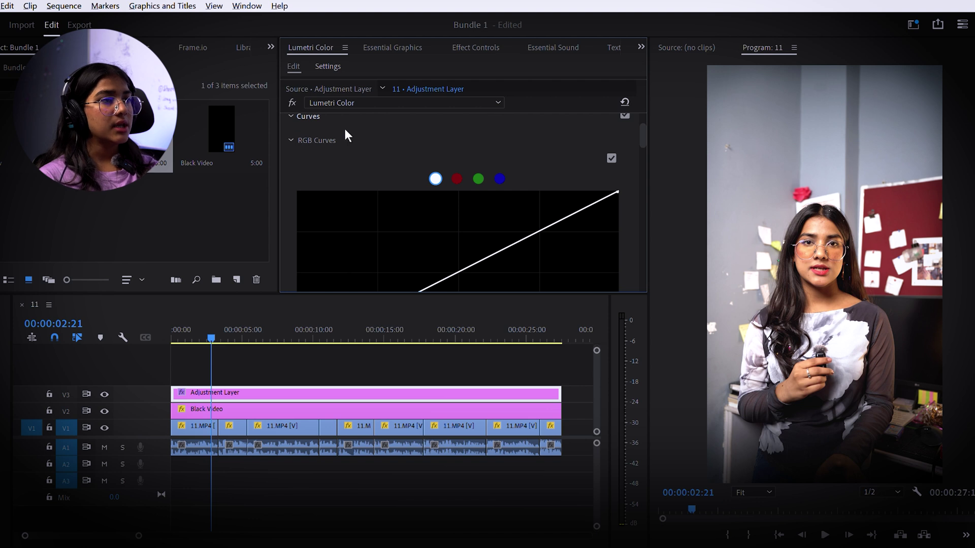
- Add blue, red and green control points to the adjustment layer's Hue vs Luma curve and raise the red one slightly
scroll(339, 190, down, 5)
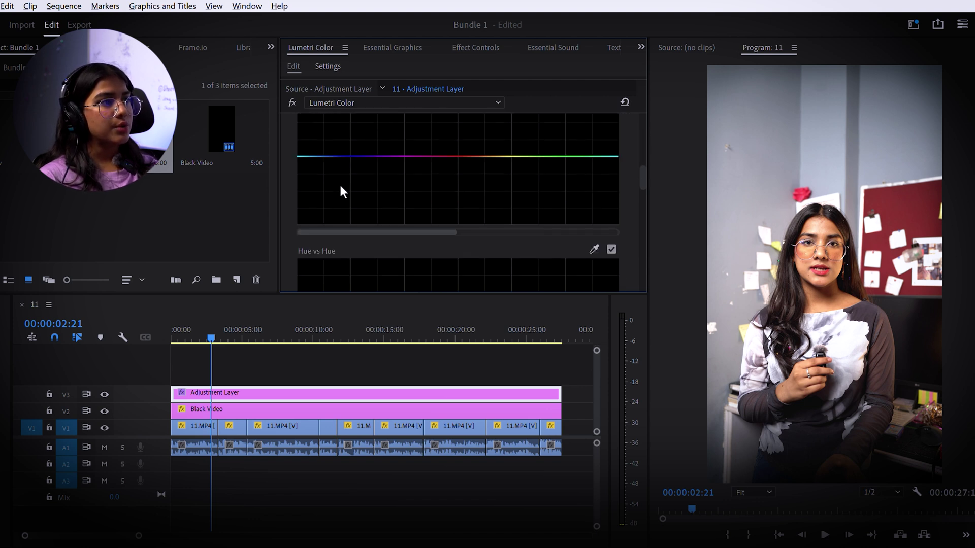
scroll(340, 185, down, 4)
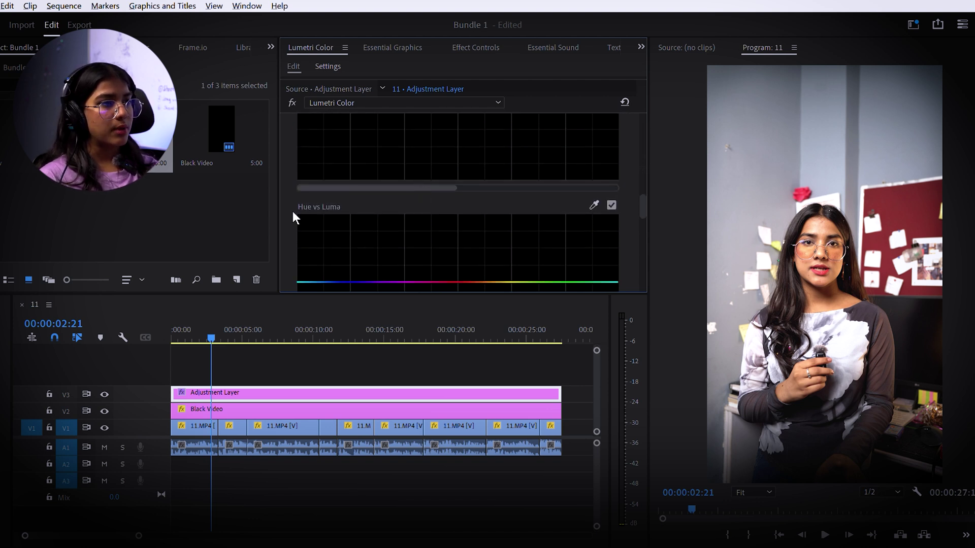
scroll(411, 216, down, 1)
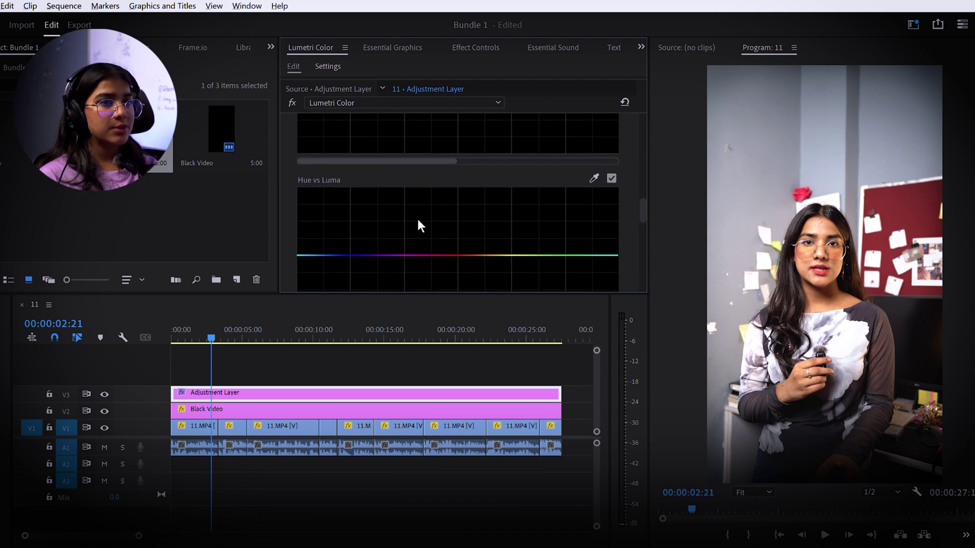
click(350, 255)
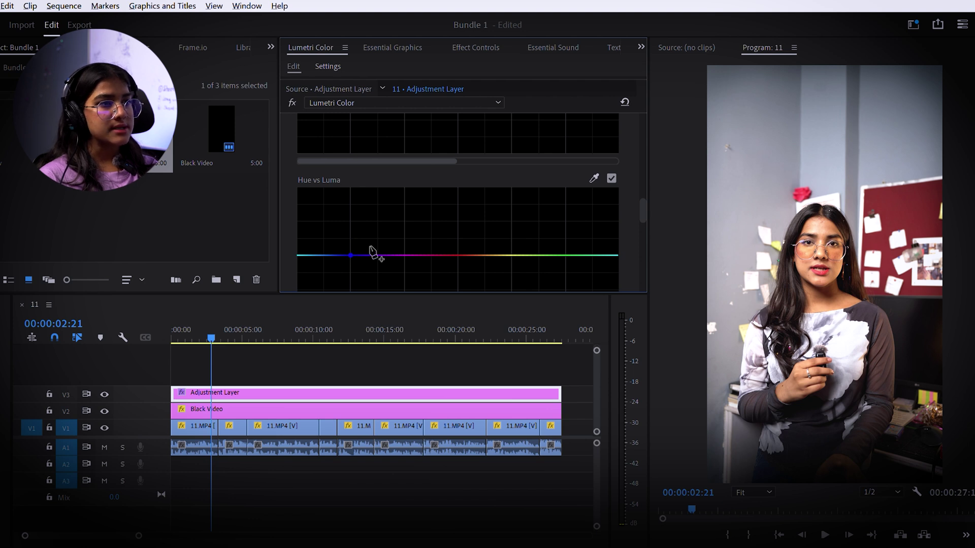
click(455, 256)
click(569, 255)
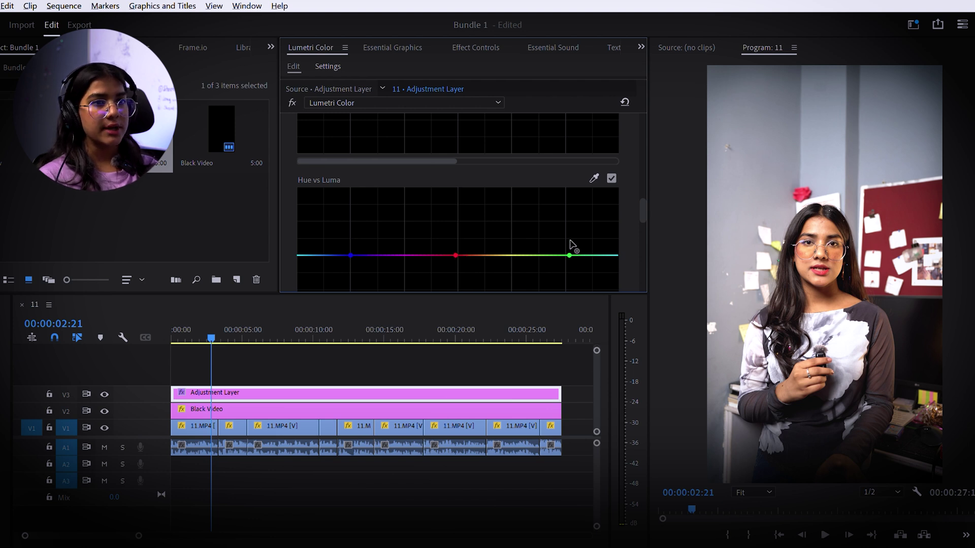
drag(457, 254, 461, 243)
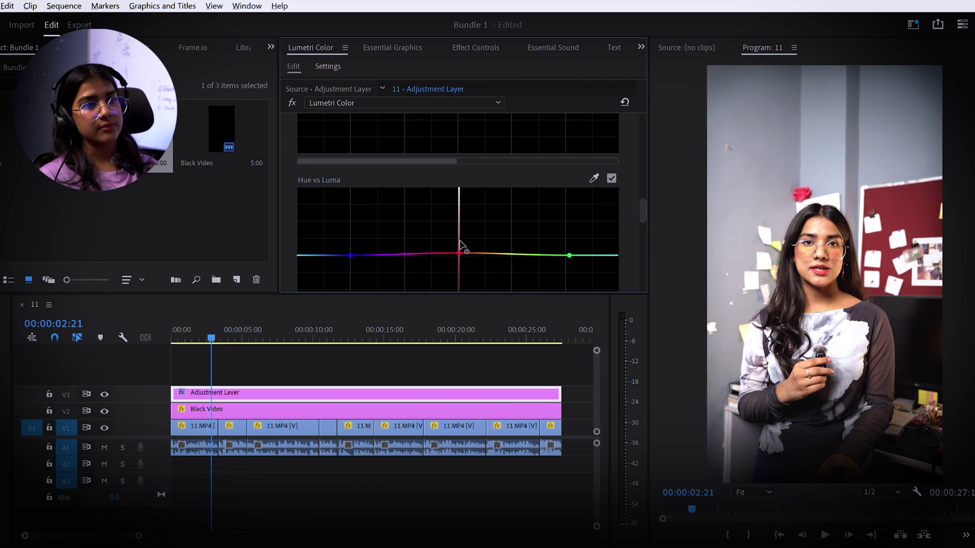
scroll(395, 248, up, 10)
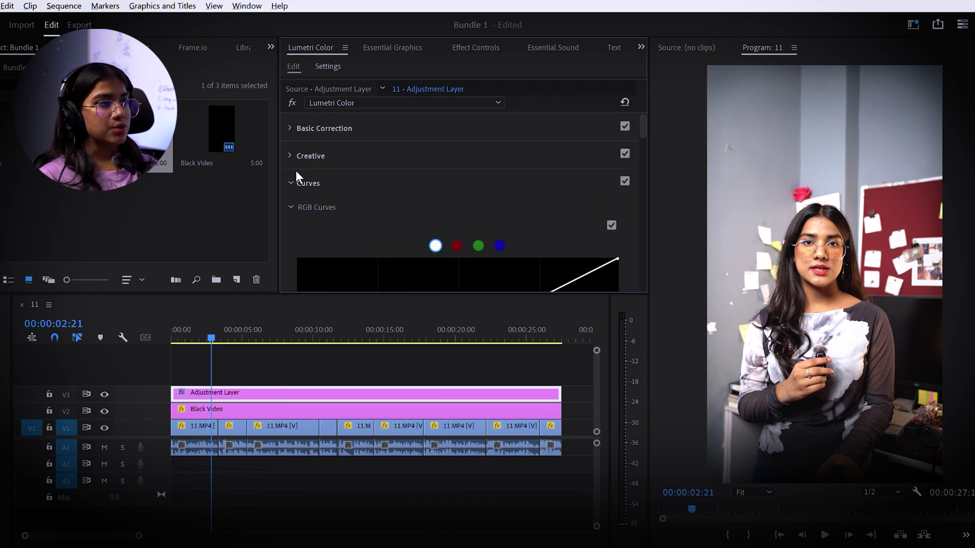
click(304, 182)
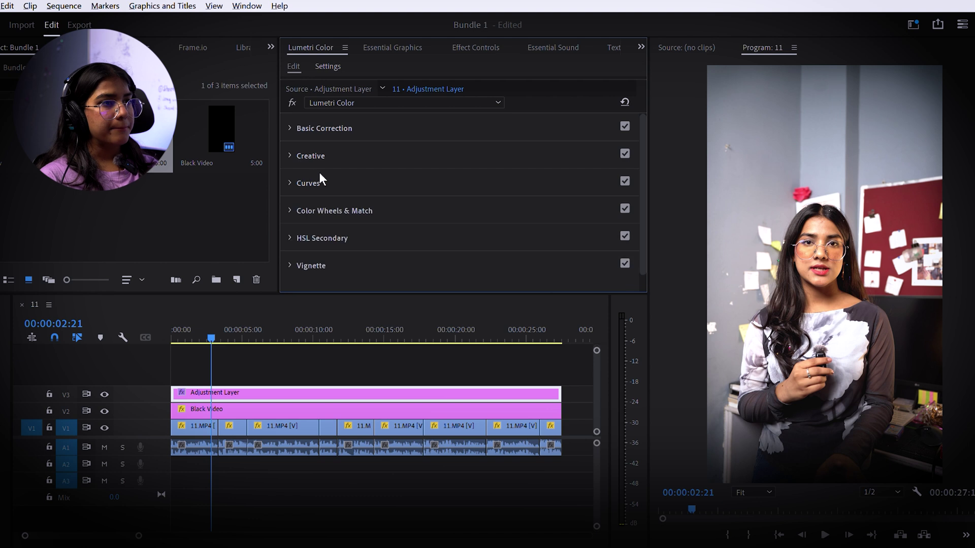
- Try a temperature of -100 in the adjustment layer's Basic Correction and bring it back to about -5.8
click(373, 128)
scroll(447, 203, down, 2)
drag(470, 199, 346, 229)
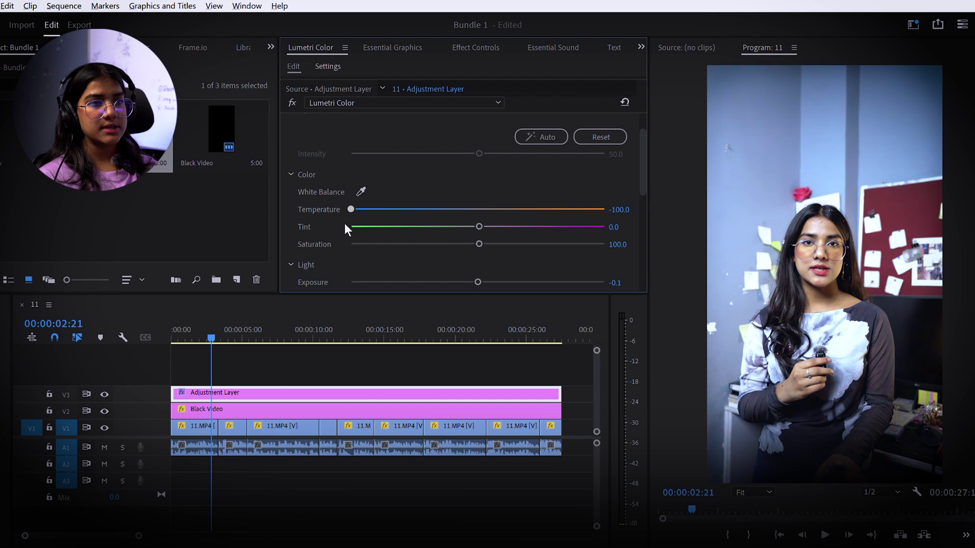
drag(252, 231, 475, 213)
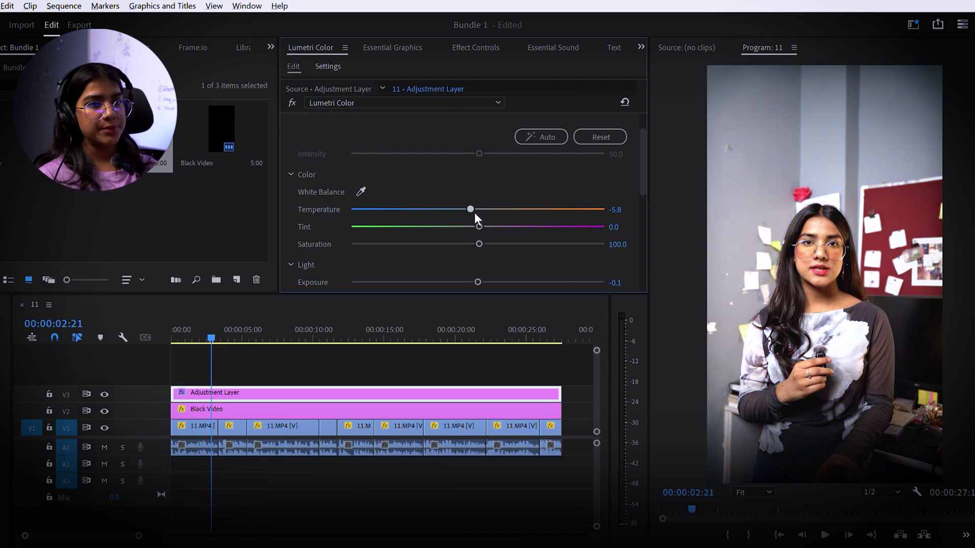
- Scrub through the first two seconds of the sequence to check the graded footage
click(174, 331)
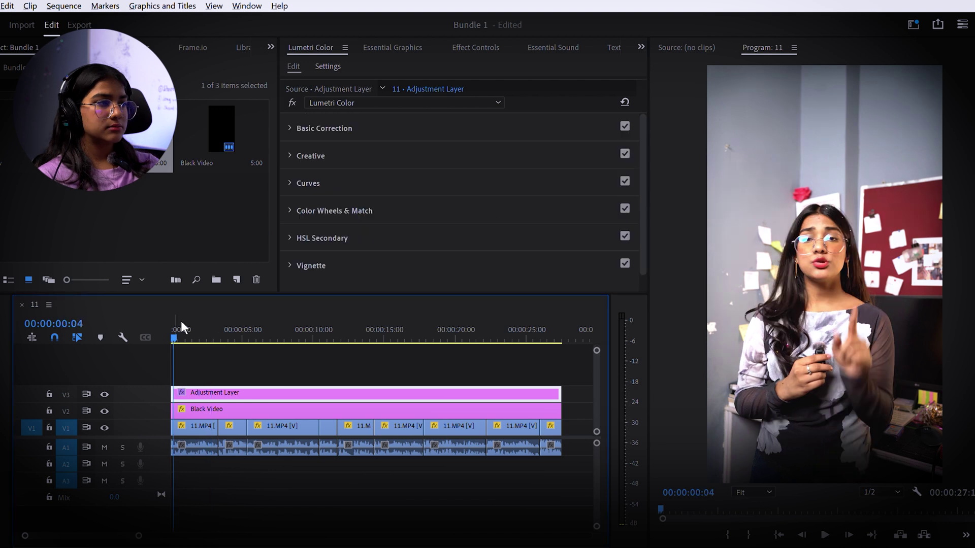
drag(231, 392, 264, 386)
drag(180, 328, 199, 326)
click(244, 389)
drag(242, 383, 207, 386)
mouse_move(209, 328)
mouse_down()
mouse_move(242, 323)
mouse_move(193, 331)
mouse_move(212, 329)
mouse_up()
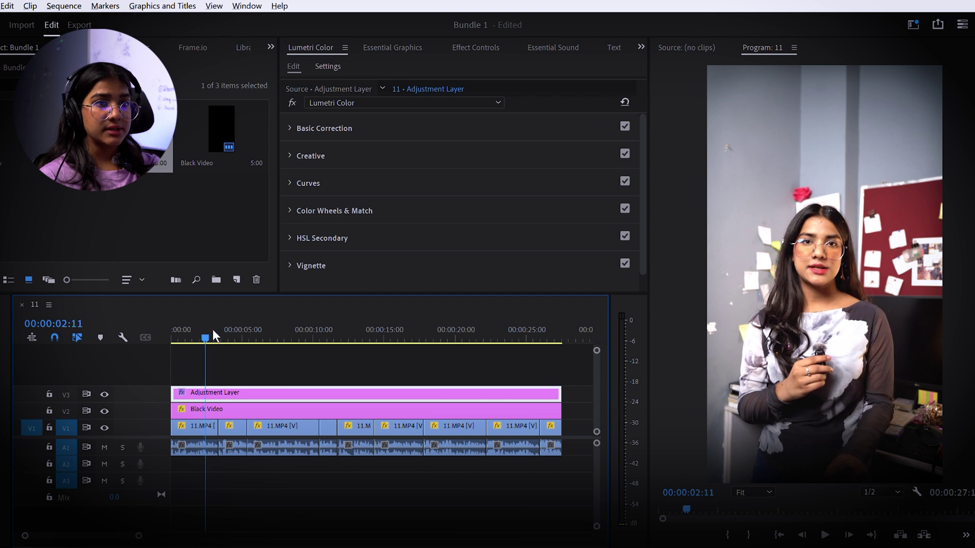
- Hide and reshow the Black Video track to compare the picture with and without the dark overlay
click(106, 426)
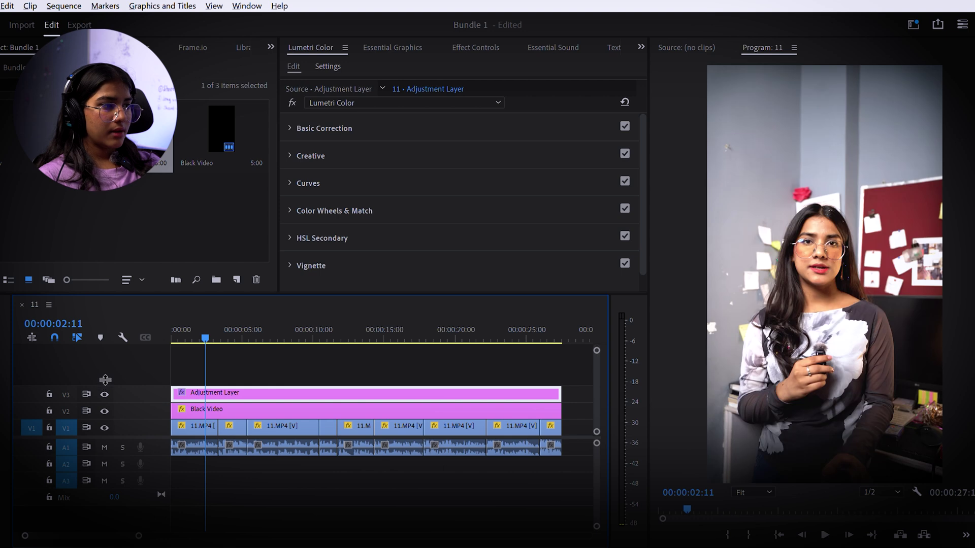
click(114, 406)
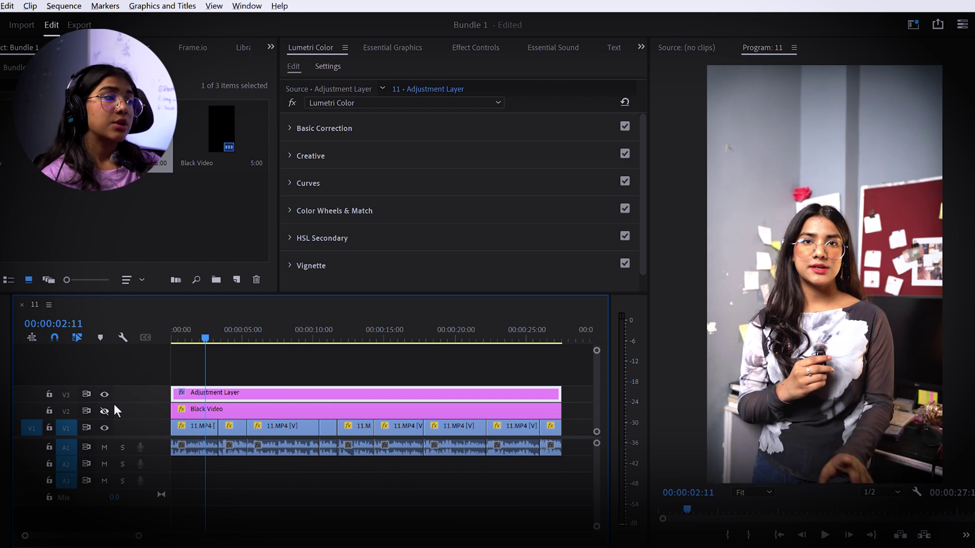
click(114, 406)
- Return the playhead to the sequence start, save the project and deselect the adjustment layer
drag(207, 339, 123, 322)
key(ctrl+s)
click(300, 371)
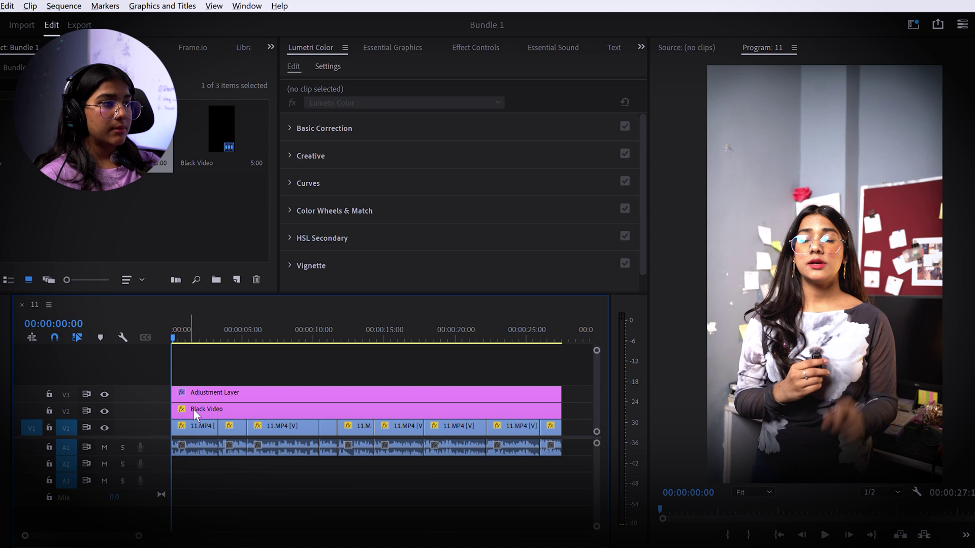
- Enlarge the video track area and move the Adjustment Layer to V4 and Black Video to V3, leaving V2 empty
drag(151, 430, 151, 454)
drag(235, 414, 233, 375)
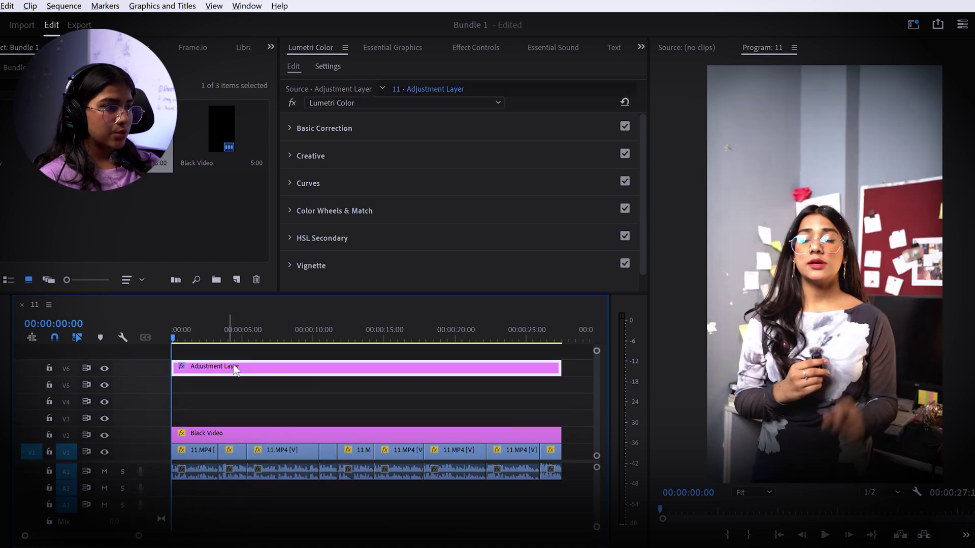
drag(230, 386, 235, 423)
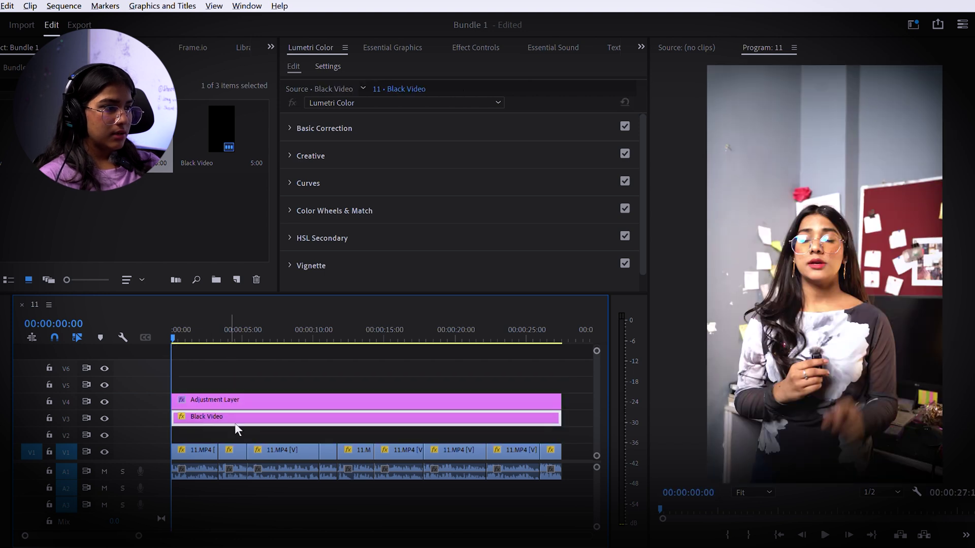
click(476, 380)
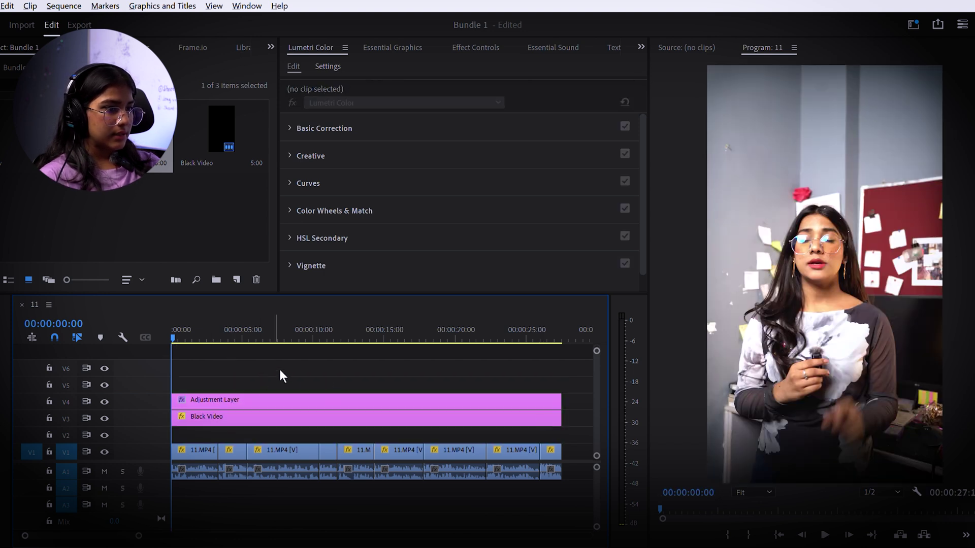
drag(185, 325, 196, 328)
key(Home)
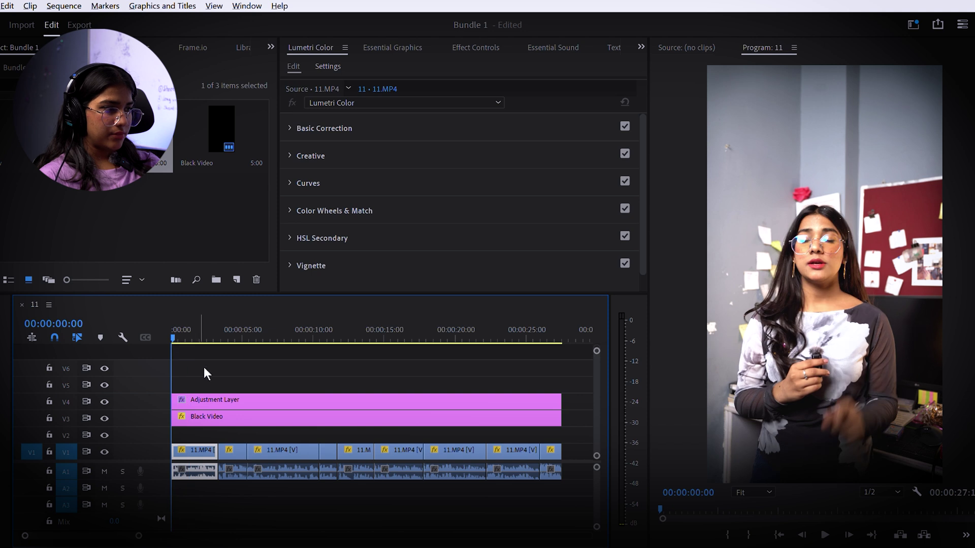
click(205, 360)
click(201, 414)
click(217, 399)
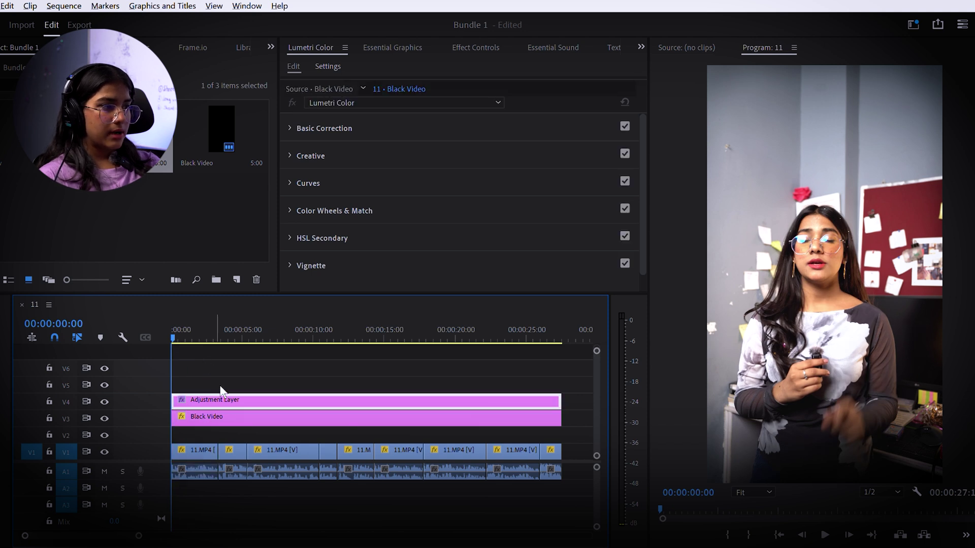
click(230, 362)
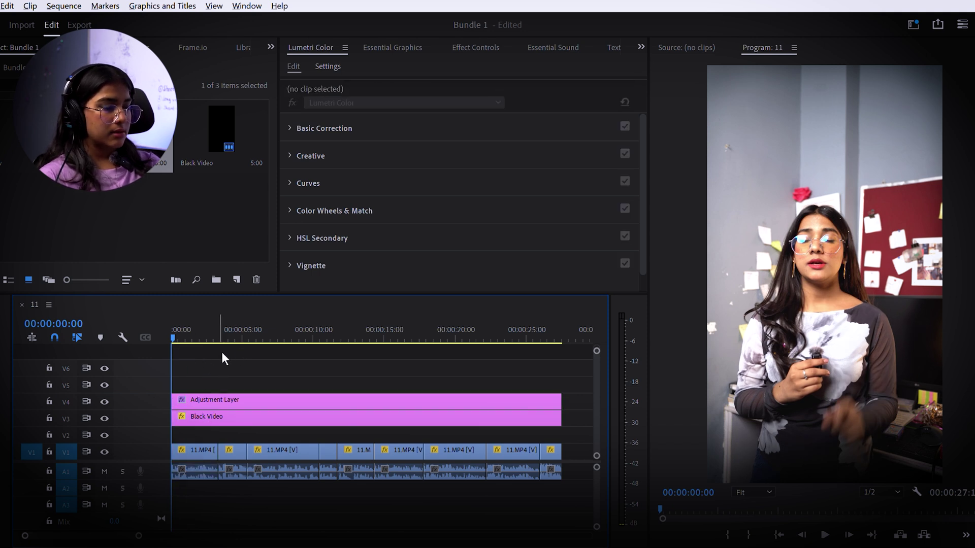
drag(177, 325, 458, 329)
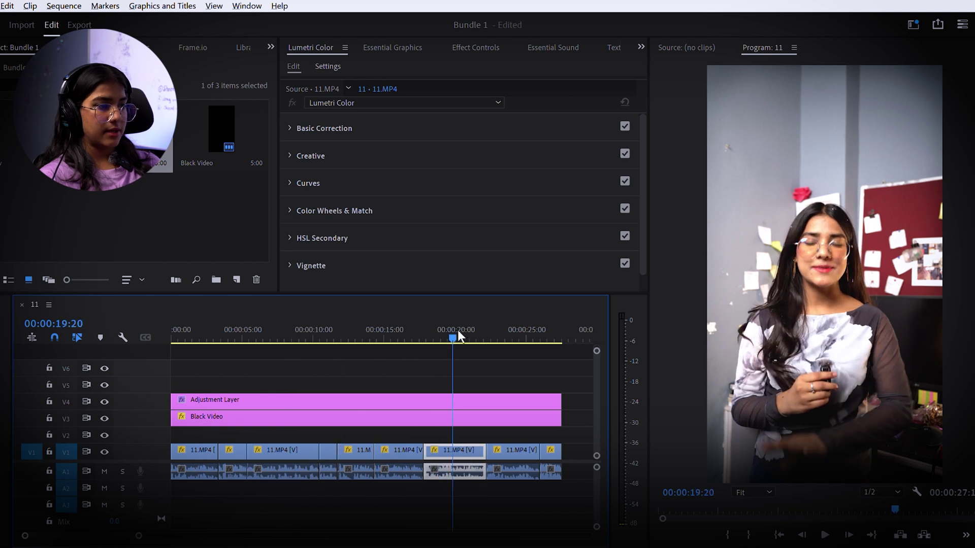
key(Home)
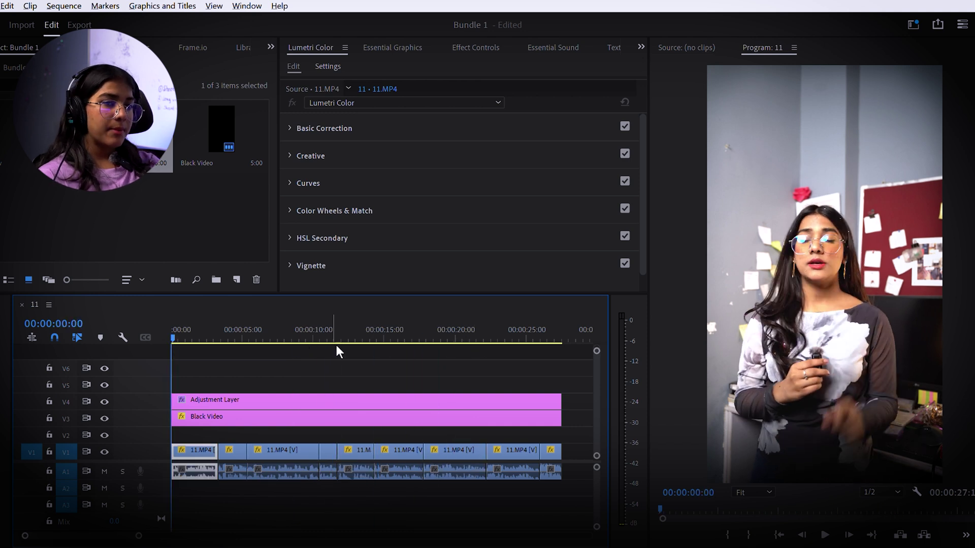
click(218, 209)
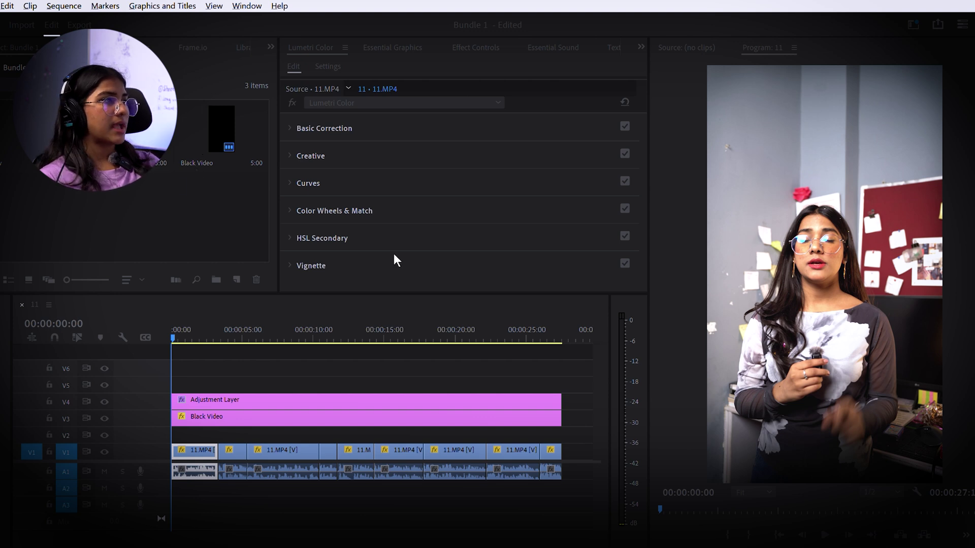
click(257, 355)
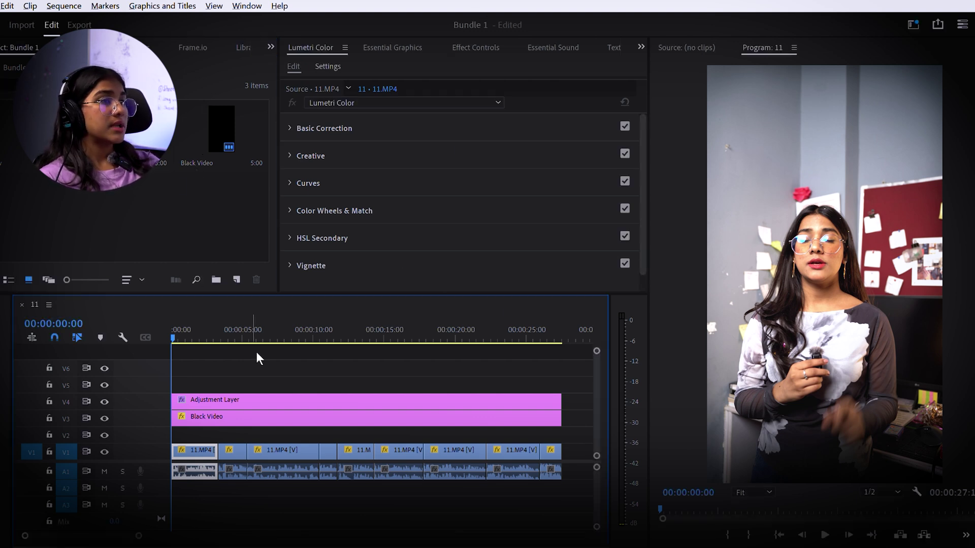
- Zoom in on the timeline, select the first clip, play it through and return the playhead to the start
key(equal)
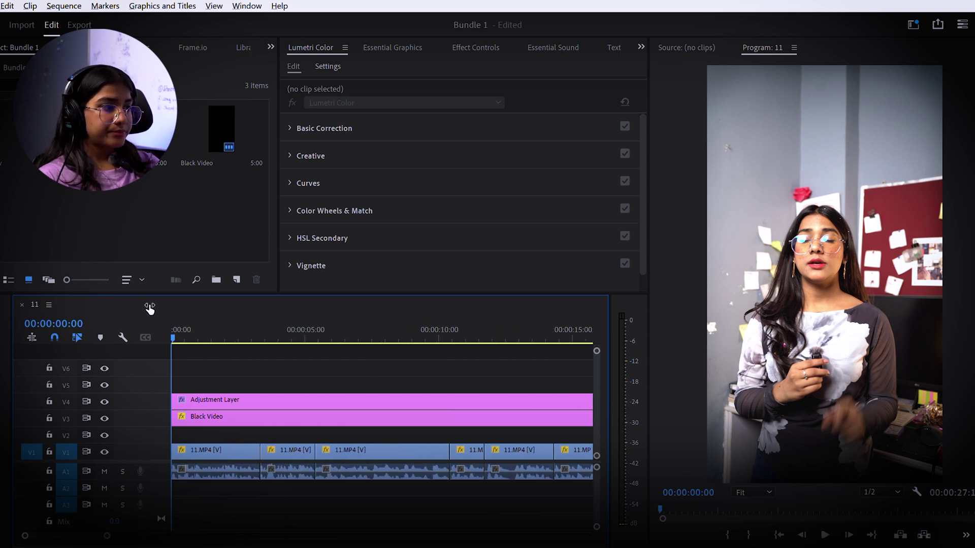
key(d)
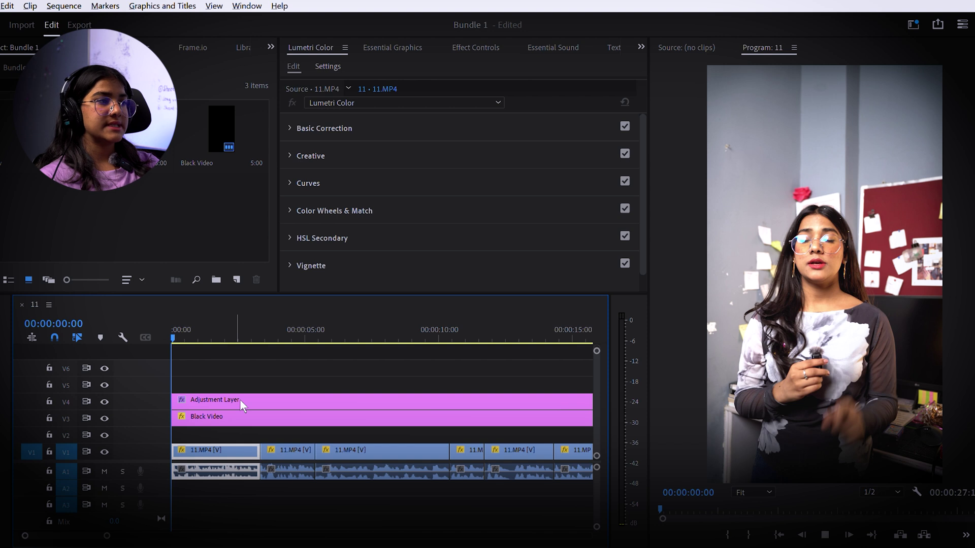
key(space)
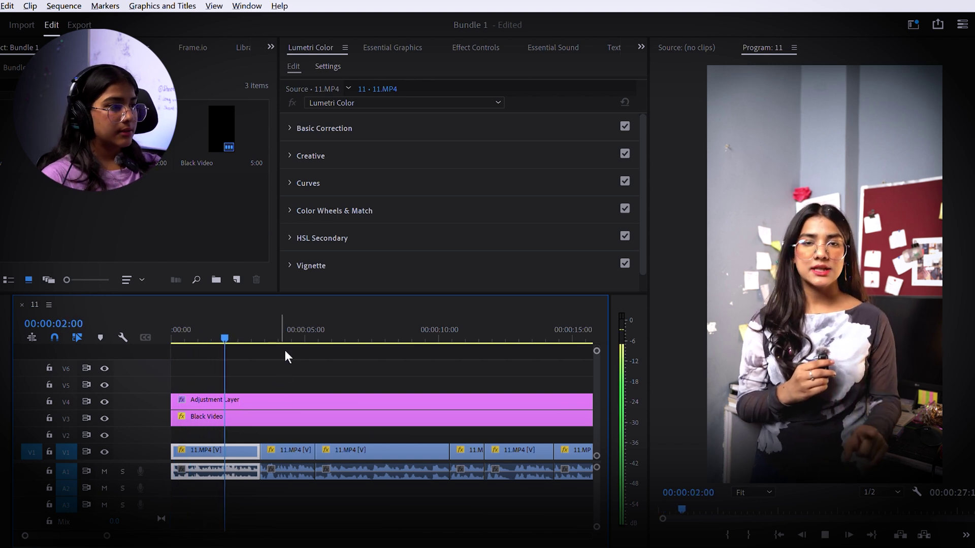
key(space)
drag(276, 339, 156, 335)
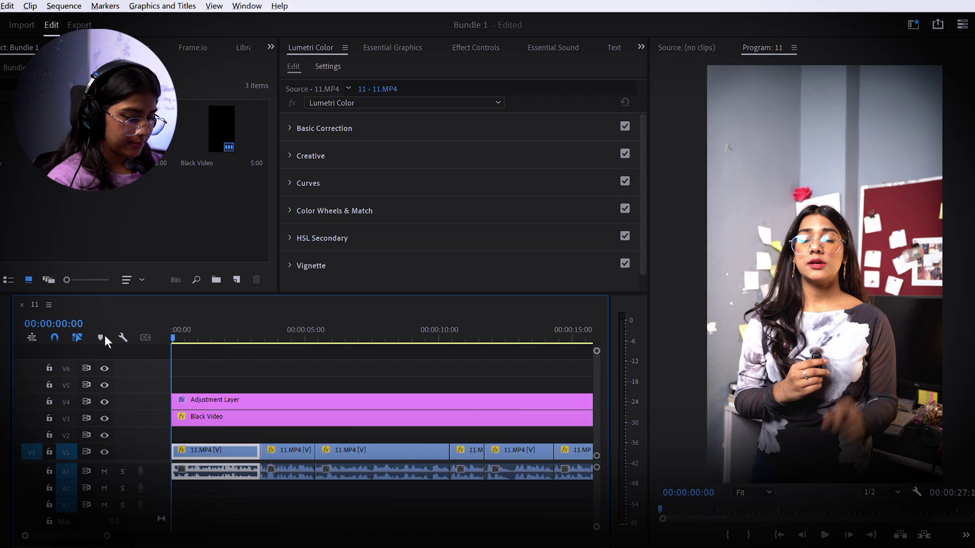
- Play the sequence from the second clip into the third, stopping at 00:00:08:18
drag(172, 336, 267, 338)
key(space)
key(space)
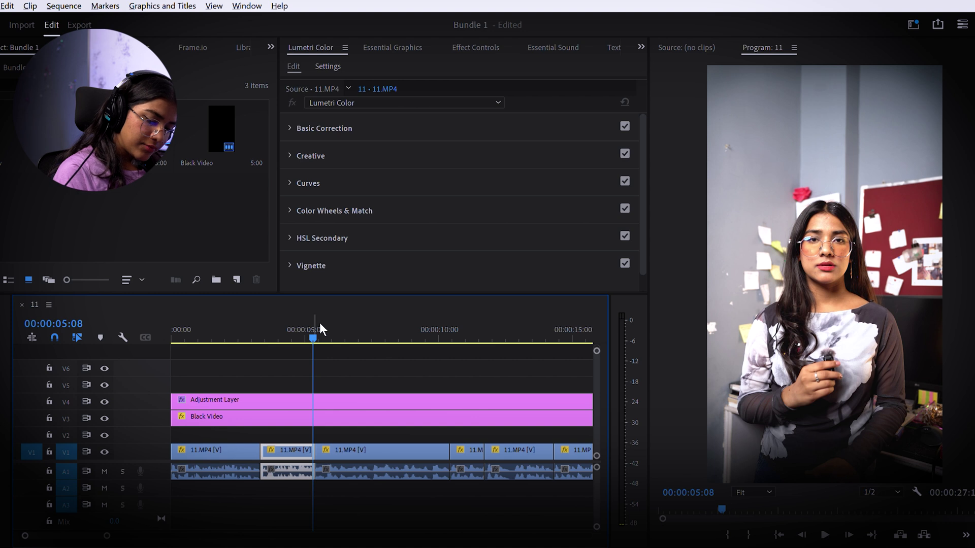
key(space)
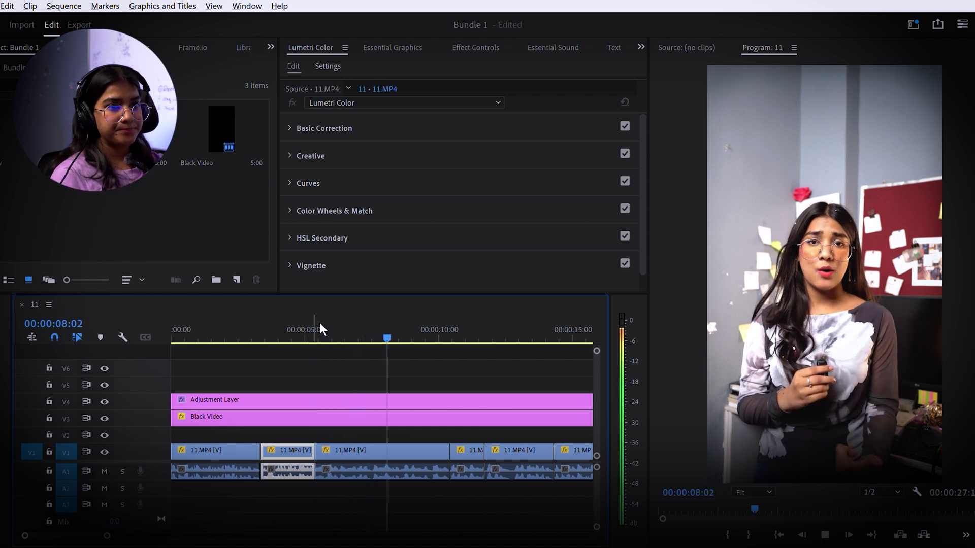
key(space)
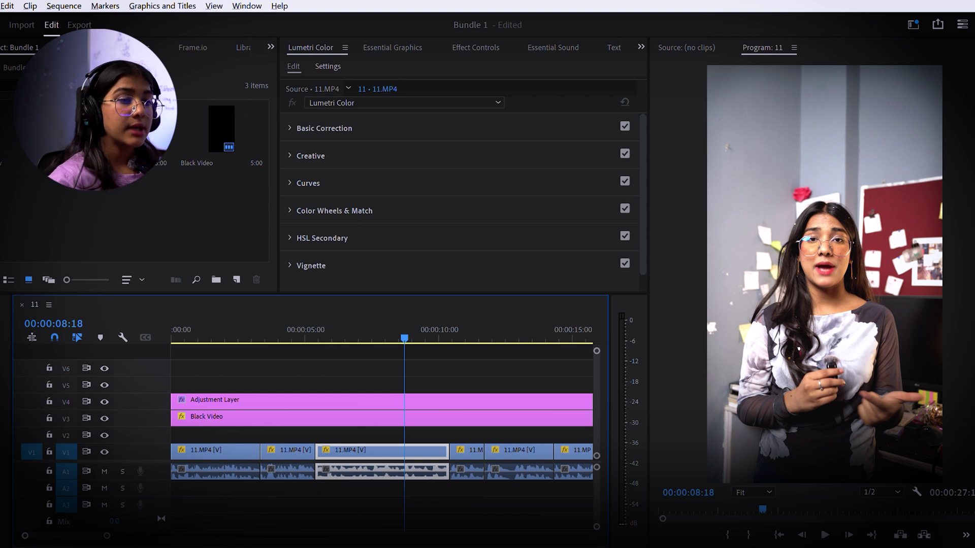
- Move the playhead back to the cut before the third clip and replay that section
click(331, 336)
click(320, 336)
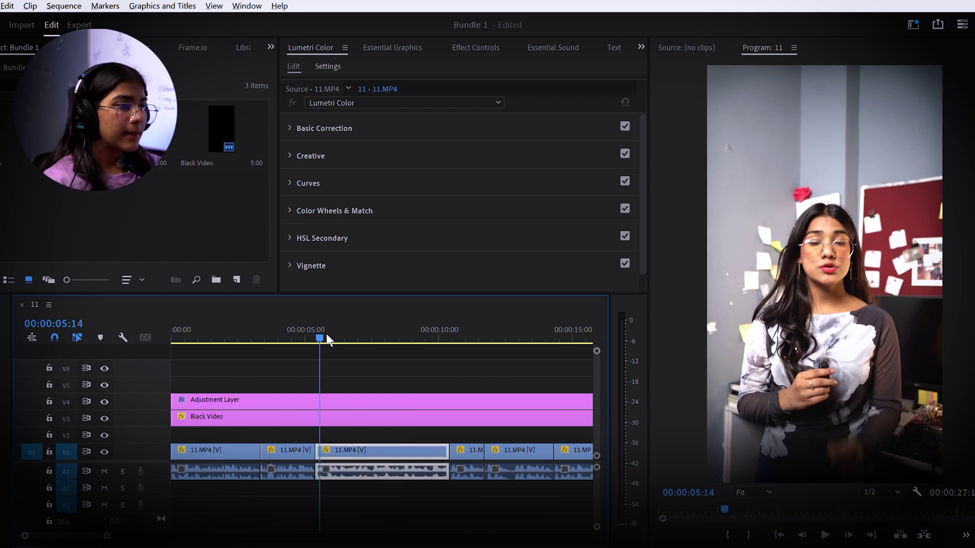
click(312, 338)
key(space)
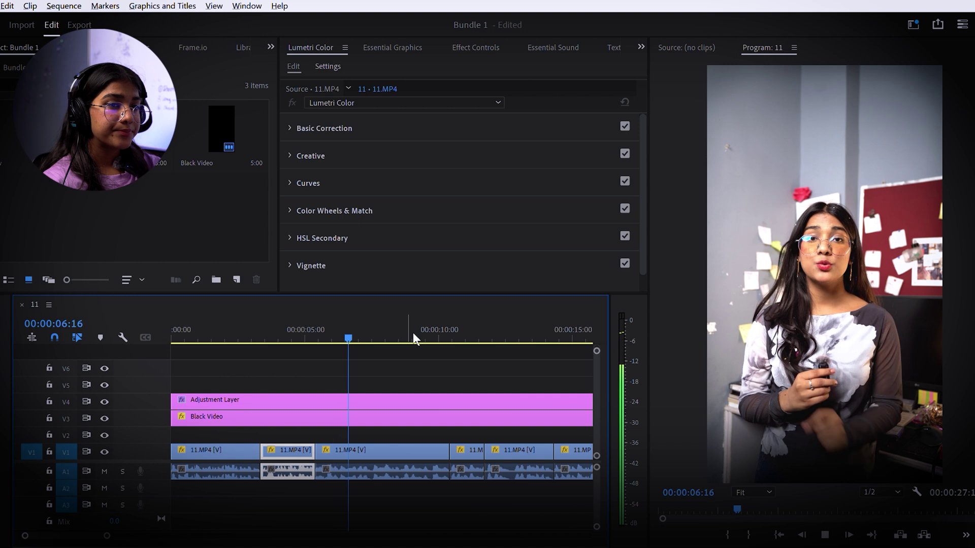
- Review the third clip on the timeline, returning to just before its start and replaying it on to 00:00:10:18
key(space)
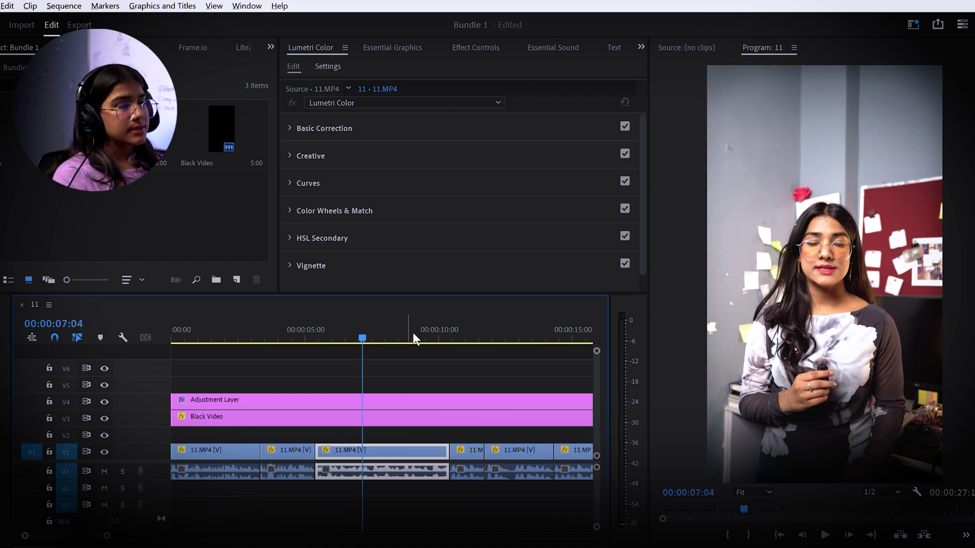
key(space)
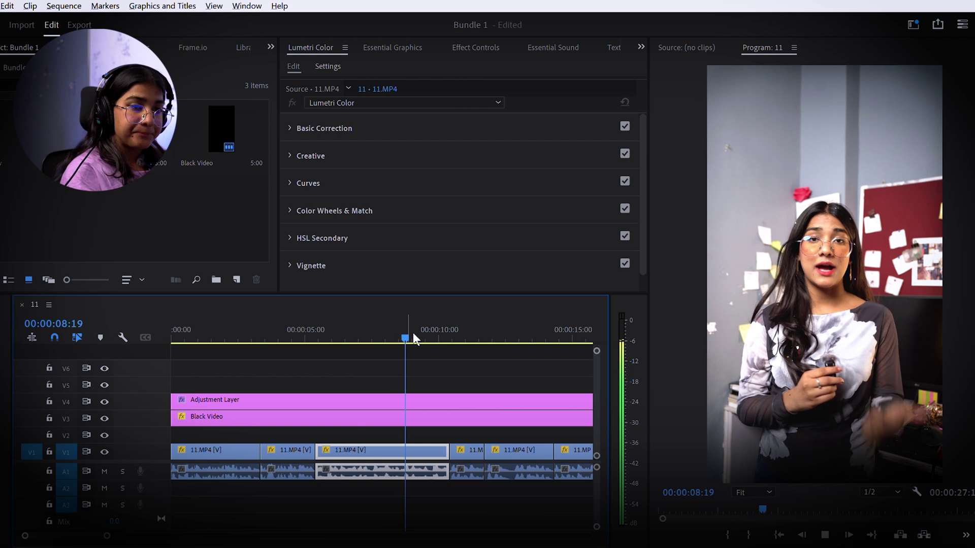
click(327, 334)
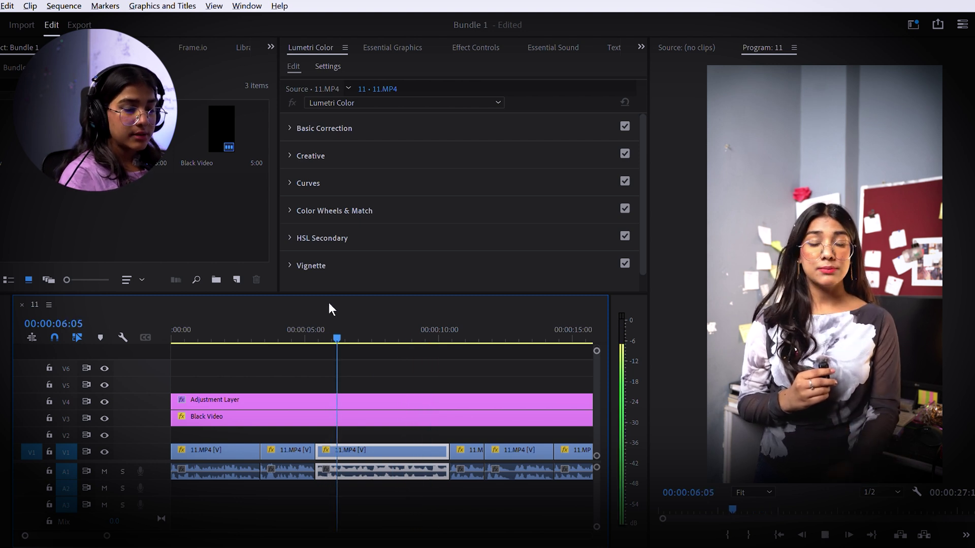
key(space)
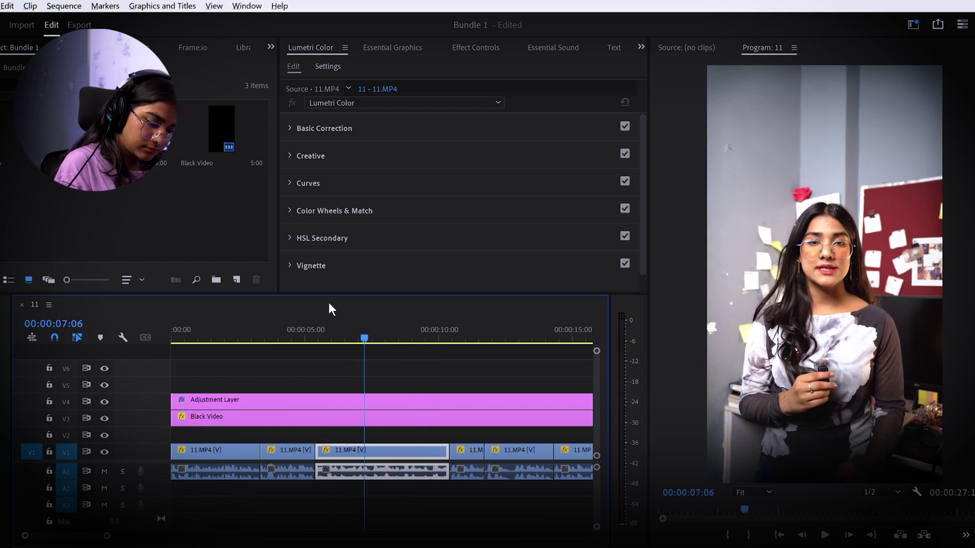
key(space)
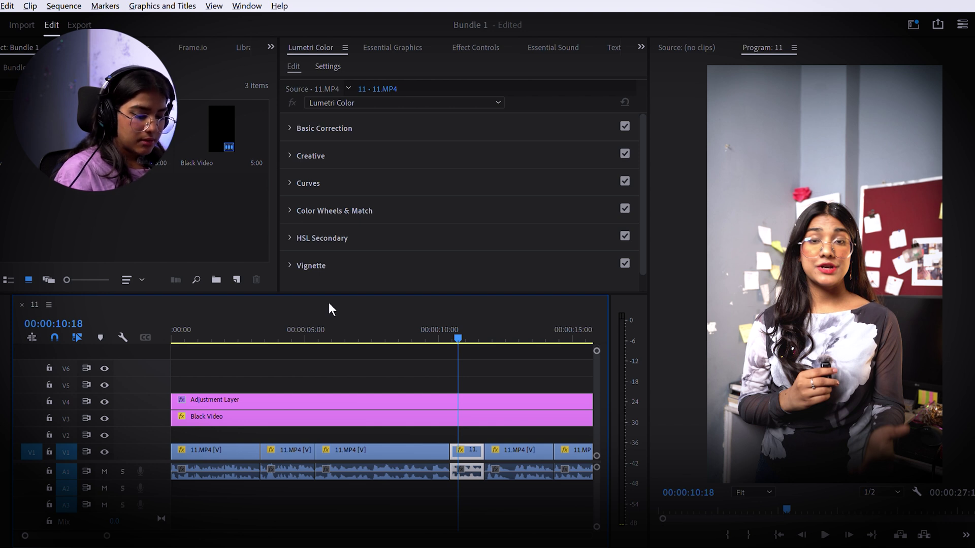
- Play the remaining clips in stages from 00:00:10:18 and check the delivery up to 00:00:24:09
key(space)
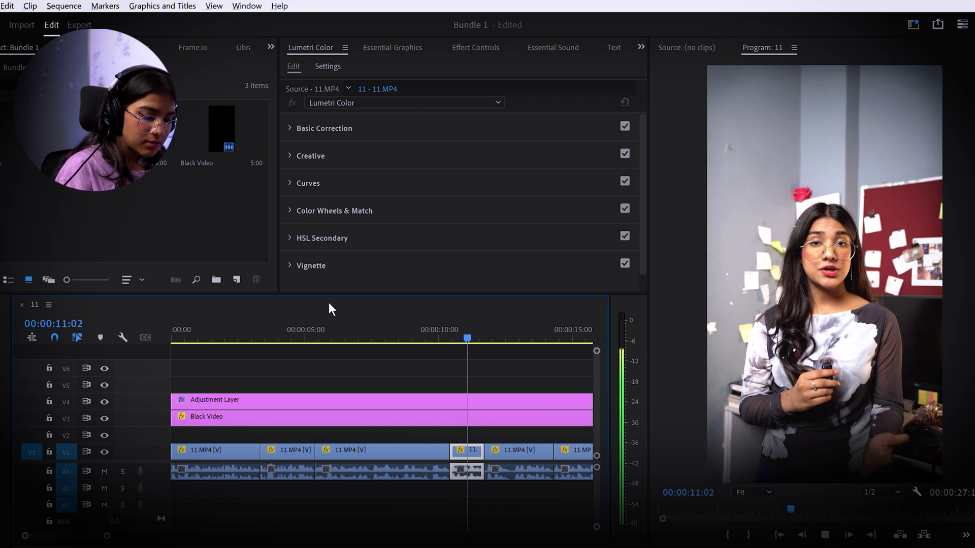
key(space)
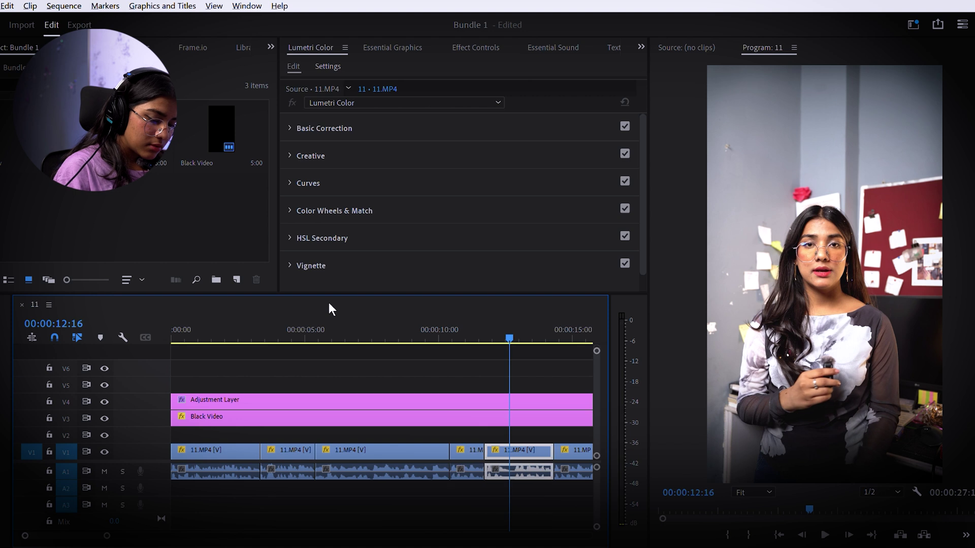
key(space)
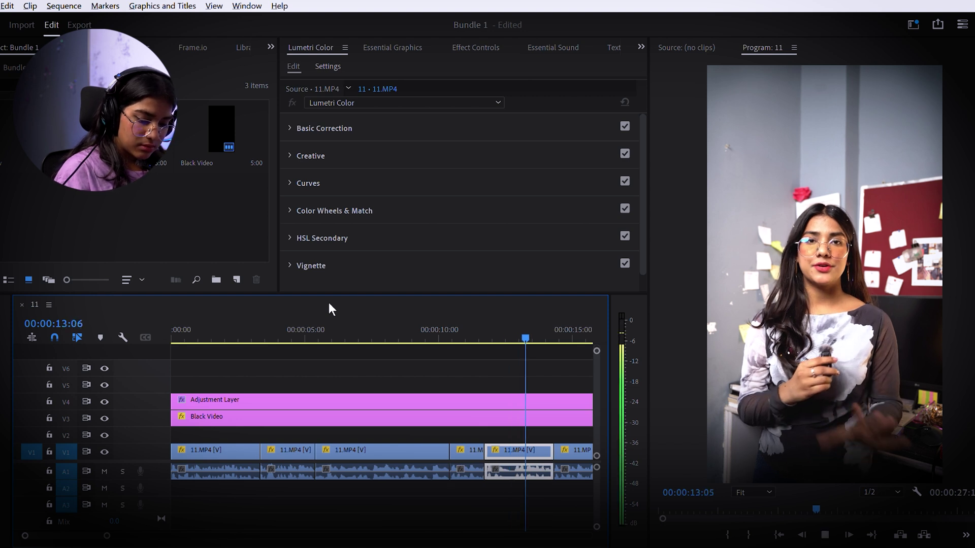
key(space)
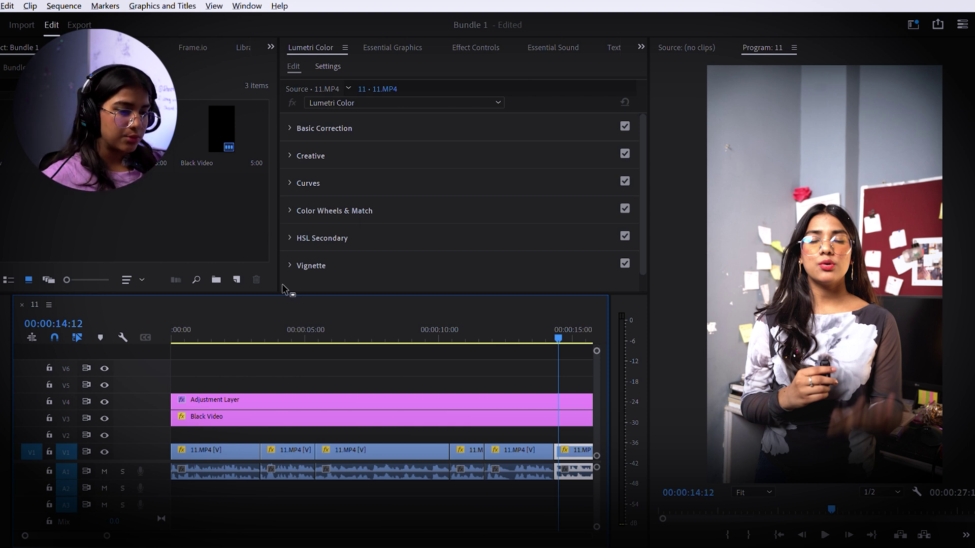
key(space)
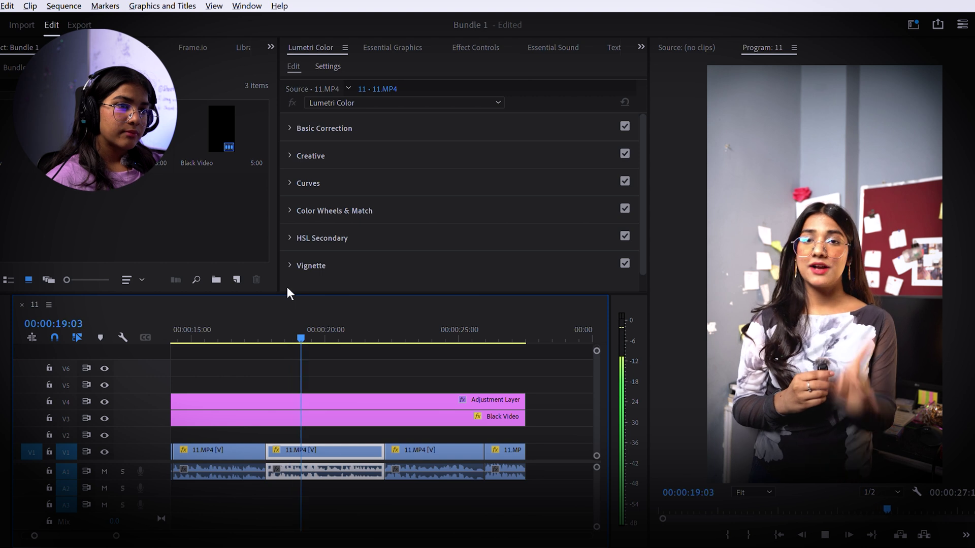
key(space)
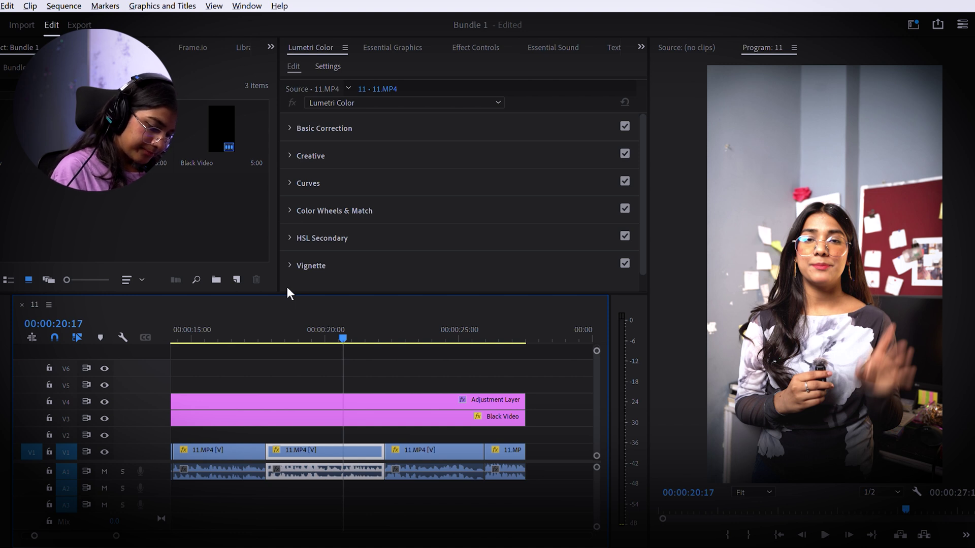
key(space)
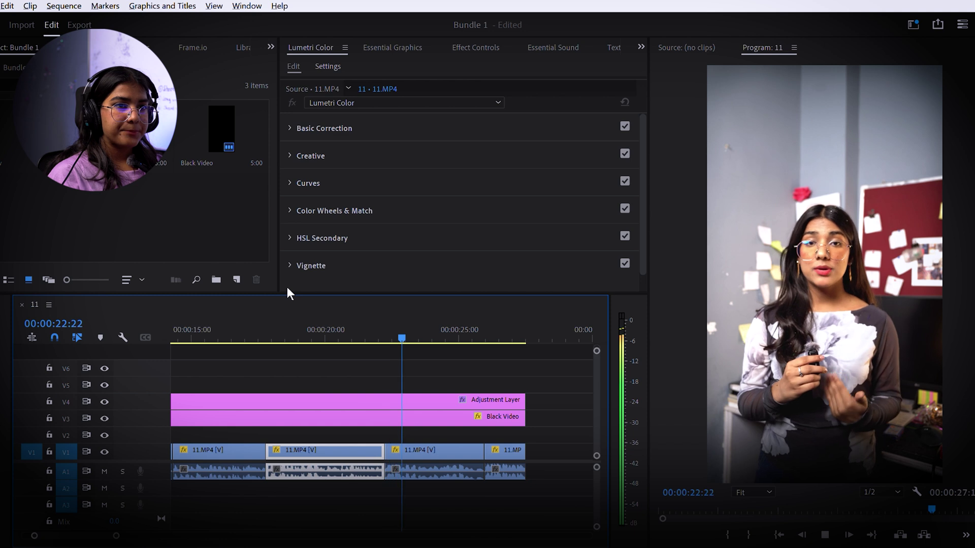
key(space)
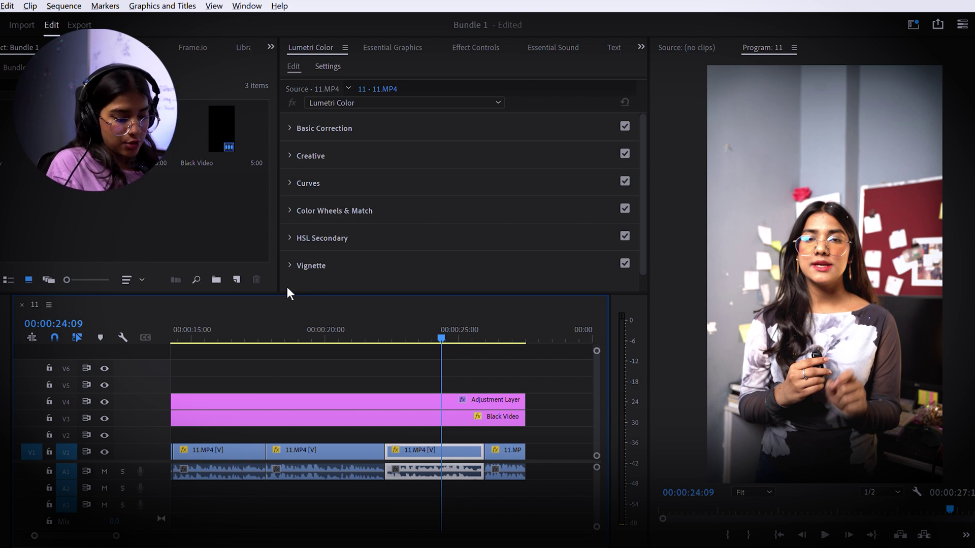
key(space)
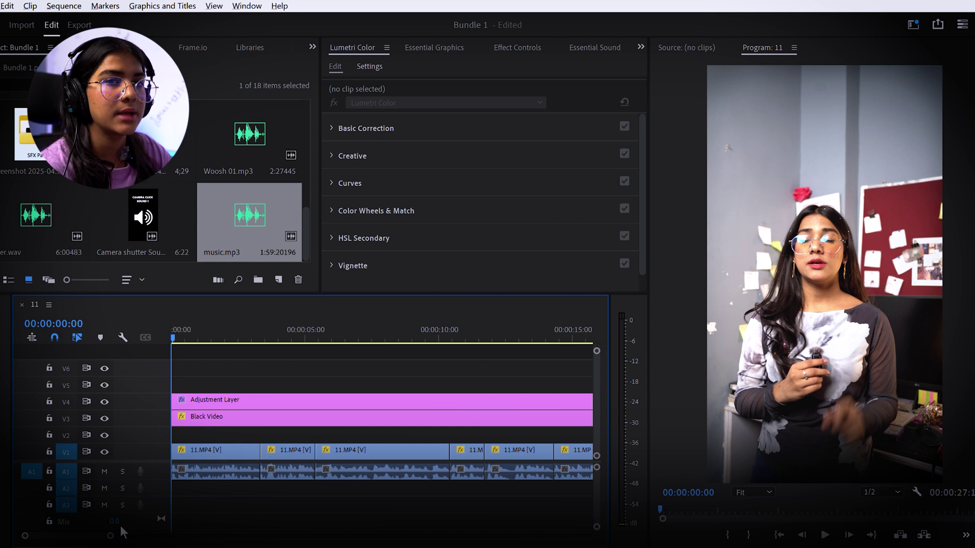
- Select all talking-head clips on V1 together with their audio on A1, and play the opening briefly
drag(110, 535, 181, 511)
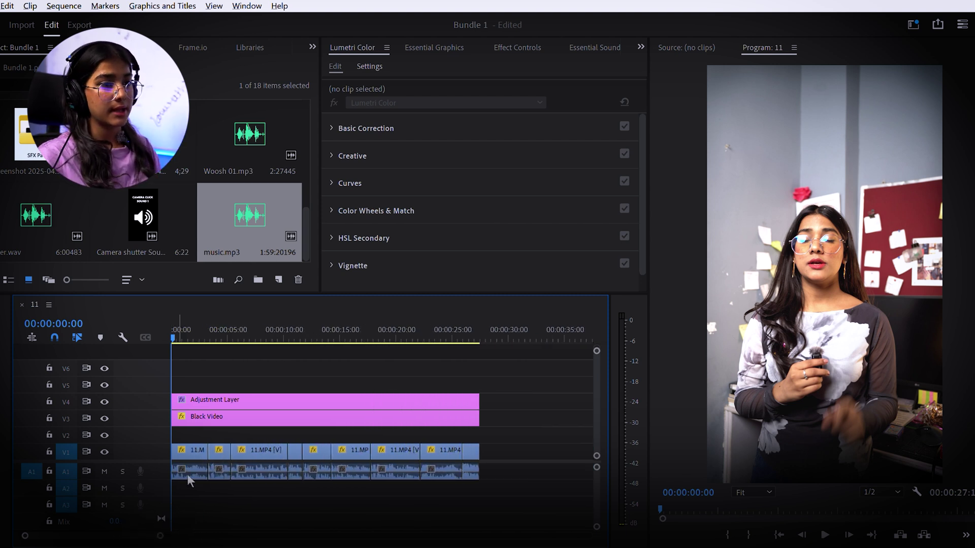
scroll(249, 218, up, 5)
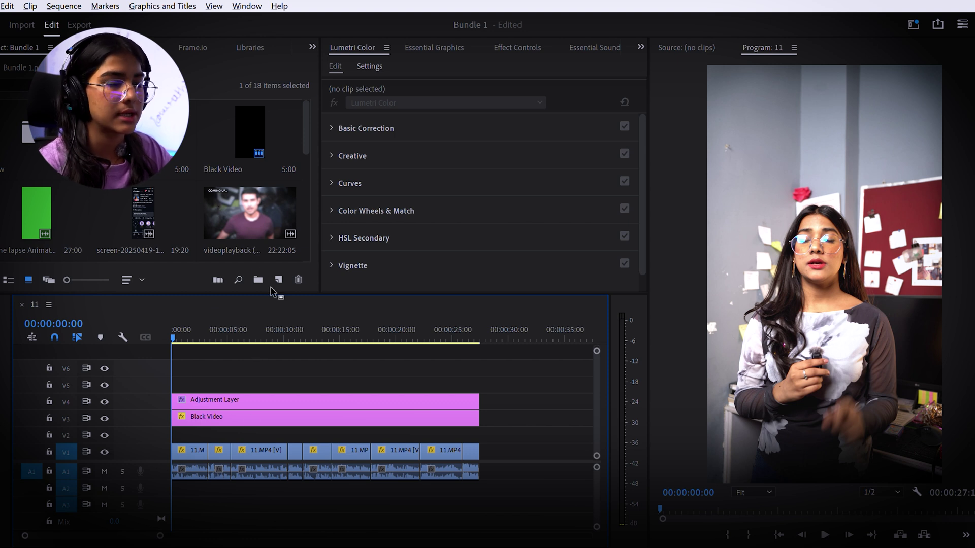
scroll(460, 455, down, 3)
scroll(459, 451, down, 3)
drag(326, 365, 54, 344)
drag(552, 489, 184, 445)
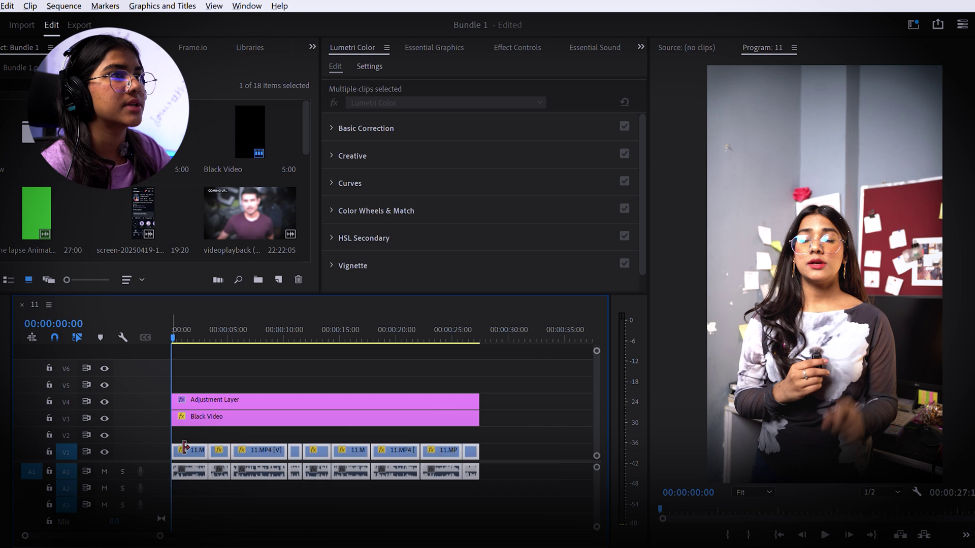
click(218, 482)
drag(502, 489, 174, 450)
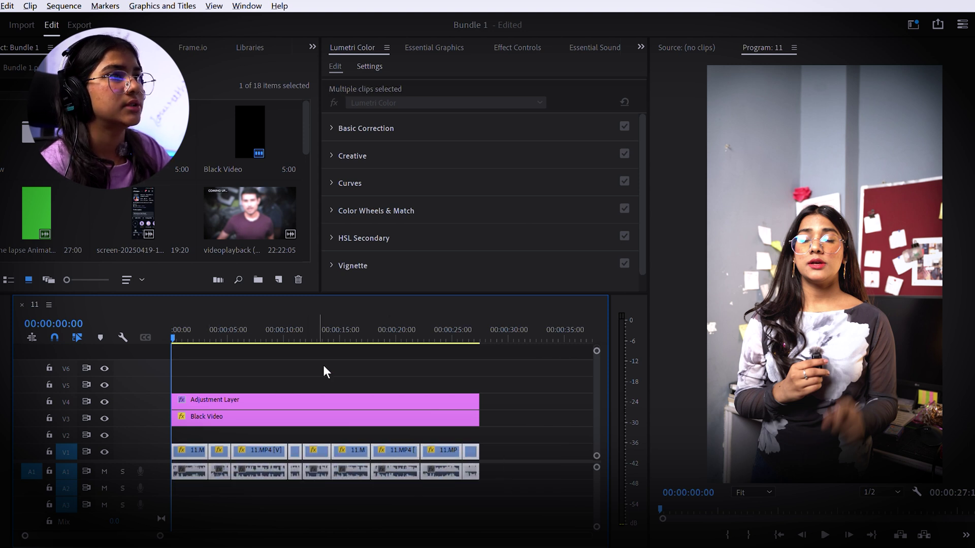
click(323, 364)
key(space)
key(space)
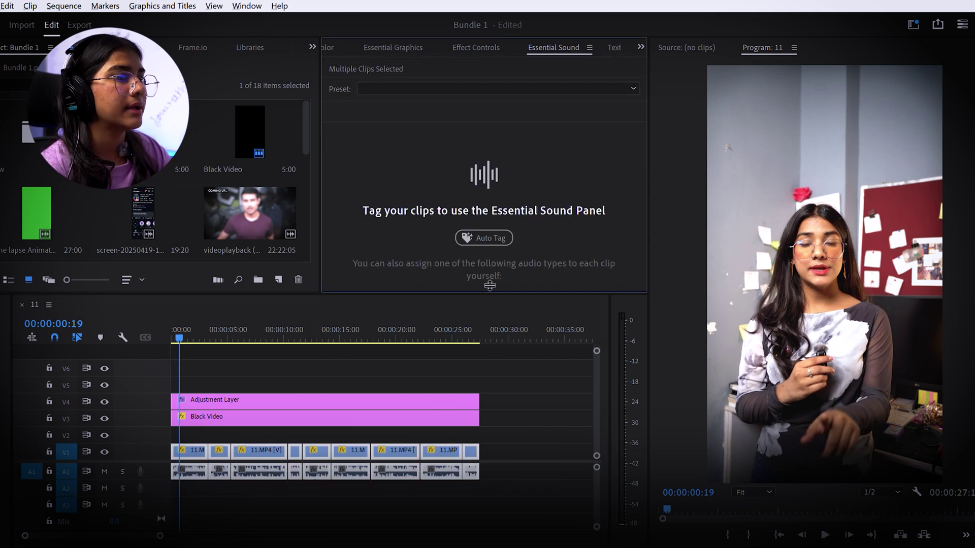
- Tag the selected clips as Dialogue in Essential Sound and set their clip volume level to -5.0 dB
drag(489, 289, 479, 307)
click(485, 311)
drag(485, 257, 465, 246)
click(613, 243)
click(624, 244)
key(BackSpace)
key(BackSpace)
key(BackSpace)
key(Left)
key(Left)
text(0)
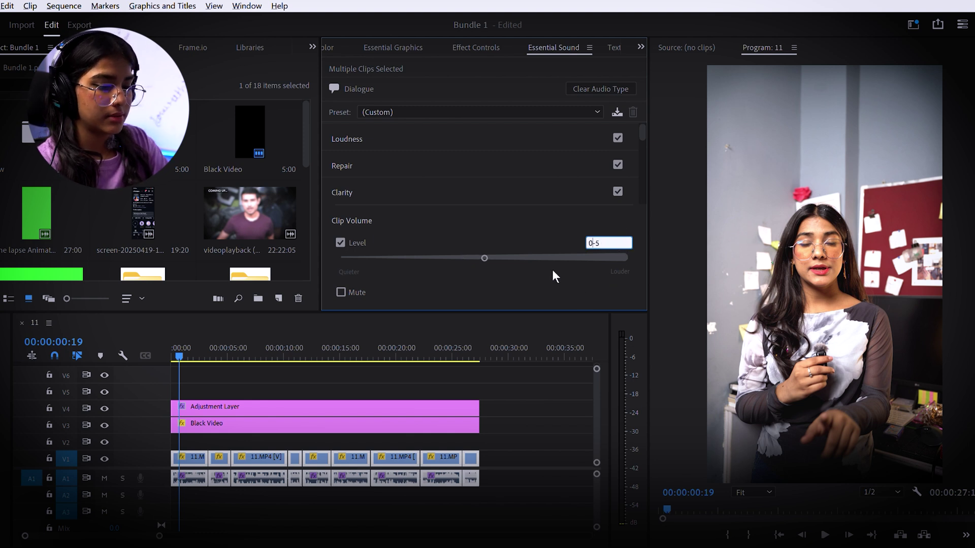
key(BackSpace)
click(609, 242)
text(.0)
key(Return)
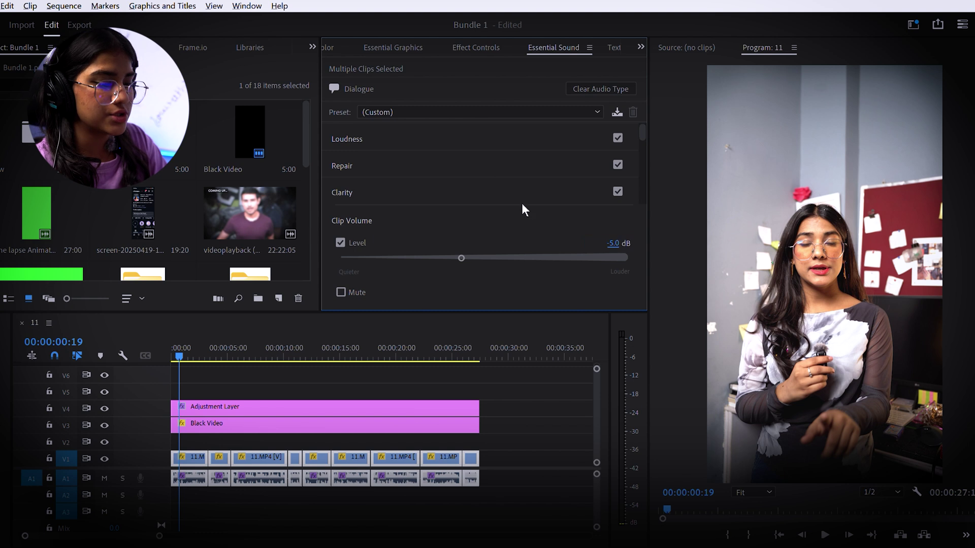
- Enable Reduce Noise in the dialogue's Repair settings and set its amount to 0.5
click(384, 165)
click(356, 188)
click(364, 206)
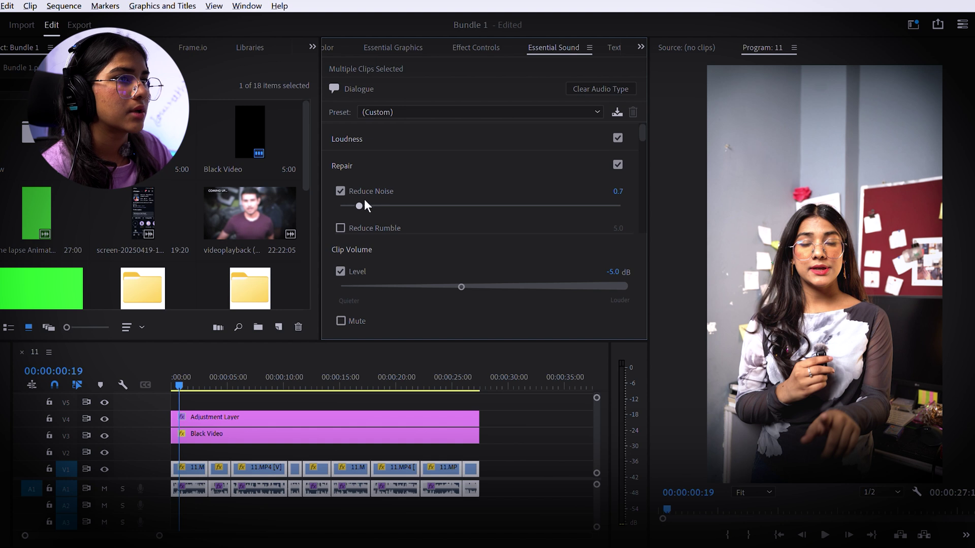
- Play the sequence while lowering the dialogue clips' volume level to -6.0 dB, deselect the clips and return the playhead to the start
key(space)
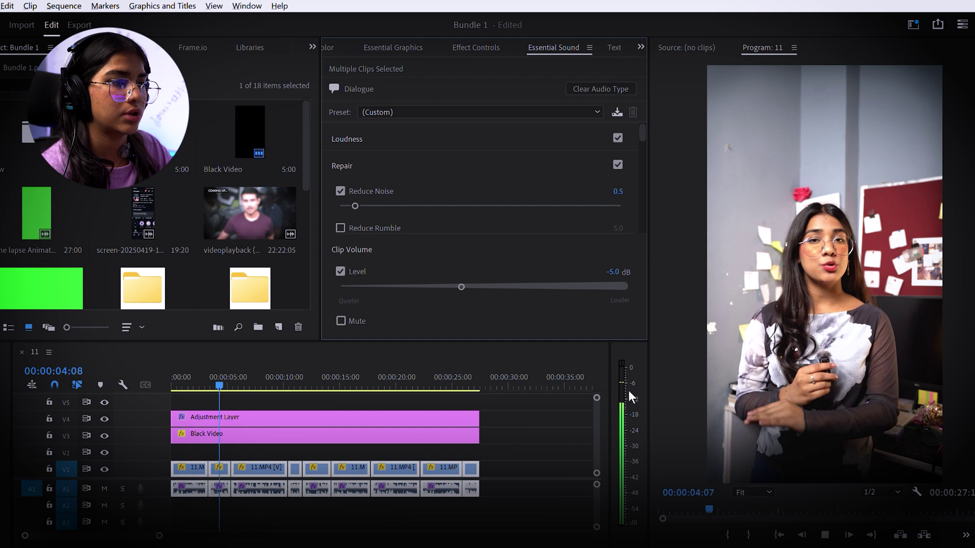
mouse_move(466, 280)
mouse_down()
mouse_move(445, 292)
mouse_move(462, 273)
mouse_up()
click(919, 537)
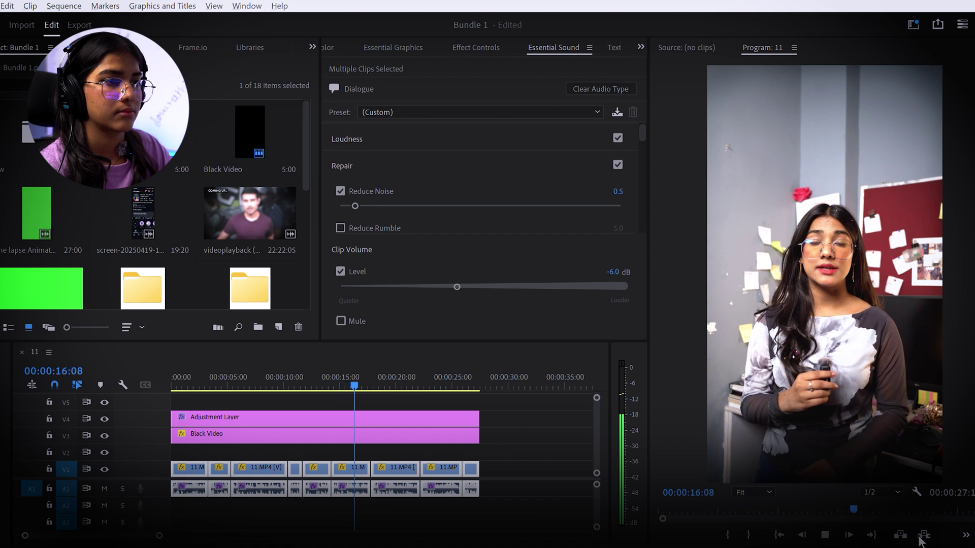
click(554, 395)
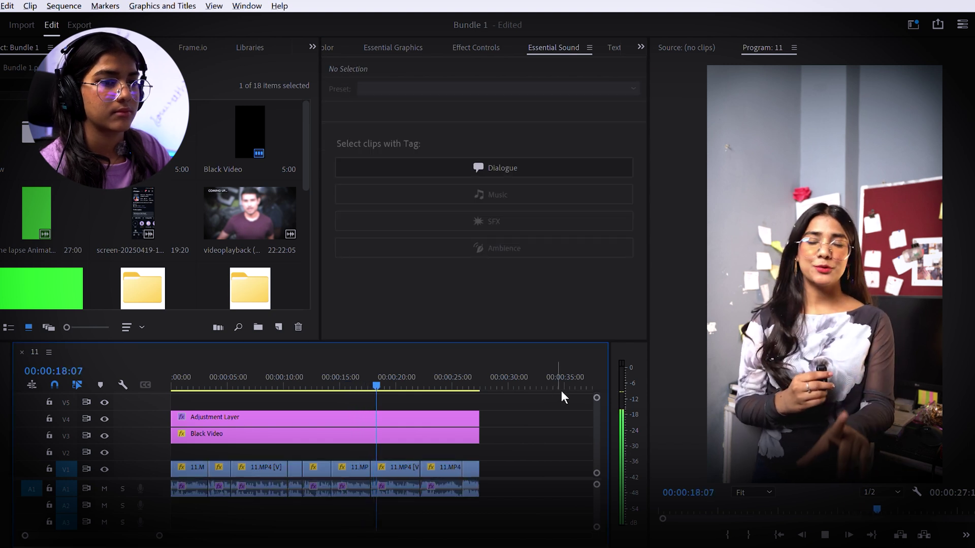
drag(399, 371, 92, 369)
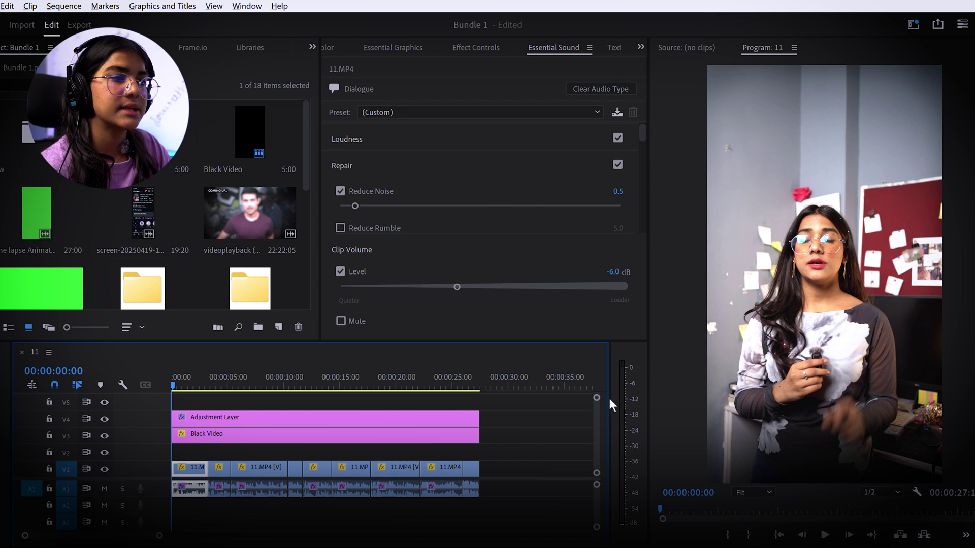
- Open music.mp3 in the Source Monitor and mark its In point at 00;00;45;23 and Out point at 00;01;33;12
drag(159, 535, 145, 535)
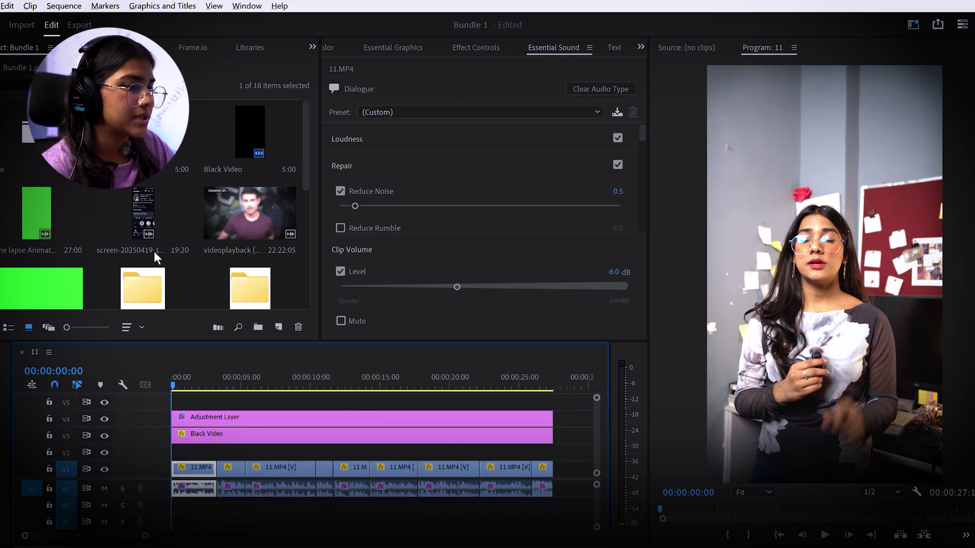
scroll(156, 284, down, 4)
double_click(274, 249)
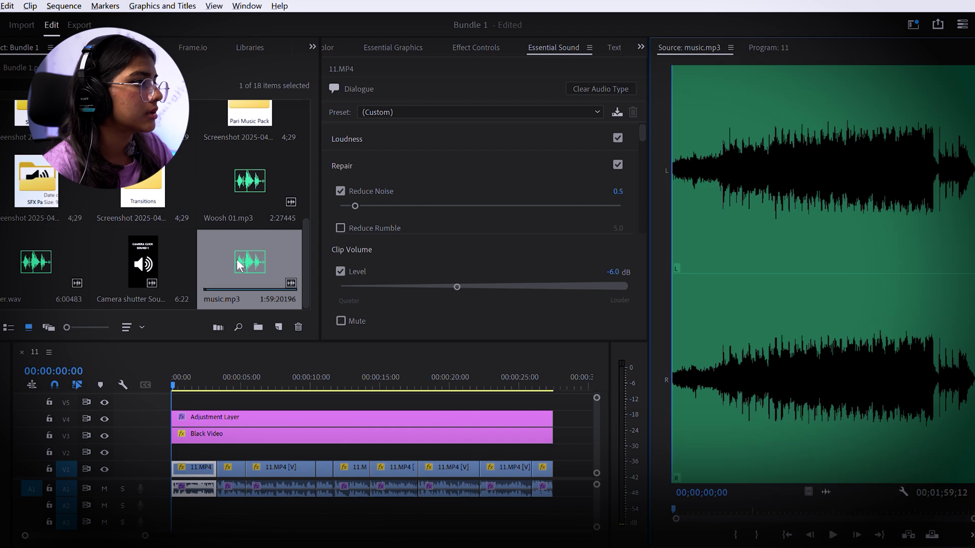
click(791, 187)
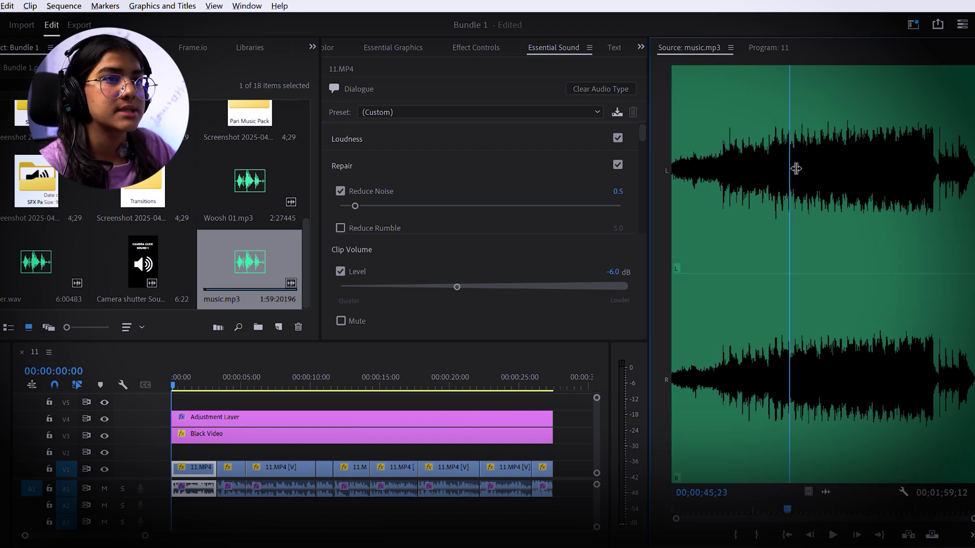
key(i)
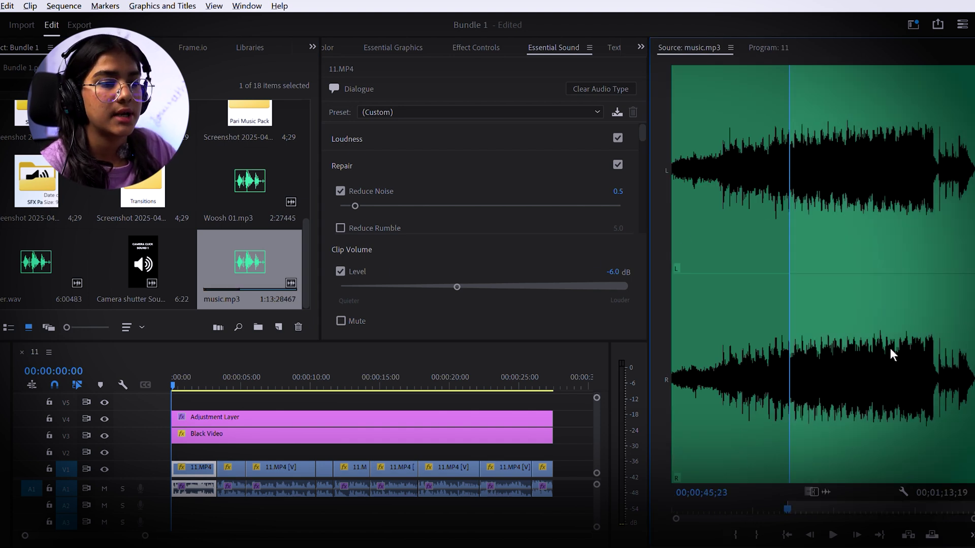
click(912, 350)
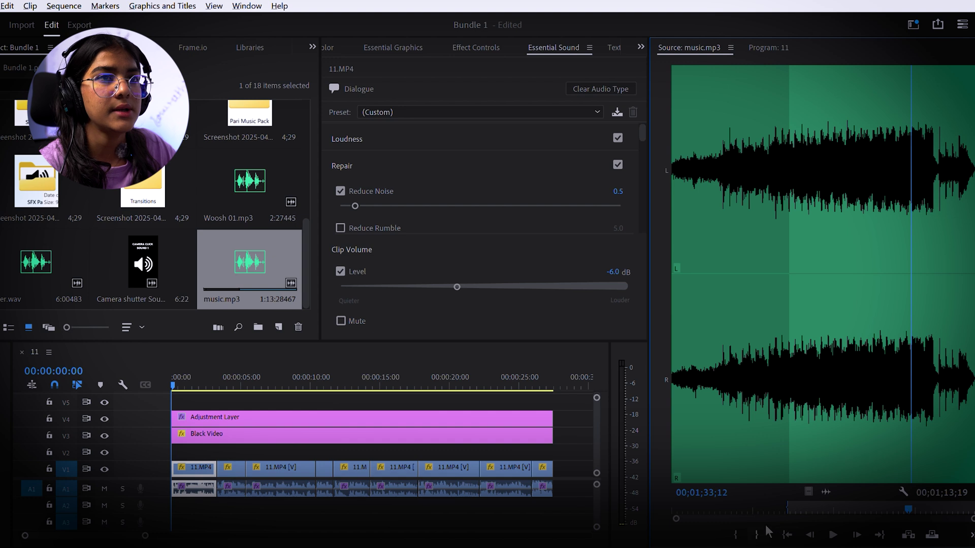
key(o)
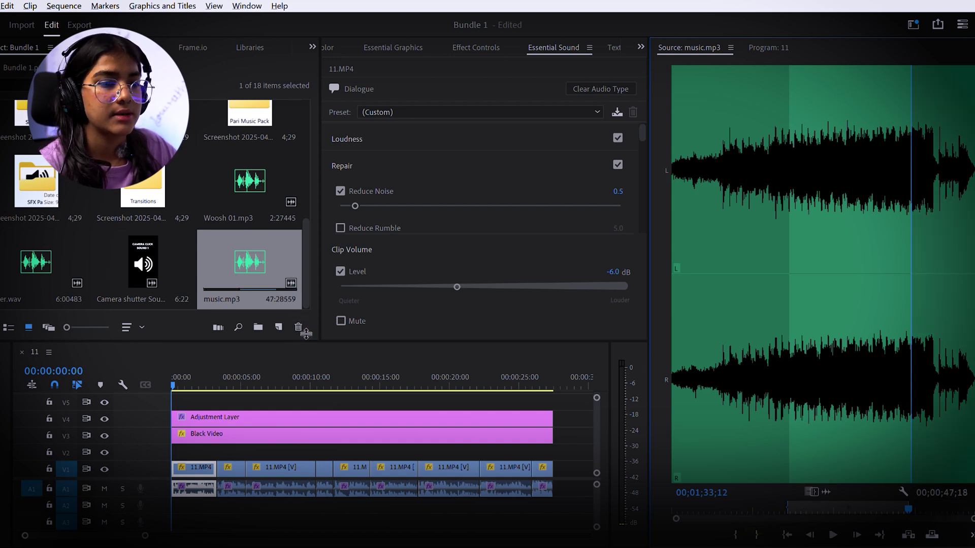
- Place the marked music.mp3 section at the start of the sequence on audio track A3, leaving A2 empty
drag(306, 333, 307, 312)
drag(825, 492, 166, 497)
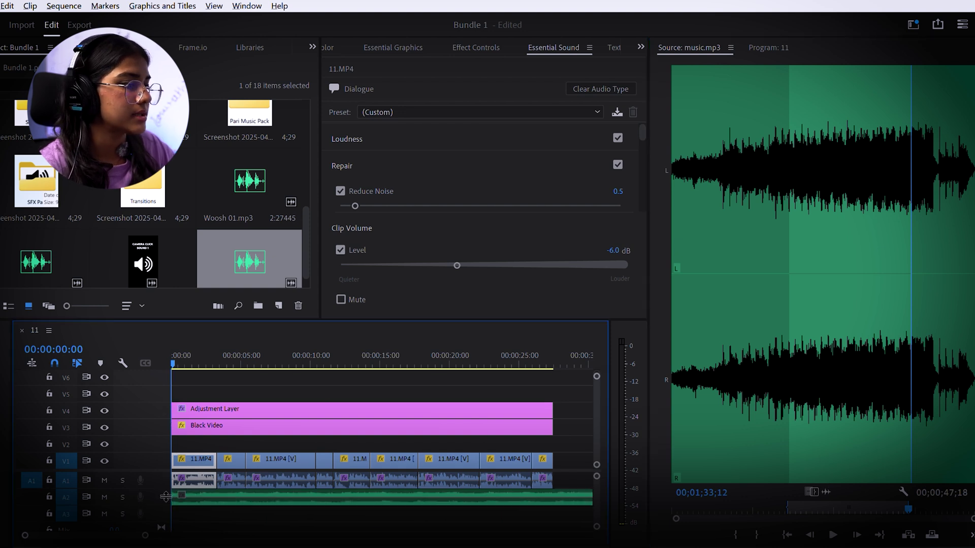
drag(400, 496, 399, 509)
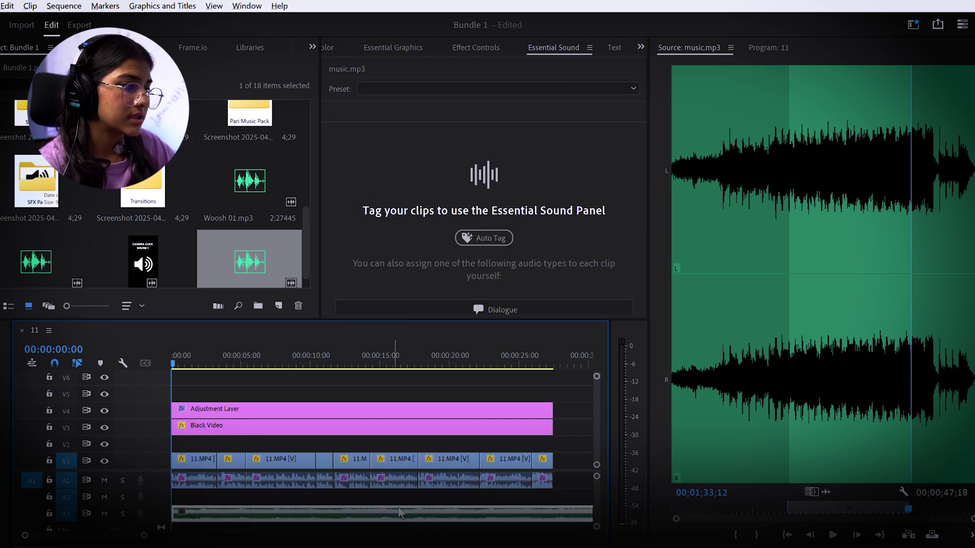
click(257, 491)
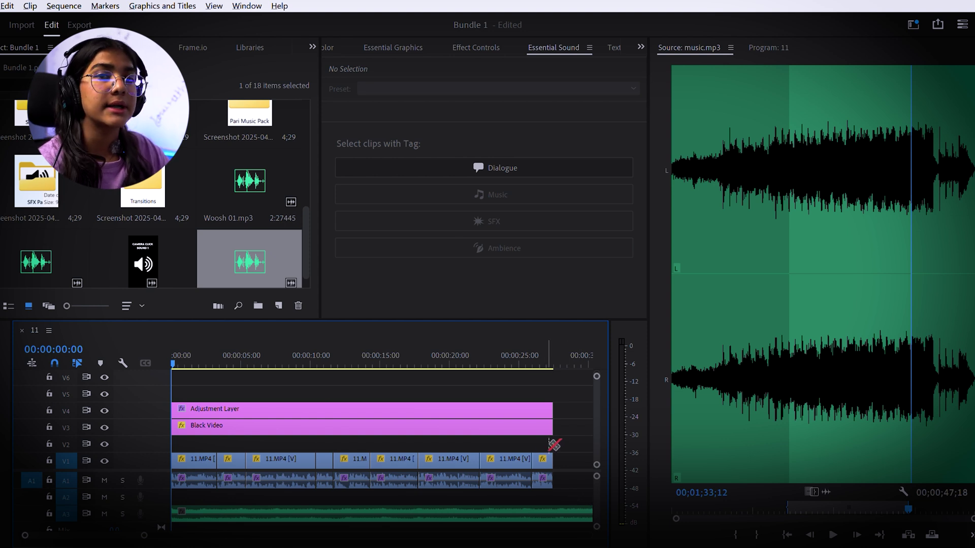
- Remove the music on A3 that extends past the end of the video and tag the remaining clip as Music
click(580, 513)
key(Delete)
click(542, 515)
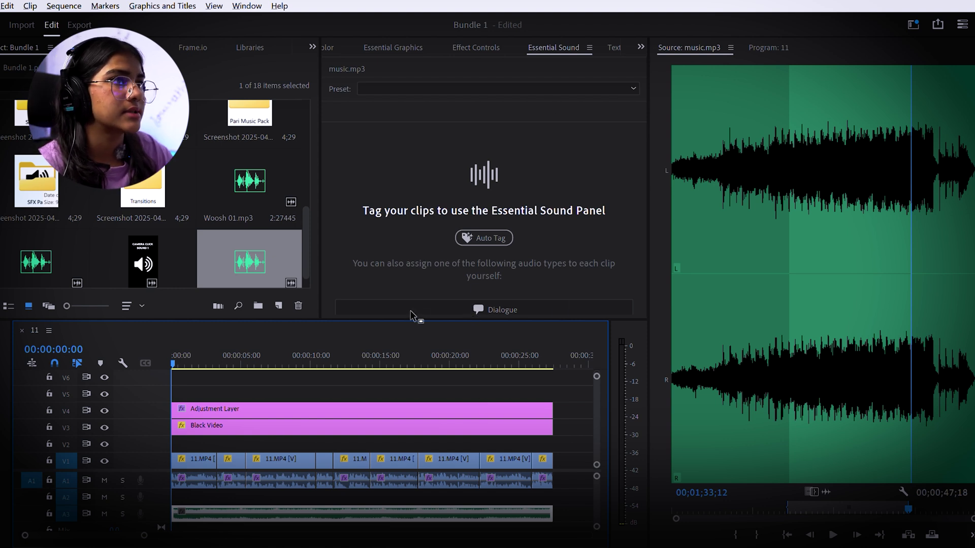
drag(412, 319, 436, 327)
click(442, 331)
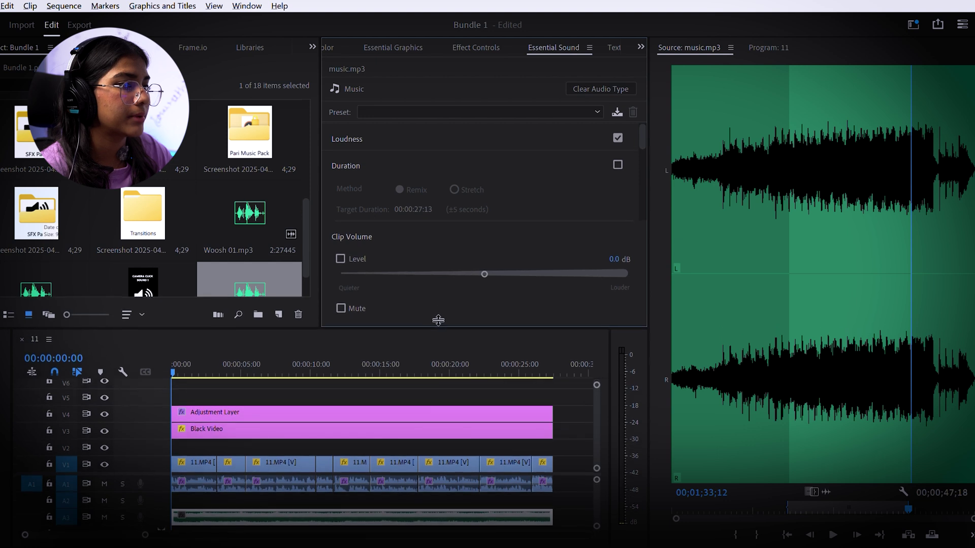
- Enable the music clip's volume level and lower it during playback so it sits quietly under the dialogue
click(476, 265)
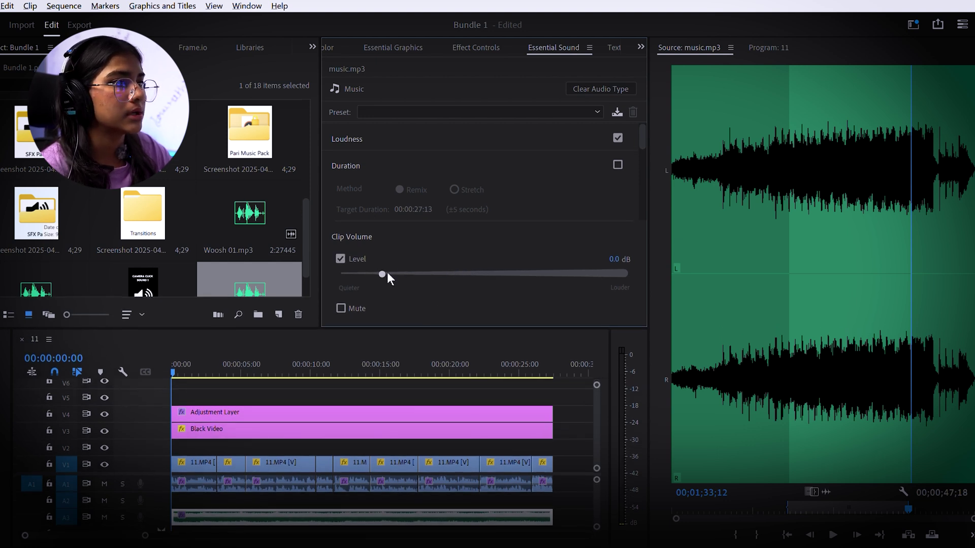
key(space)
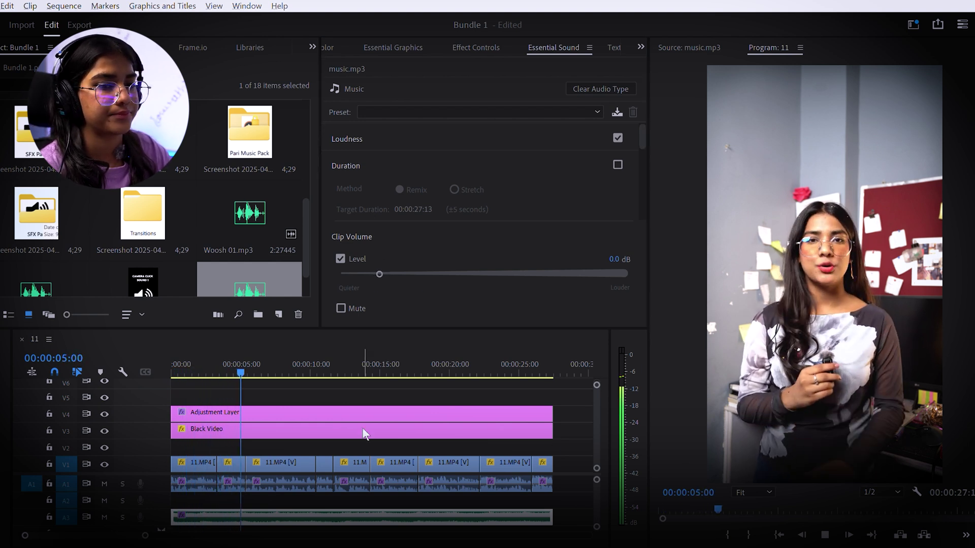
mouse_move(380, 272)
mouse_down()
mouse_move(379, 261)
mouse_move(377, 273)
mouse_up()
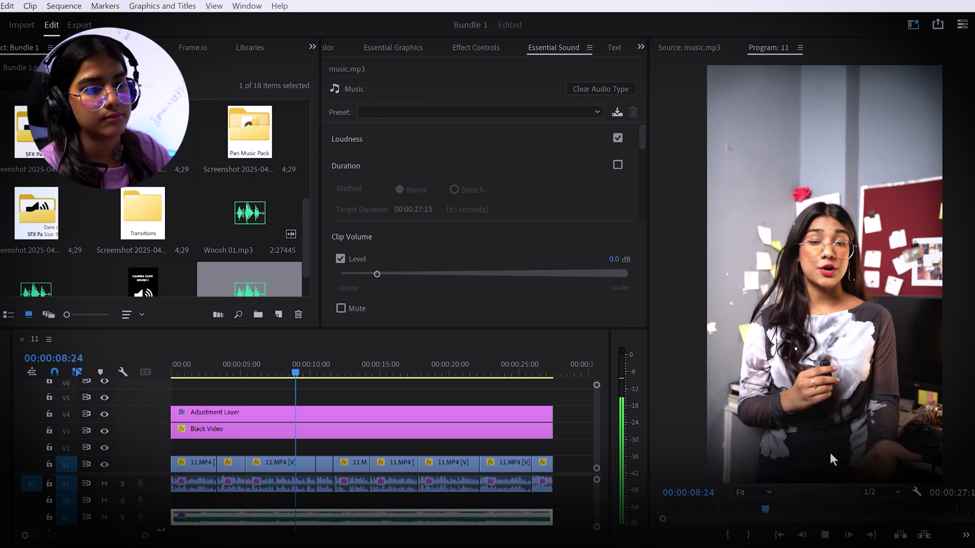
- Play through the sequence to check the balance between music and dialogue, and return the playhead to the start
click(401, 384)
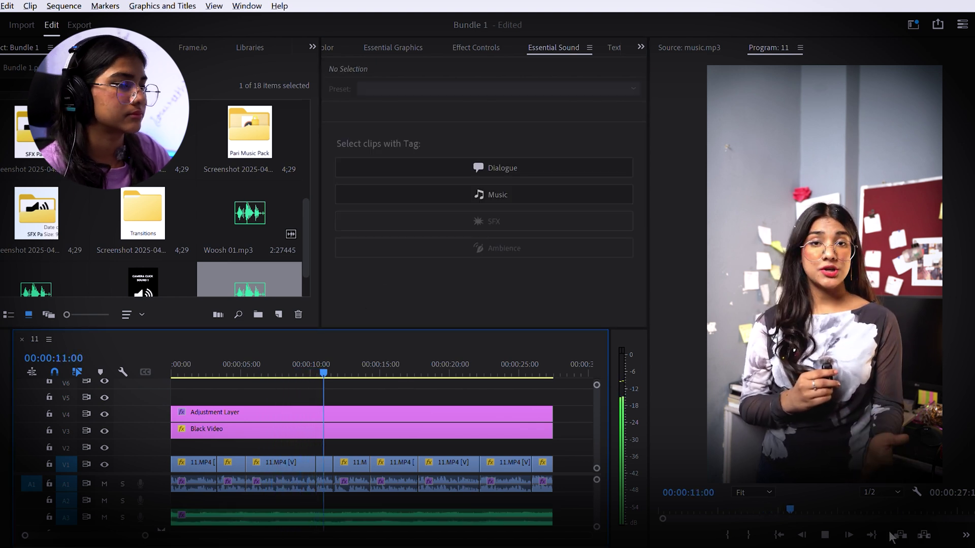
click(837, 458)
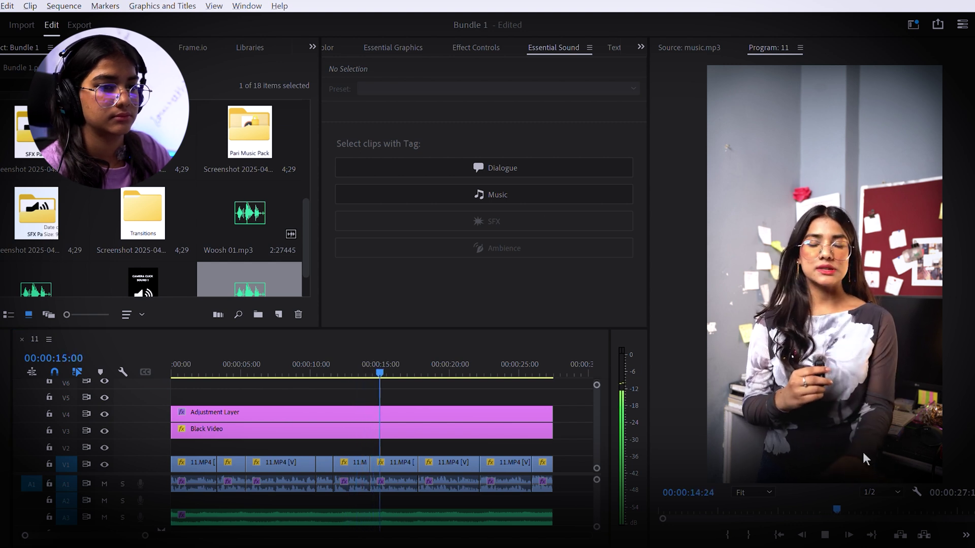
click(470, 374)
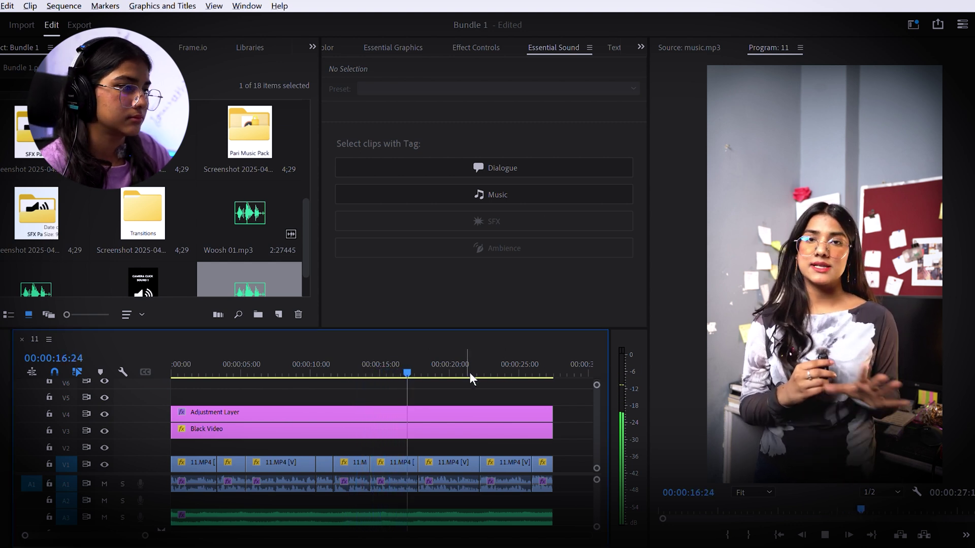
click(399, 363)
key(Home)
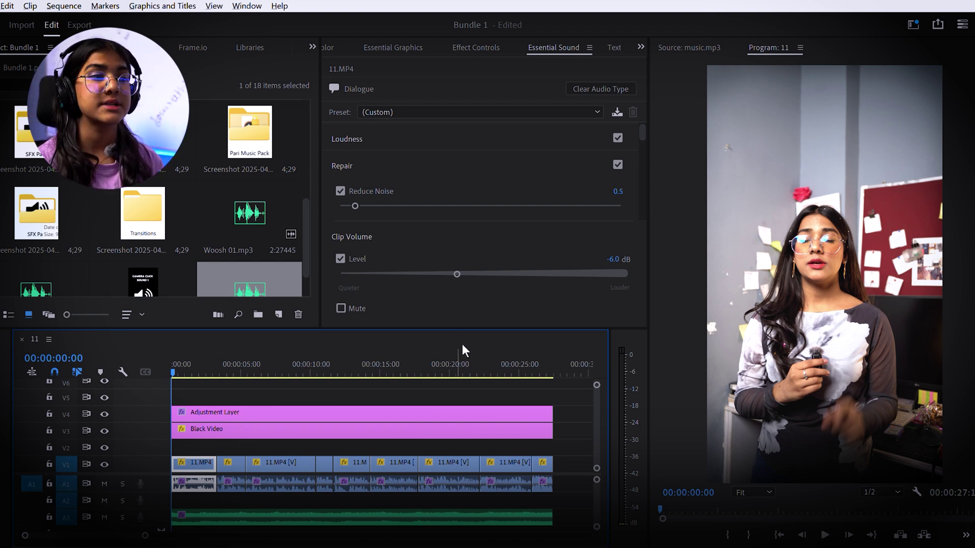
click(370, 378)
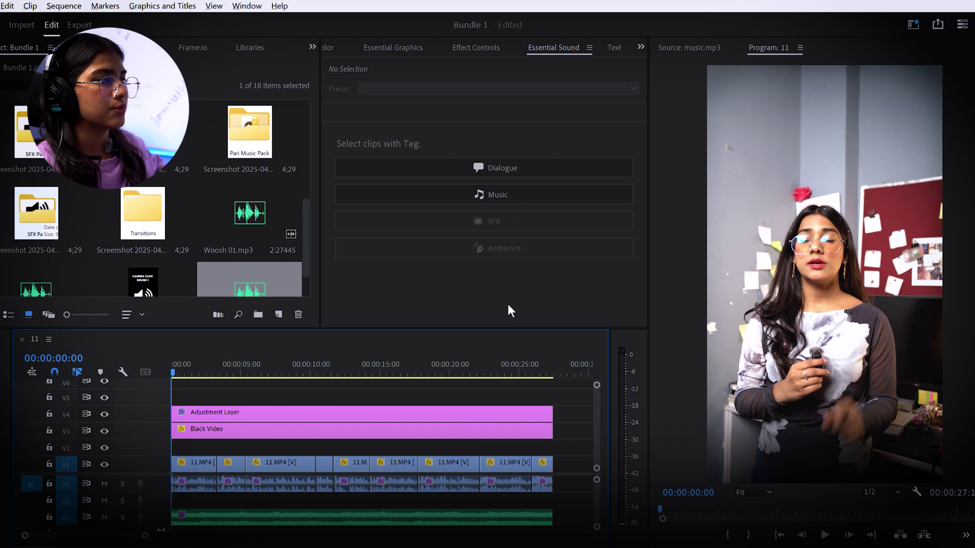
- Enlarge the timeline area and reduce the heights of video tracks V3 and V4
drag(159, 475, 159, 483)
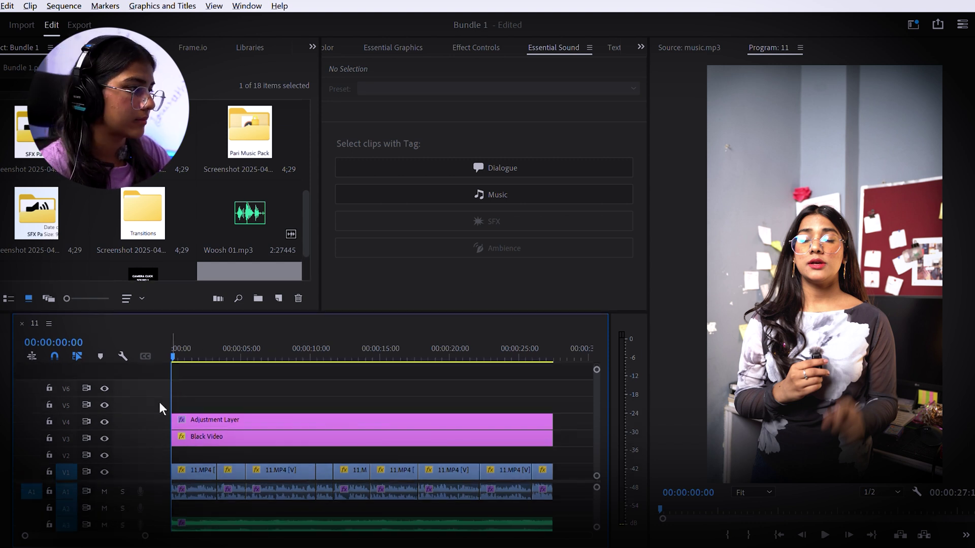
drag(157, 413, 158, 430)
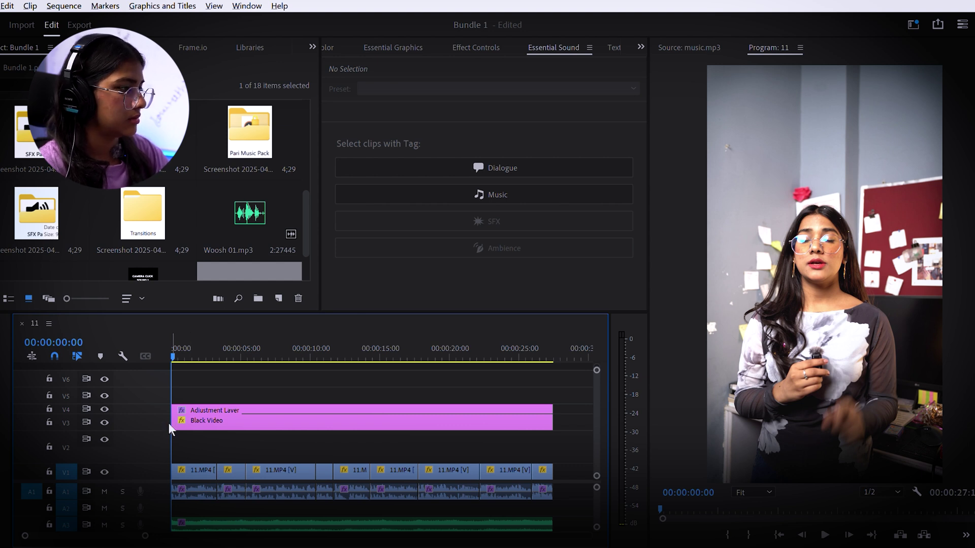
mouse_move(169, 425)
mouse_down()
mouse_move(165, 441)
mouse_move(163, 430)
mouse_up()
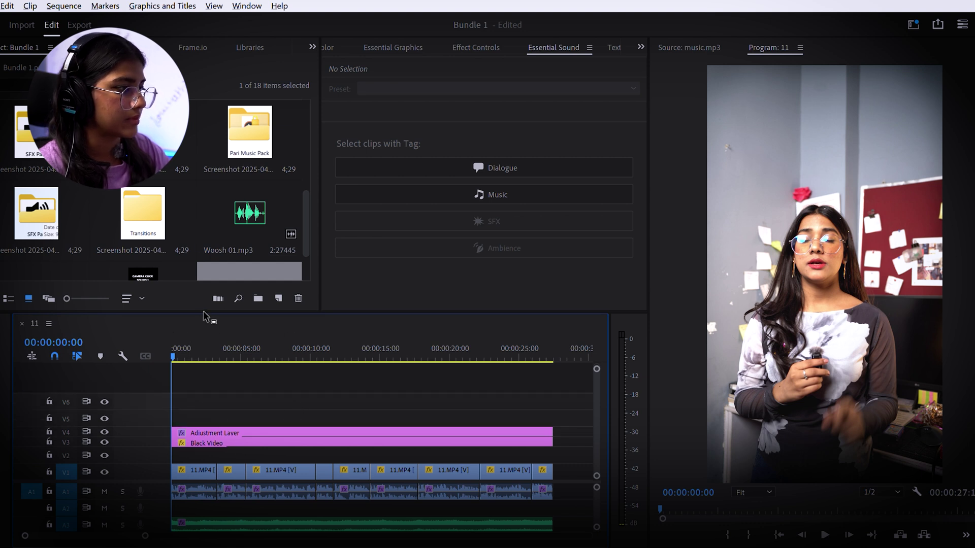
- Mark an Out point at 00;01;43;11 in videoplayback (2).mp4 and place only its video at the start of V2
scroll(227, 233, up, 5)
double_click(252, 194)
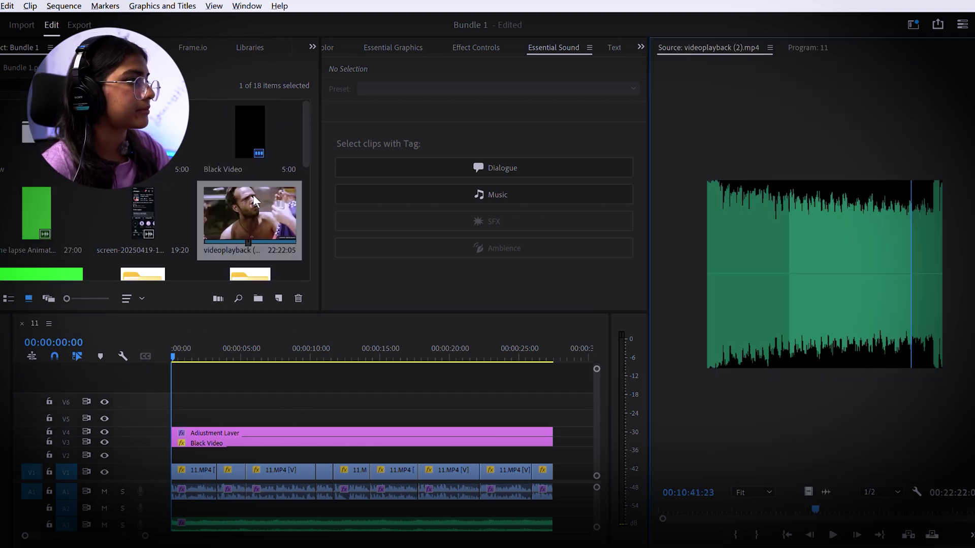
drag(819, 507, 691, 503)
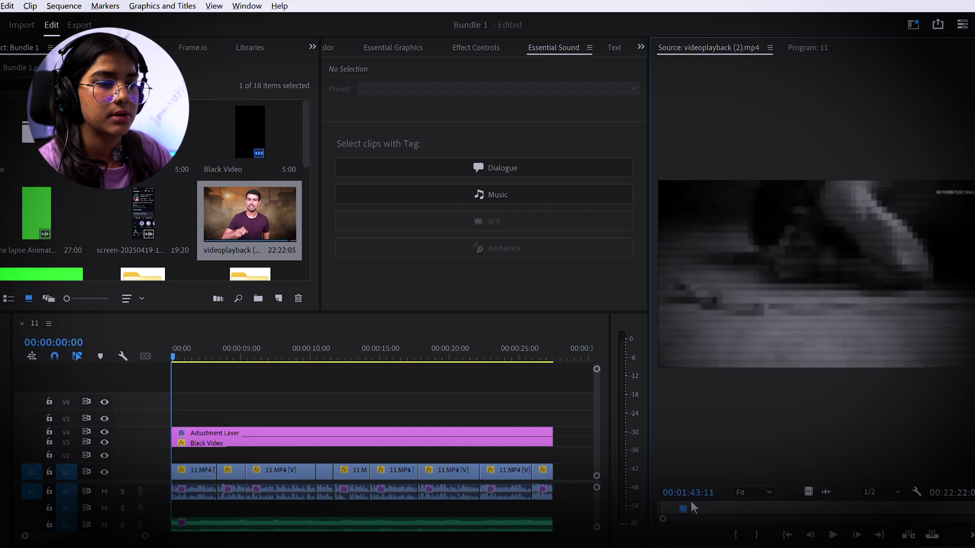
click(757, 534)
drag(813, 481, 259, 469)
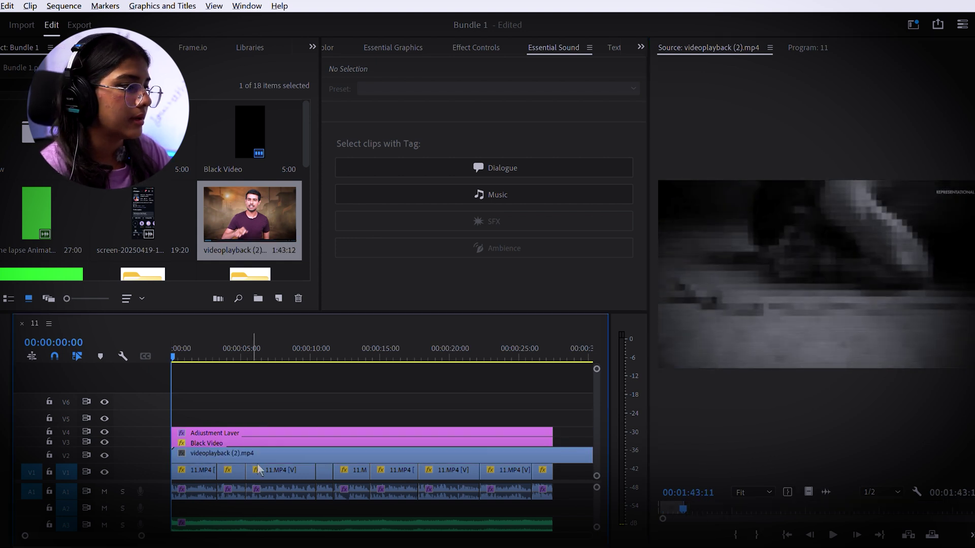
- Cut the videoplayback (2).mp4 clip on V2 at the end of the main video and delete the excess
key(c)
click(556, 449)
key(v)
click(573, 453)
key(Delete)
- Rate-stretch the videoplayback (2).mp4 clip on V2 to a speed of 249.54%, keeping its start at the sequence start
click(500, 448)
key(ctrl+s)
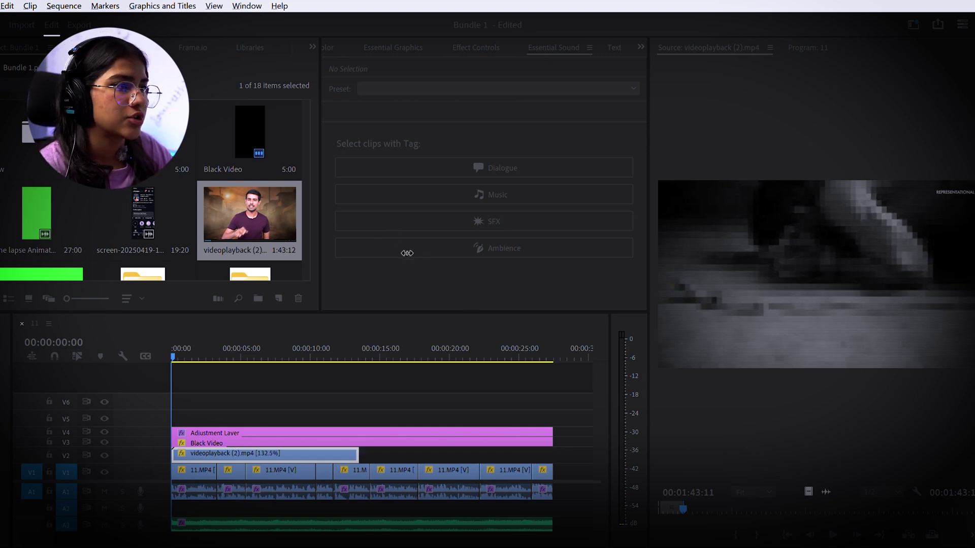
click(477, 339)
click(374, 374)
drag(146, 532, 125, 532)
key(space)
- Set the first 11.MP4 clip's position to 1133.0, 2664.0 and its scale to 126.0 to move the speaker into the lower half
click(283, 471)
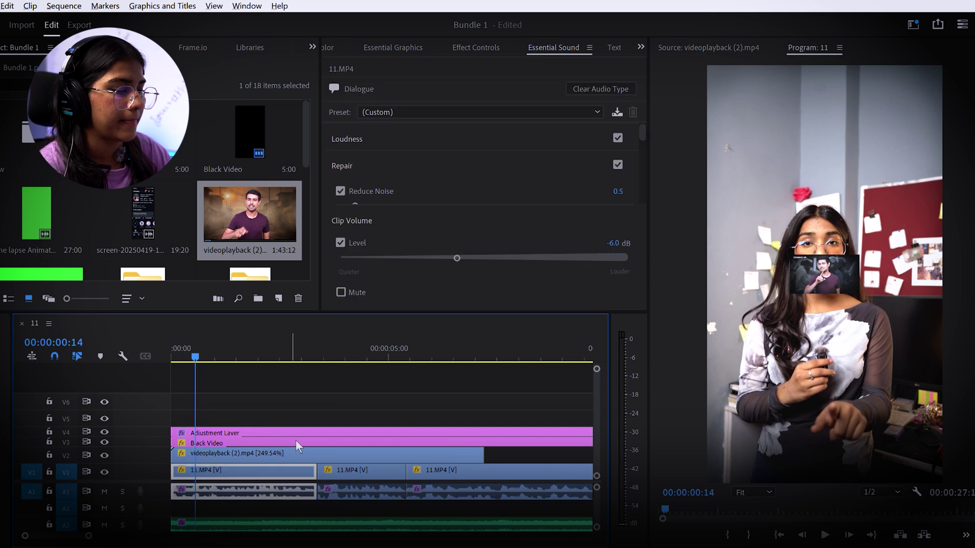
click(333, 42)
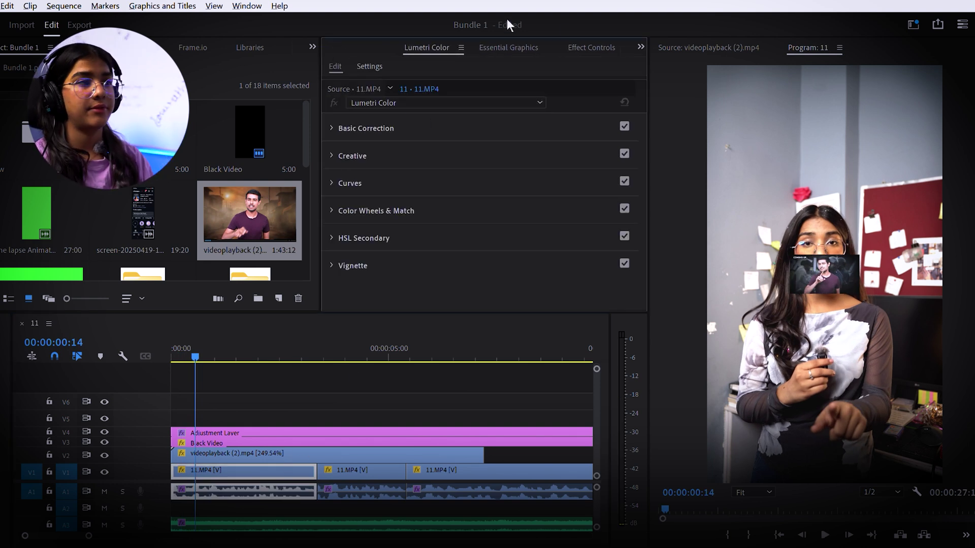
click(519, 47)
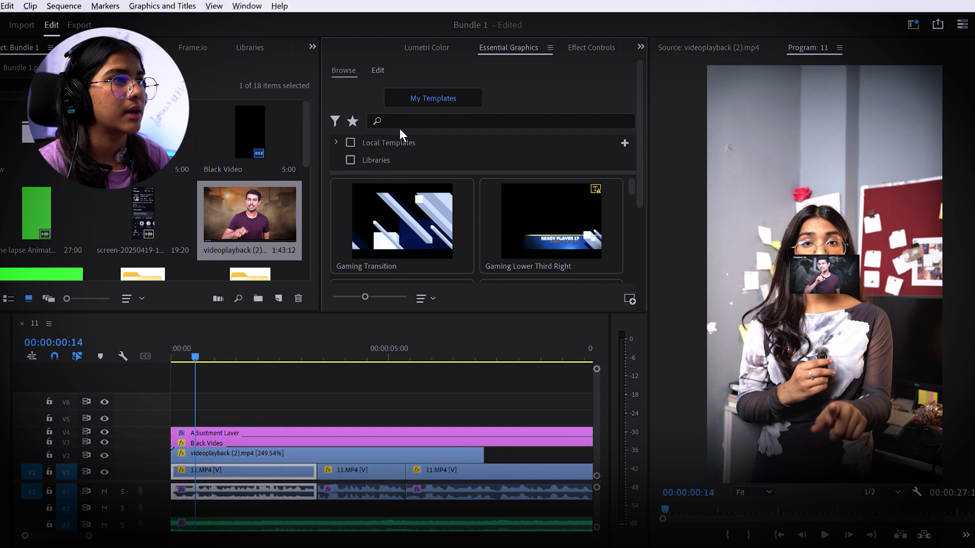
click(590, 45)
drag(561, 72, 534, 61)
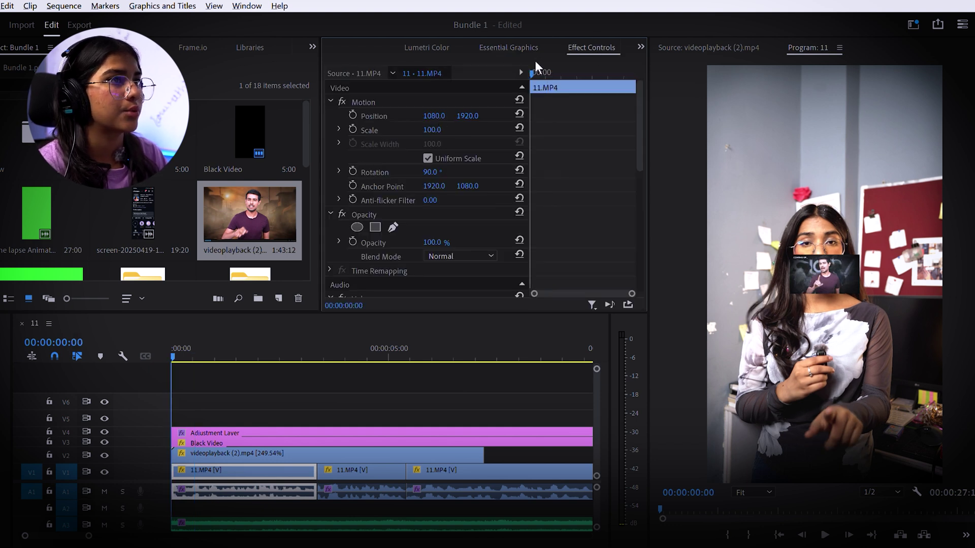
drag(461, 116, 476, 102)
drag(439, 130, 443, 103)
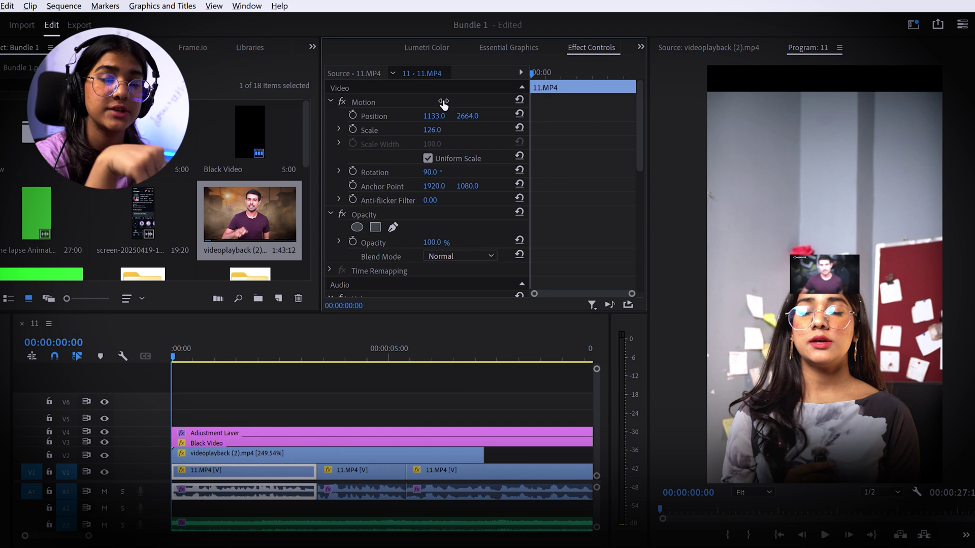
- Fill the frame's upper half with the V2 clip at position 1080.0, 797.0, scale 552.0, and rate-stretch it to 591.02%, ending with the first V1 clip
click(234, 454)
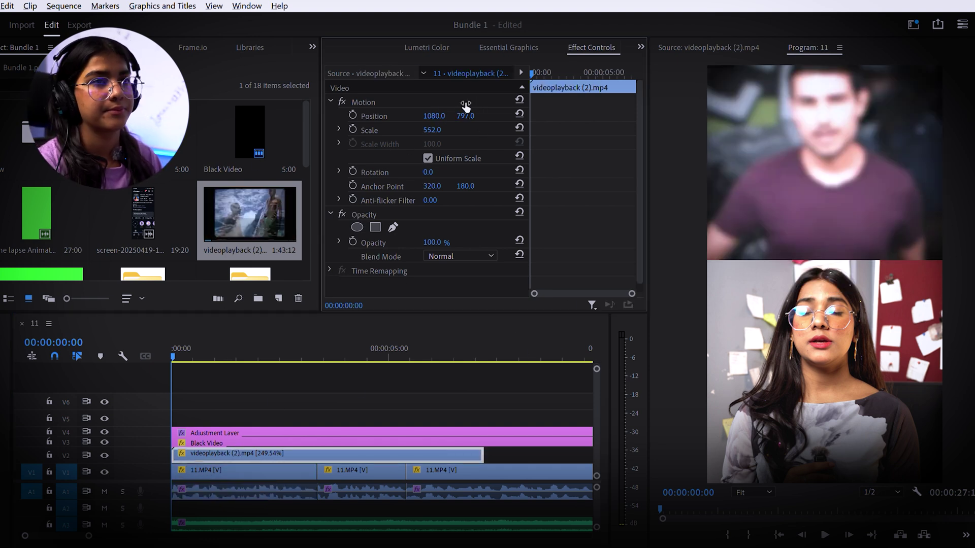
key(space)
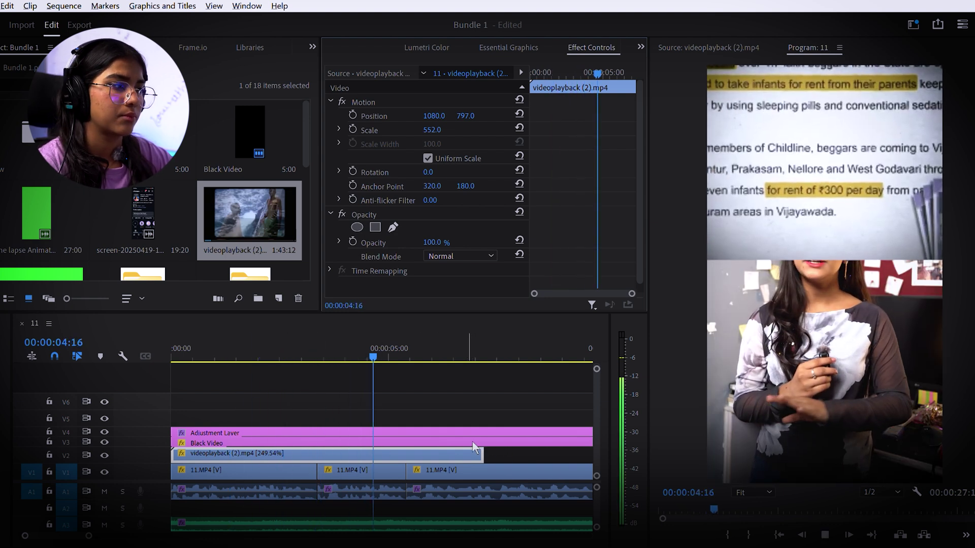
drag(415, 355, 296, 380)
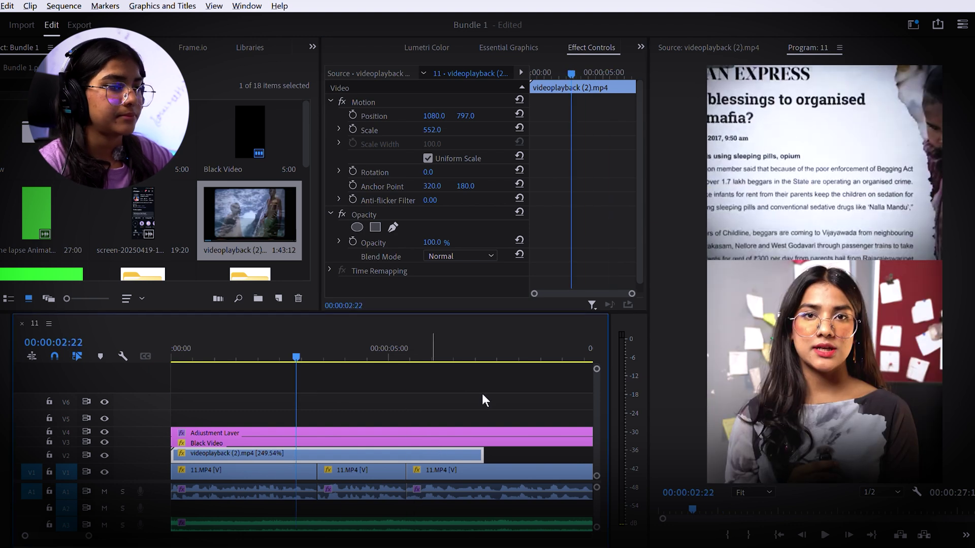
key(ctrl+s)
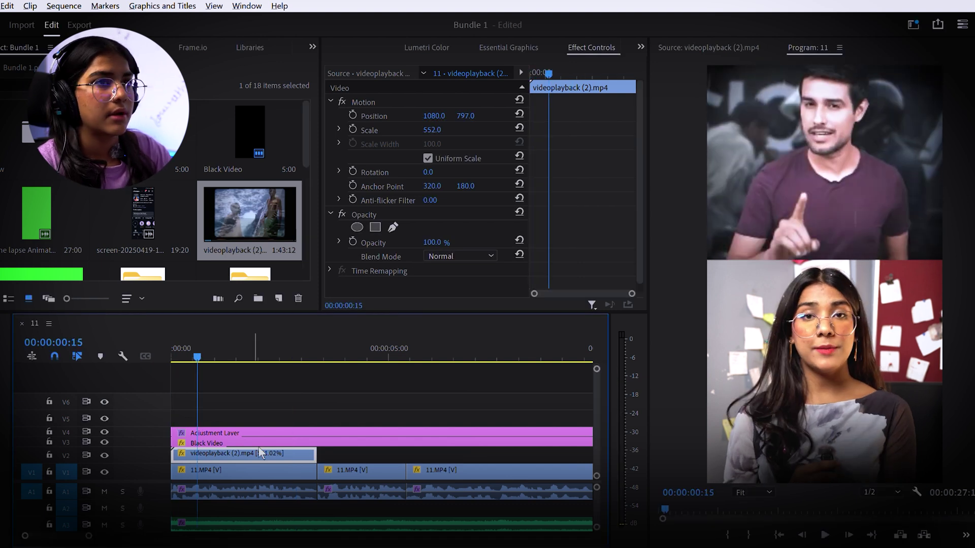
- Apply Lumetri's automatic basic correction to the videoplayback (2).mp4 clip on V2
click(434, 46)
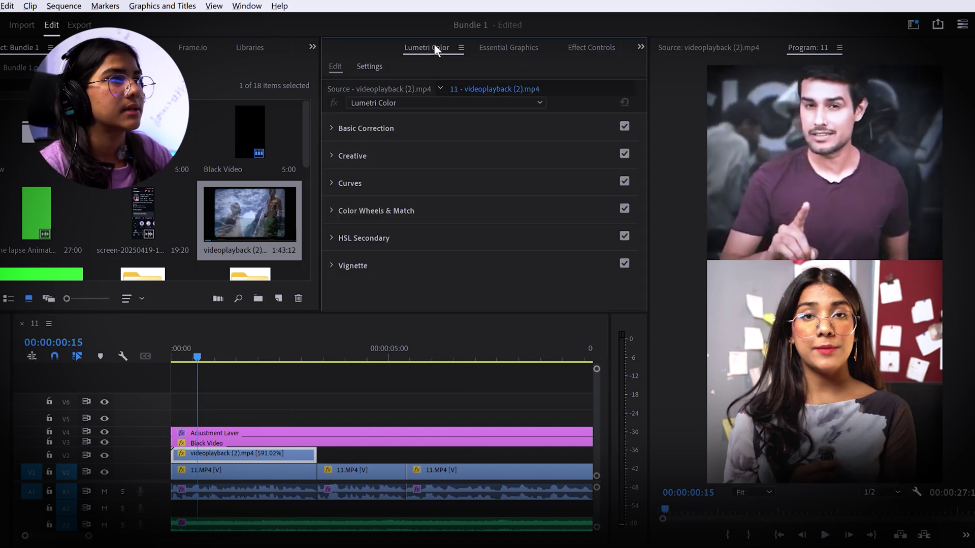
click(550, 165)
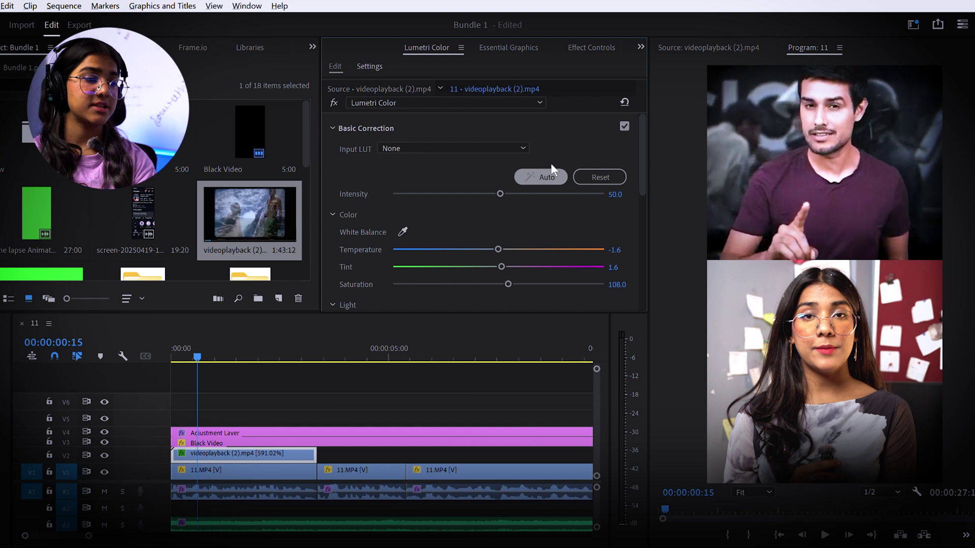
click(340, 391)
- Play back the split-screen opening to review it and return the playhead to the start
drag(199, 349, 162, 347)
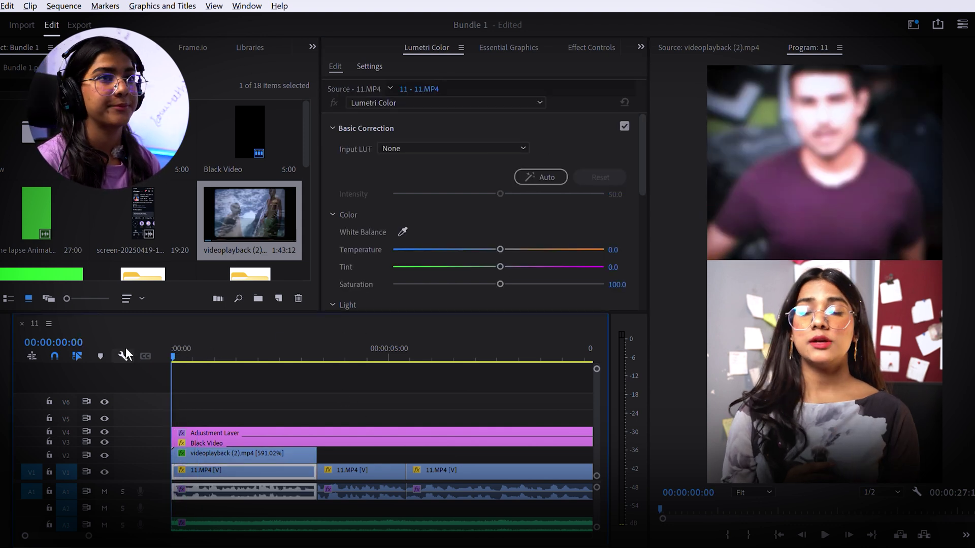
key(space)
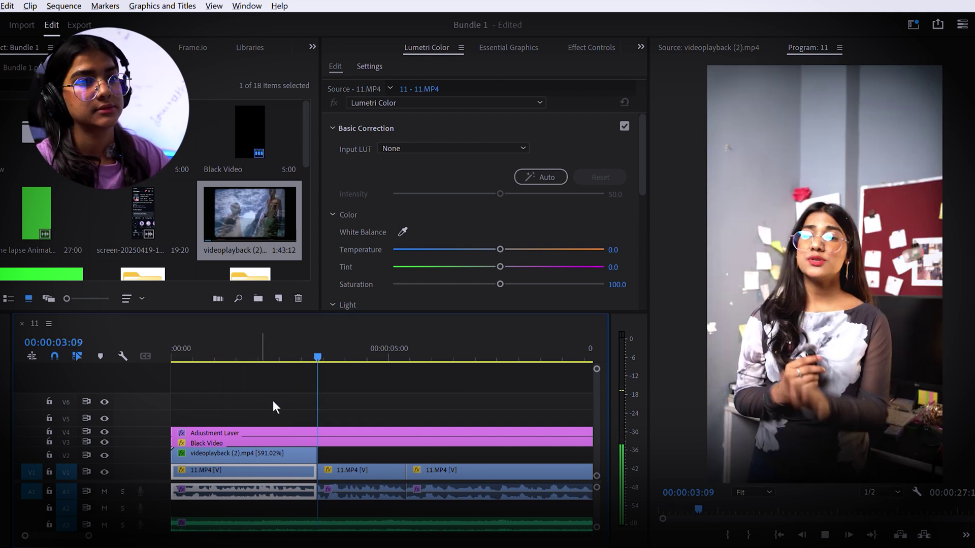
click(178, 347)
drag(178, 346, 122, 342)
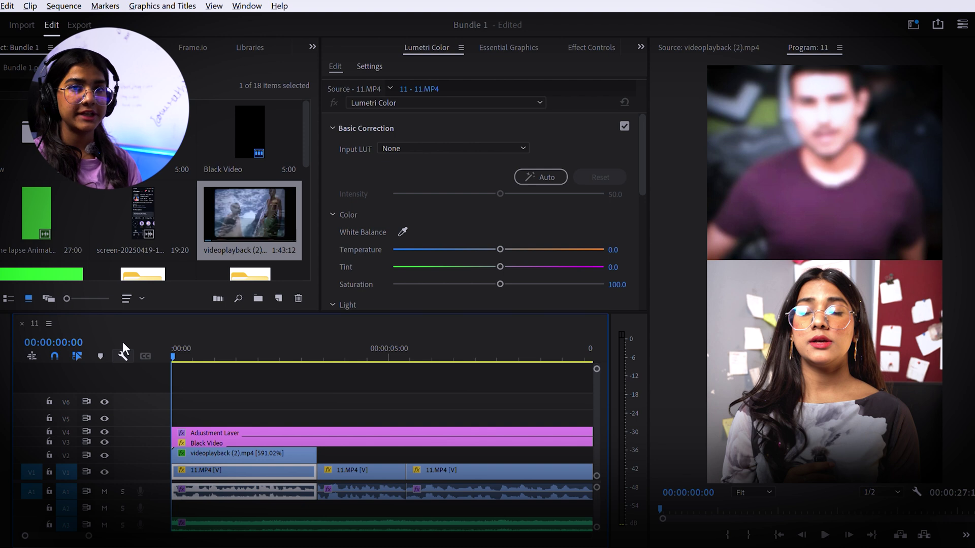
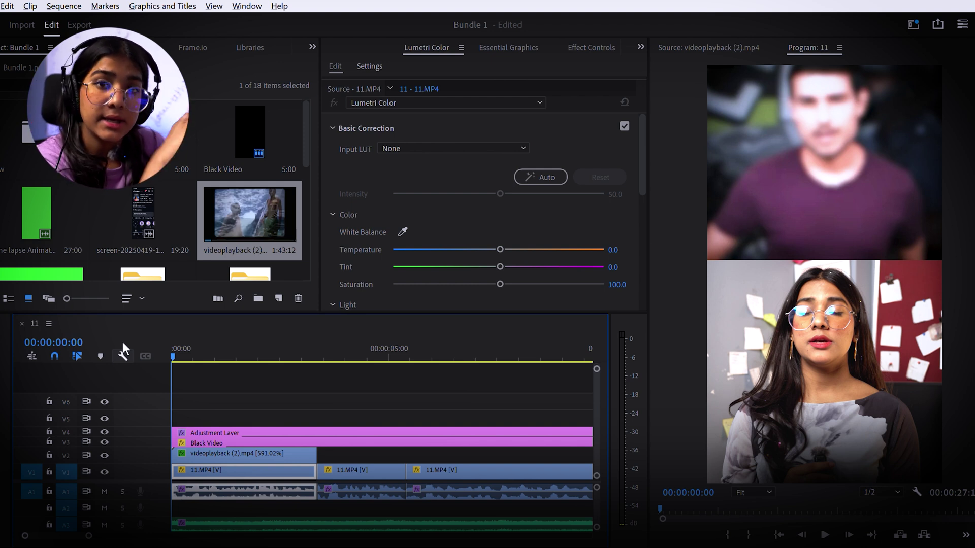
- Play the sequence from the start past the overlay and stop within the second 11.MP4 clip at 00:00:03:19
click(349, 367)
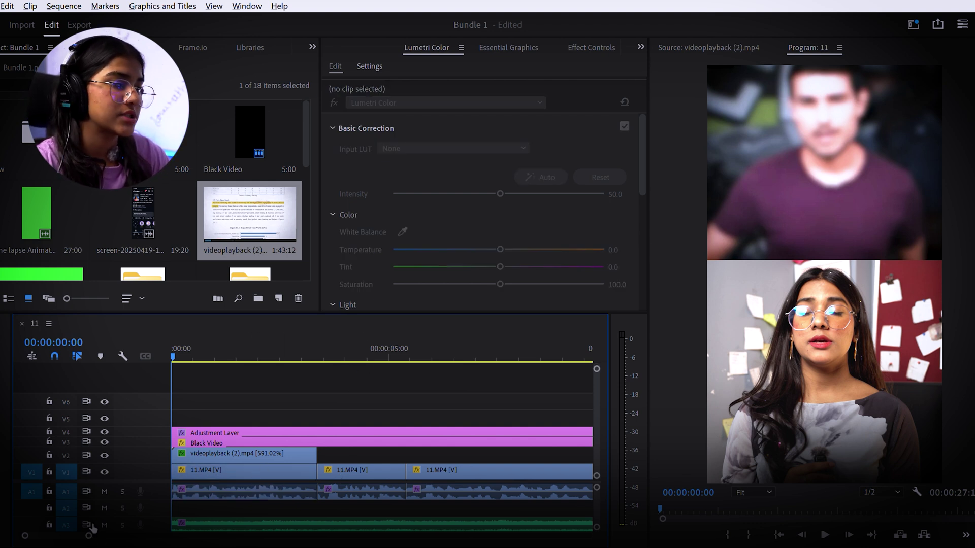
drag(89, 535, 118, 536)
key(space)
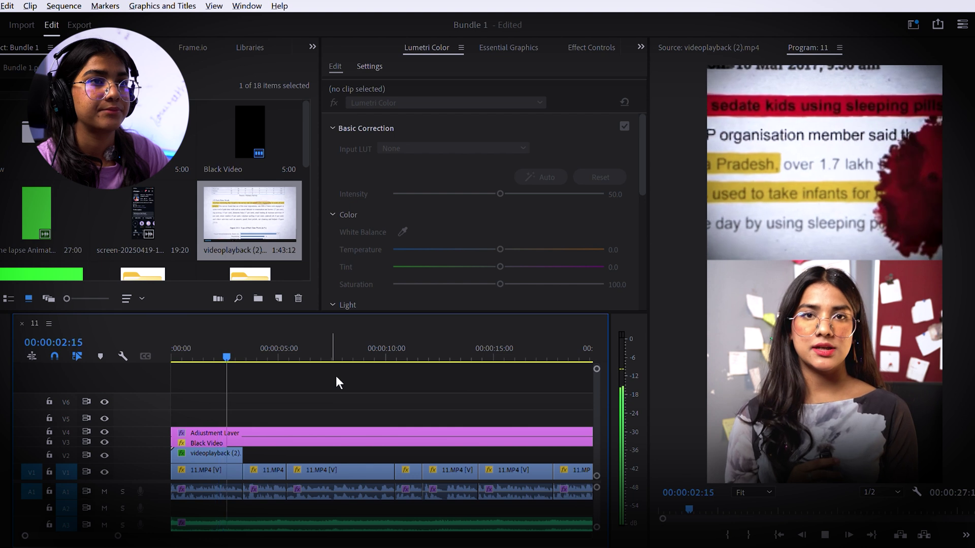
key(space)
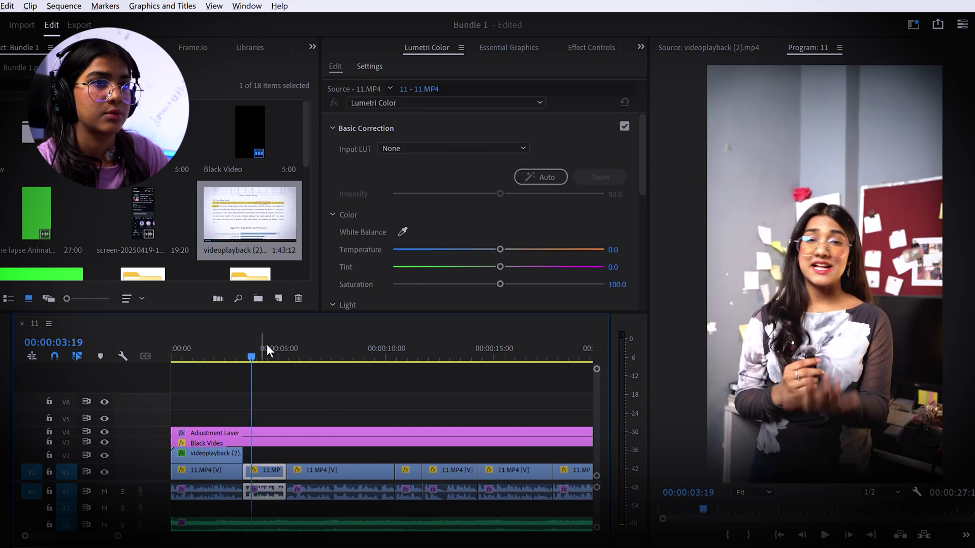
- Apply the Malice Constant Zoom In Mid preset to the second 11.MP4 clip on V1 and play the clip through
key(space)
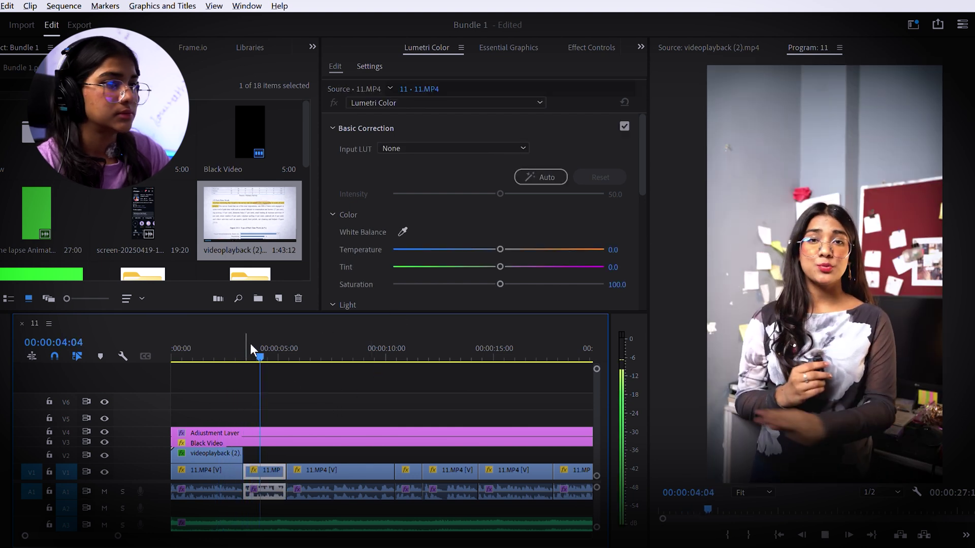
key(space)
drag(291, 339, 250, 370)
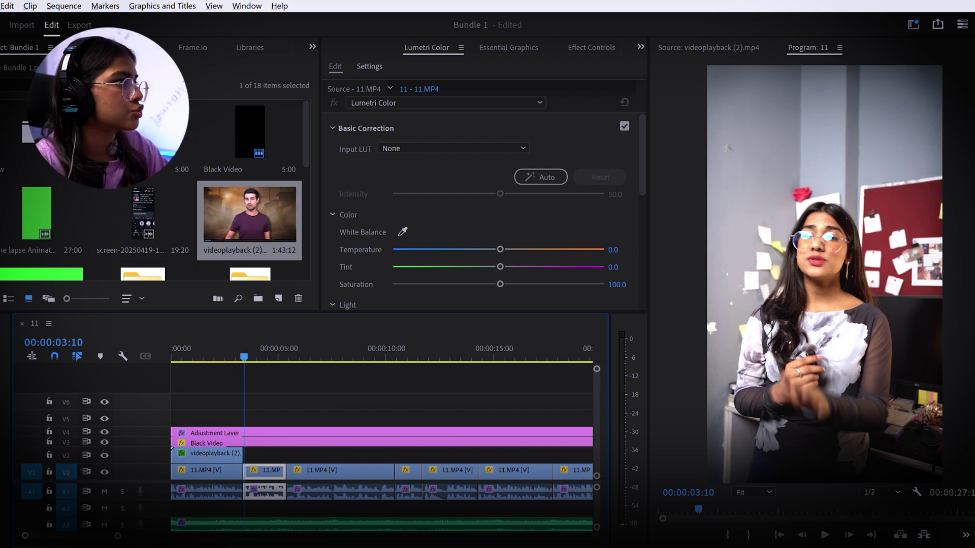
click(226, 42)
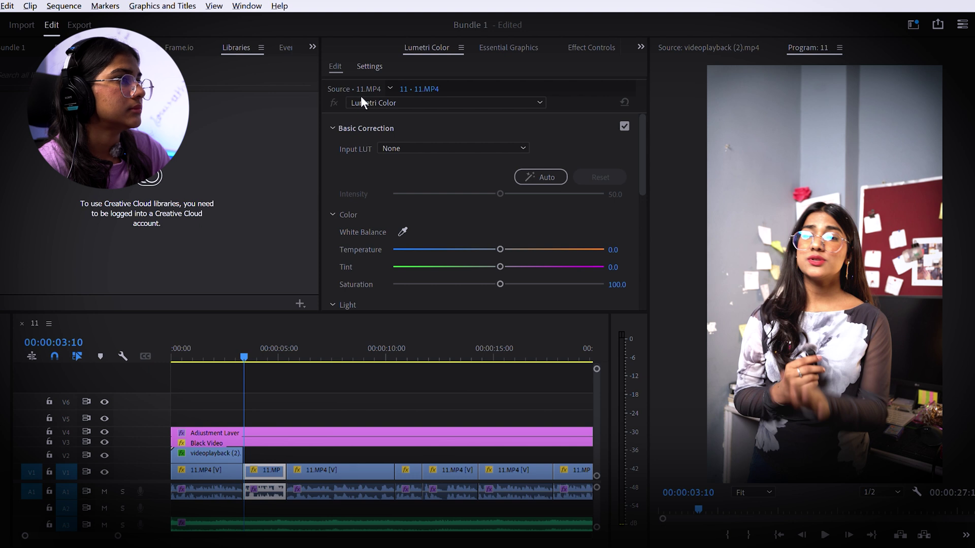
key(shift+7)
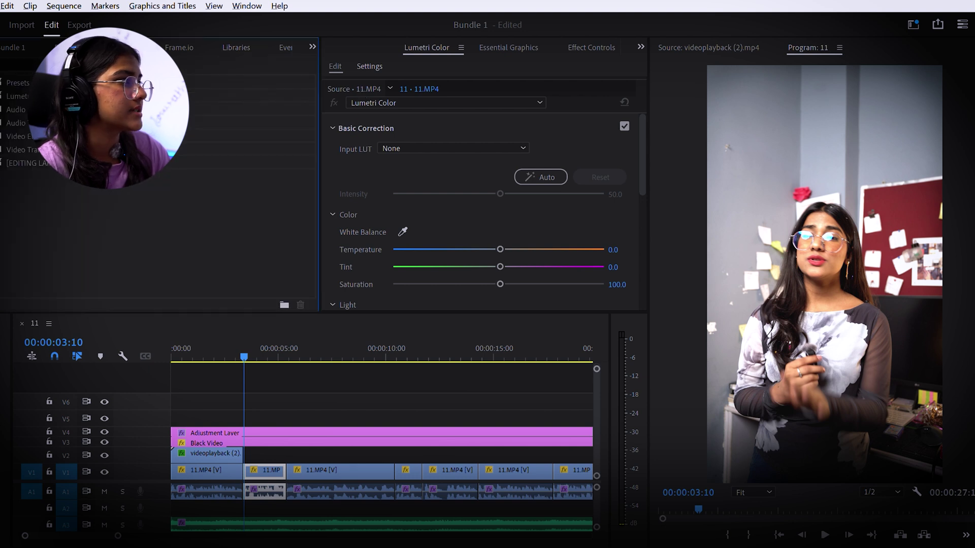
click(28, 163)
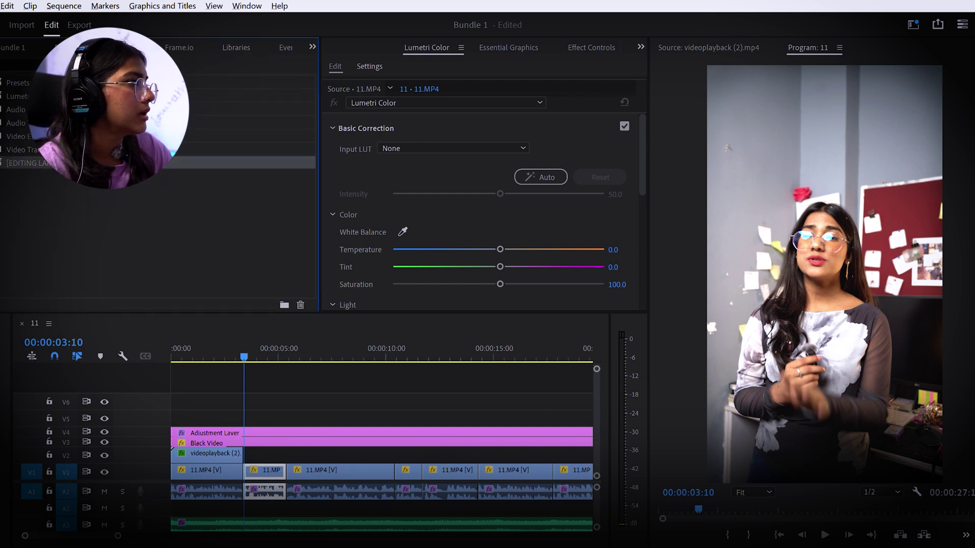
click(1, 162)
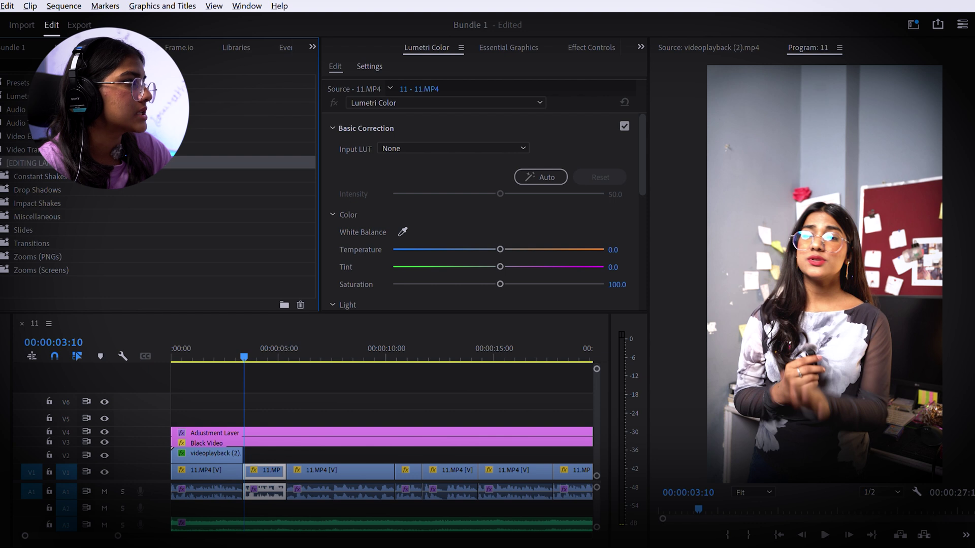
drag(81, 198, 280, 464)
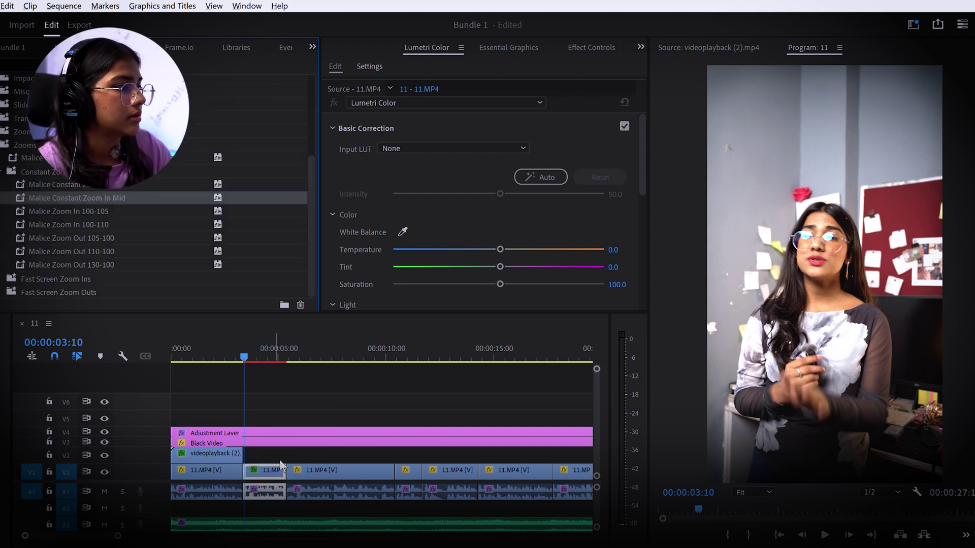
key(space)
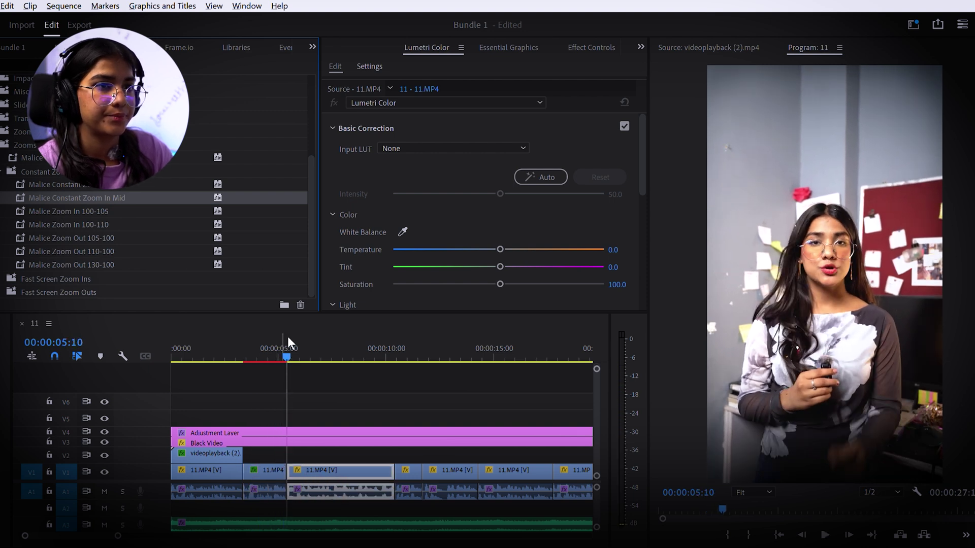
- Apply the constant zoom preset listed just above Malice Constant Zoom In Mid to the second 11.MP4 clip and play it
drag(287, 337, 263, 337)
drag(126, 185, 265, 470)
key(space)
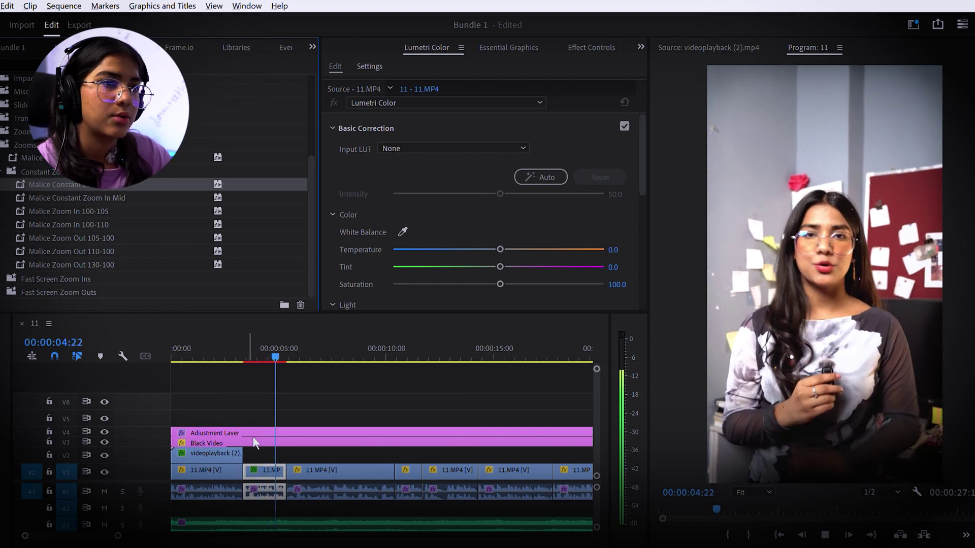
- Play the sequence from 00:00:02:17 across the cut to review the zoom on the second 11.MP4 clip
click(234, 350)
click(228, 350)
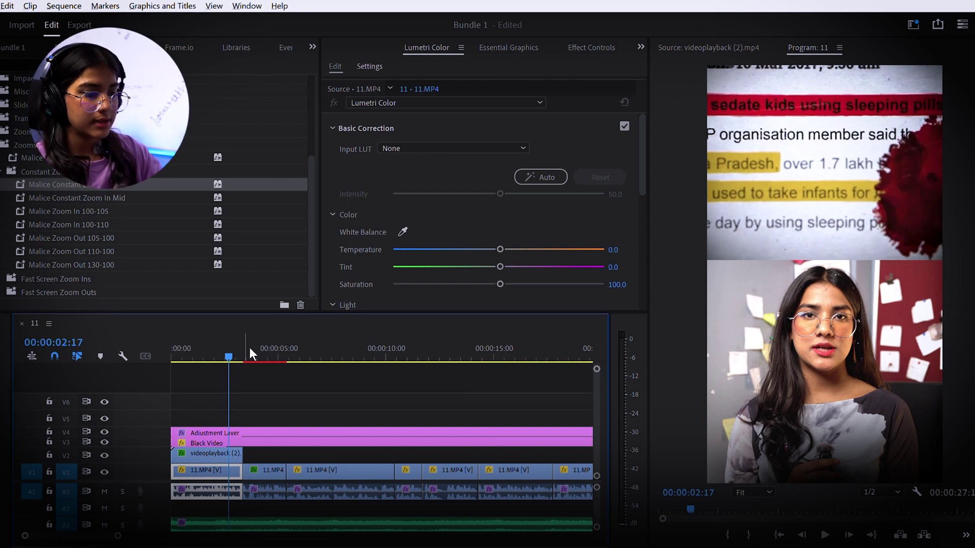
key(space)
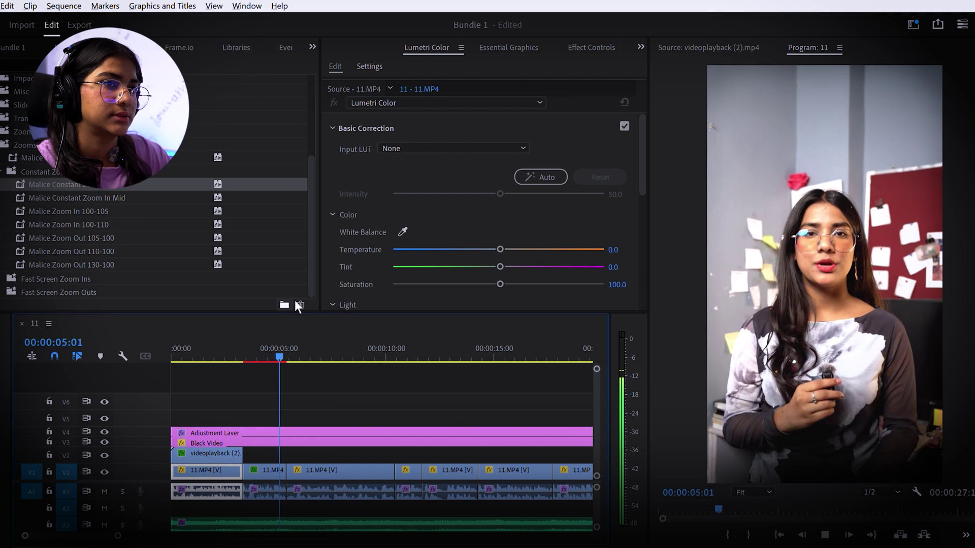
- Place the True and wrong sound effect green screen video on V2 at 00:00:03:09, directly after the videoplayback (2).mp4 overlay
drag(310, 341, 250, 354)
key(Right)
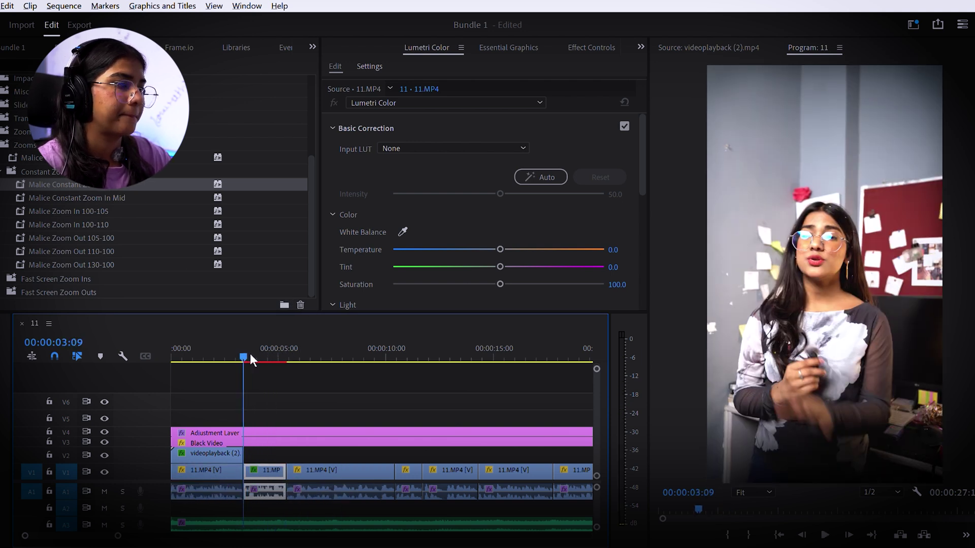
key(shift+1)
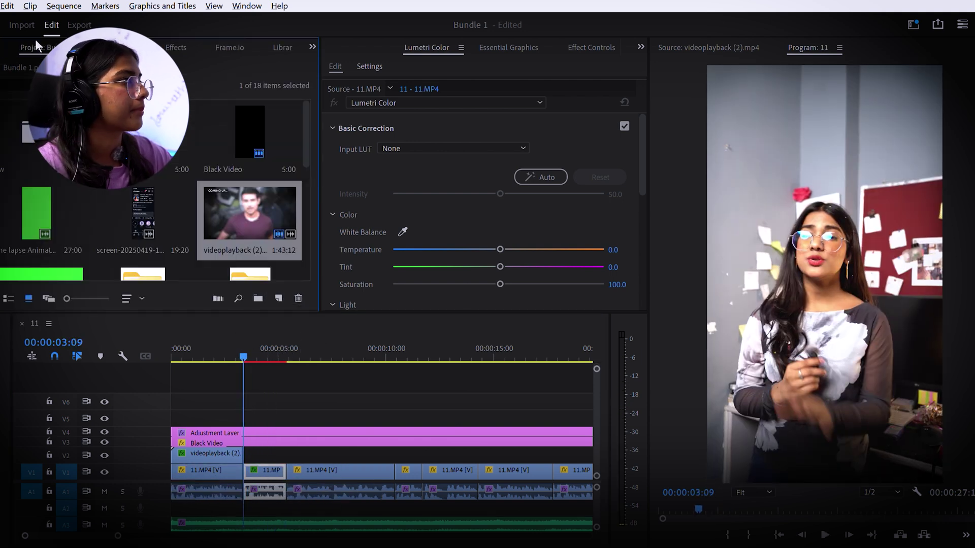
scroll(188, 202, down, 2)
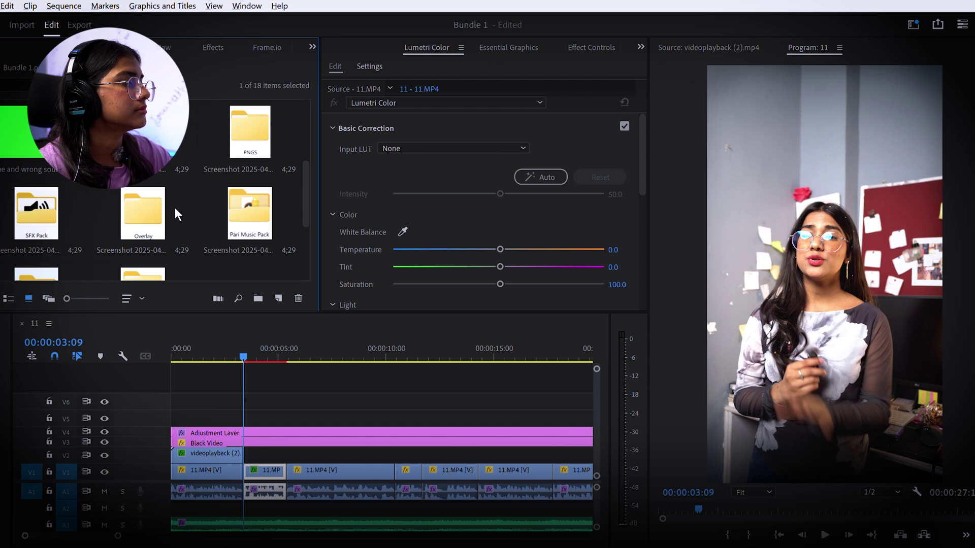
scroll(169, 209, up, 3)
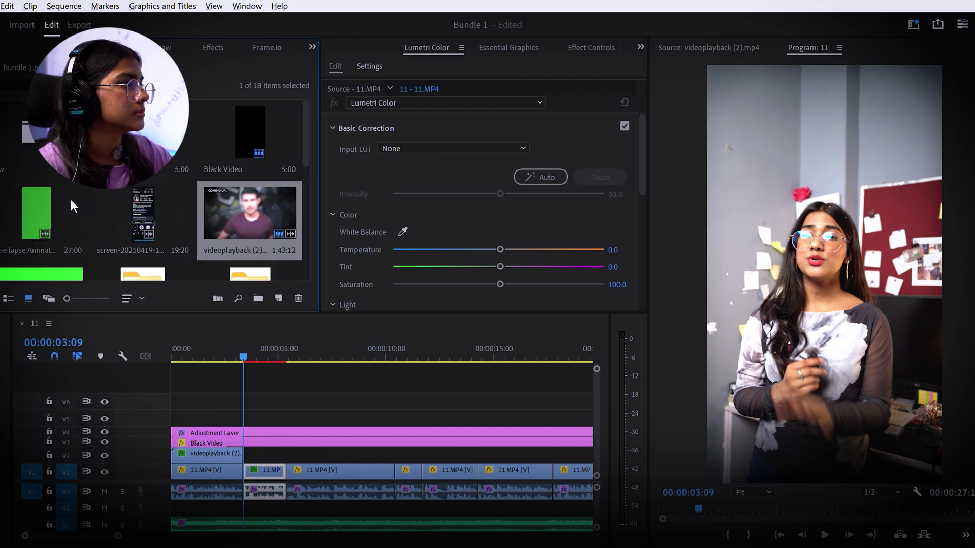
scroll(71, 200, down, 3)
double_click(35, 133)
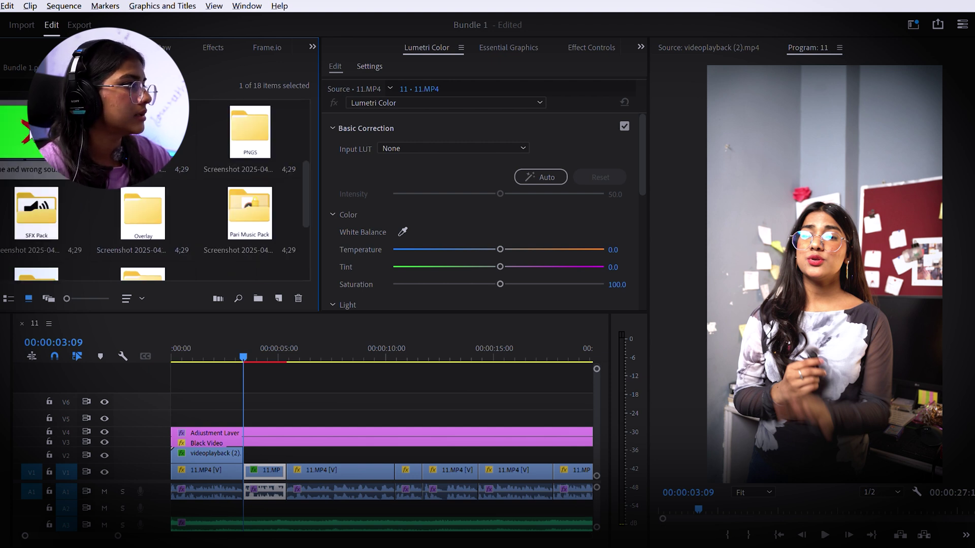
drag(744, 213, 247, 447)
- Try shortening the blank start of the green-screen clip on V2 and play the result
click(258, 506)
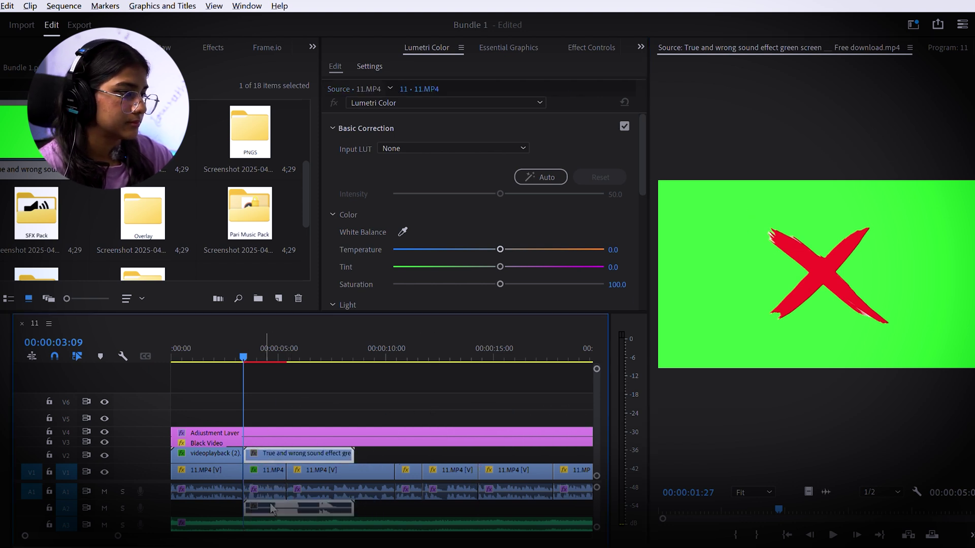
drag(257, 506, 279, 503)
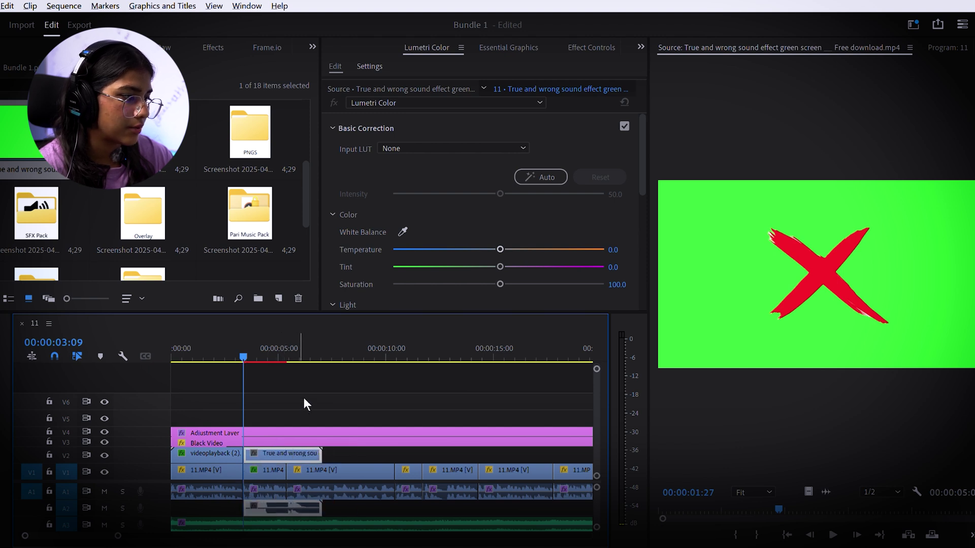
click(305, 394)
key(space)
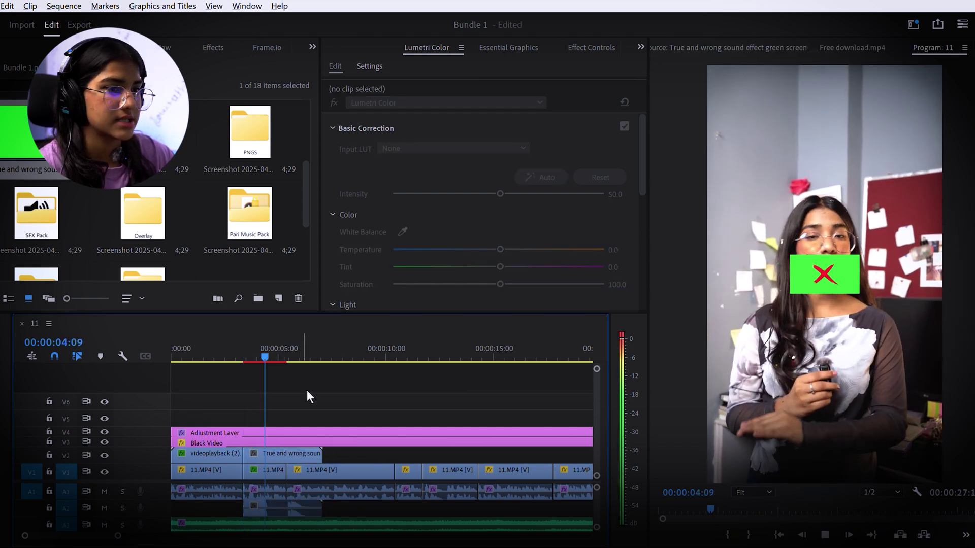
- Move the full-length green-screen clip later over the third 11.MP4 clip and split it at 00:00:06:18 and after the cross animation
click(325, 455)
drag(303, 451, 274, 451)
drag(289, 352, 322, 351)
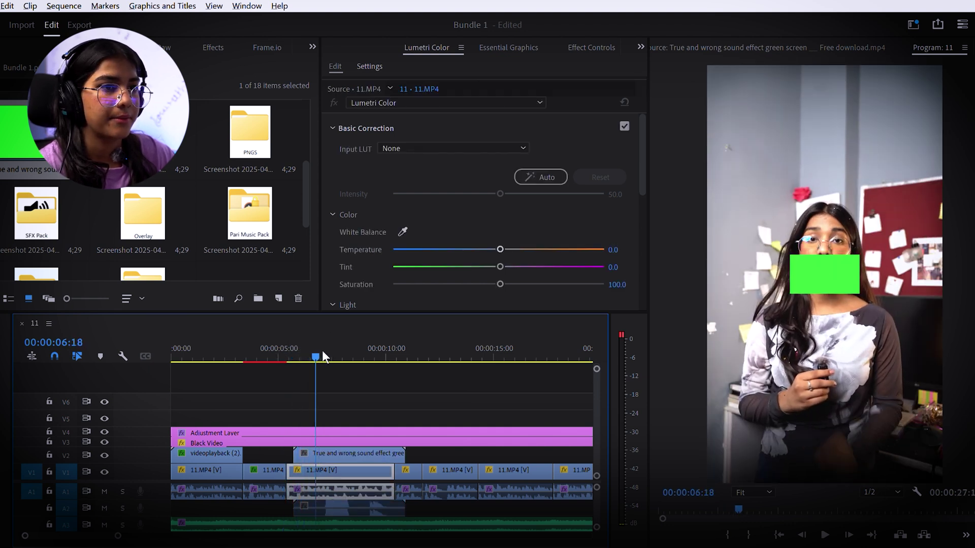
key(c)
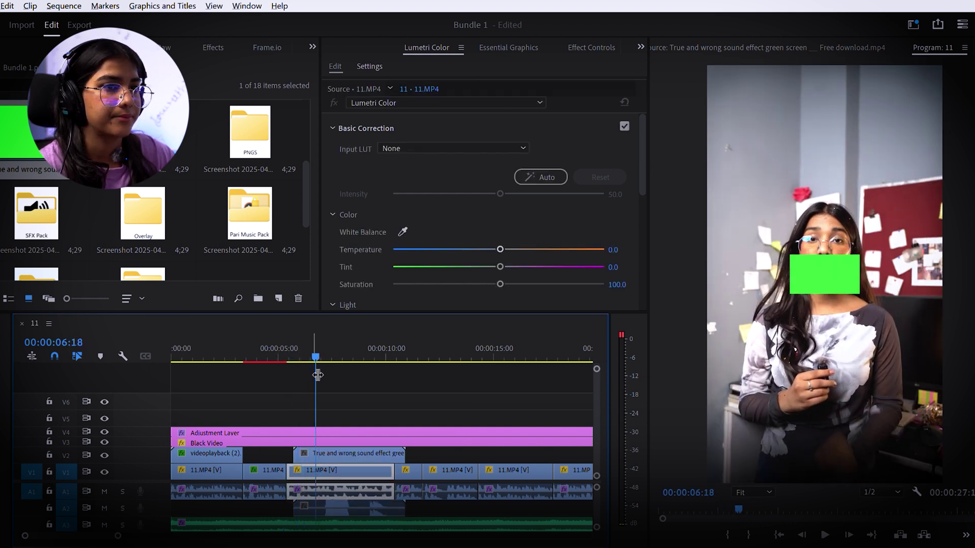
click(315, 453)
click(354, 453)
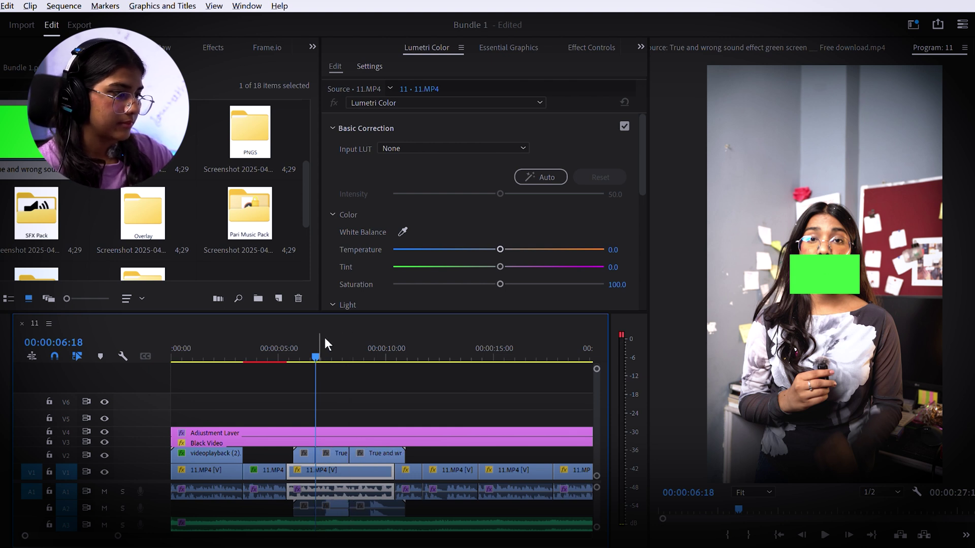
- Review and delete the check-mark segment, then move the cross segment to the start of the second 11.MP4 clip on V2
drag(324, 339, 360, 358)
key(space)
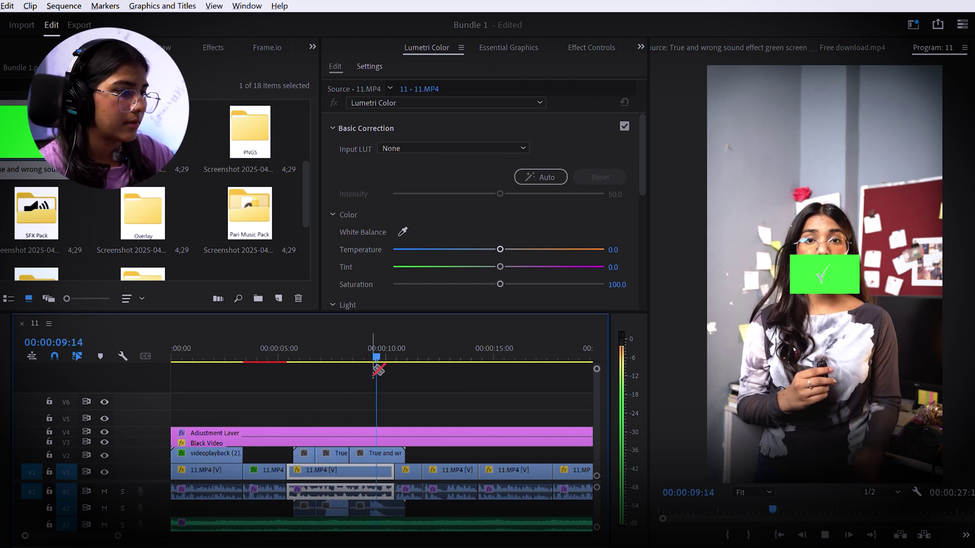
key(space)
key(v)
click(387, 505)
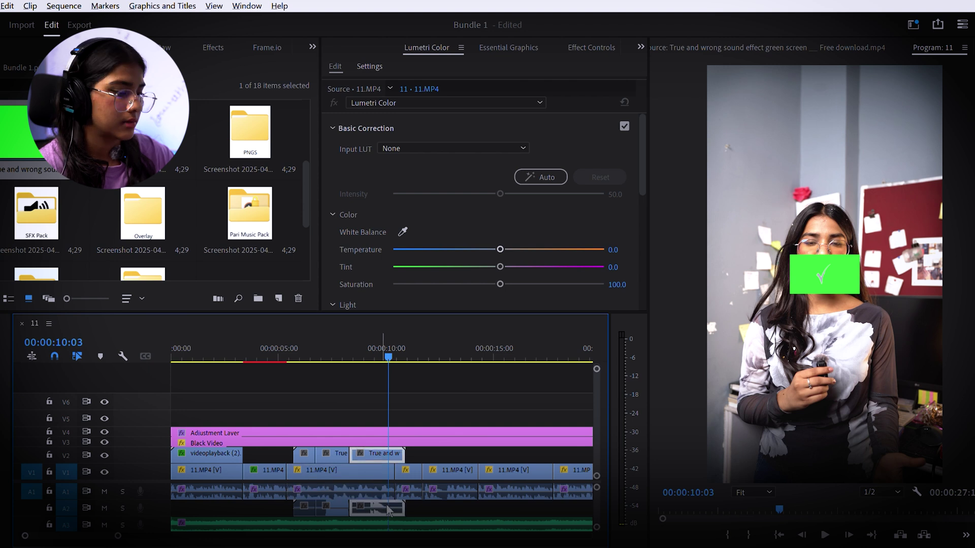
key(Delete)
drag(341, 504, 270, 502)
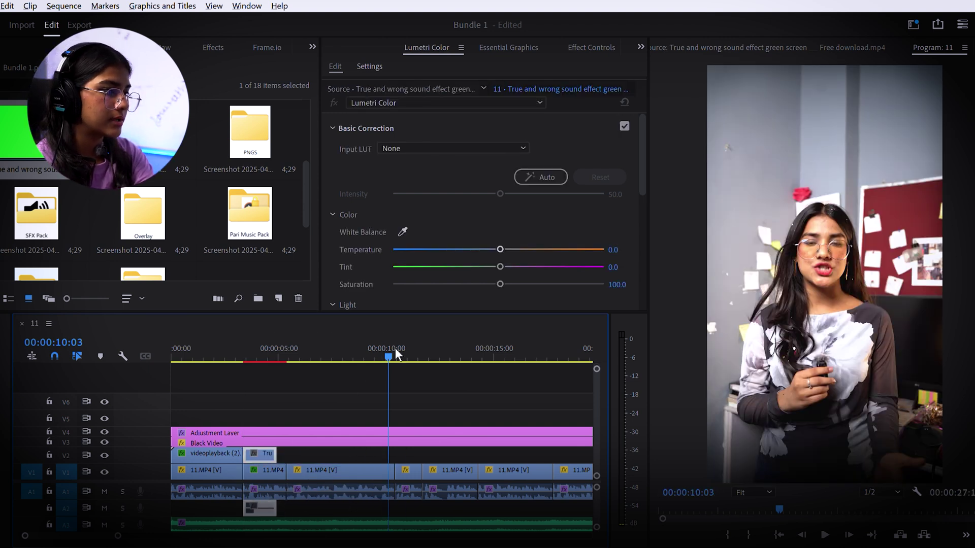
- Put the playhead on the cross at 00:00:04:07, select the cross segment and mute audio track A2
drag(395, 349, 263, 355)
click(268, 508)
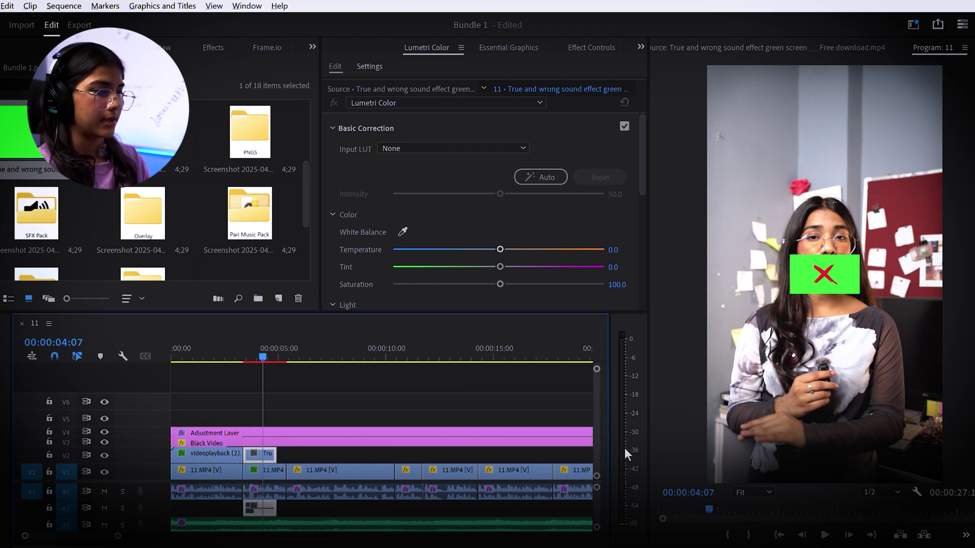
click(105, 508)
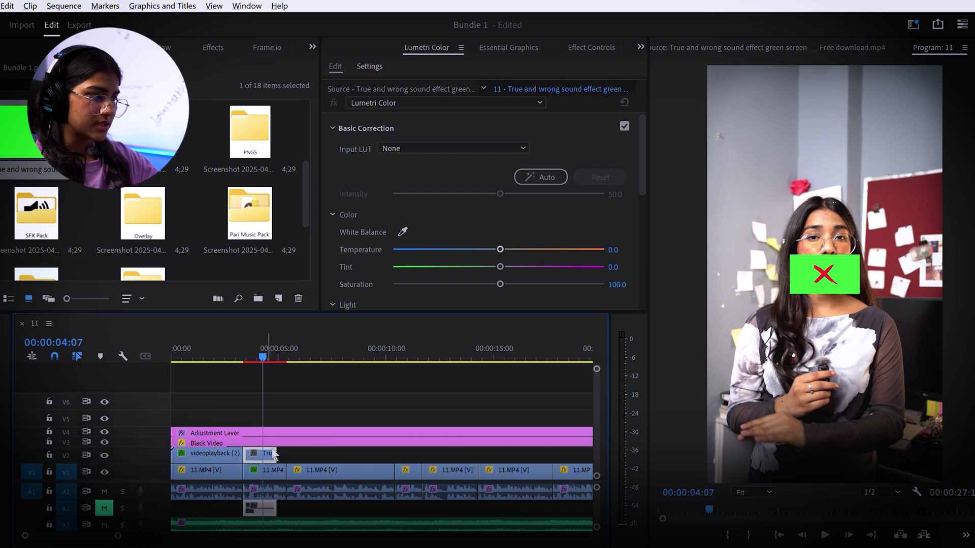
- Set the green-screen cross clip's scale to 201.0 and its position to 1080.0, 2636.0
click(547, 41)
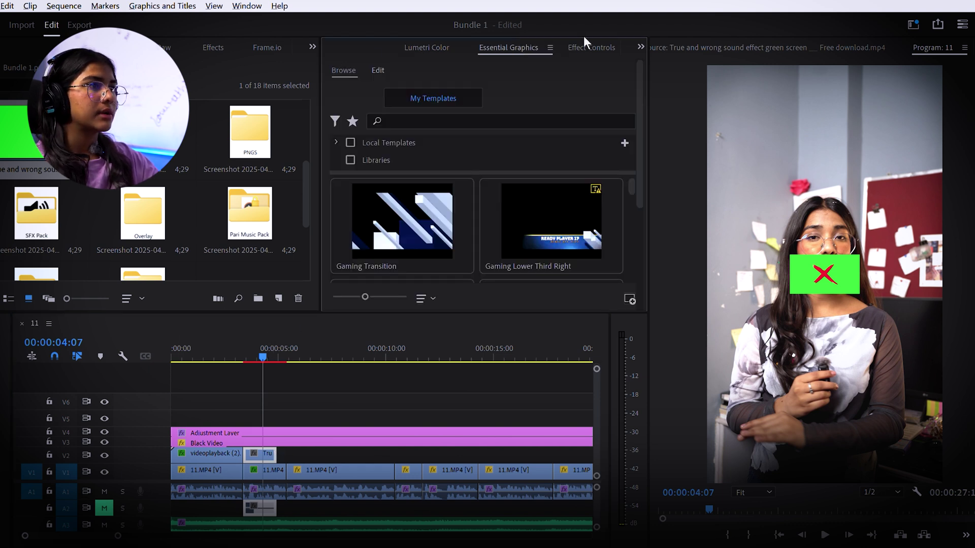
click(583, 42)
drag(432, 129, 830, 116)
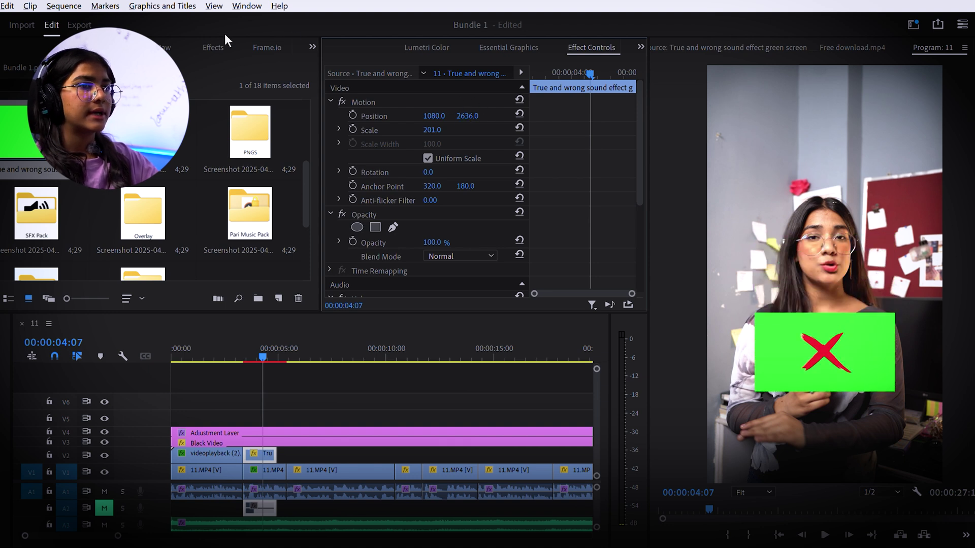
- Open the effects library search
click(214, 48)
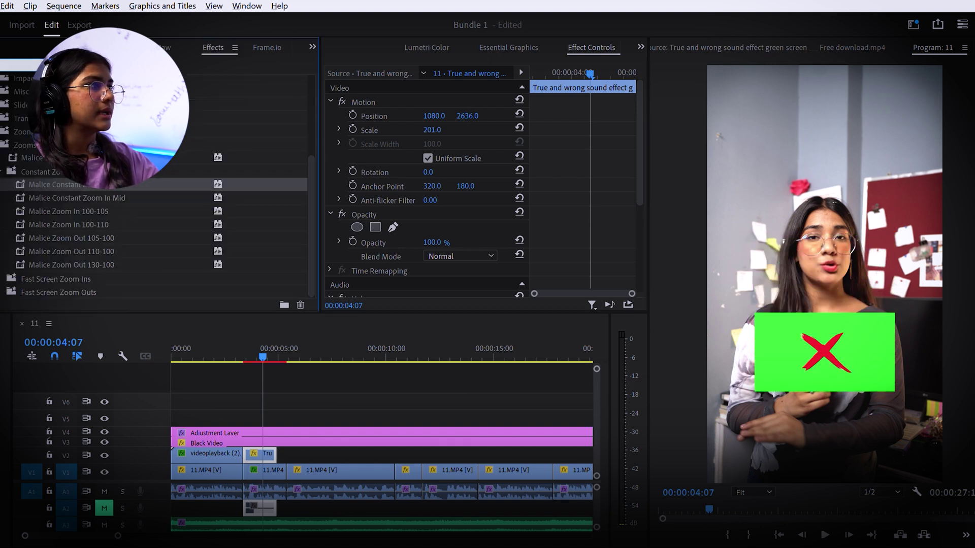
- Apply the Ultra Key effect to the green screen cross clip on V2 and sample its green background as the key color
text(key)
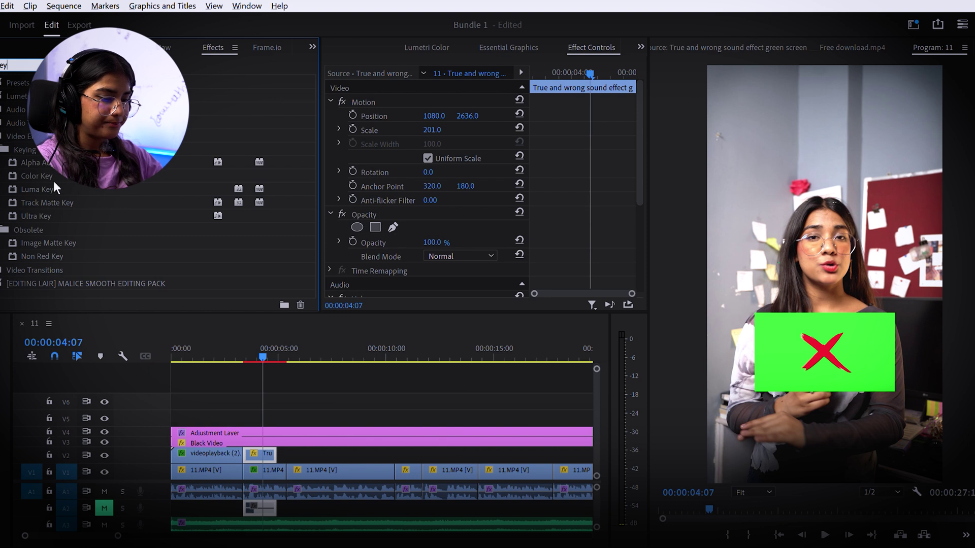
click(47, 215)
drag(123, 217, 261, 454)
scroll(437, 244, down, 3)
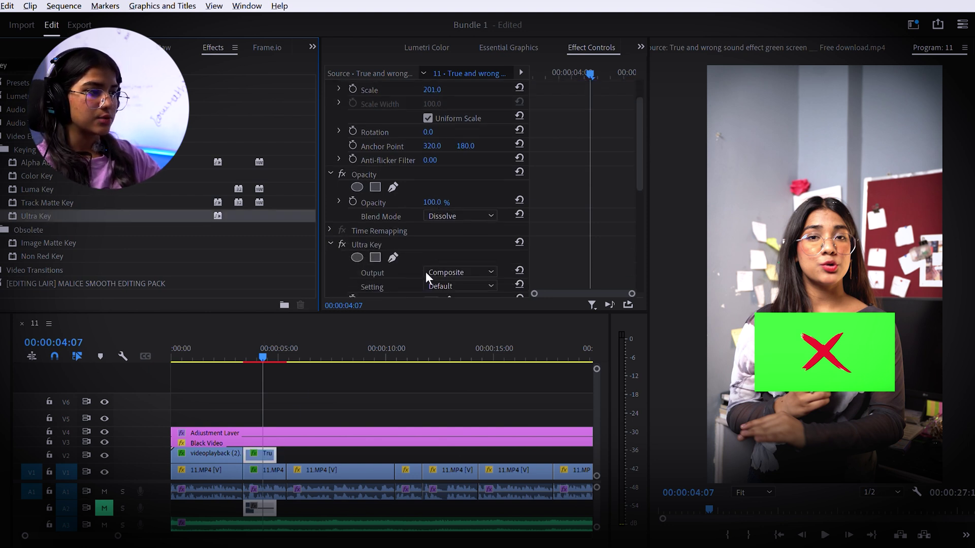
key(ctrl+z)
scroll(419, 257, down, 3)
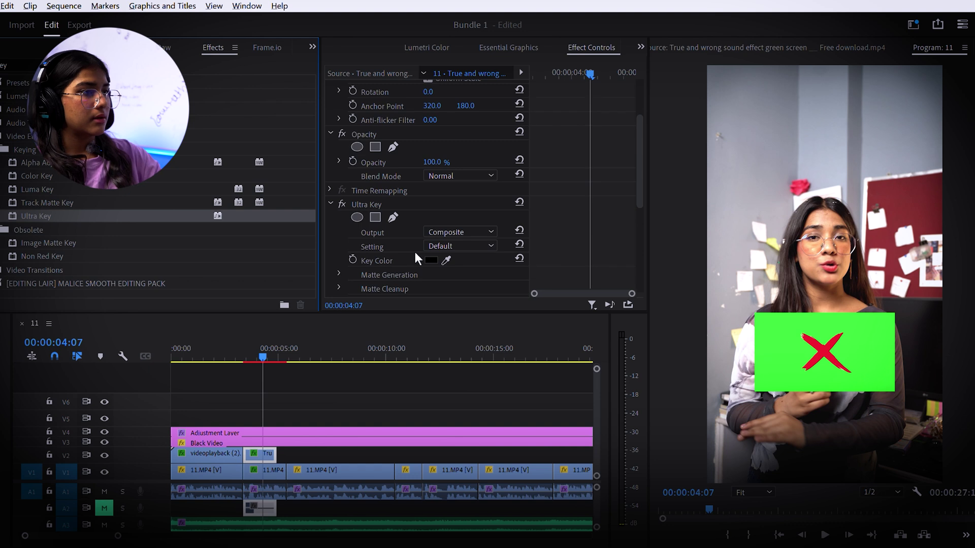
click(446, 260)
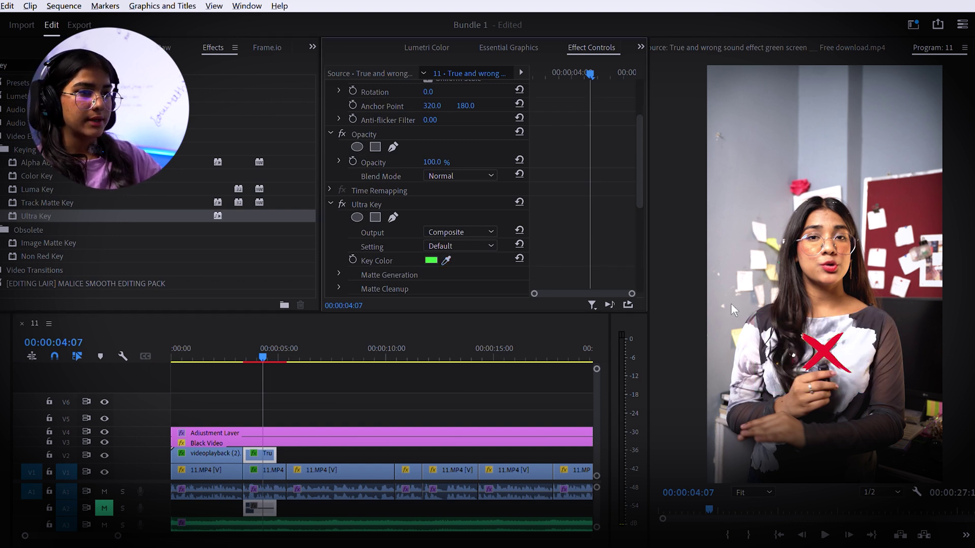
- Refine the Ultra Key matte with transparency 67, highlight 0, shadow 0, tolerance 0 and choke 31
scroll(401, 261, down, 4)
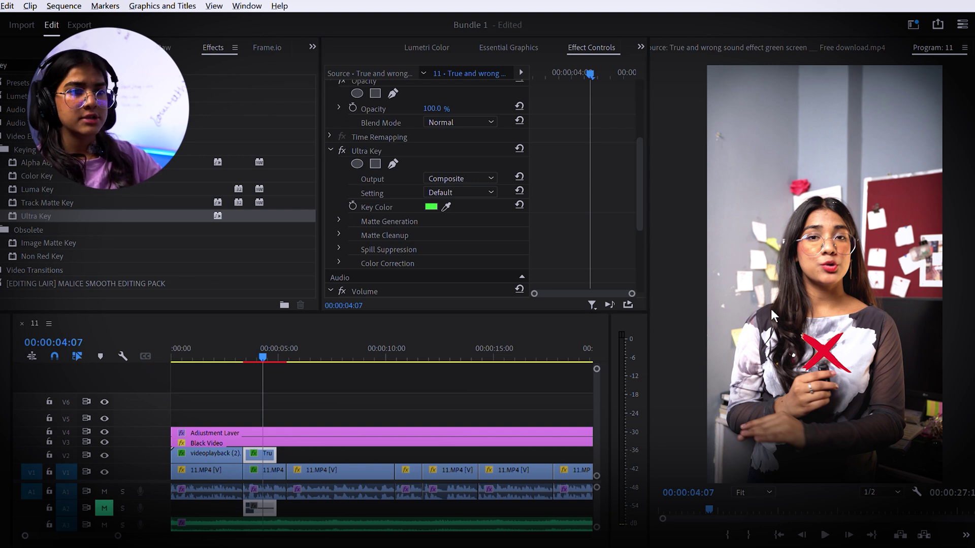
scroll(774, 439, up, 5)
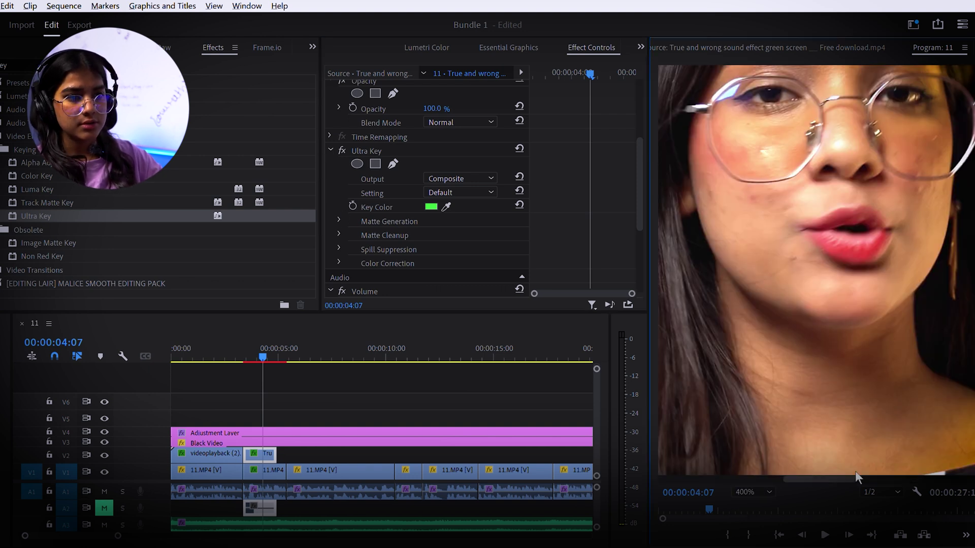
scroll(868, 325, down, 5)
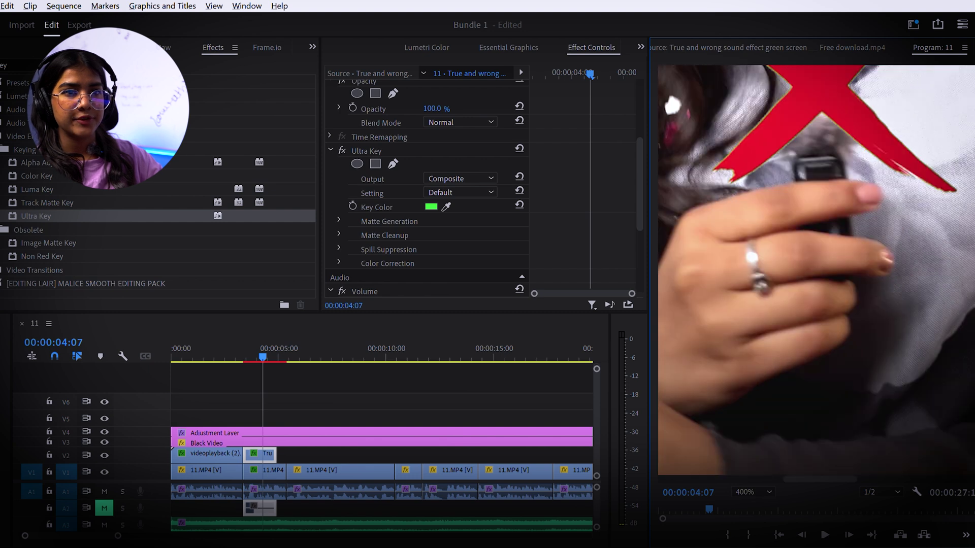
click(356, 213)
drag(430, 229, 441, 249)
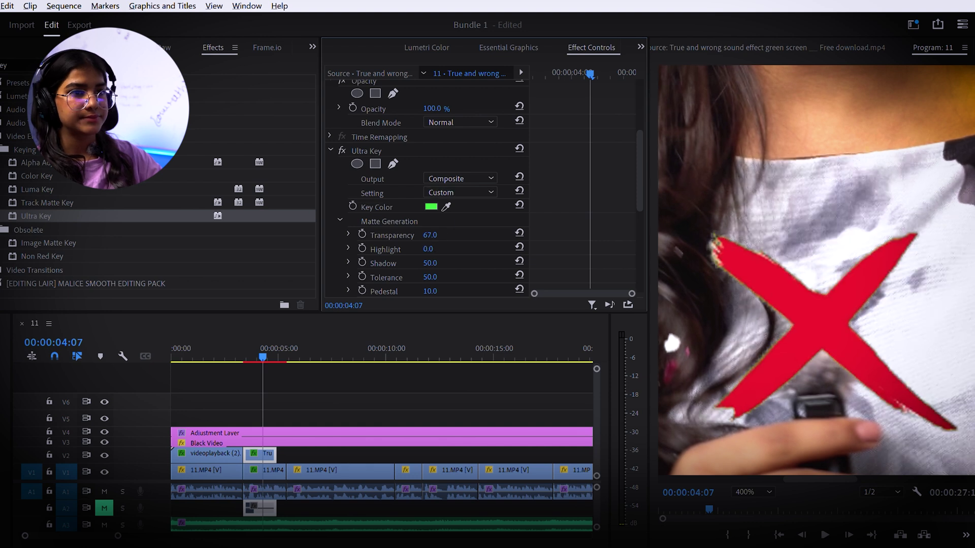
scroll(452, 252, down, 3)
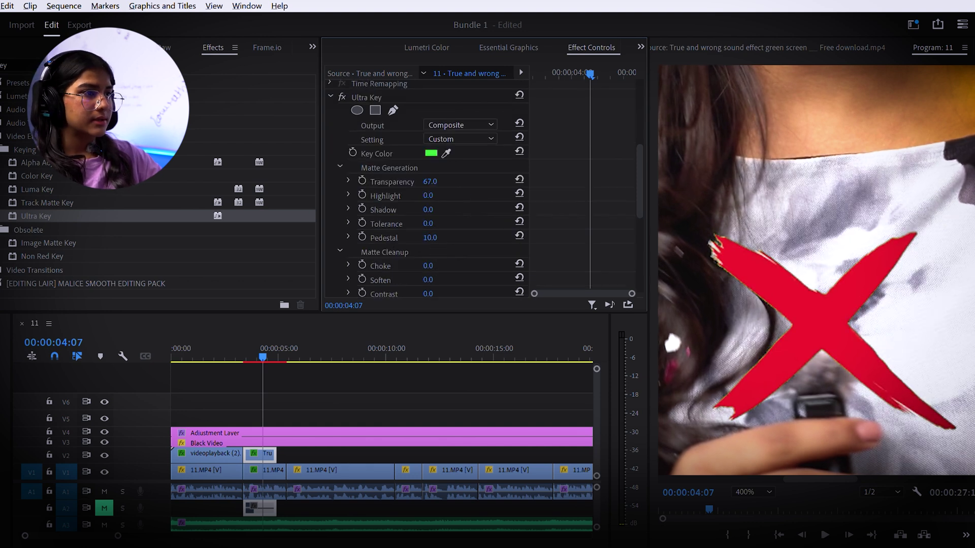
drag(429, 265, 447, 255)
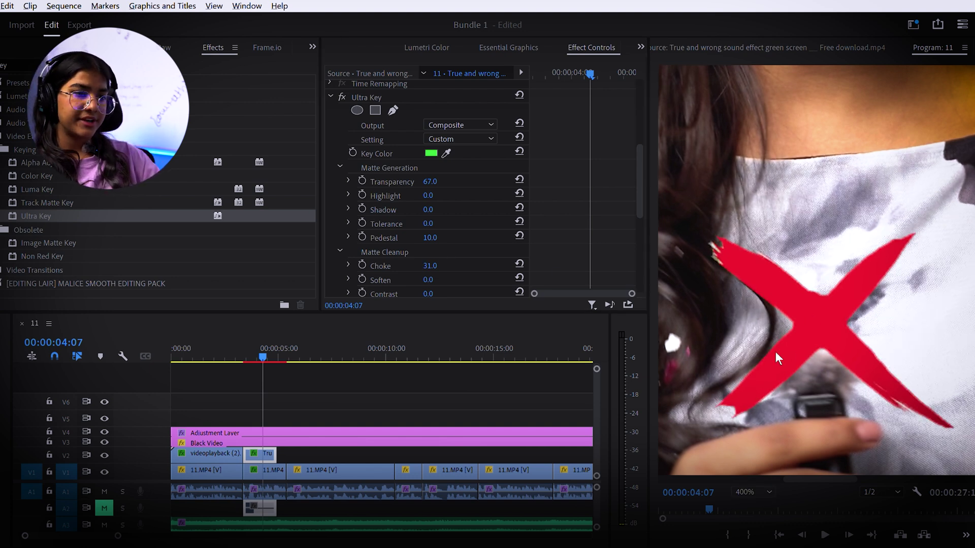
- Fit the preview to the frame and set the cross clip's scale to 362 and vertical position to 2737
click(769, 318)
click(289, 410)
click(265, 451)
drag(434, 120, 475, 107)
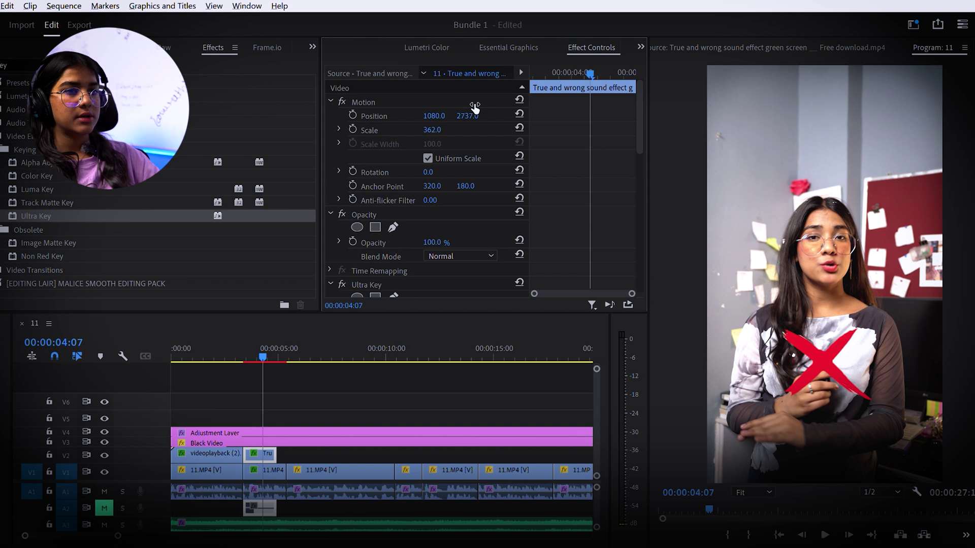
- Move and trim the cross overlay on V2 to run from about 00:00:04:07 to the end of the clip beneath it, and save the project
click(228, 357)
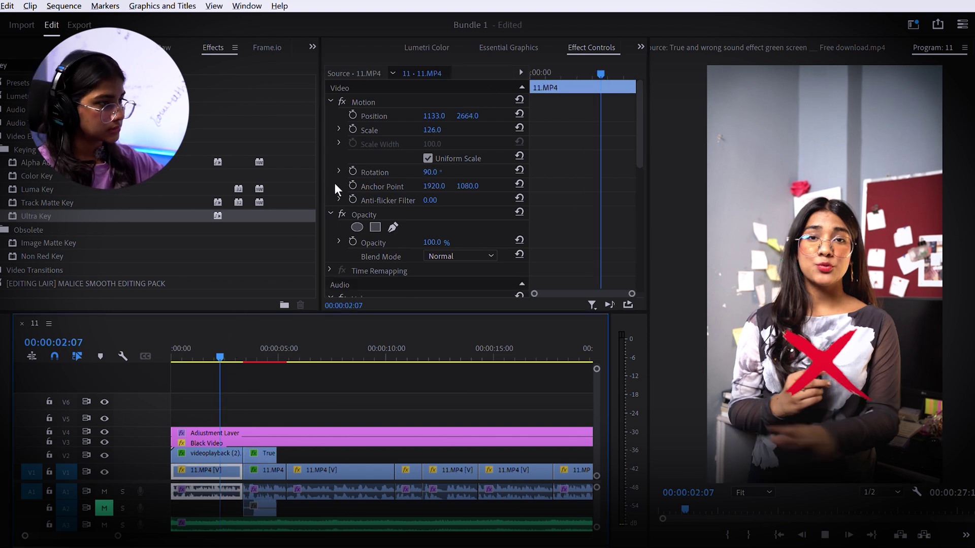
key(space)
key(space)
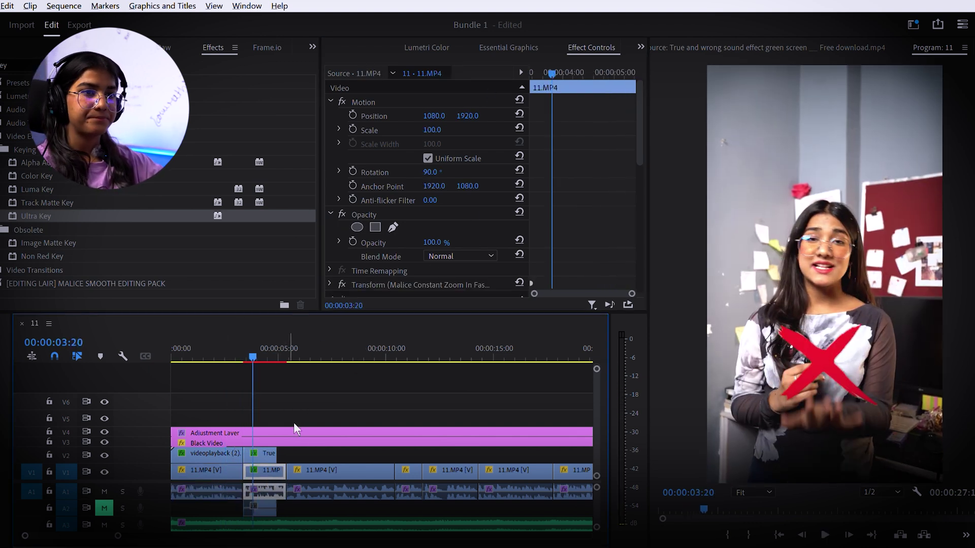
key(space)
drag(269, 451, 293, 449)
key(space)
key(space)
drag(293, 350, 257, 353)
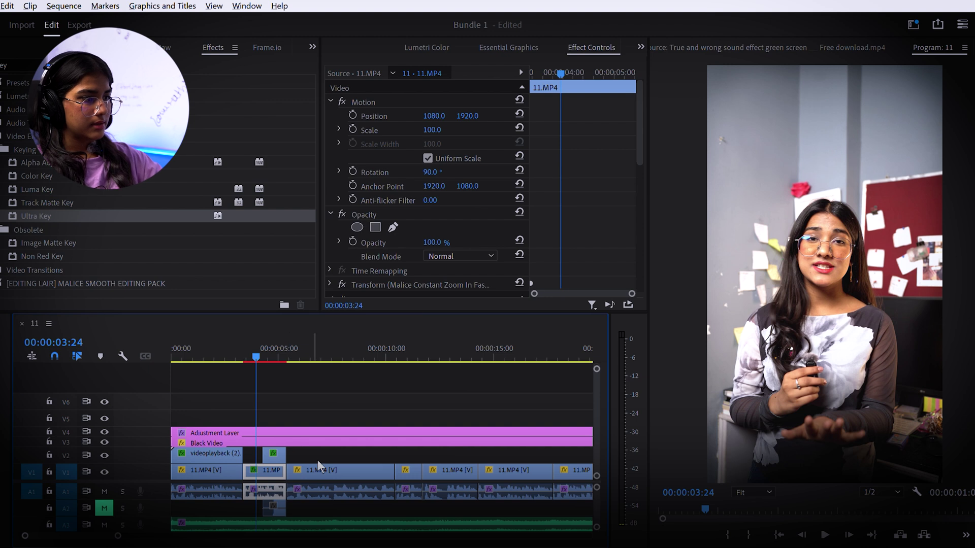
key(ctrl+s)
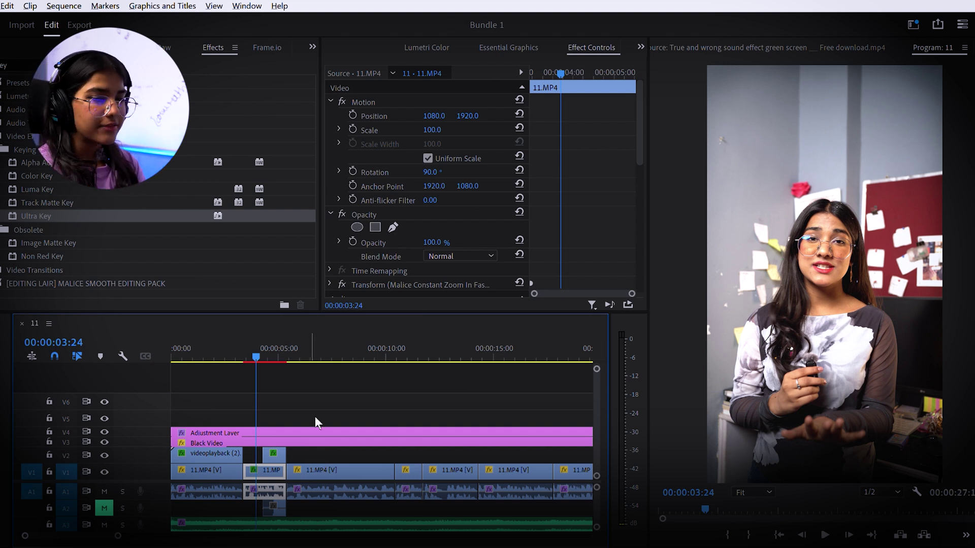
- Apply the Gaussian Blur effect to the 11.MP4 clip on V1 that starts at 00:00:05:10
key(space)
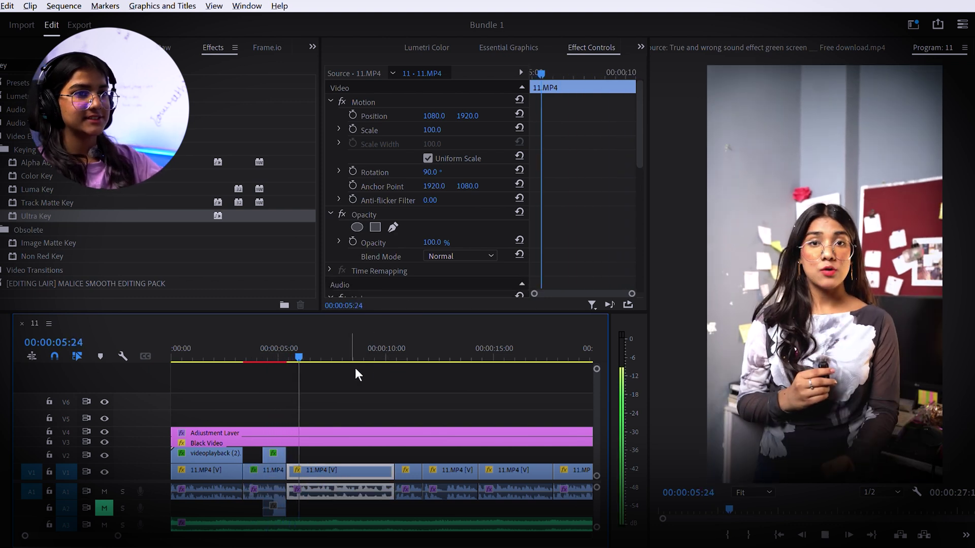
click(289, 351)
drag(296, 349, 294, 351)
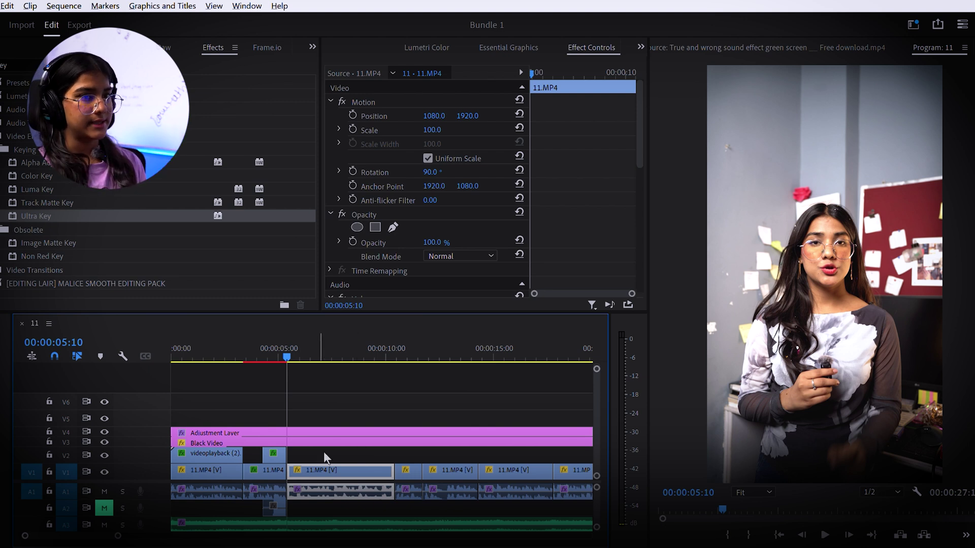
click(113, 65)
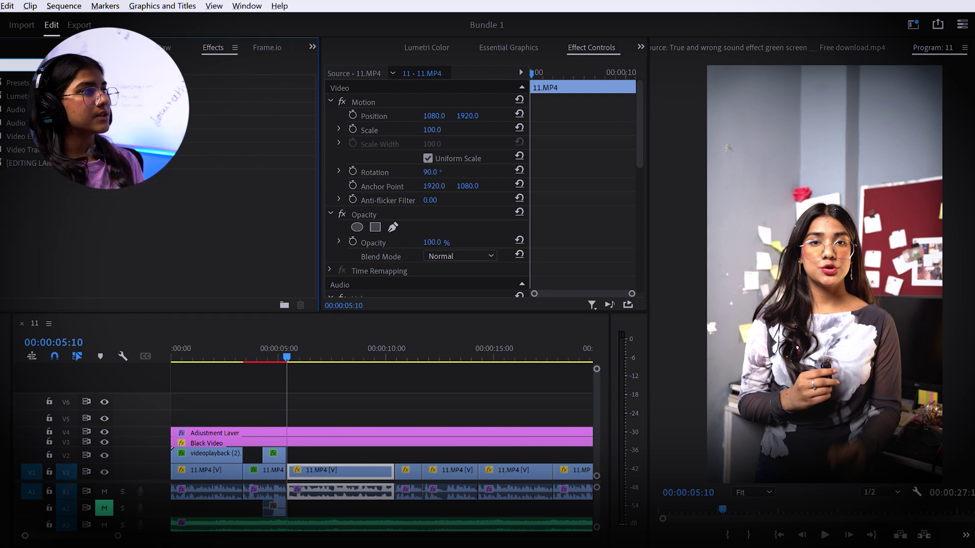
text(a)
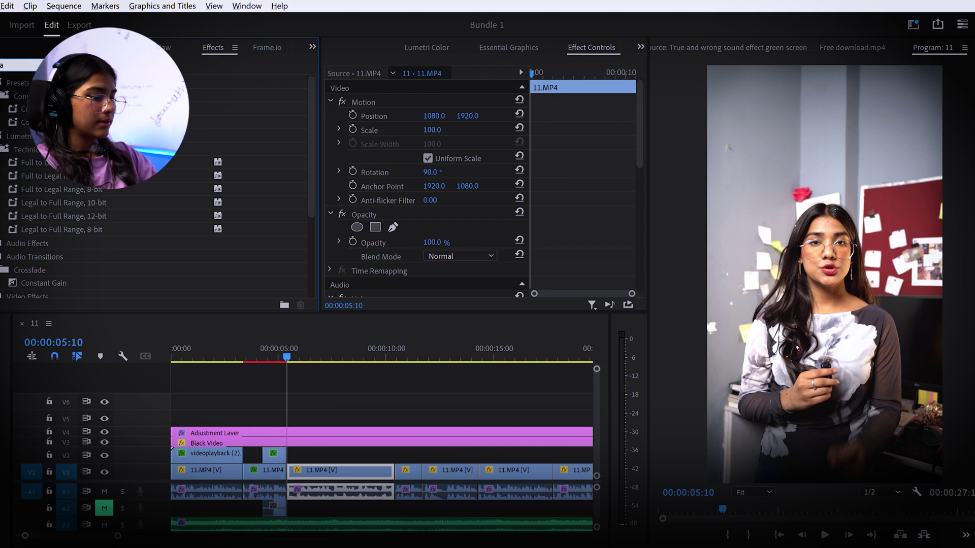
text(u)
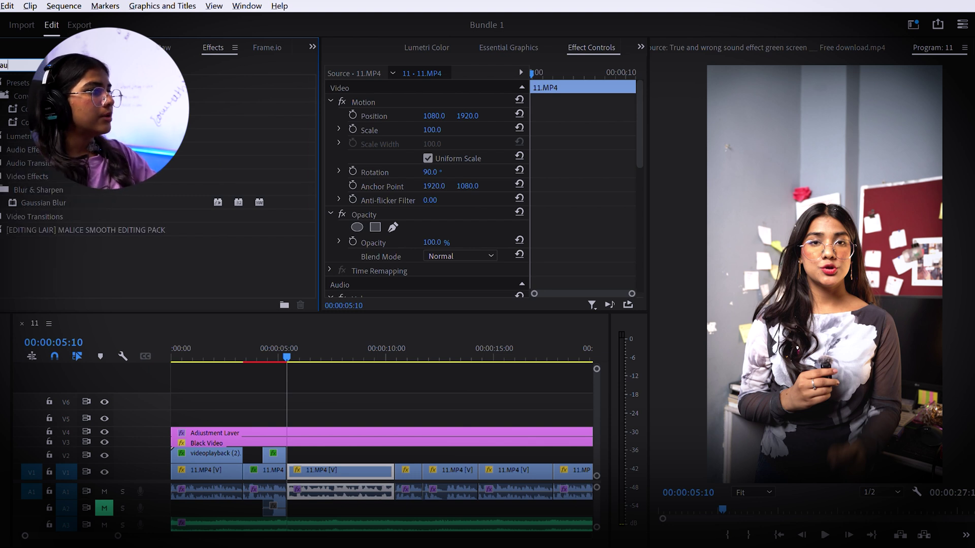
drag(76, 201, 325, 470)
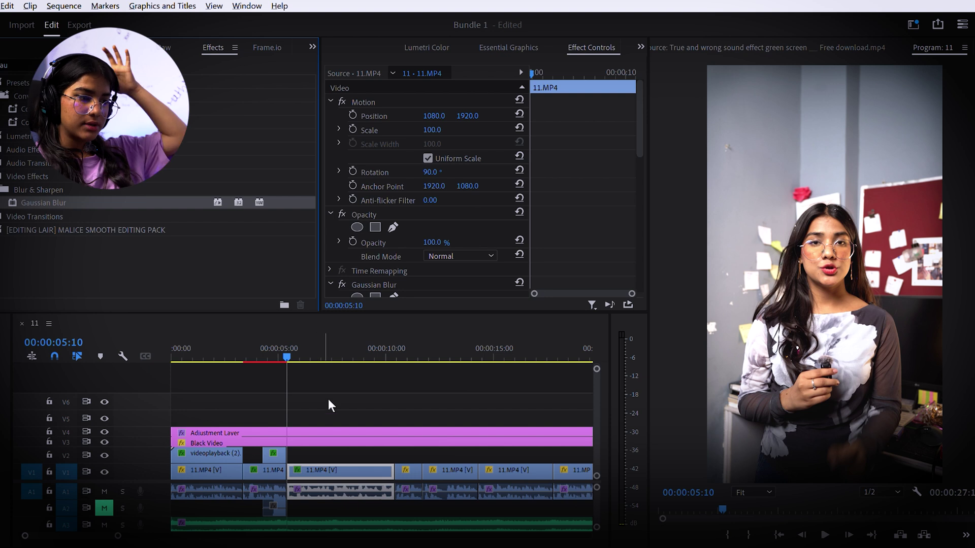
- Apply Gaussian Blur to the next three 11.MP4 clips on V1
drag(139, 206, 413, 467)
click(467, 472)
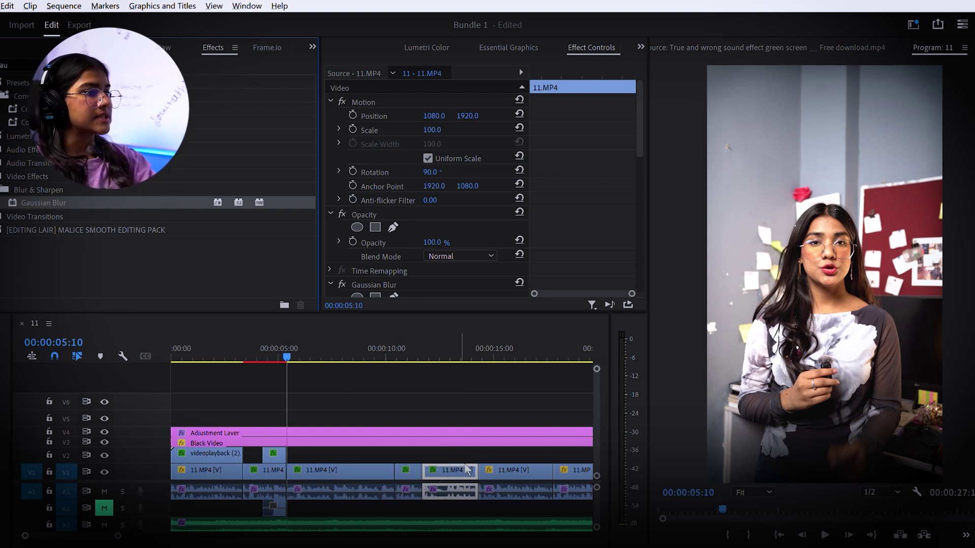
scroll(378, 442, down, 3)
drag(339, 263, 358, 470)
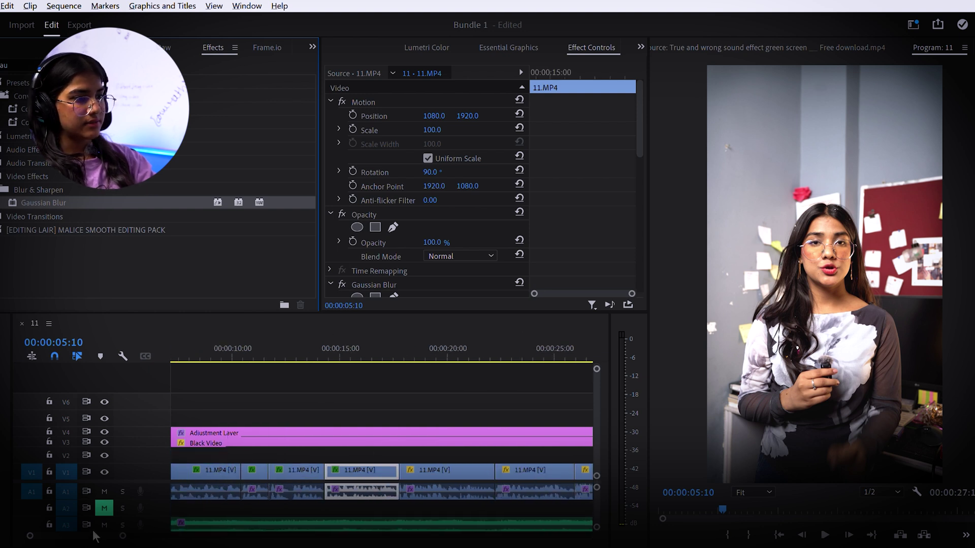
drag(94, 536, 71, 529)
- Add a Blurriness keyframe of 0 at 00:00:05:11 on the third 11.MP4 clip
click(342, 470)
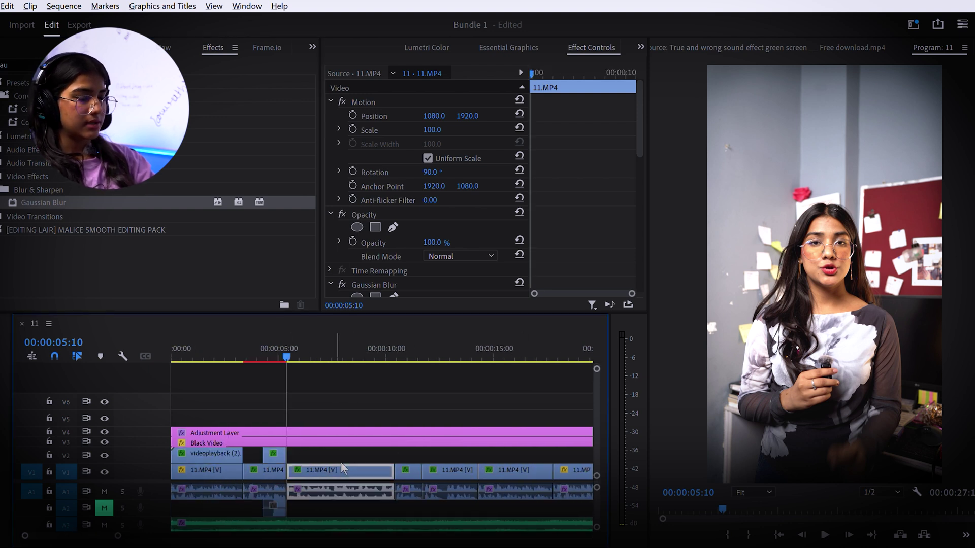
scroll(396, 228, down, 4)
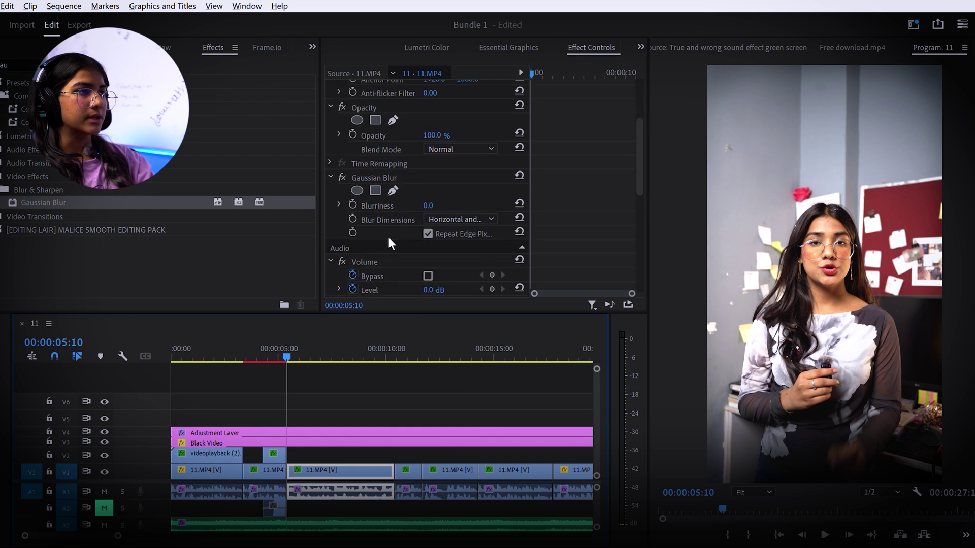
click(536, 59)
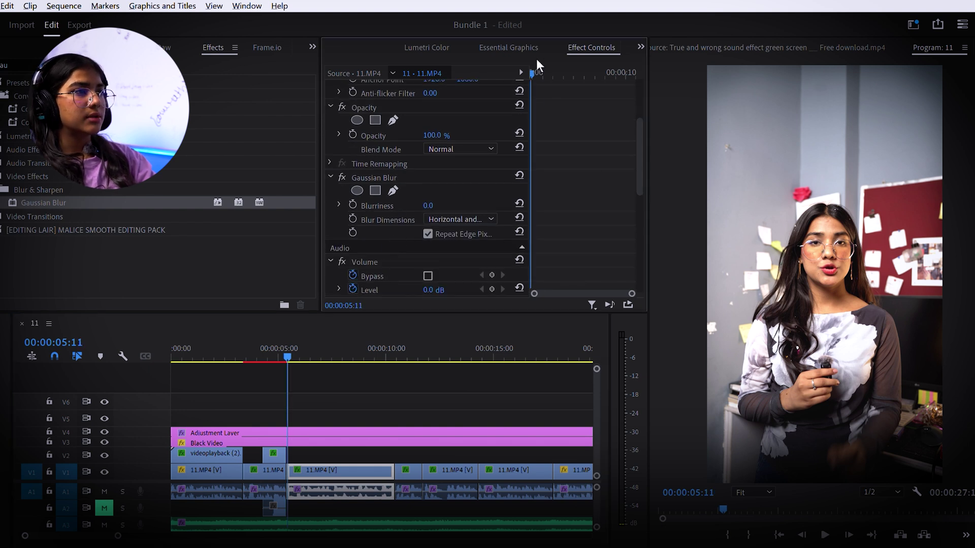
click(353, 204)
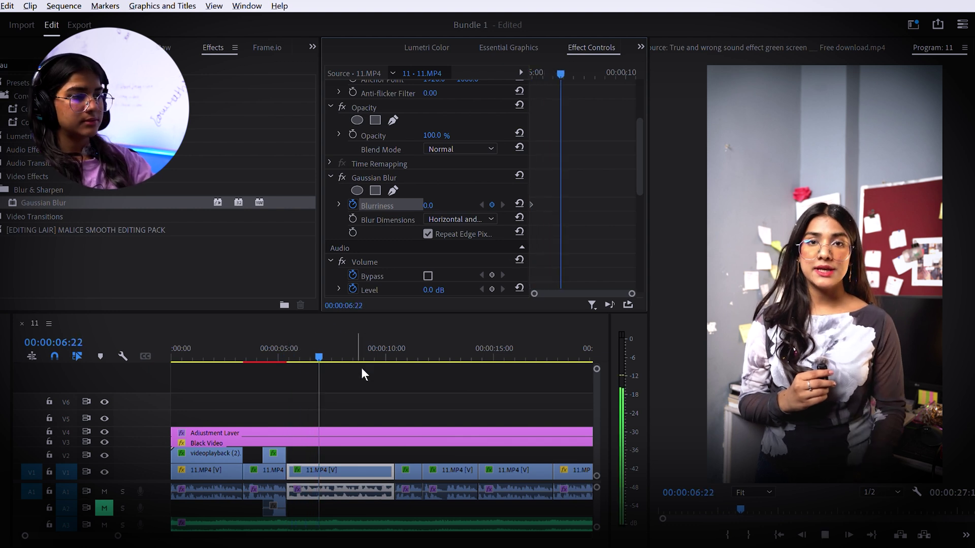
- Add a second Blurriness keyframe at 00:00:07:10 and set its value to 50
key(space)
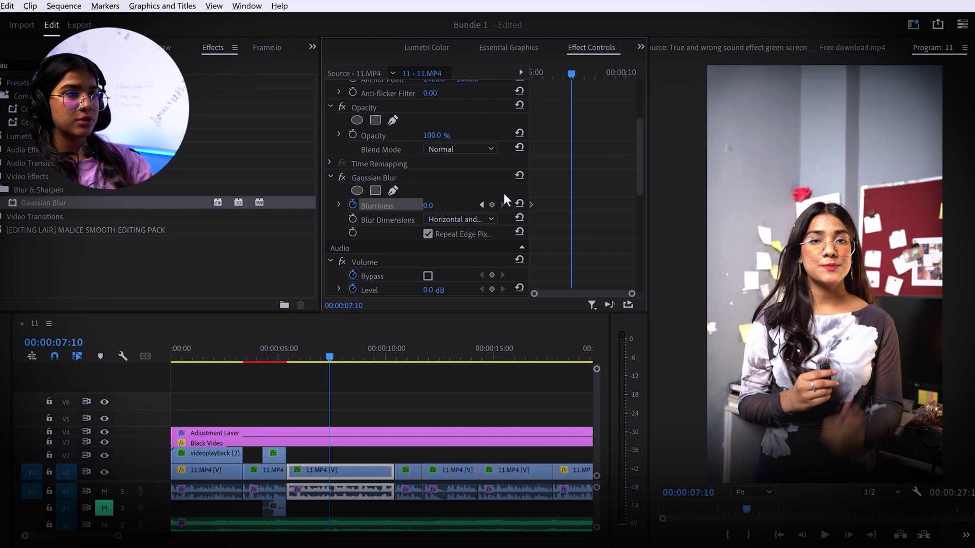
click(491, 204)
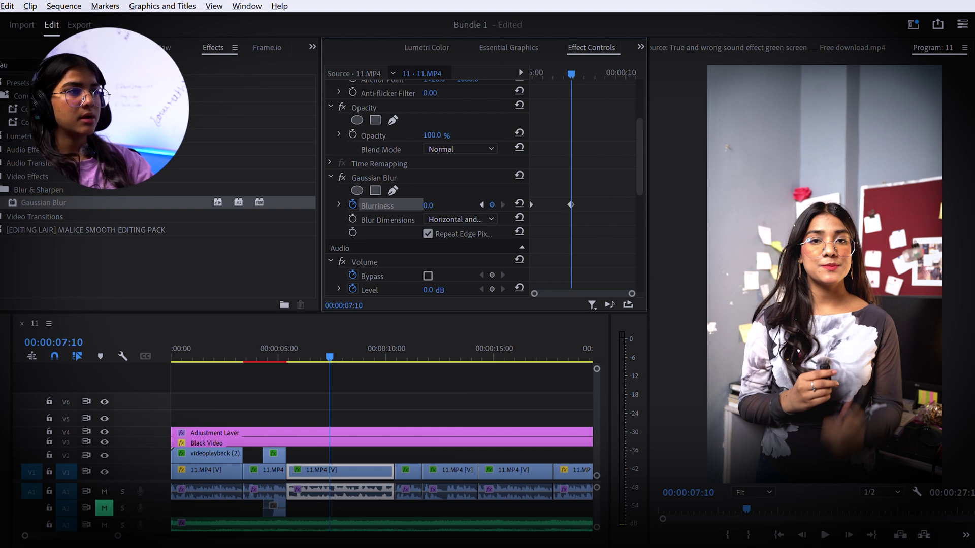
drag(428, 205, 444, 206)
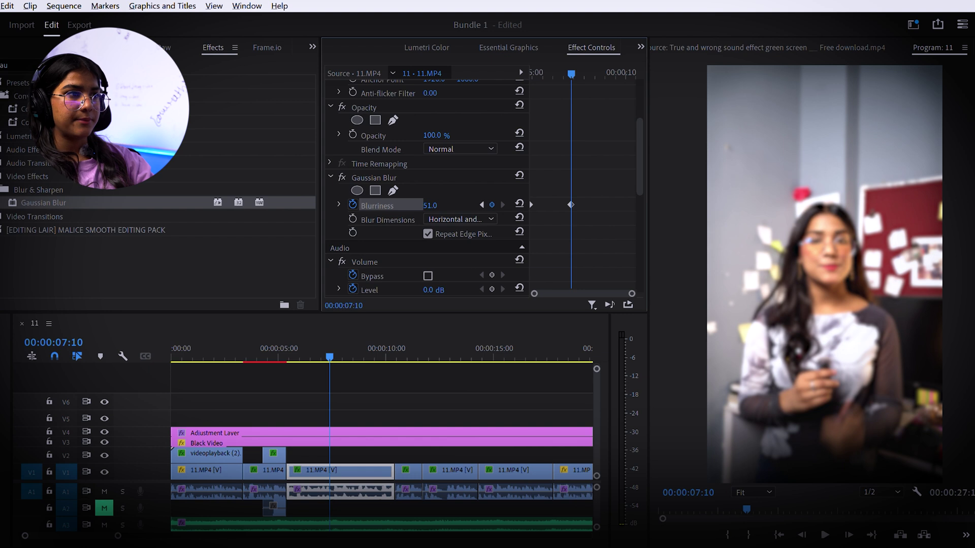
click(438, 203)
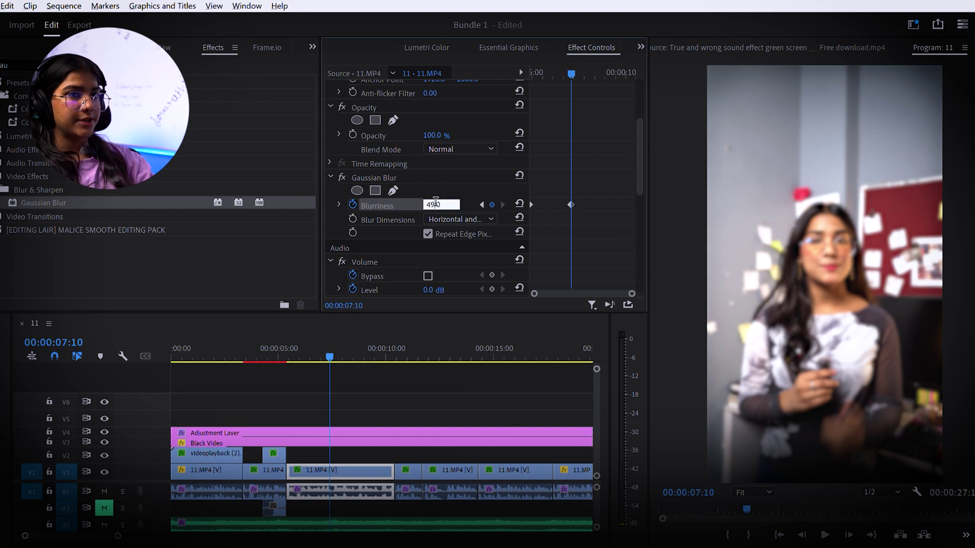
text(4)
key(BackSpace)
text(50)
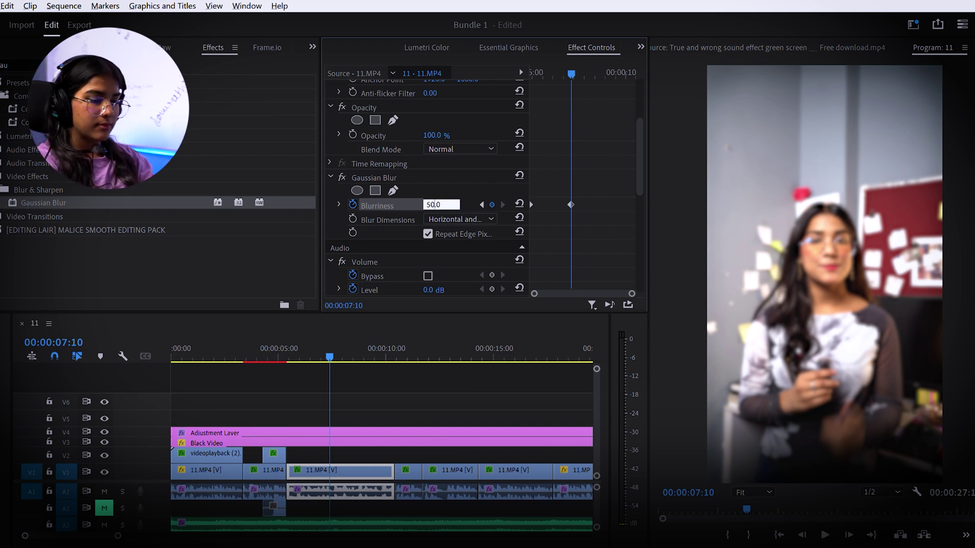
click(415, 406)
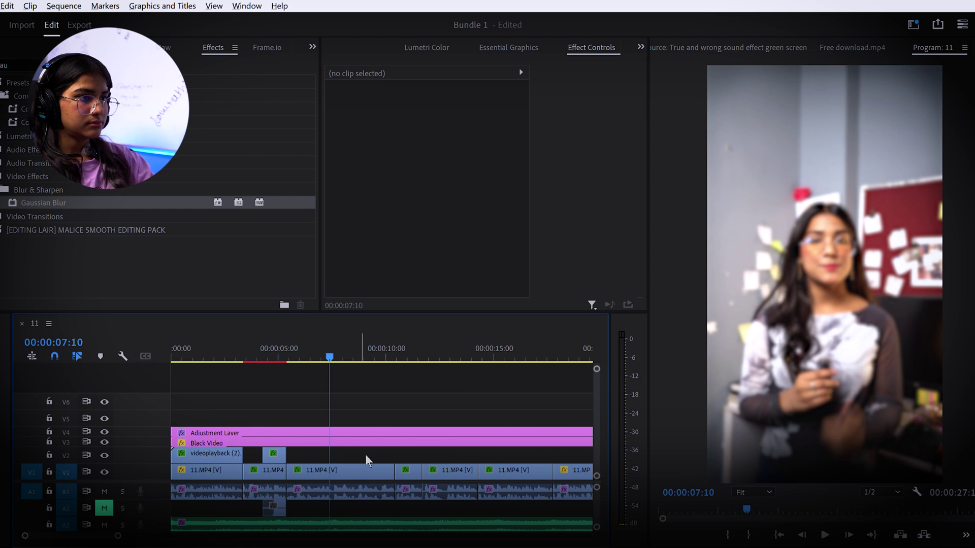
- Apply easing to the Blurriness keyframe at 00:00:07:10 on the third 11.MP4 clip on V1
click(367, 469)
scroll(568, 243, down, 4)
click(572, 204)
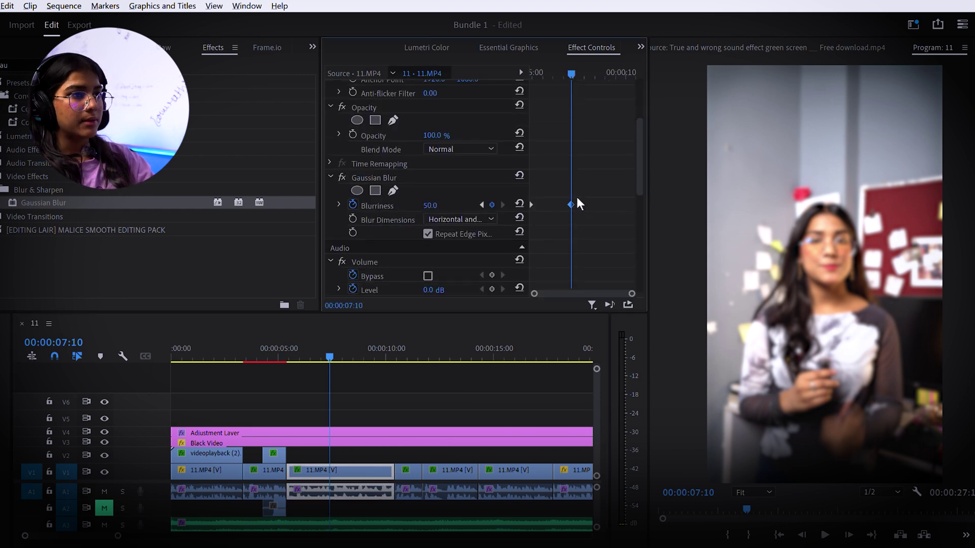
click(641, 388)
click(536, 194)
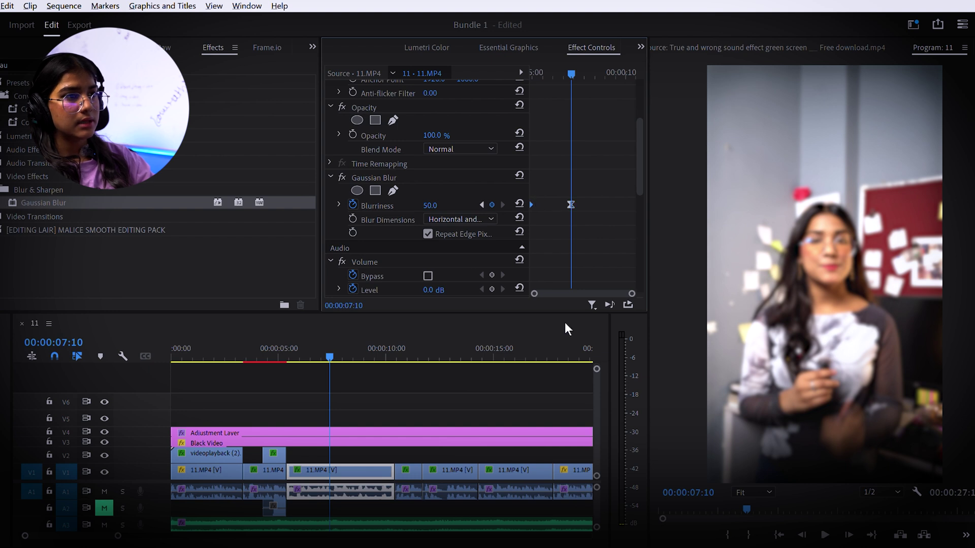
click(409, 405)
- Review the following clips and remove Gaussian Blur from the 11.MP4 clip at 00:00:14:23
drag(335, 354, 416, 355)
key(space)
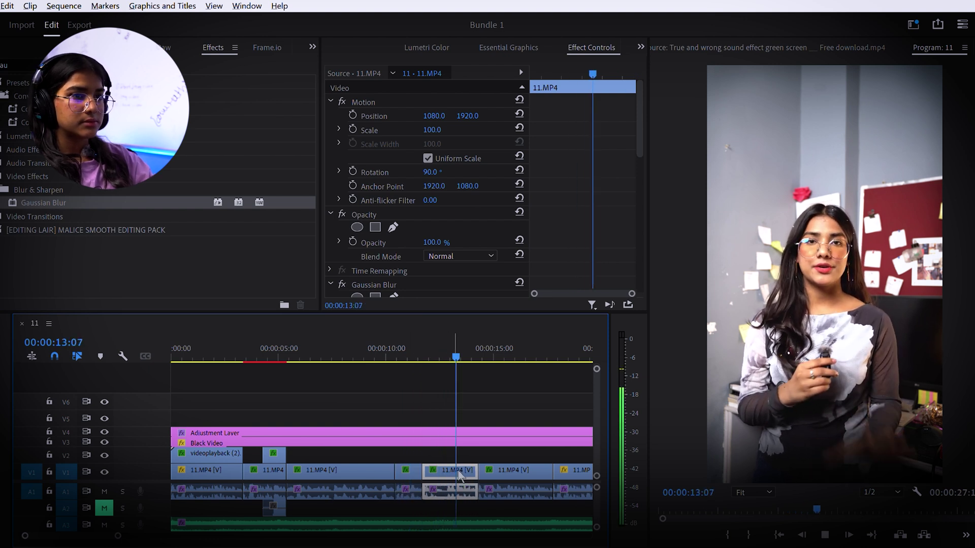
key(space)
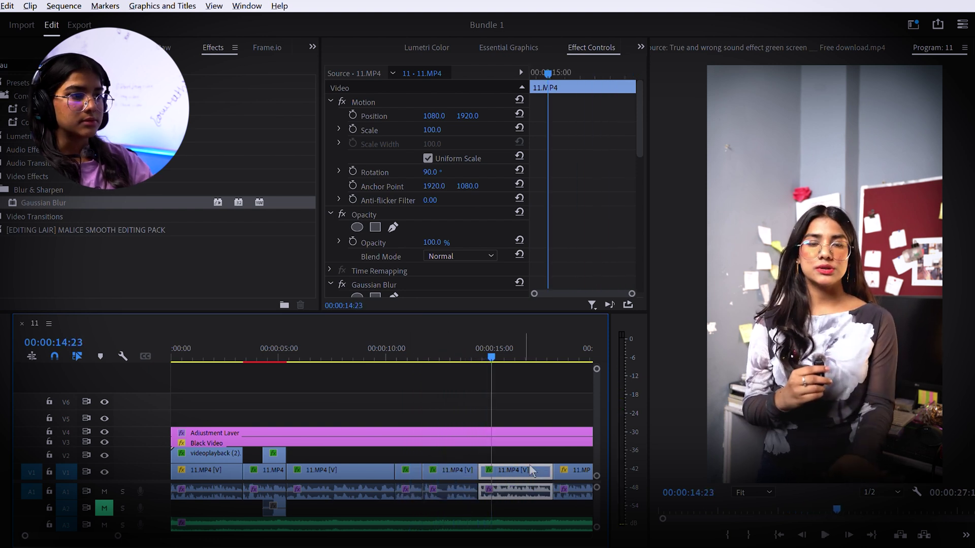
scroll(362, 194, down, 2)
click(422, 245)
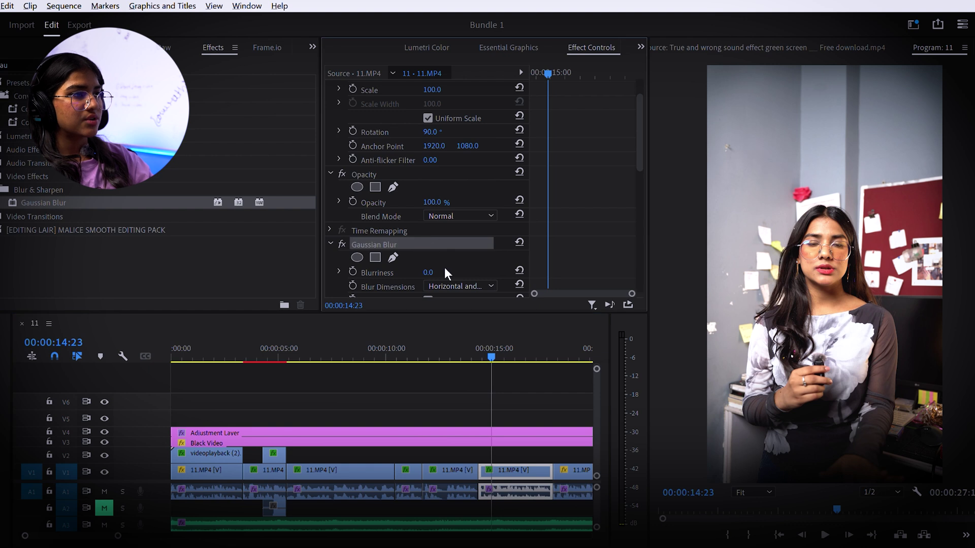
key(Delete)
- Set the Gaussian Blur Blurriness to 50 on the 11.MP4 clip at 00:00:13:18
drag(492, 343, 466, 349)
scroll(414, 218, down, 1)
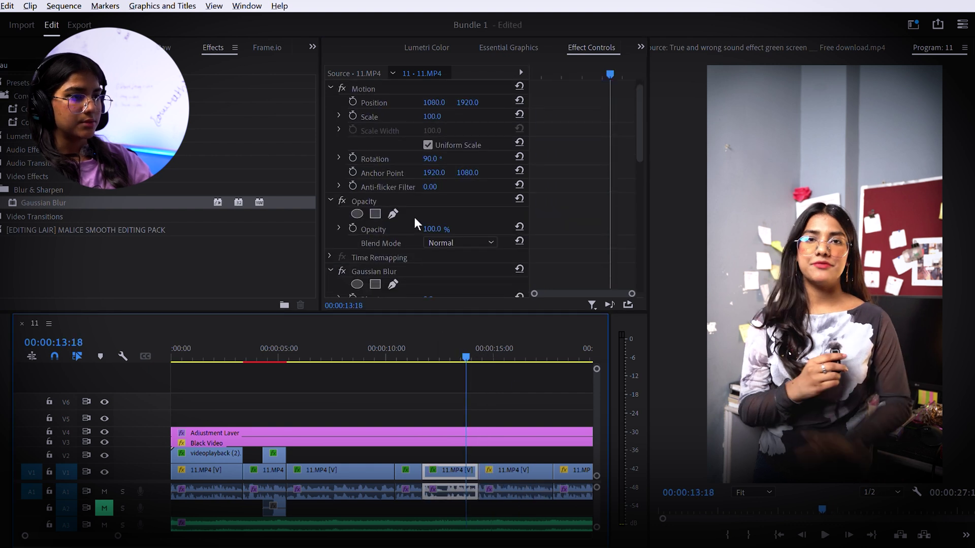
click(433, 258)
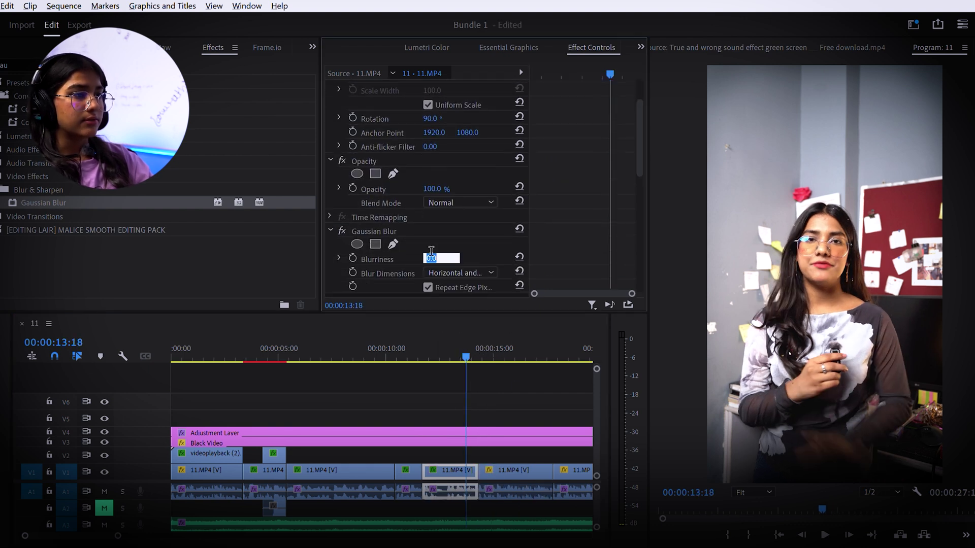
text(50)
- Set the Gaussian Blur Blurriness to 100 on the short 11.MP4 clip at 00:00:11:02
drag(466, 356, 408, 366)
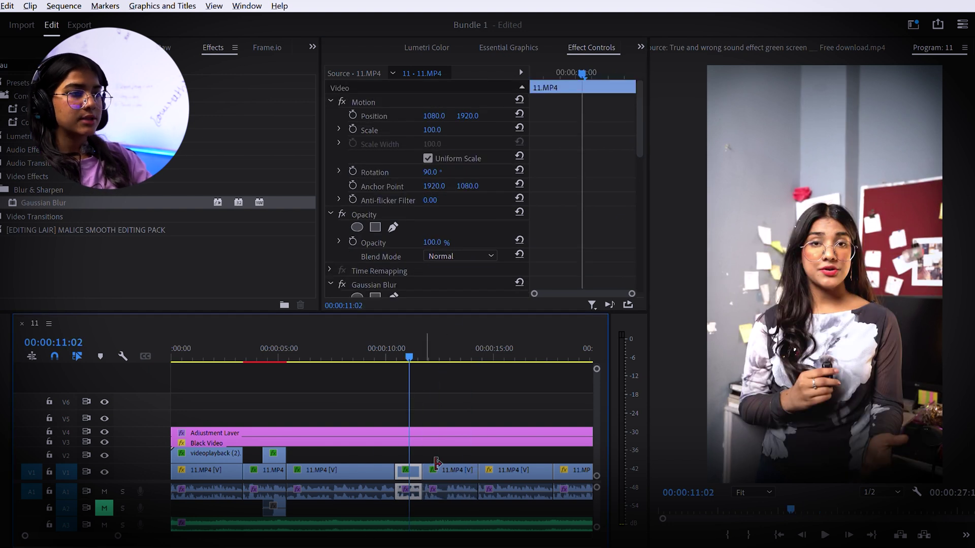
scroll(438, 217, down, 2)
click(429, 259)
text(100)
click(460, 383)
drag(427, 359, 327, 361)
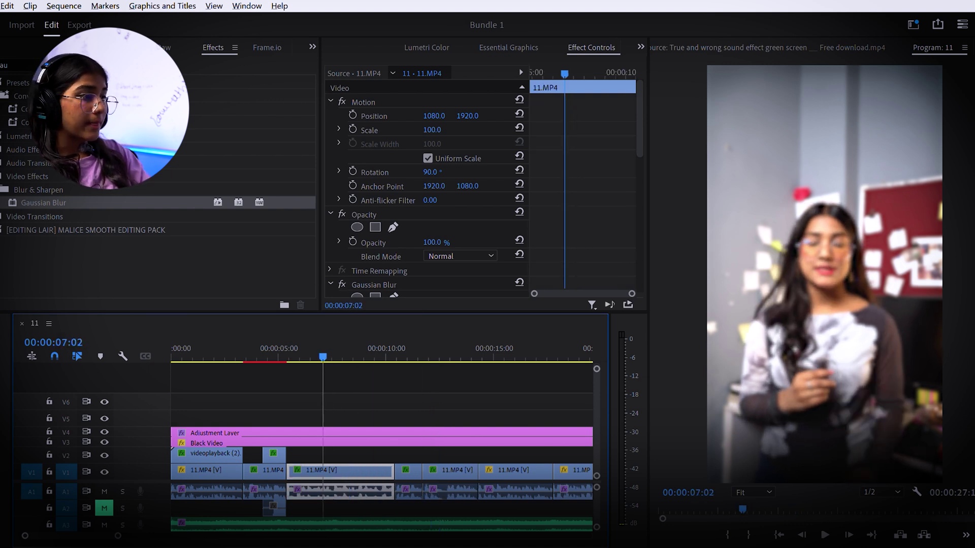
click(89, 48)
scroll(182, 165, down, 1)
scroll(203, 178, up, 1)
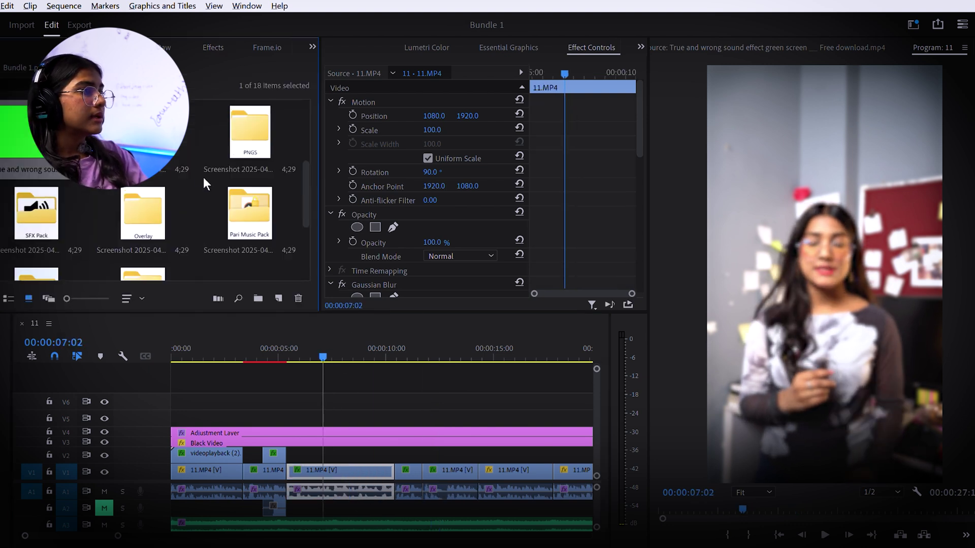
mouse_move(323, 355)
mouse_down()
mouse_move(324, 337)
mouse_move(311, 346)
mouse_up()
key(space)
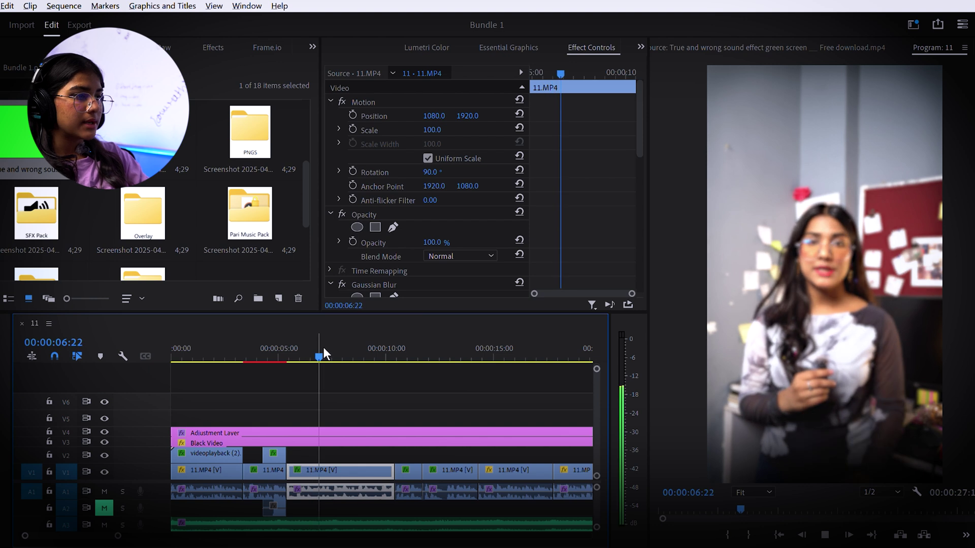
scroll(224, 221, down, 1)
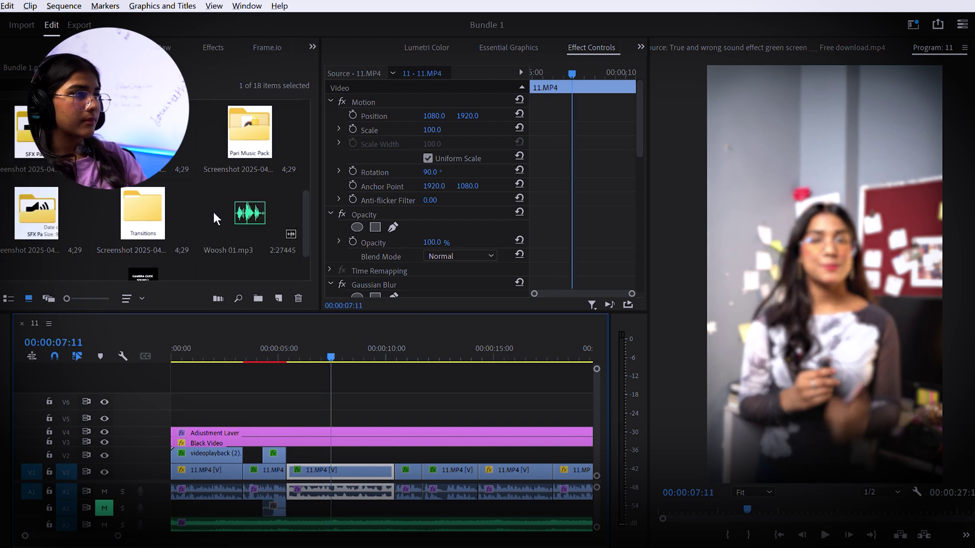
scroll(208, 180, up, 1)
drag(186, 147, 340, 454)
- Play back the section and move the screenshot clip on V2 so that it starts at 00:00:06:14
click(318, 346)
key(space)
click(296, 348)
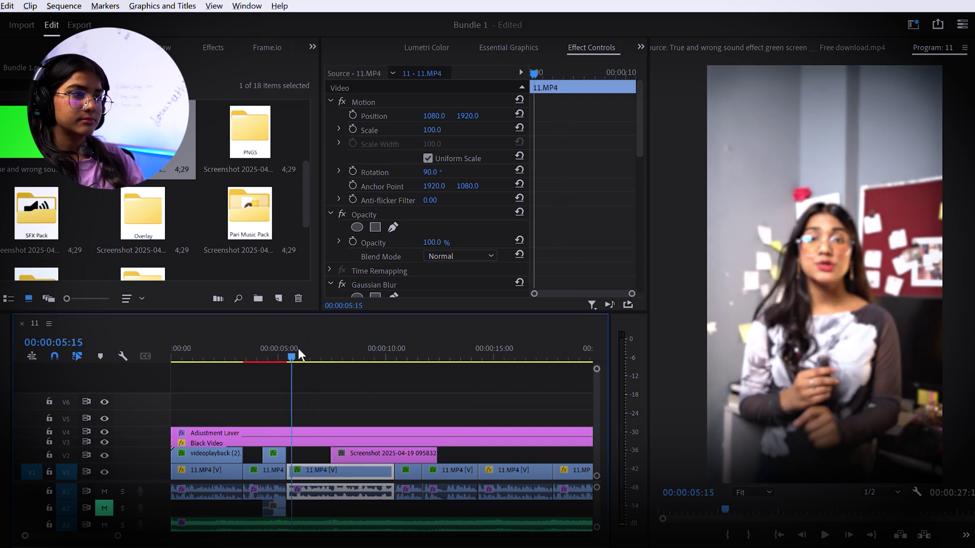
drag(380, 452, 361, 444)
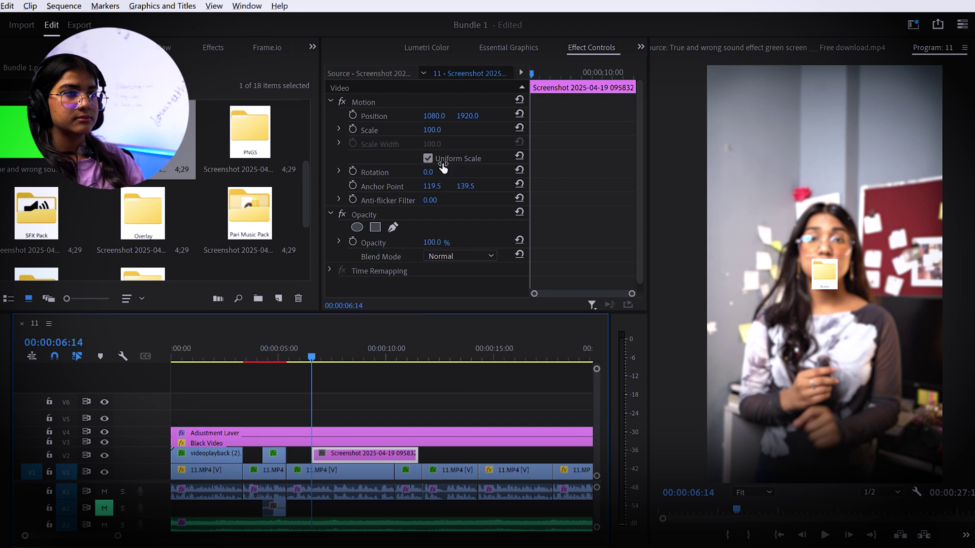
- Scale the Assets folder screenshot up to 540
click(459, 128)
drag(432, 129, 655, 130)
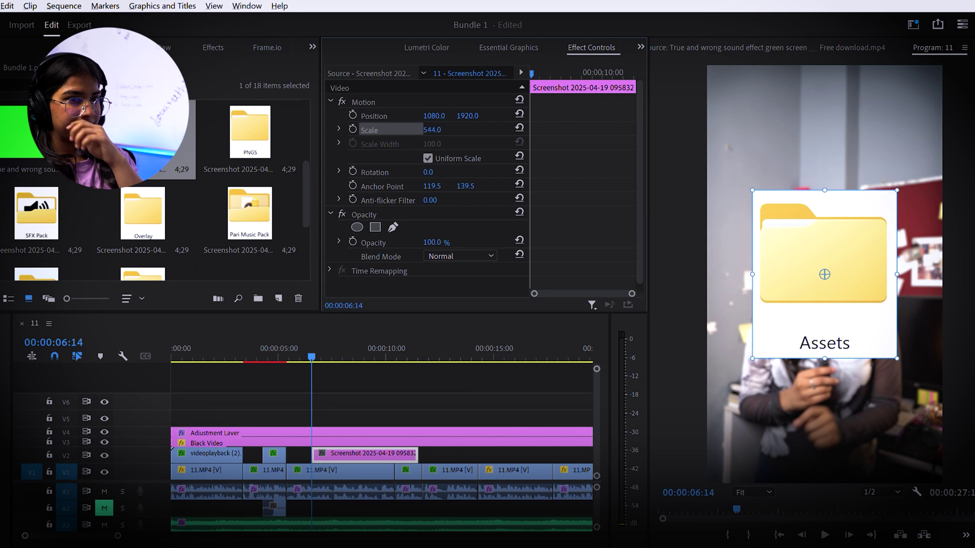
click(388, 376)
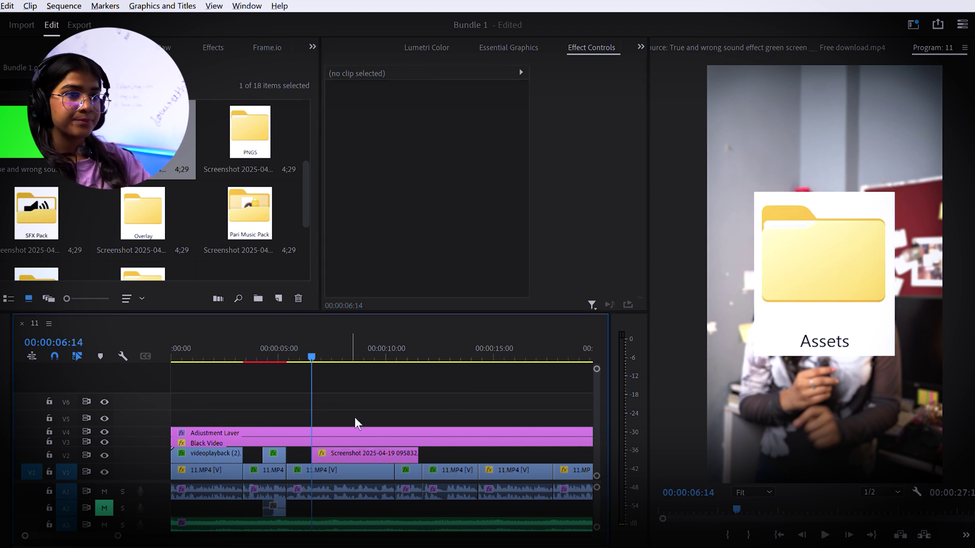
- Apply the Malice Cyan Stroke preset from the MALICE SMOOTH EDITING PACK to the screenshot clip on V2
click(351, 447)
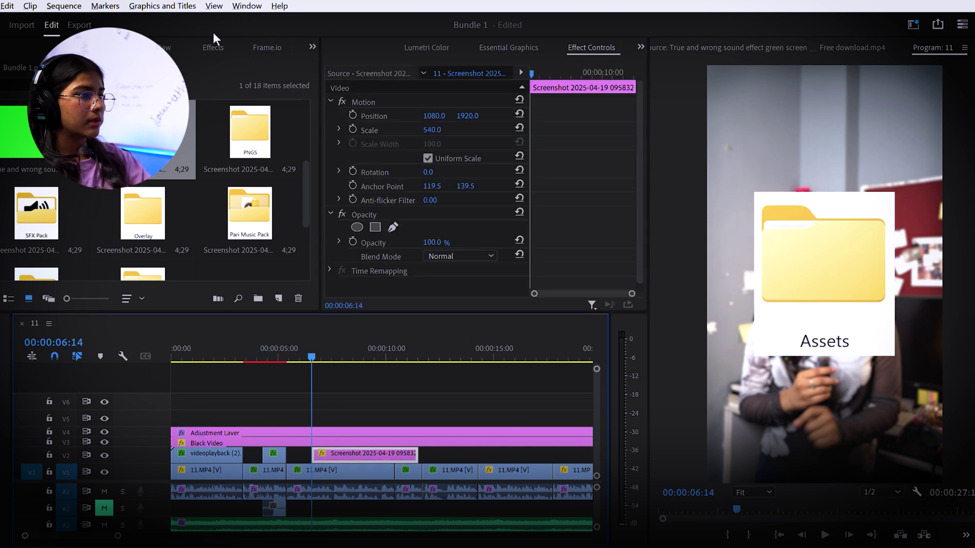
click(215, 47)
click(81, 65)
click(2, 163)
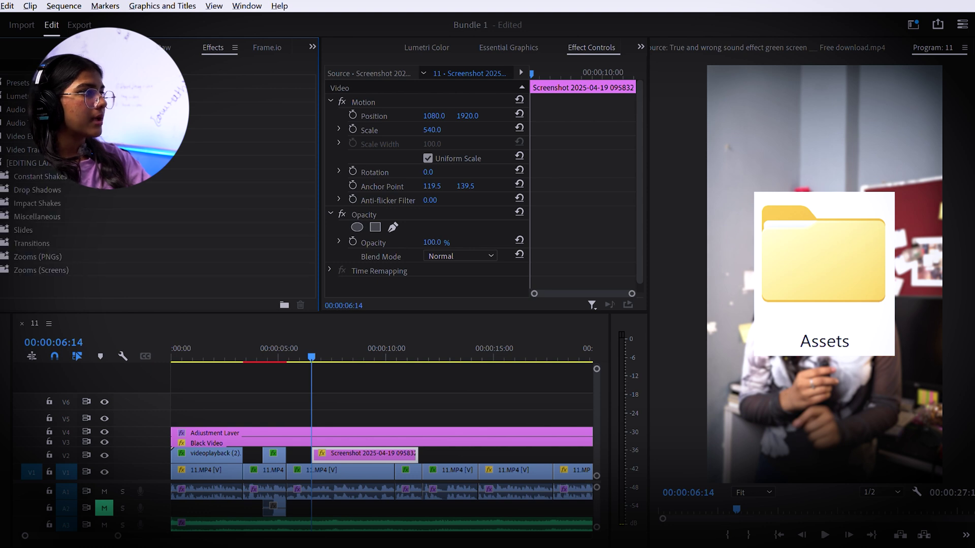
click(2, 217)
scroll(63, 227, down, 2)
click(1, 201)
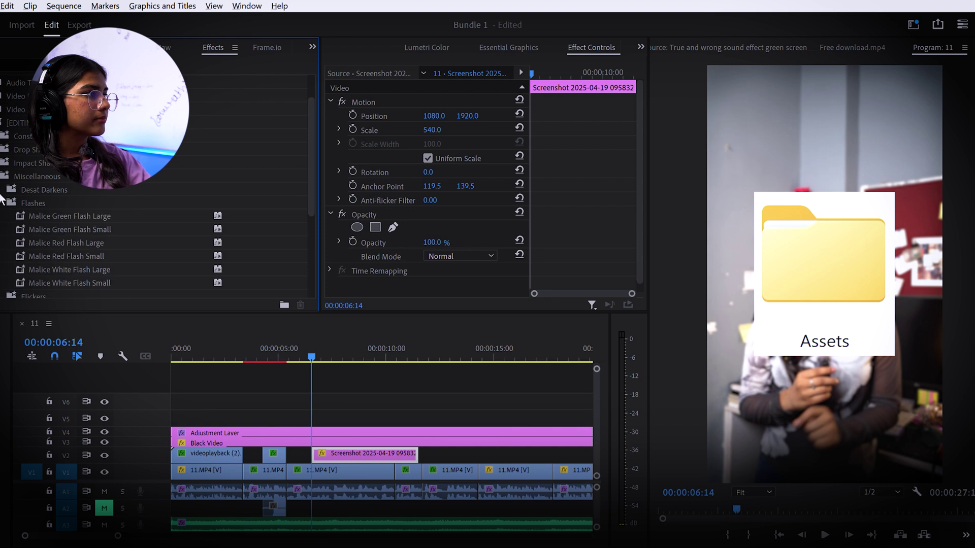
scroll(77, 229, down, 3)
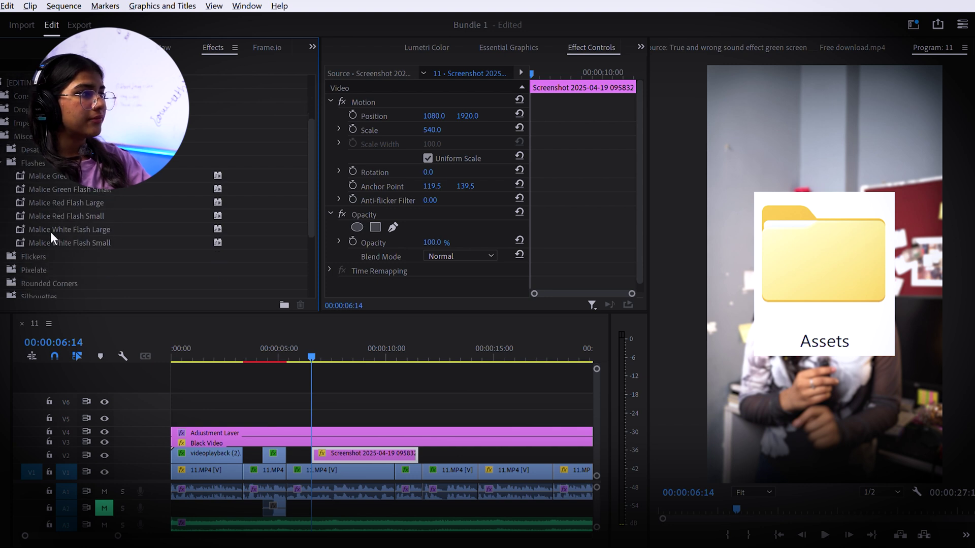
click(4, 256)
scroll(107, 254, down, 2)
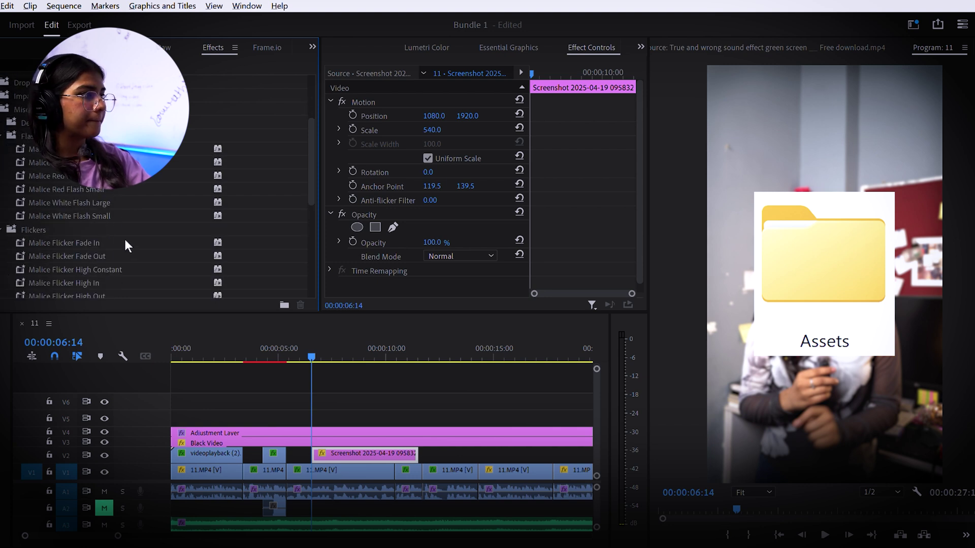
scroll(38, 193, down, 3)
click(4, 189)
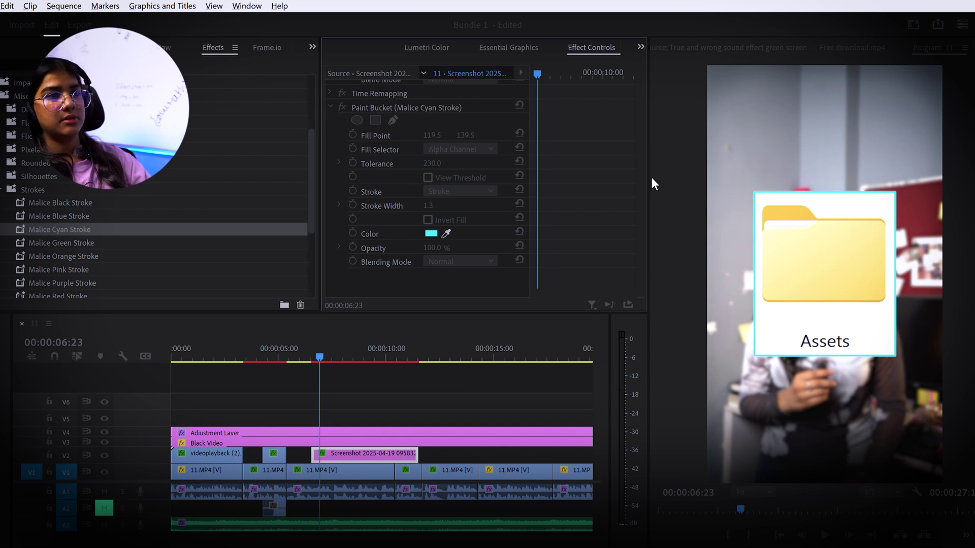
key(ctrl+z)
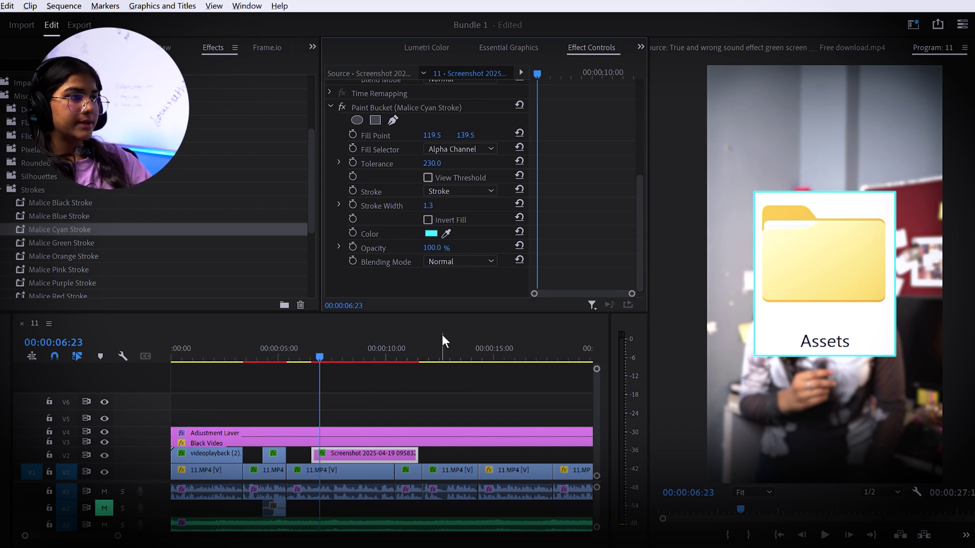
- Apply the Malice Black Vignette Small preset to the screenshot clip on V2
scroll(172, 259, down, 2)
click(4, 157)
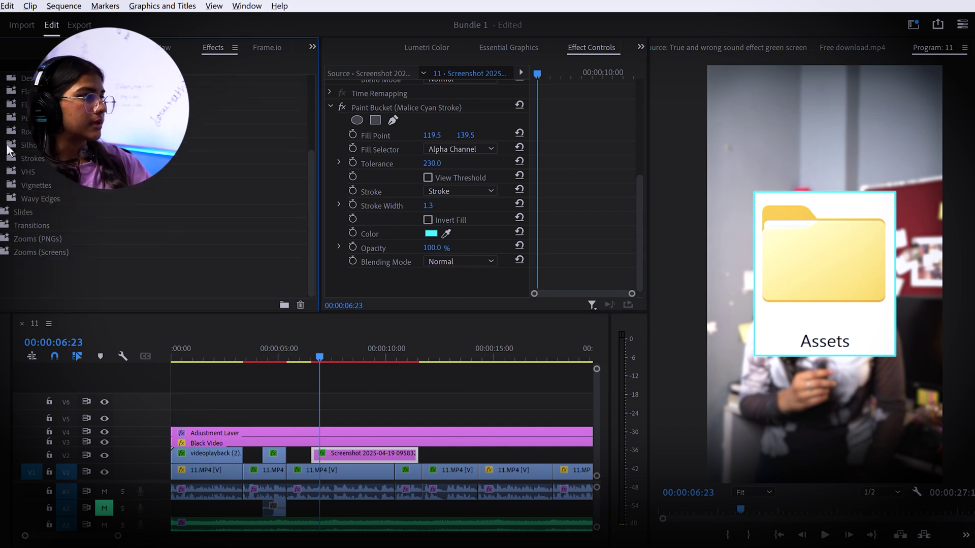
click(4, 186)
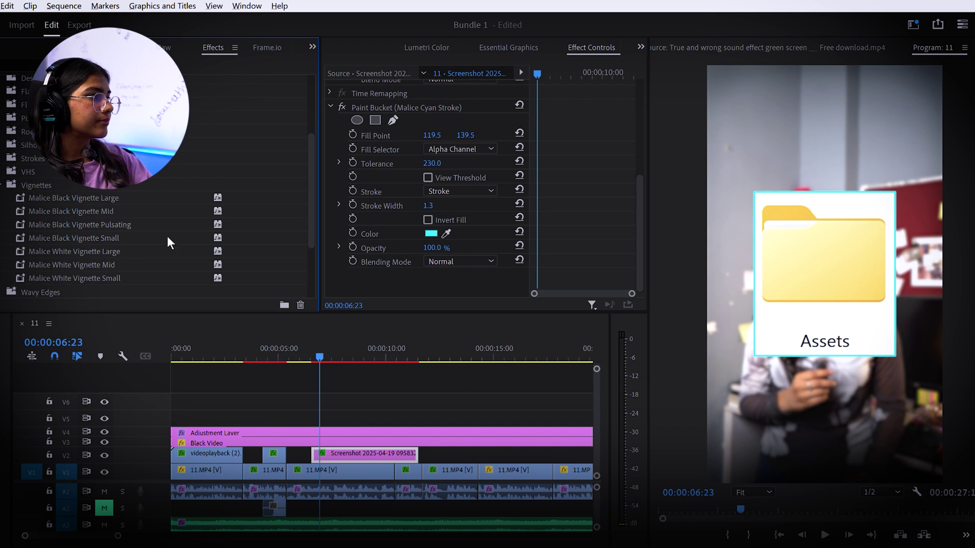
drag(160, 238, 339, 455)
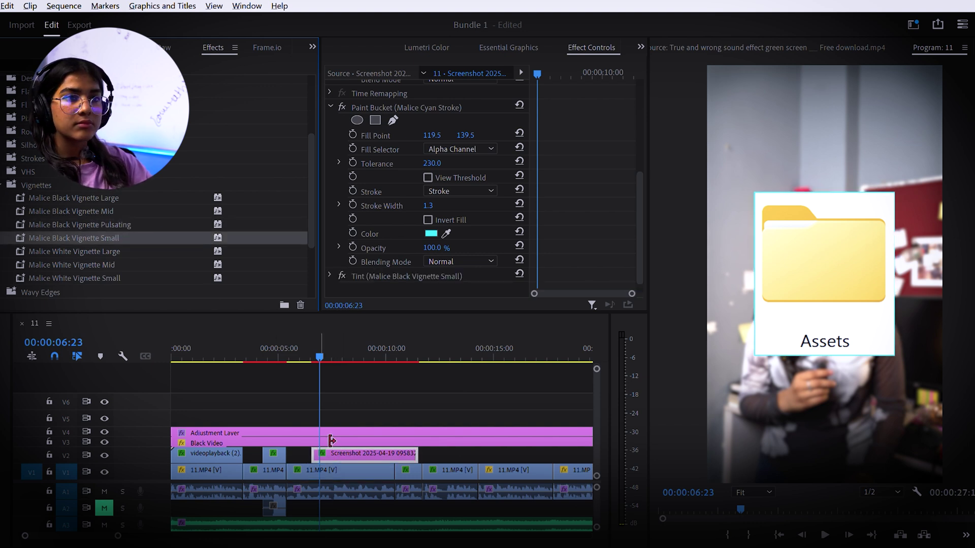
click(338, 391)
- Set the screenshot clip's horizontal position to 2830 and start Position keyframing at 00:00:06:14
drag(322, 347, 302, 352)
key(space)
key(space)
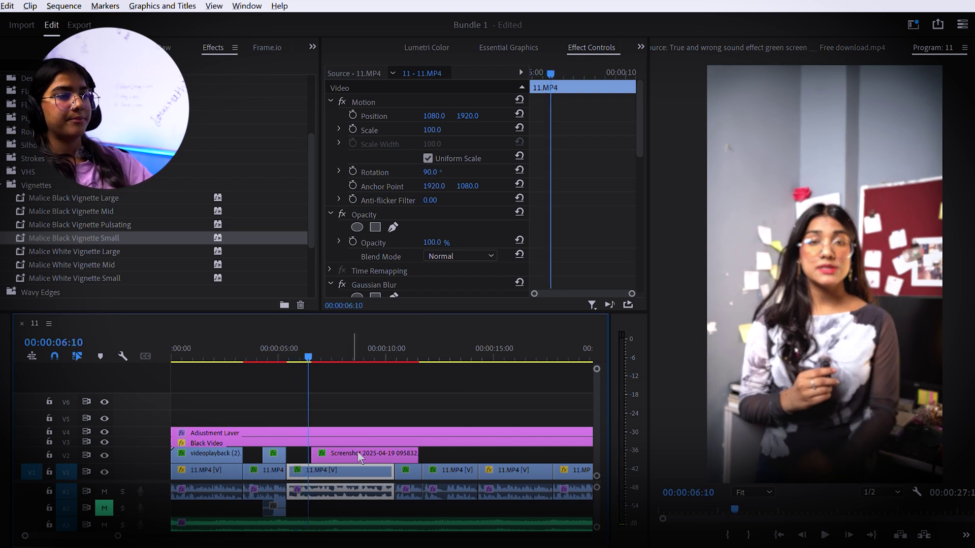
click(357, 453)
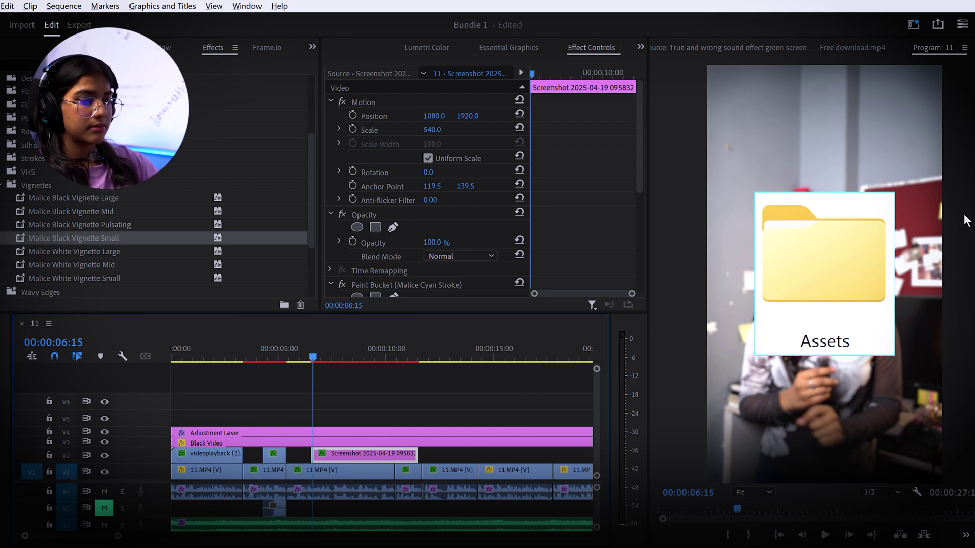
click(439, 116)
drag(434, 116, 566, 116)
click(353, 115)
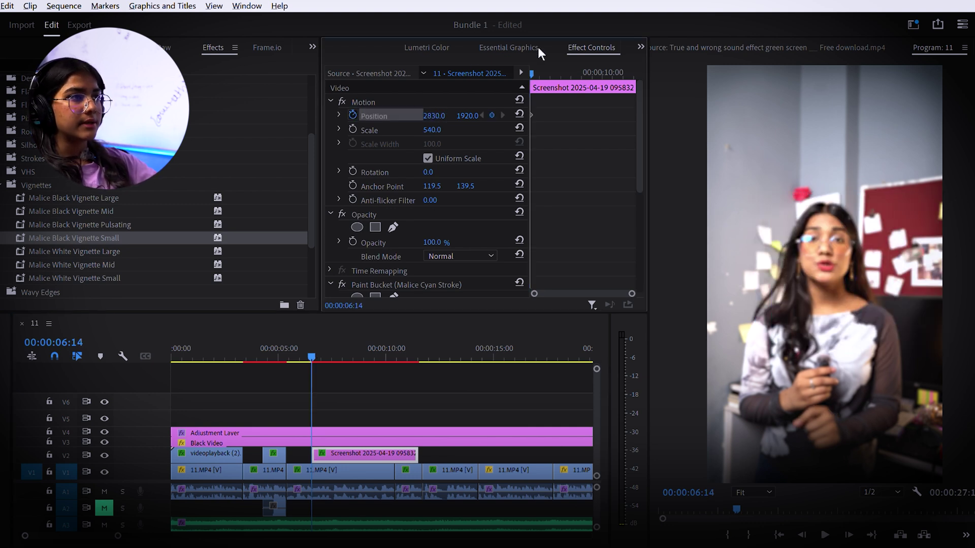
- Add a second Position keyframe at 00:00:07:08 and set its horizontal value to 1119
key(space)
key(space)
click(492, 115)
drag(434, 116, 299, 116)
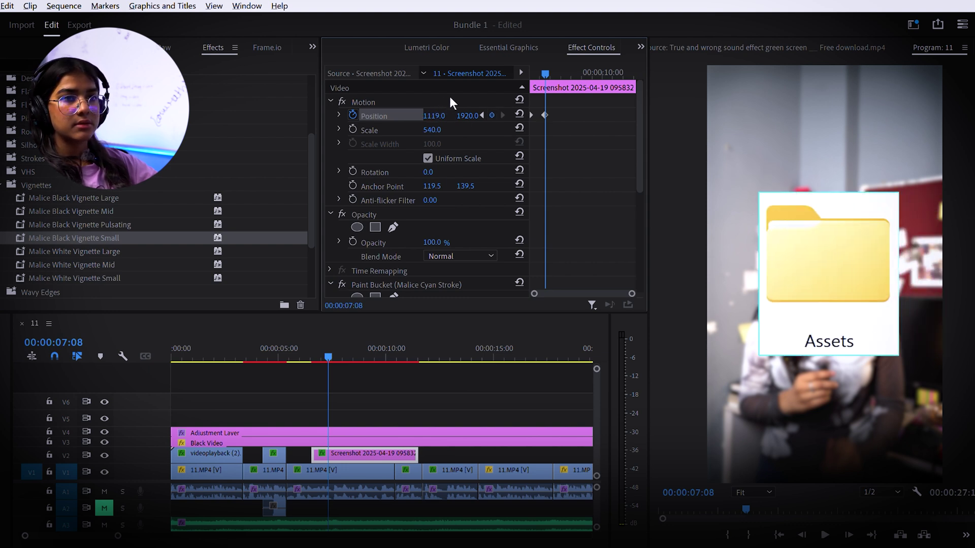
- Move the second Position keyframe closer to the first one and play back the slide-in
key(space)
key(space)
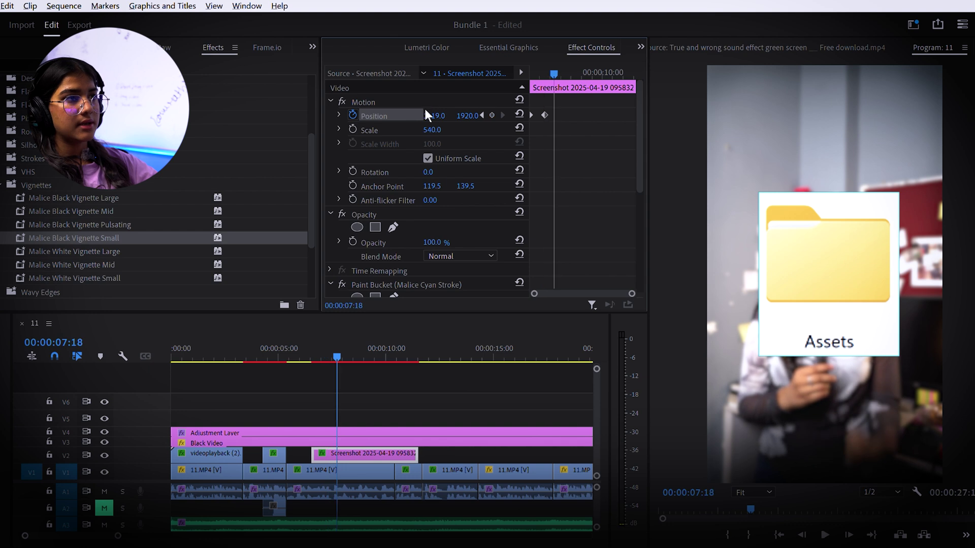
drag(551, 105, 543, 107)
drag(561, 71, 510, 63)
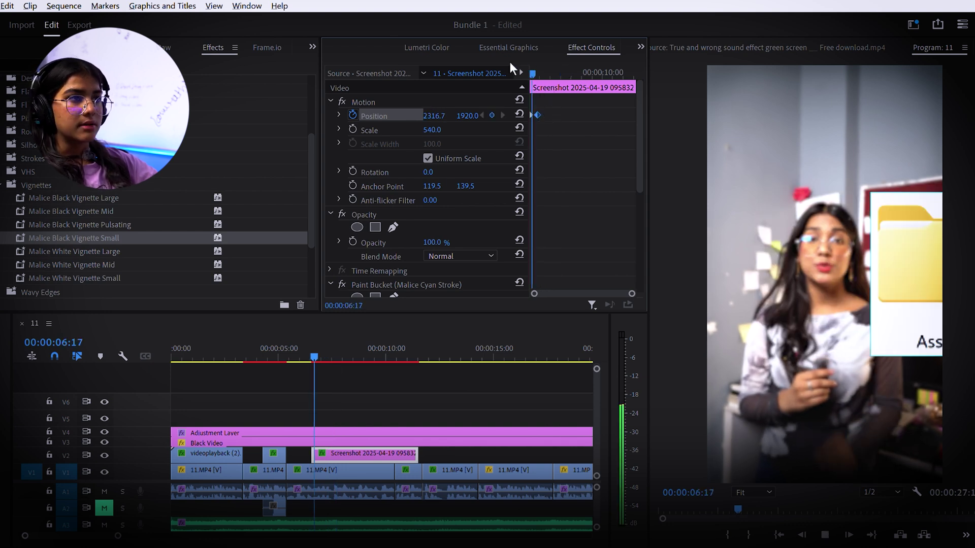
- Add a third Position keyframe at 00:00:07:10 with a horizontal value of -732
click(543, 75)
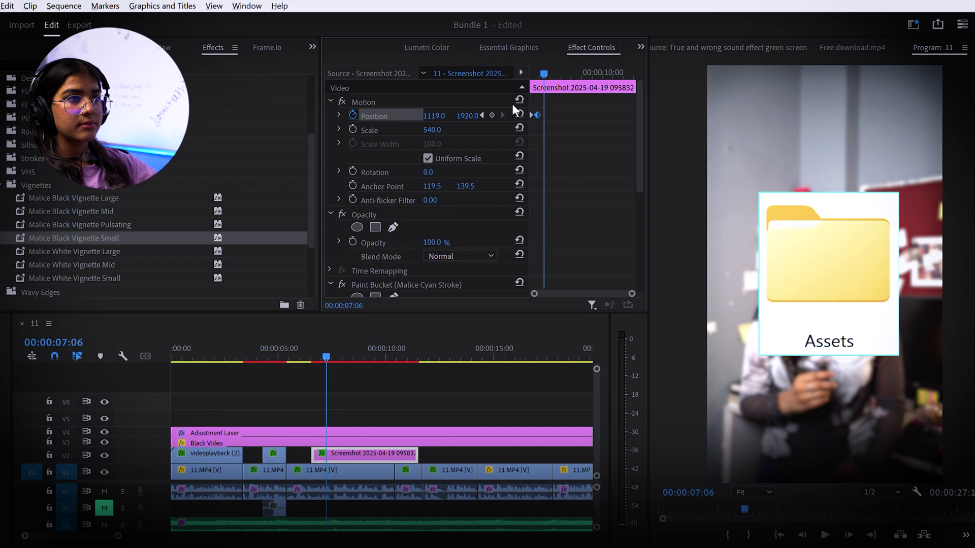
key(Right)
key(Right)
key(Right)
key(Right)
drag(438, 115, 162, 115)
drag(305, 116, 285, 116)
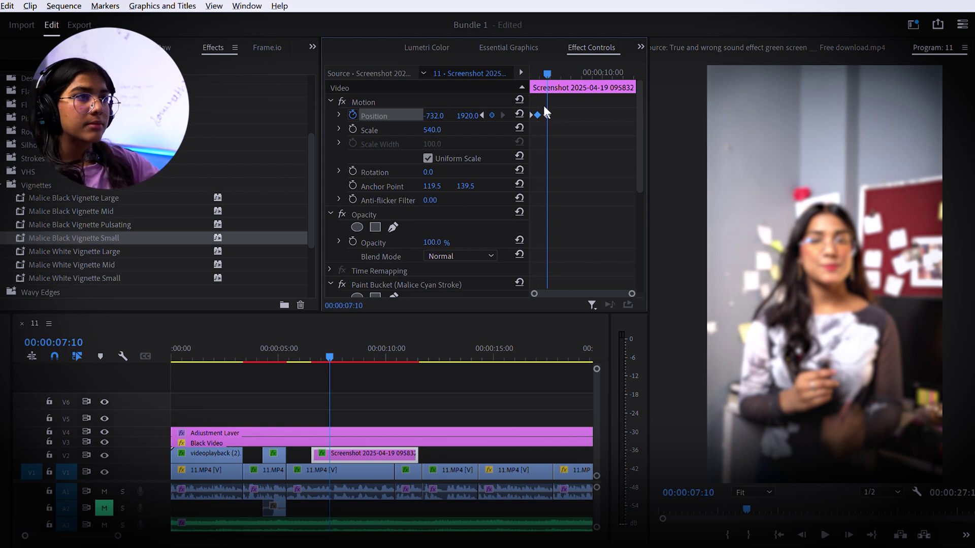
click(596, 126)
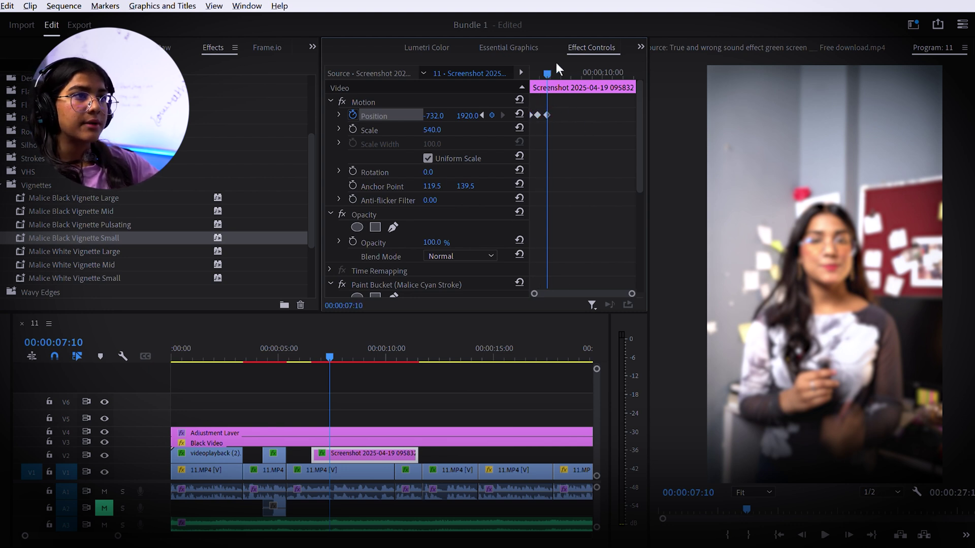
- Play back the Assets screenshot's slide animation from 00:00:06:14 to review its timing
drag(556, 62, 528, 59)
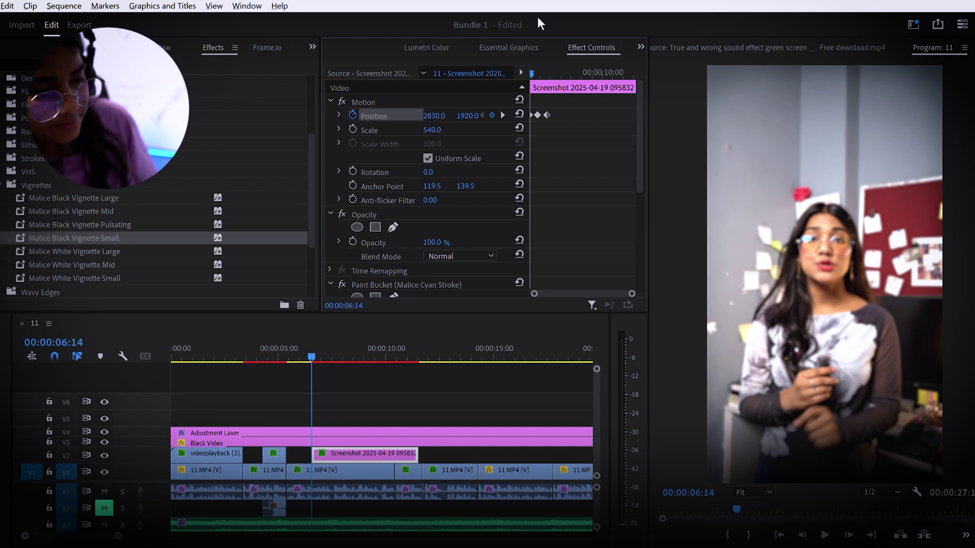
key(space)
key(space)
drag(547, 73, 509, 67)
key(space)
key(space)
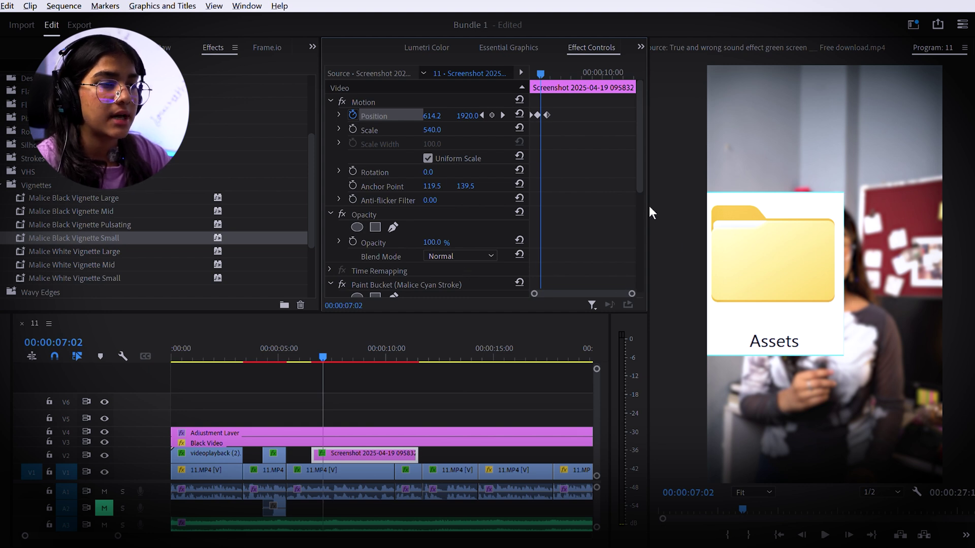
- Move the Adjustment Layer and Black Video clips up one track to free V3, and make the V3 track taller
mouse_move(330, 425)
mouse_down()
mouse_move(316, 437)
mouse_move(313, 417)
mouse_up()
click(395, 388)
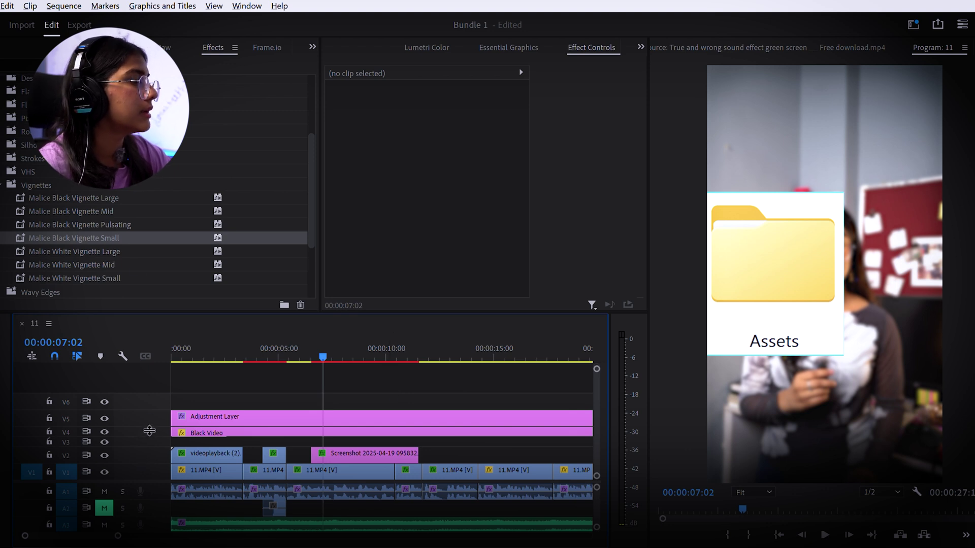
drag(151, 437, 152, 431)
- Place the SFX Pack folder screenshot on V3 at 00:00:07:03 and set its scale to 530
click(161, 47)
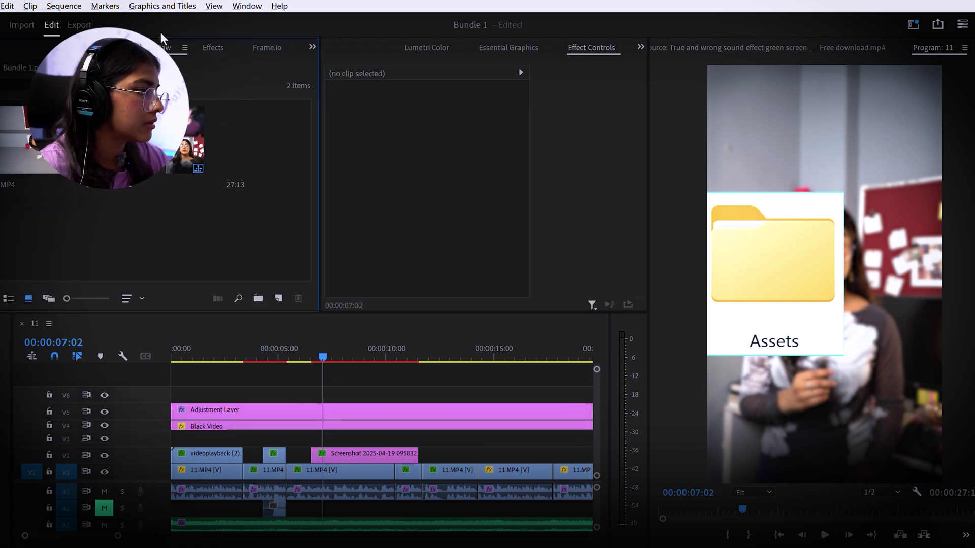
click(86, 47)
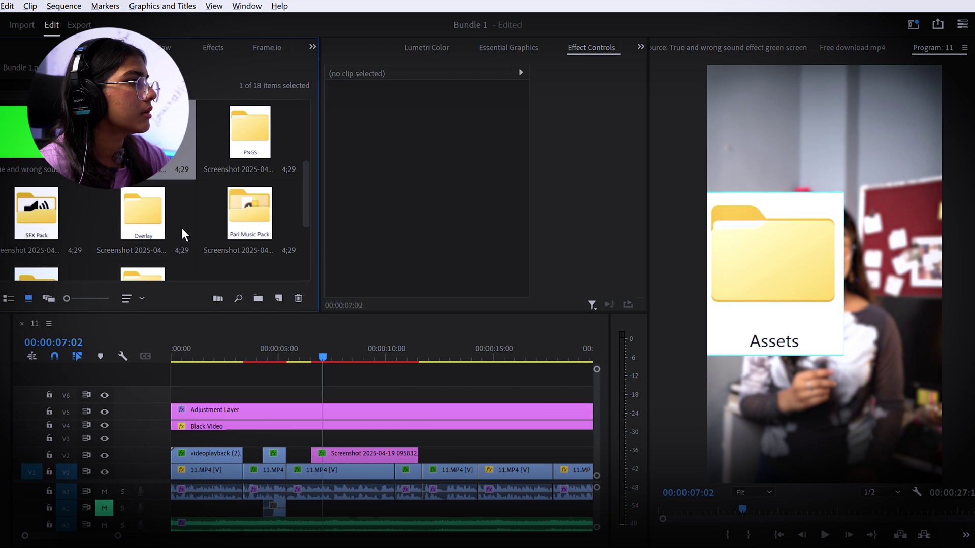
key(space)
drag(361, 343, 314, 345)
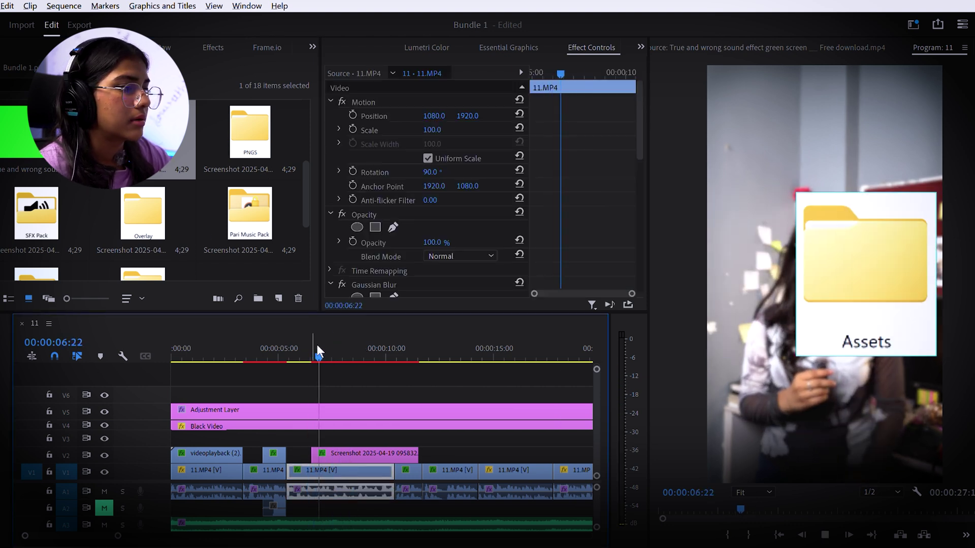
key(space)
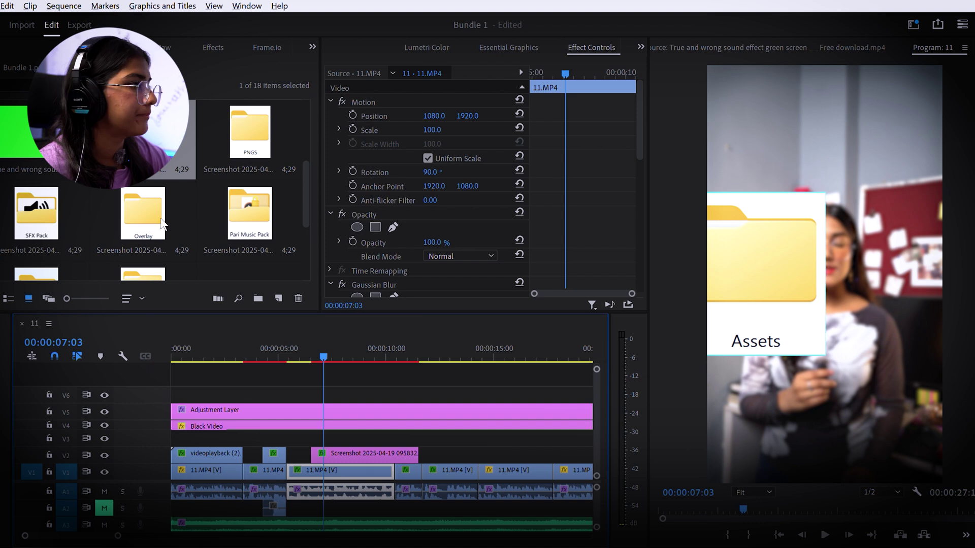
scroll(163, 224, down, 2)
drag(36, 132, 333, 436)
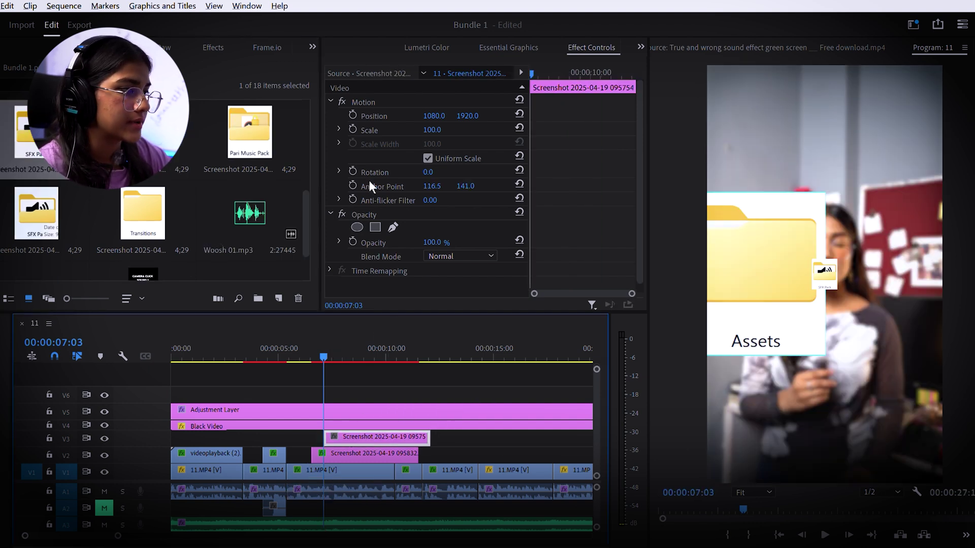
drag(440, 131, 656, 131)
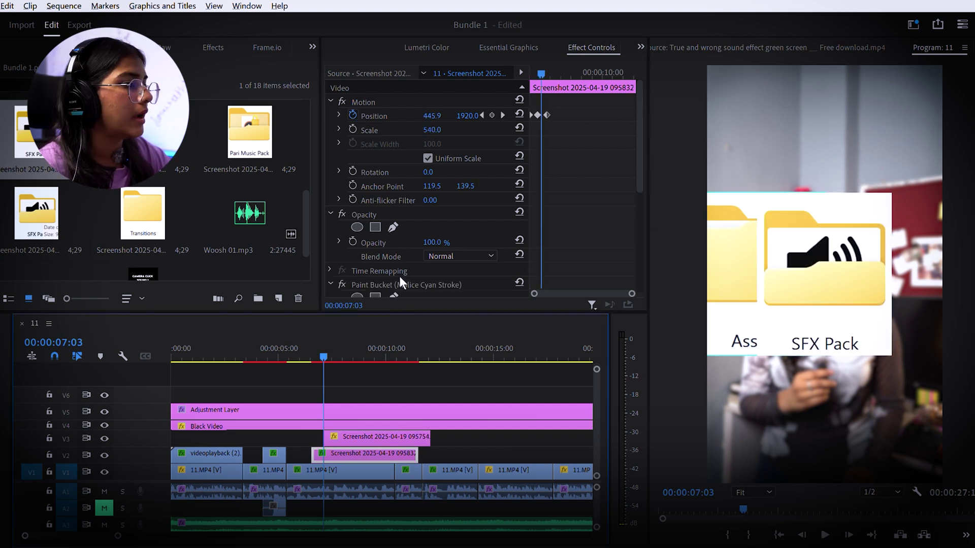
- Copy the Paint Bucket (Malice Cyan Stroke) effect from the Assets screenshot to the SFX Pack screenshot
click(401, 282)
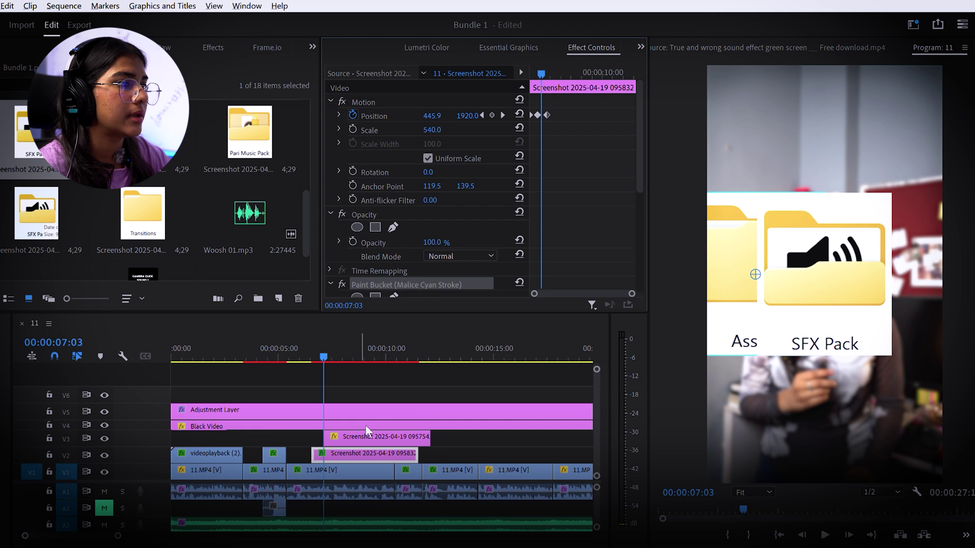
click(394, 437)
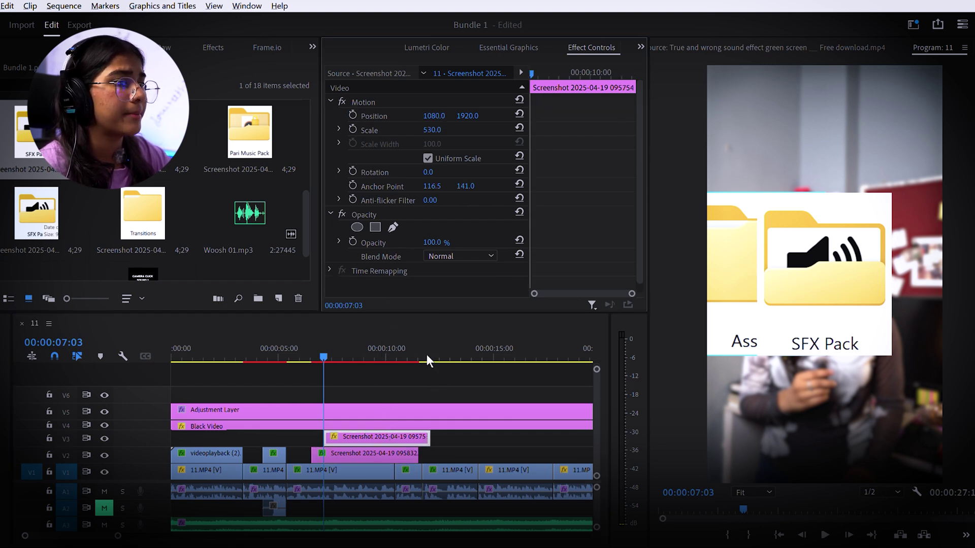
key(ctrl+v)
scroll(381, 227, down, 5)
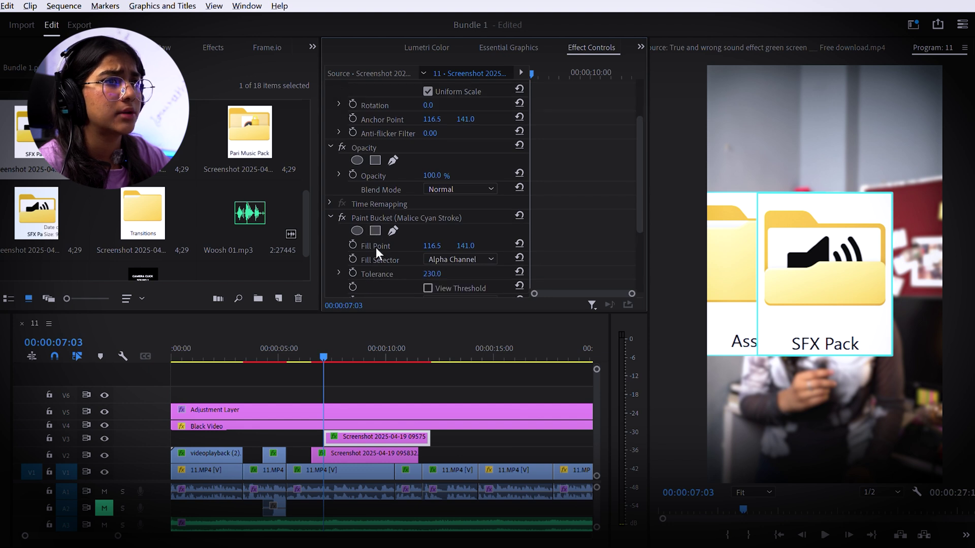
- Copy the Tint (Malice Black Vignette Small) effect from the Assets screenshot to the SFX Pack screenshot, undoing the accidental blend mode change
click(386, 453)
scroll(387, 254, down, 5)
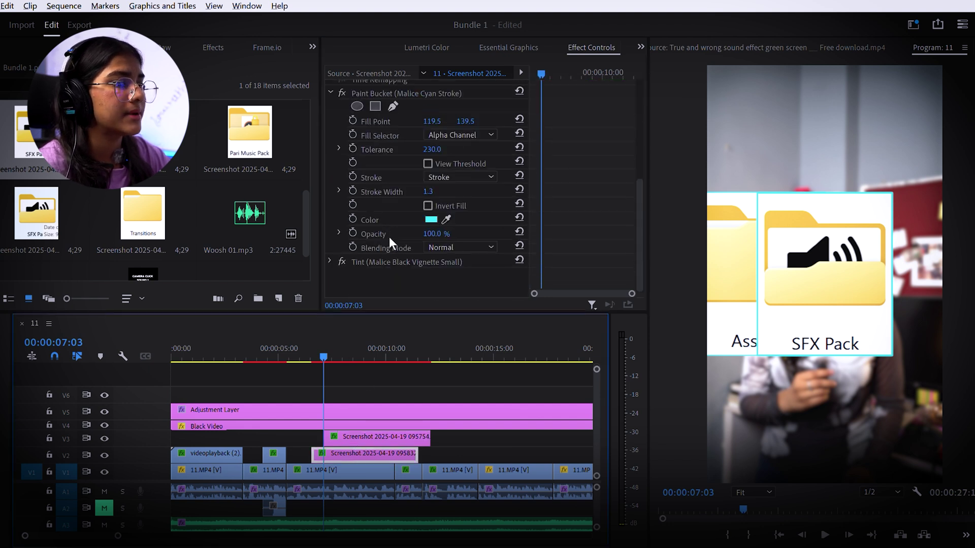
click(408, 263)
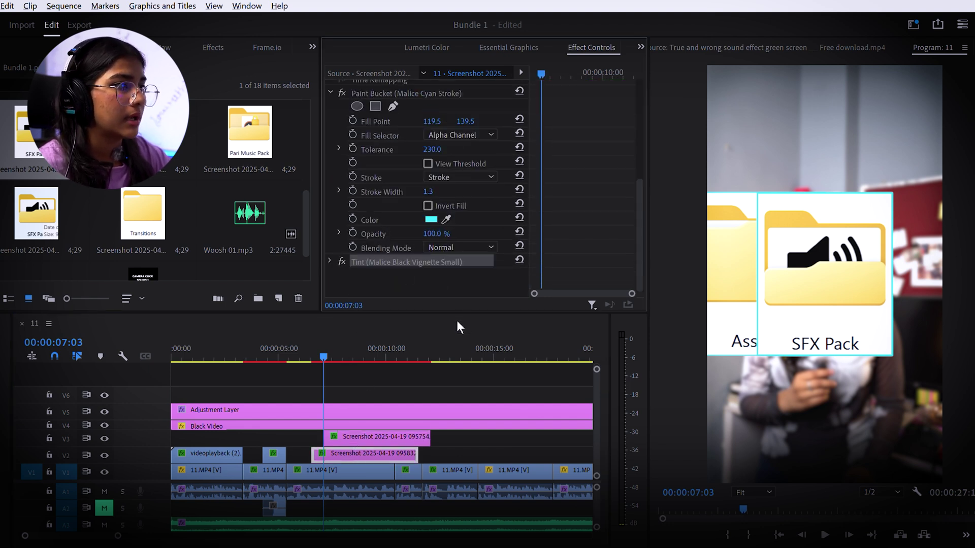
click(396, 435)
scroll(442, 264, down, 5)
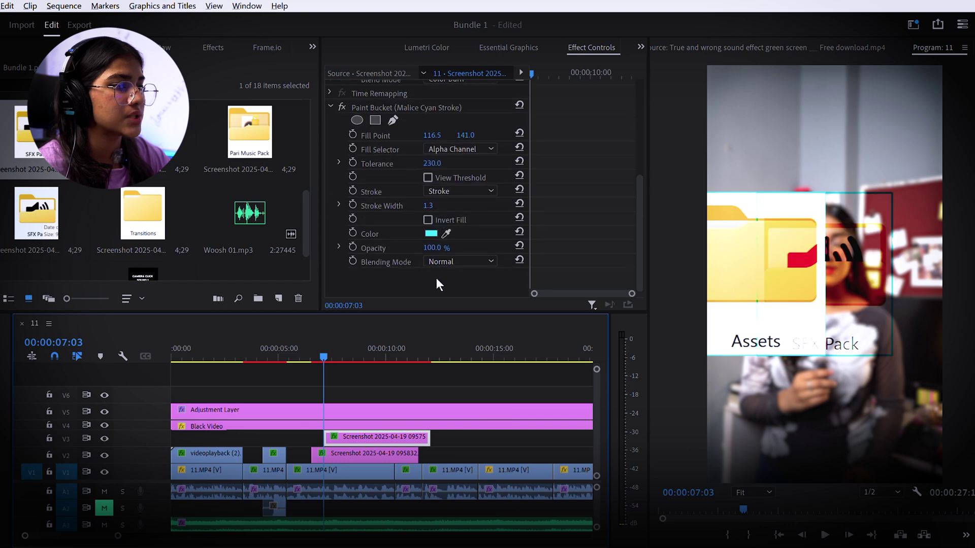
key(ctrl+z)
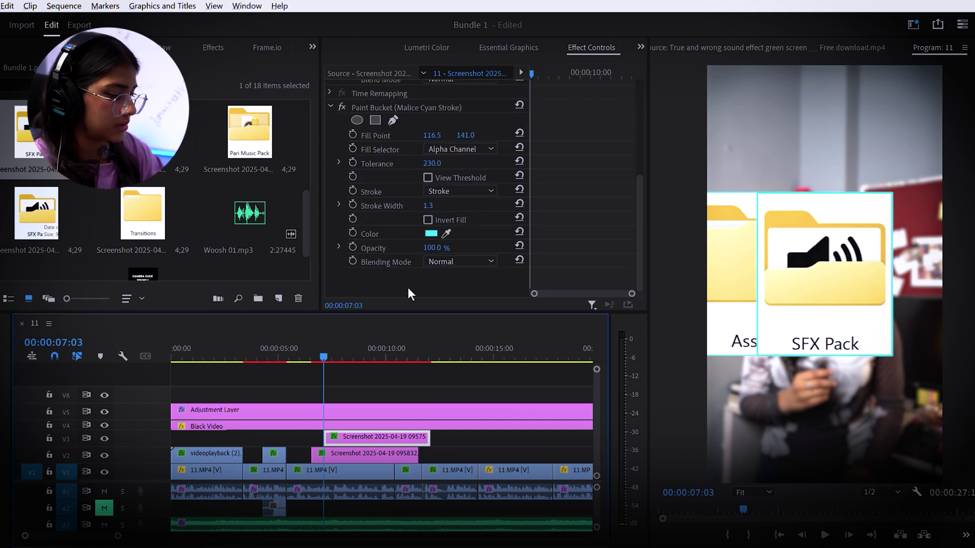
click(412, 268)
key(ctrl+v)
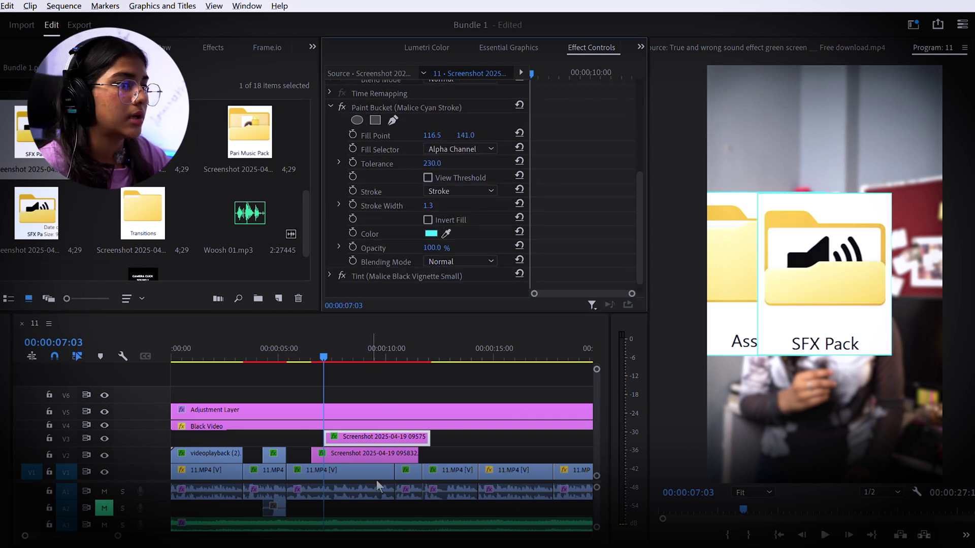
- Try the Darken blend mode on the Assets screenshot, then return it to Normal
click(377, 452)
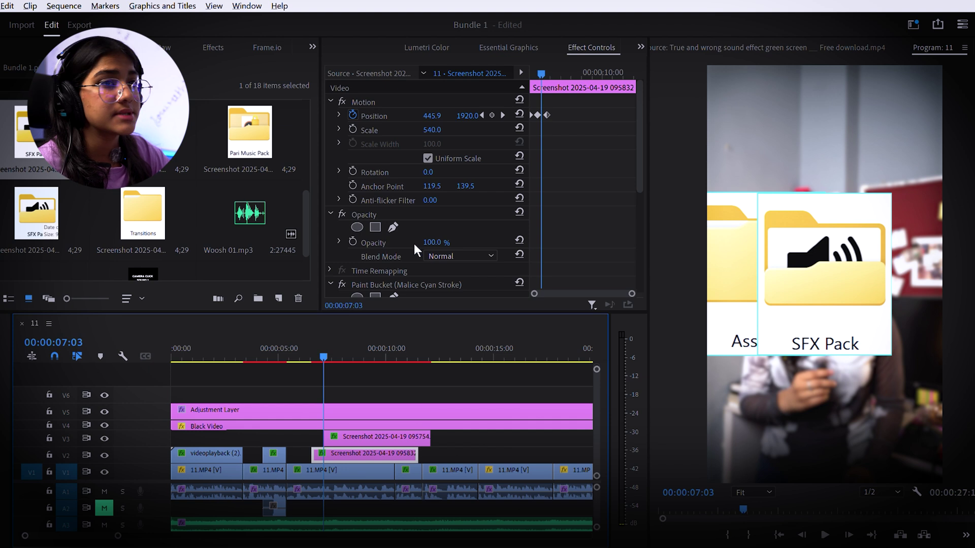
click(478, 300)
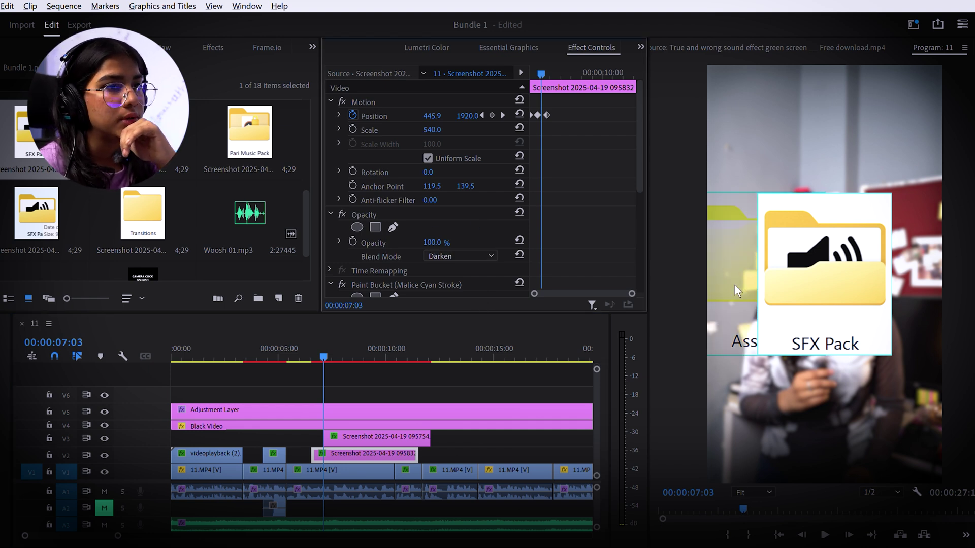
key(Up)
key(Up)
- Try blend modes such as Darken, Darker Color and Linear Dodge on the SFX Pack screenshot, then return it to Normal
click(383, 435)
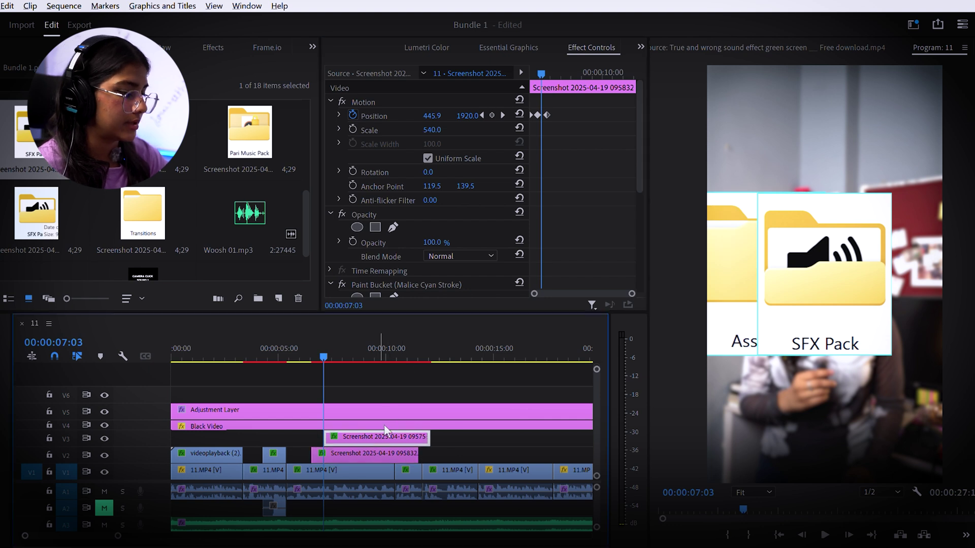
click(457, 256)
click(472, 288)
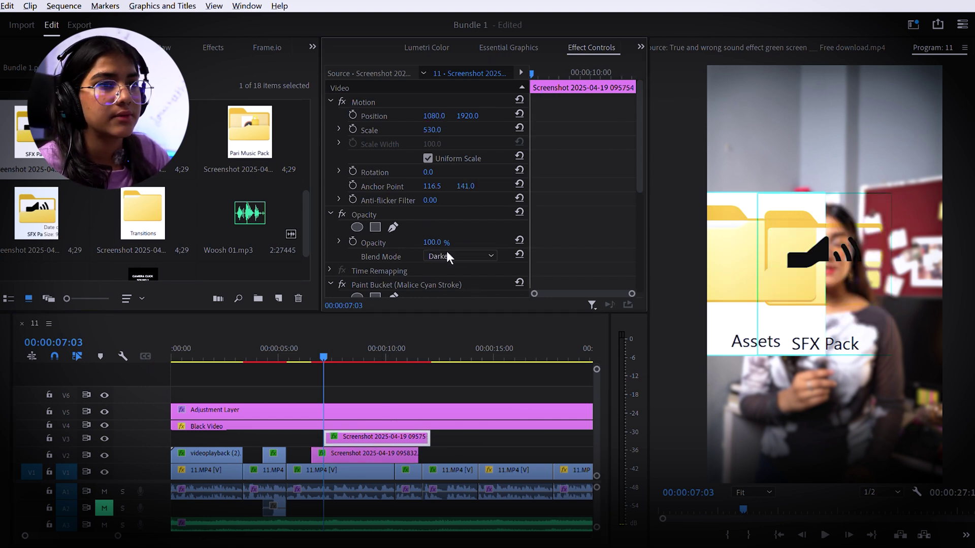
click(480, 318)
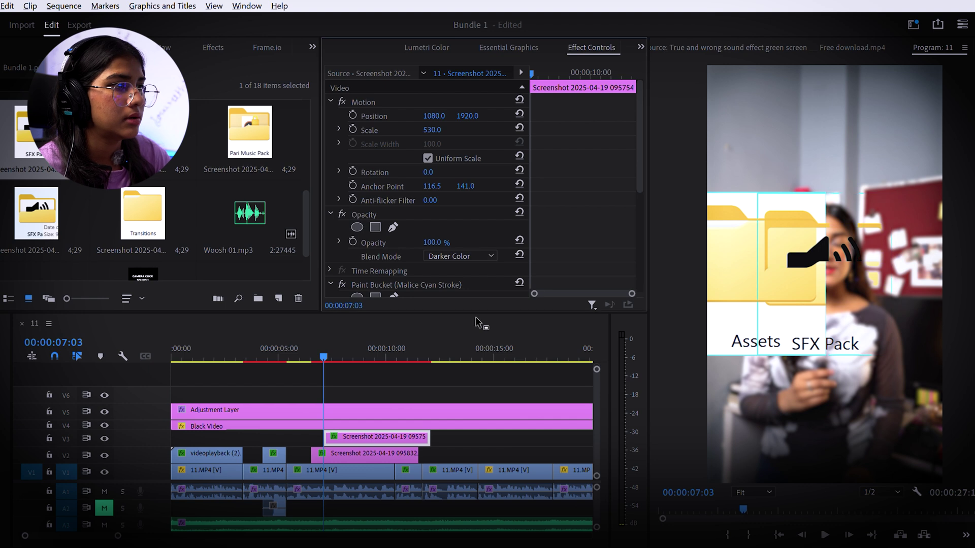
click(480, 254)
key(Down)
key(Down)
key(Down)
key(Down)
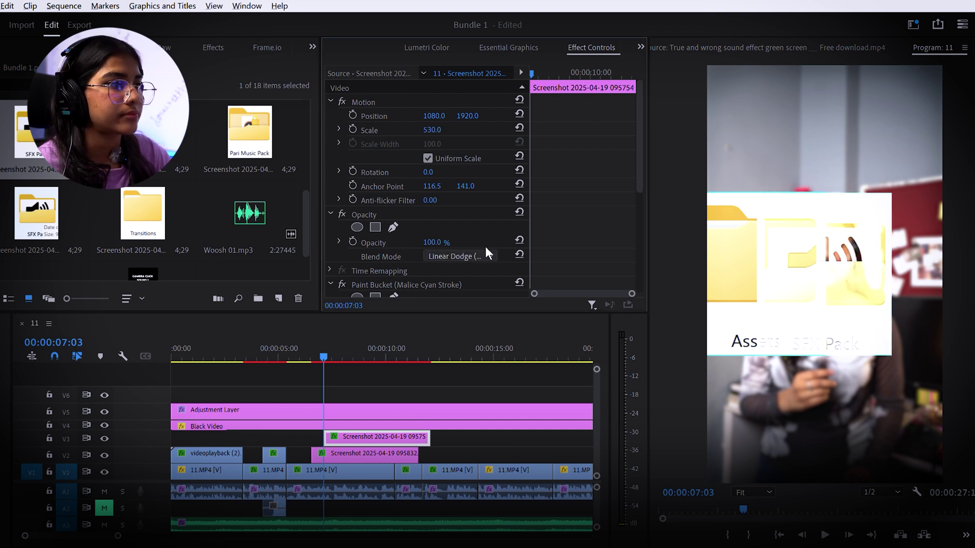
key(Up)
key(Up)
key(Up)
key(Up)
key(Up)
key(Up)
key(Up)
key(Up)
key(Up)
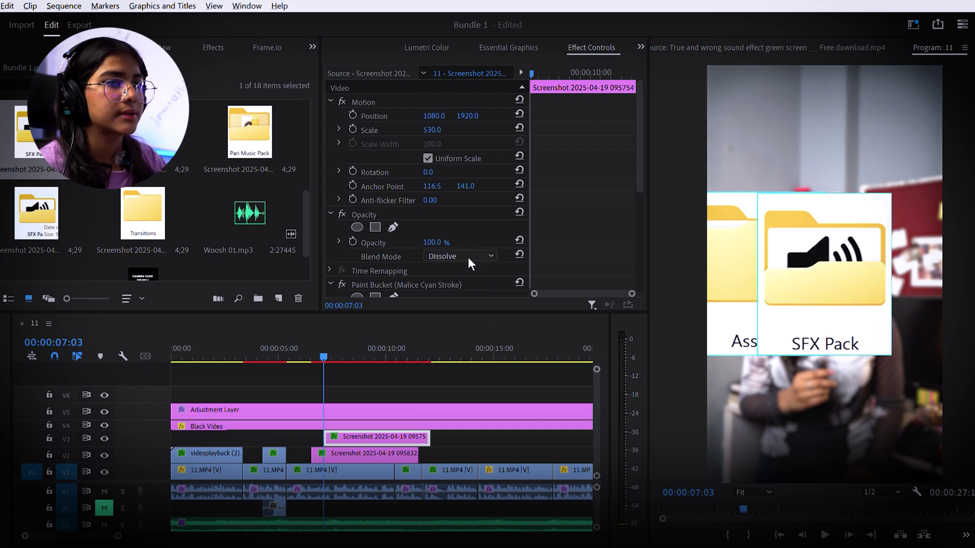
key(Up)
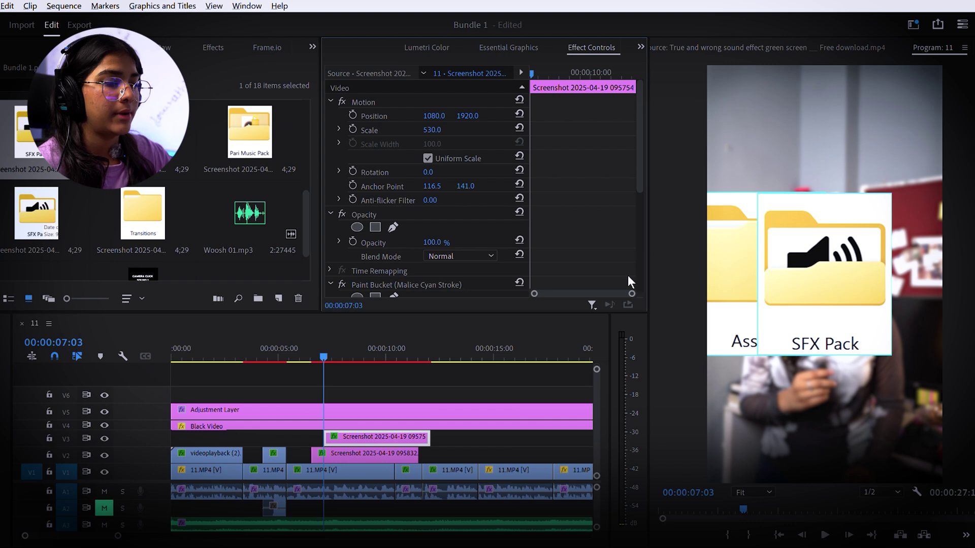
- Set the SFX Pack screenshot's horizontal position to 1856 and play back the section where the two folders meet
drag(438, 105, 831, 106)
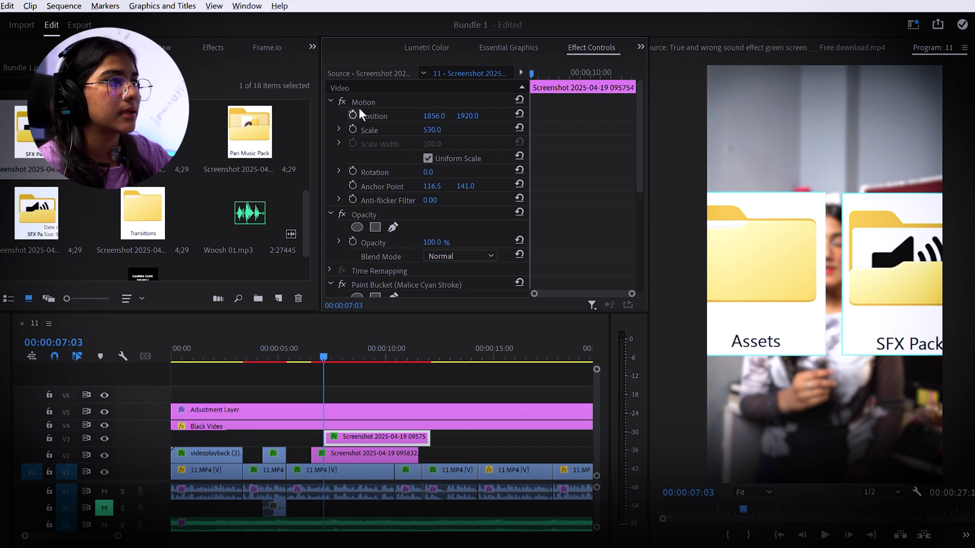
drag(331, 343, 317, 344)
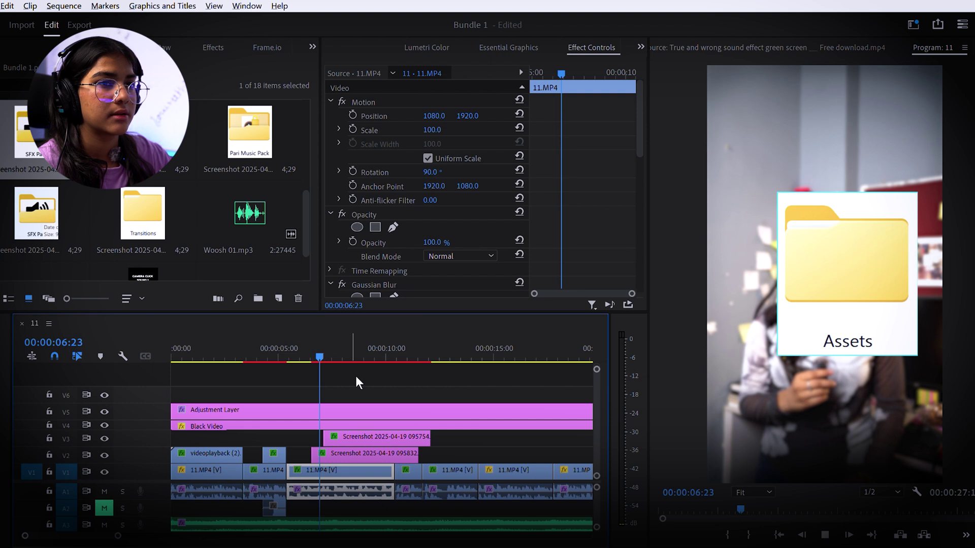
key(space)
key(space)
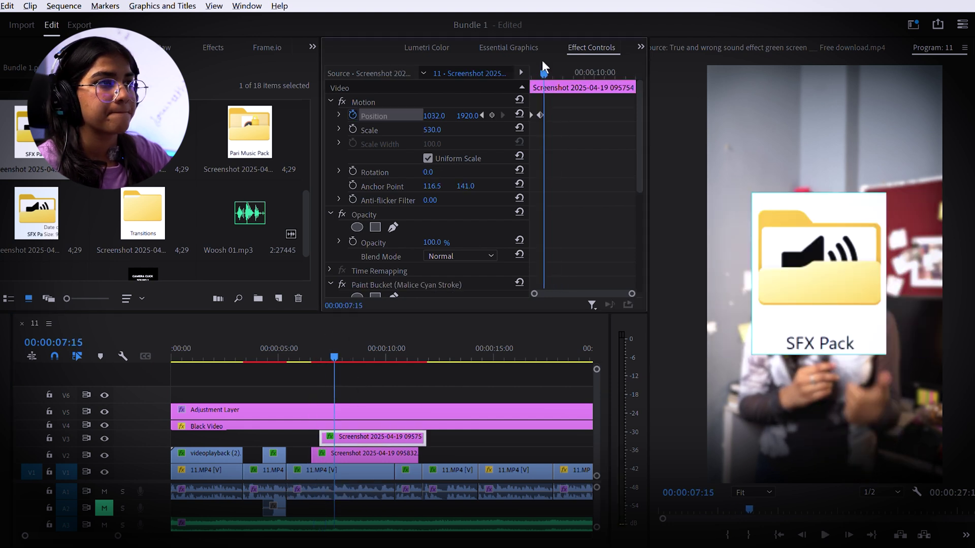
- Add a third Position keyframe to the SFX Pack screenshot at 00:00:08:11 with a horizontal value of -759
key(Right)
key(Right)
key(Right)
key(Right)
key(Right)
key(Right)
key(Right)
key(Right)
key(Right)
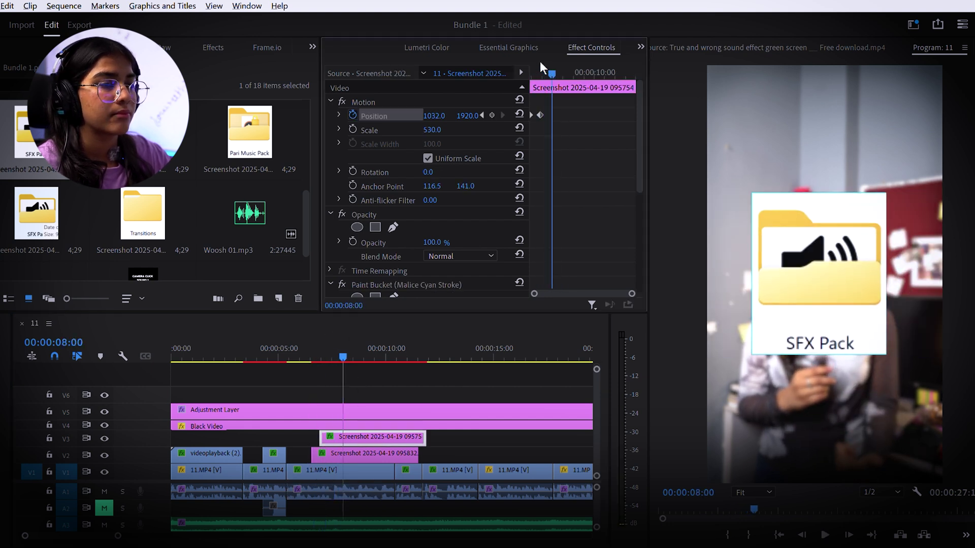
key(space)
key(space)
key(space)
key(space)
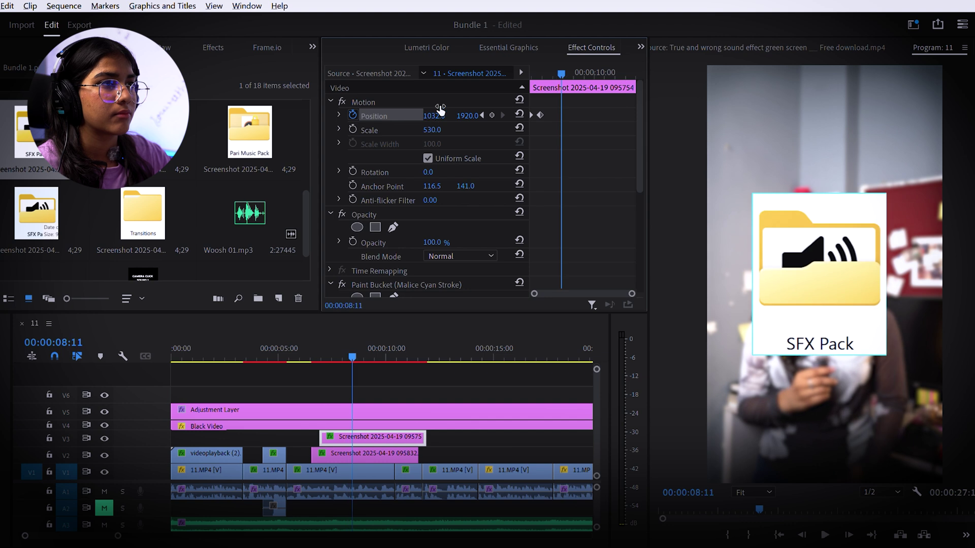
drag(445, 108, 320, 109)
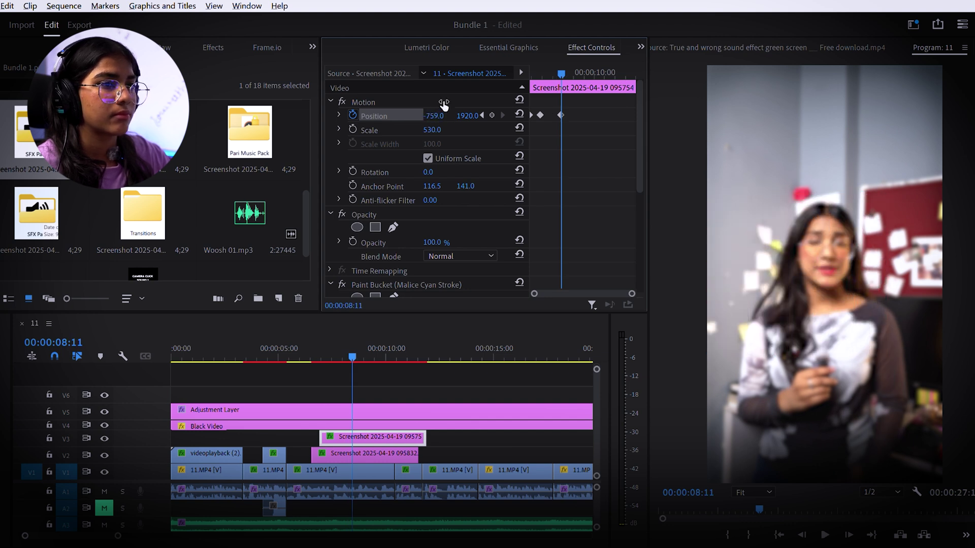
- Move the Black Video and Adjustment Layer clips up to V8 and V9, enlarging the video track area
drag(392, 394, 347, 425)
drag(348, 425, 349, 395)
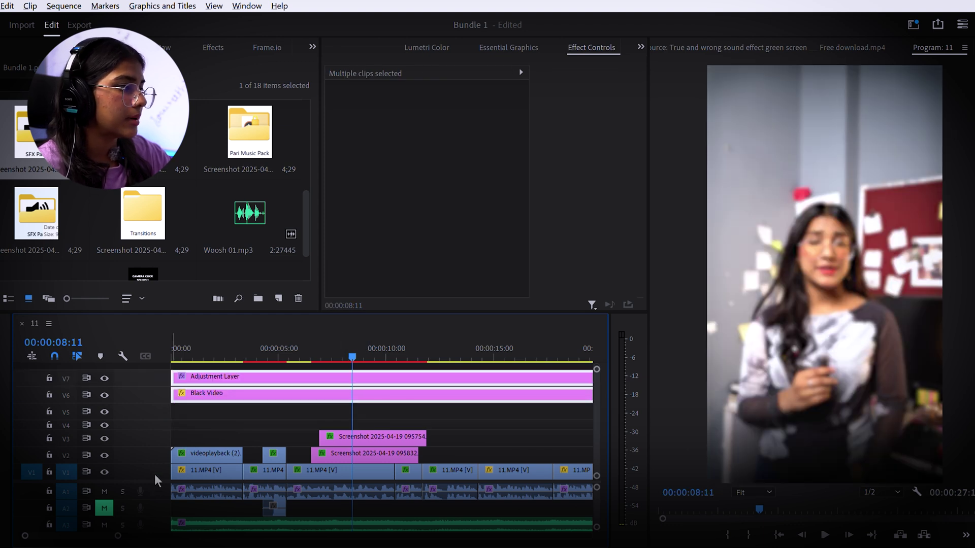
drag(155, 474, 155, 508)
drag(383, 398, 341, 309)
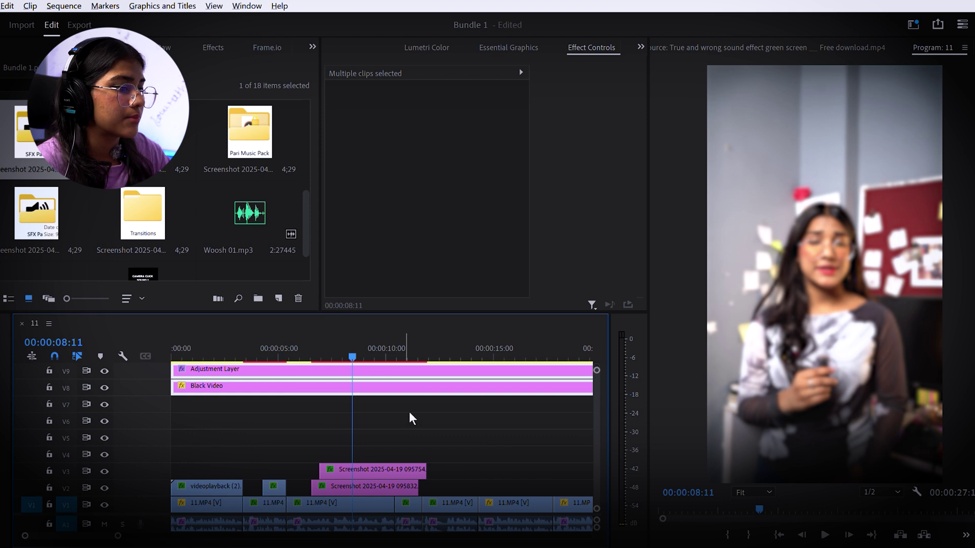
- Place the Pari Music Pack folder screenshot on V4, starting slightly after the SFX Pack screenshot
key(space)
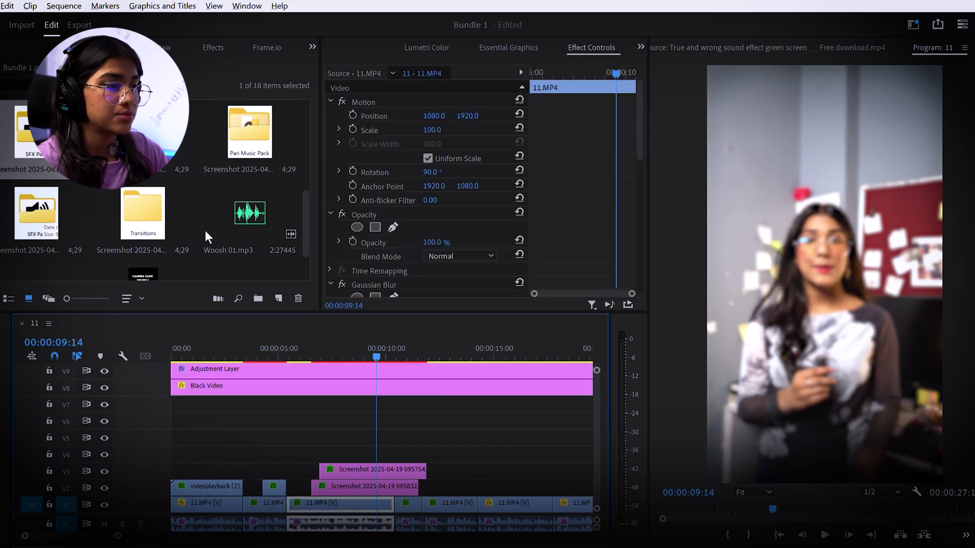
drag(256, 128, 331, 453)
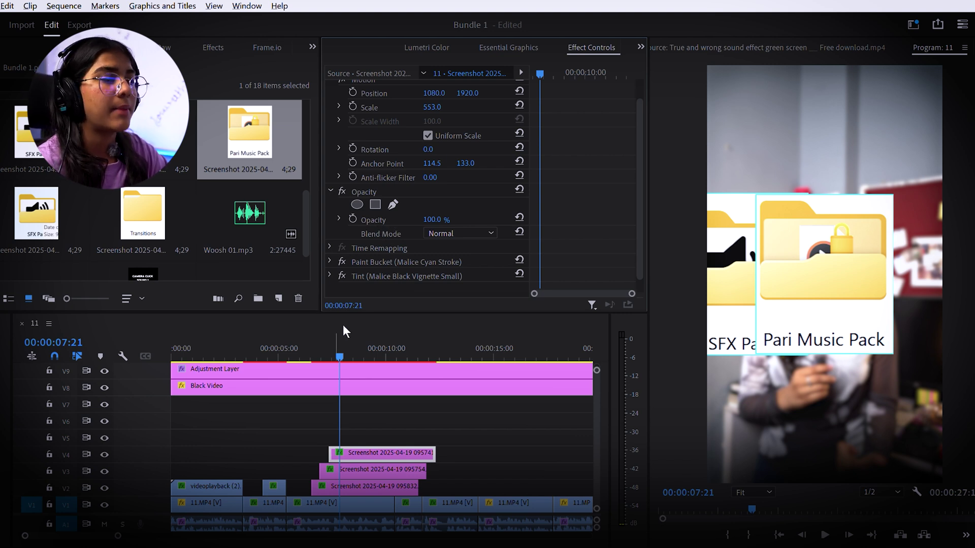
- Keyframe the Pari Music Pack screenshot's horizontal Position, lowering it from 1990 at 00:00:08:00 to slide the folder across
scroll(406, 168, up, 1)
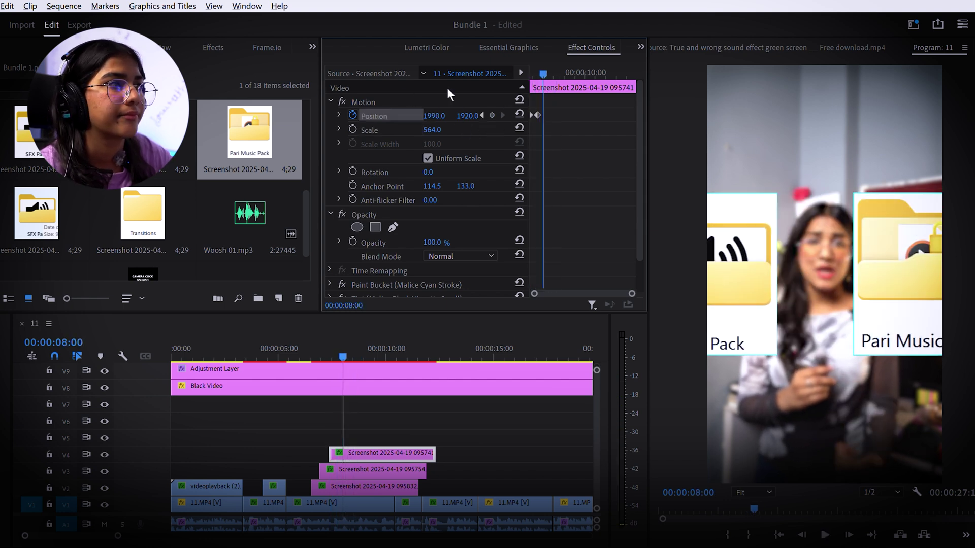
drag(434, 116, 370, 117)
key(shift+Right)
key(shift+Right)
key(shift+Right)
key(space)
key(space)
key(shift+Right)
key(shift+Right)
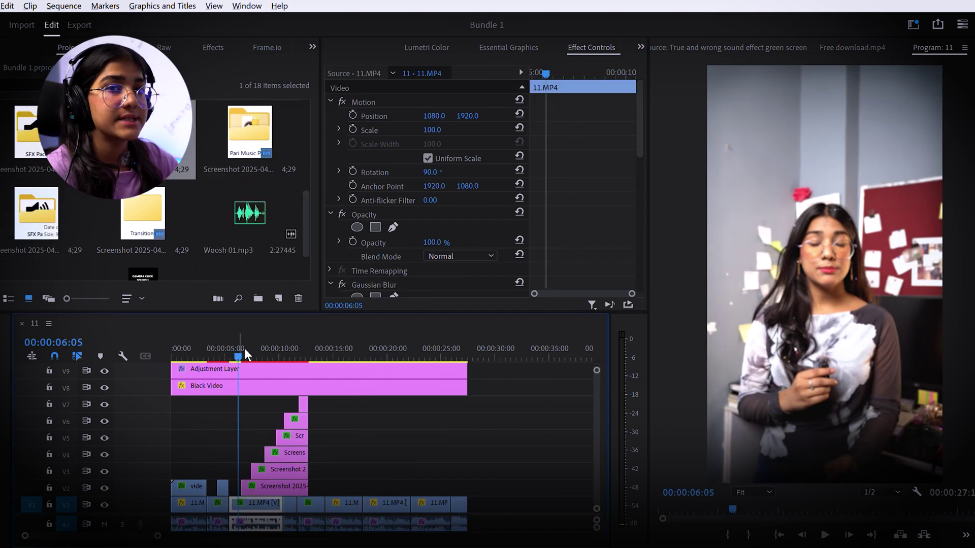
- Play back the complete folder slide sequence from 00:00:06:05
key(space)
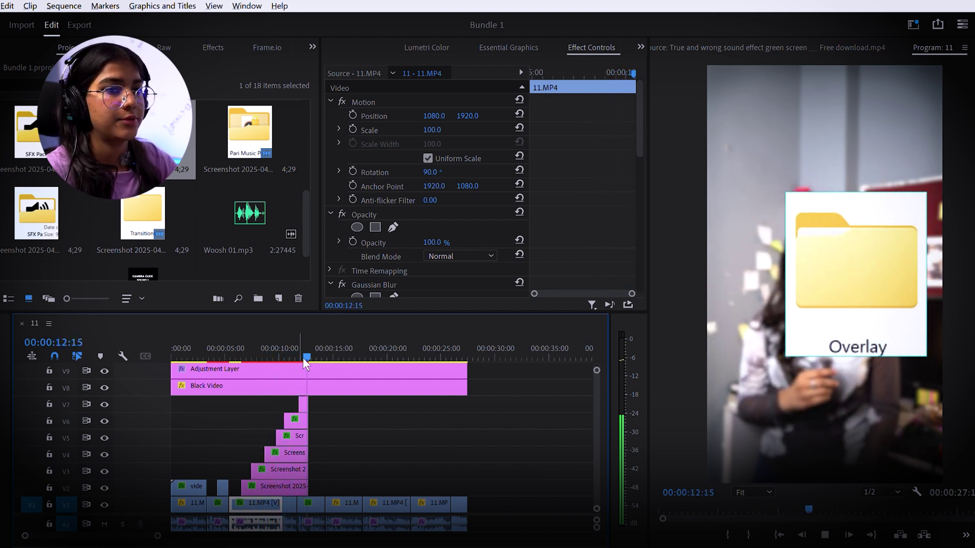
key(space)
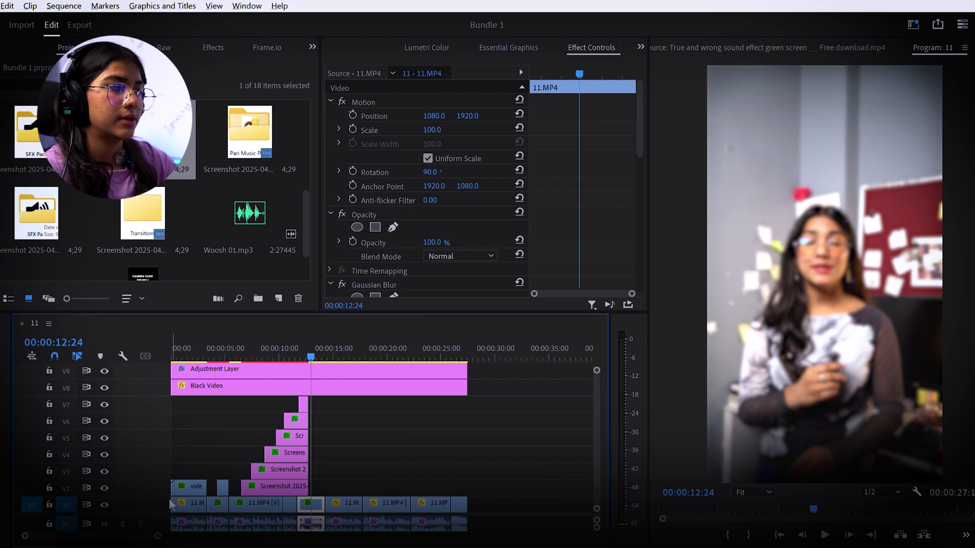
- Keyframe the V1 clip's Gaussian Blur Blurriness from 50 where the folders end to 0 at 00:00:14:03, and play it back
scroll(309, 366, down, 1)
click(313, 345)
scroll(403, 257, down, 2)
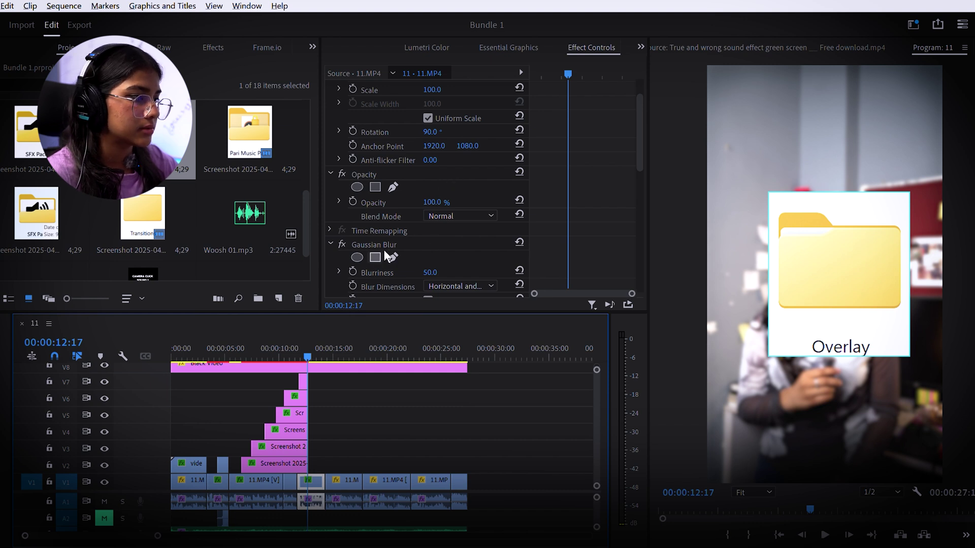
drag(308, 339, 248, 363)
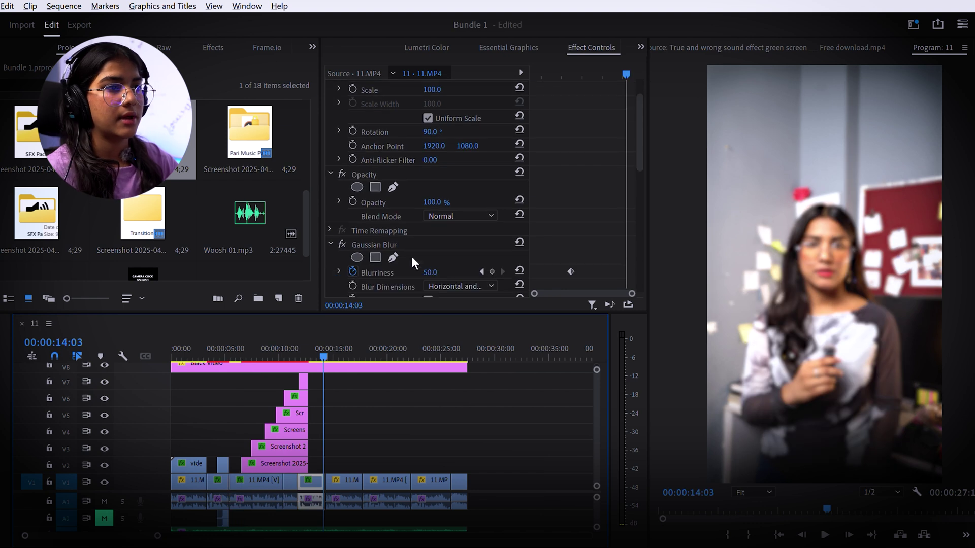
drag(448, 265, 426, 265)
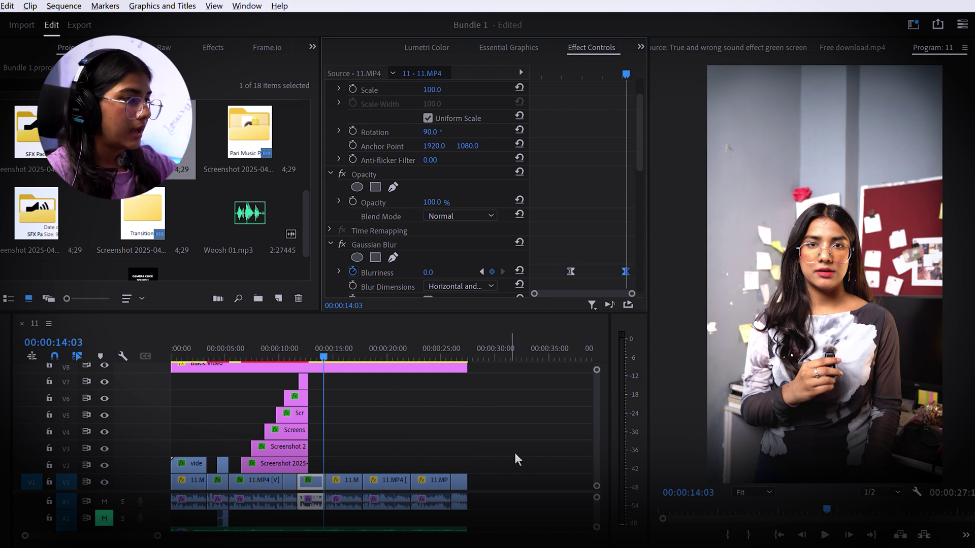
click(315, 346)
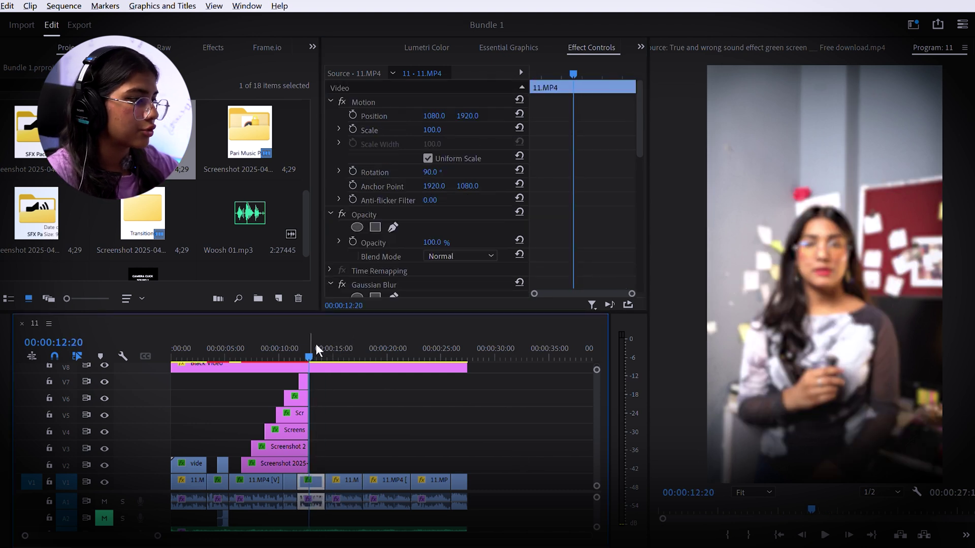
key(space)
key(space)
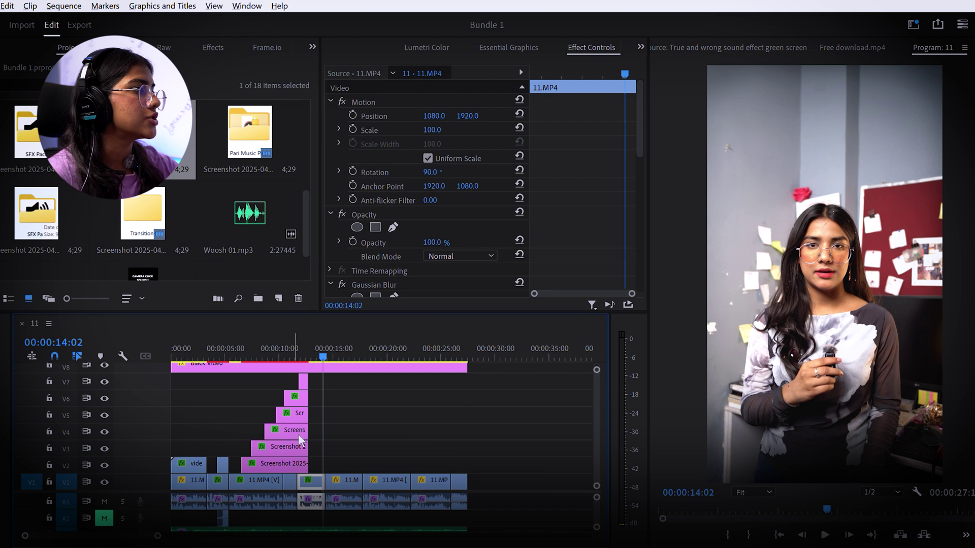
- Cut the blurred V1 clip where the folder screenshots end and apply the Malice Constant Zoom In Fast preset to its second part
click(311, 479)
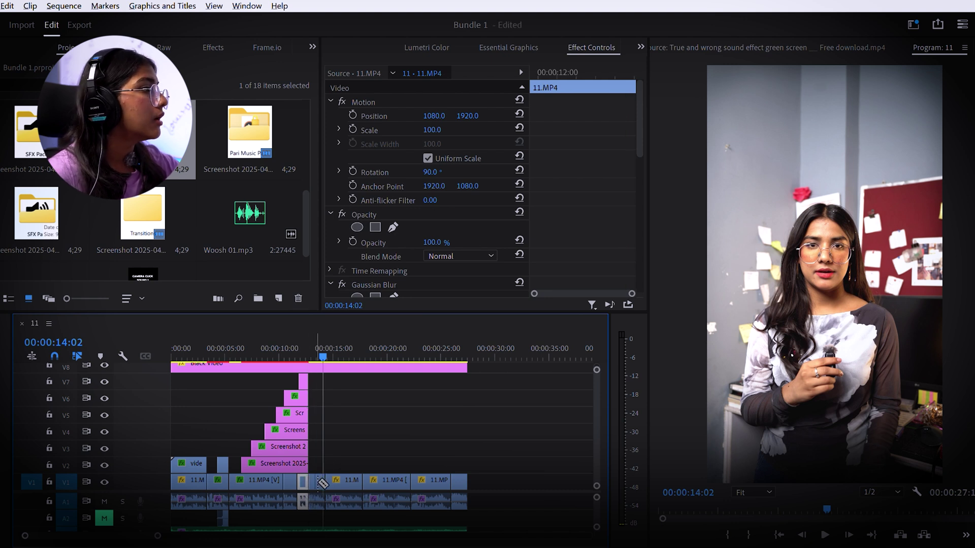
click(323, 479)
click(214, 45)
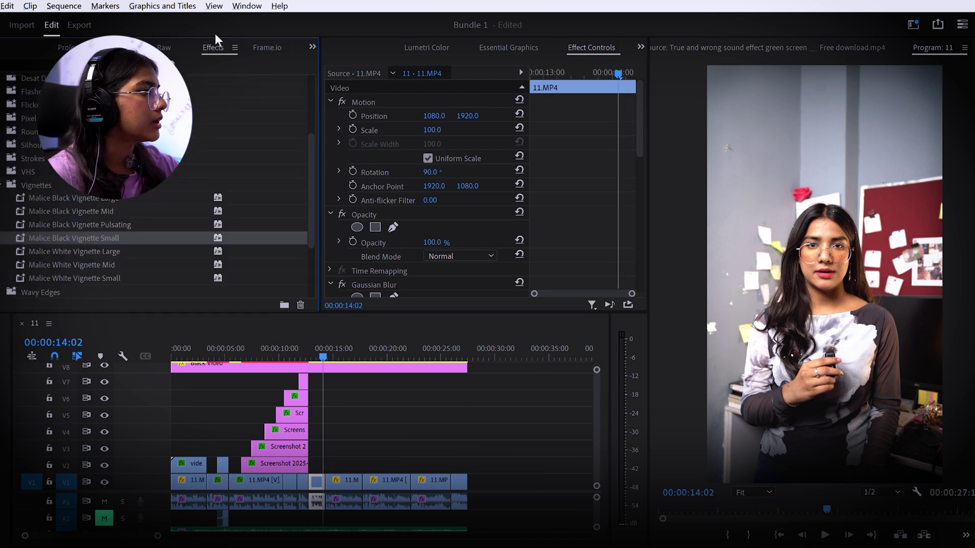
click(2, 185)
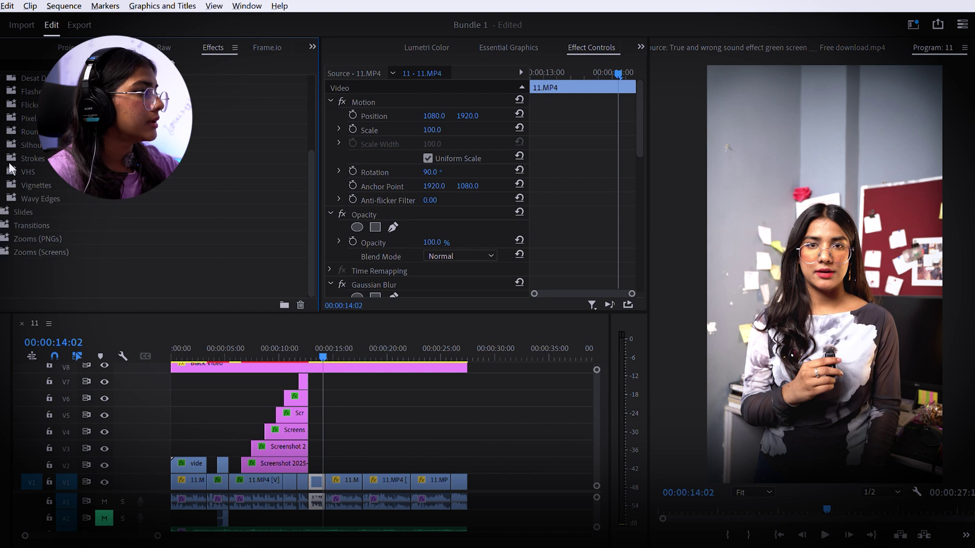
click(2, 252)
scroll(122, 249, down, 1)
scroll(132, 242, up, 1)
scroll(76, 256, down, 1)
click(8, 265)
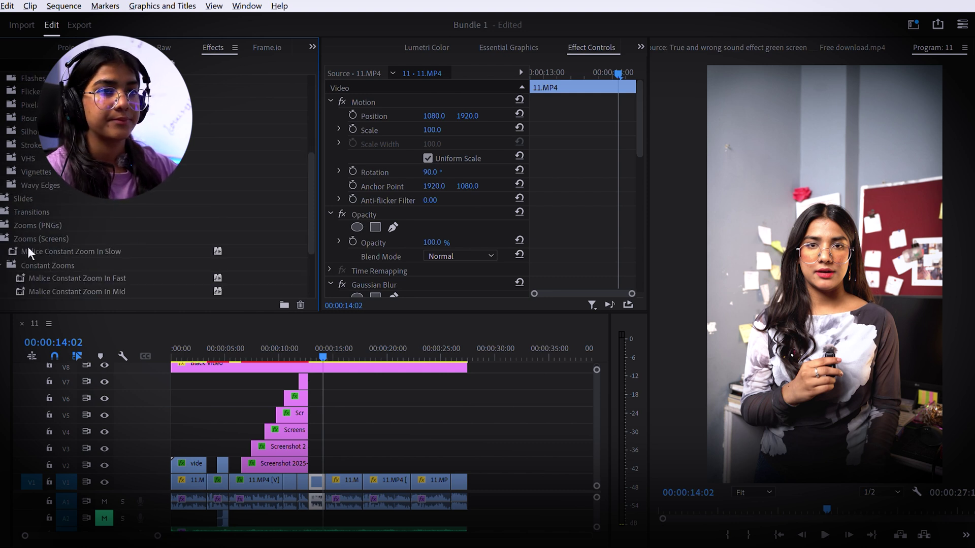
scroll(160, 227, down, 1)
drag(91, 236, 320, 479)
- Play back the zoomed section from the end of the folder screenshots into the following clip
click(314, 350)
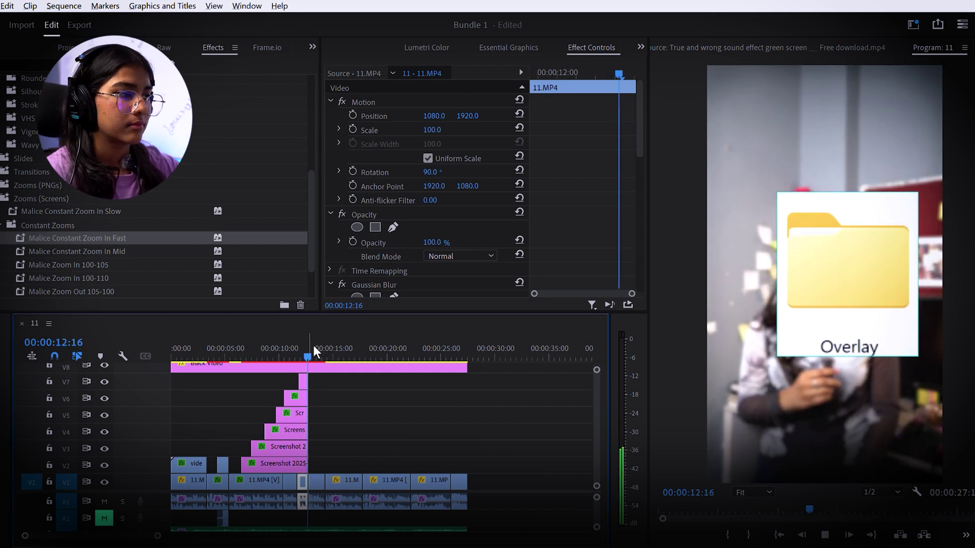
click(314, 346)
key(space)
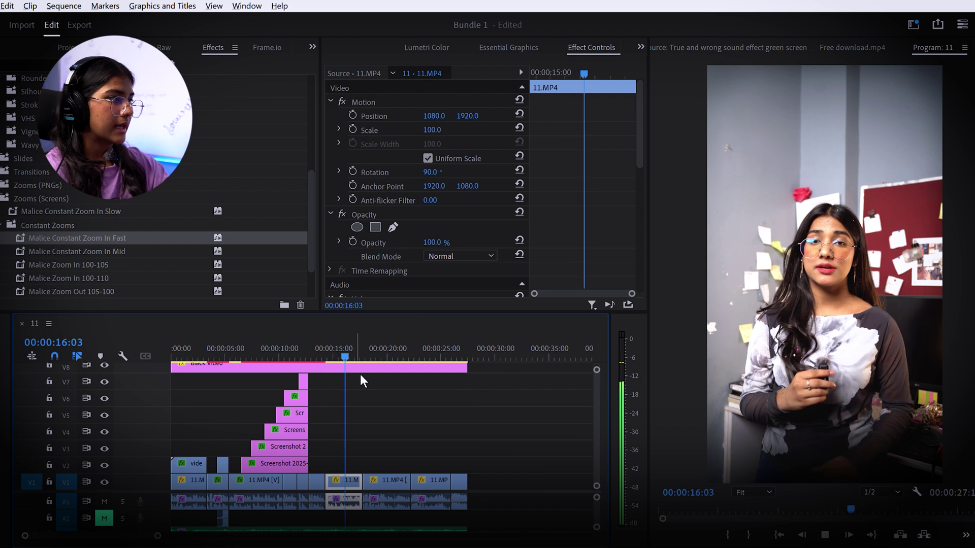
key(space)
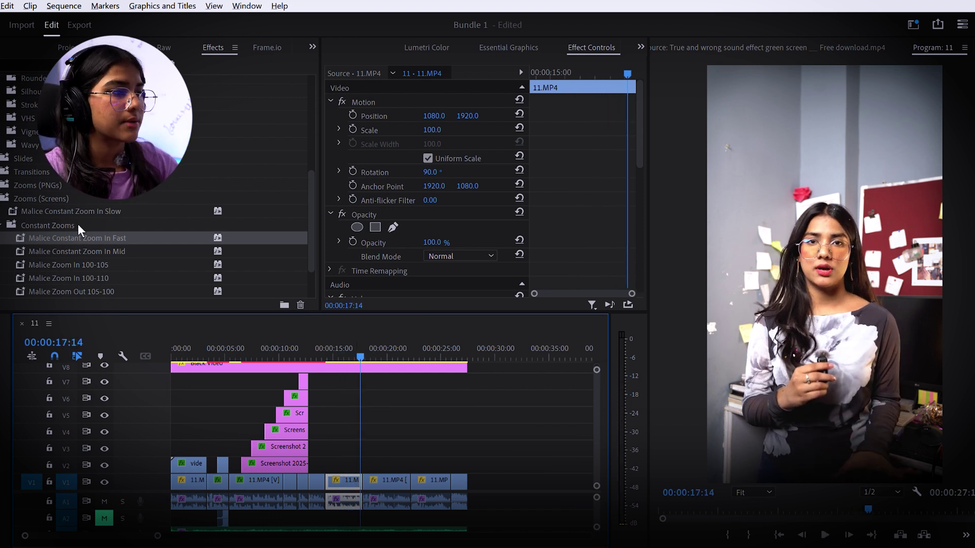
- Apply the Malice Constant Zoom In Fast preset to the V1 clip spanning about 14 to 17 seconds and play it back
drag(142, 235, 366, 480)
key(Left)
key(Left)
key(Left)
key(Left)
key(Left)
key(Left)
click(331, 354)
key(space)
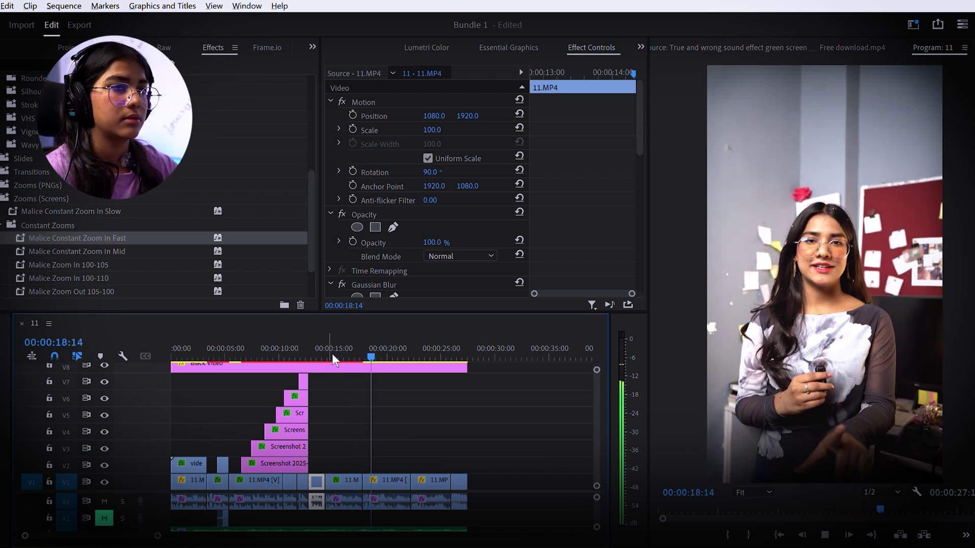
key(space)
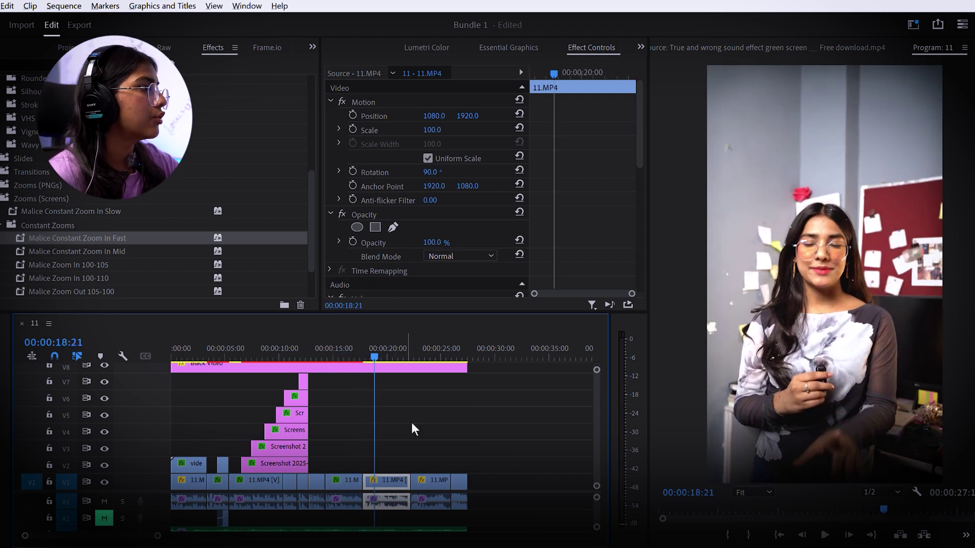
- Apply Malice Rumble Dark Flash Transition B to the V1 clip starting near 00:00:17:16, remove its Transform effect, and play the cut
click(360, 338)
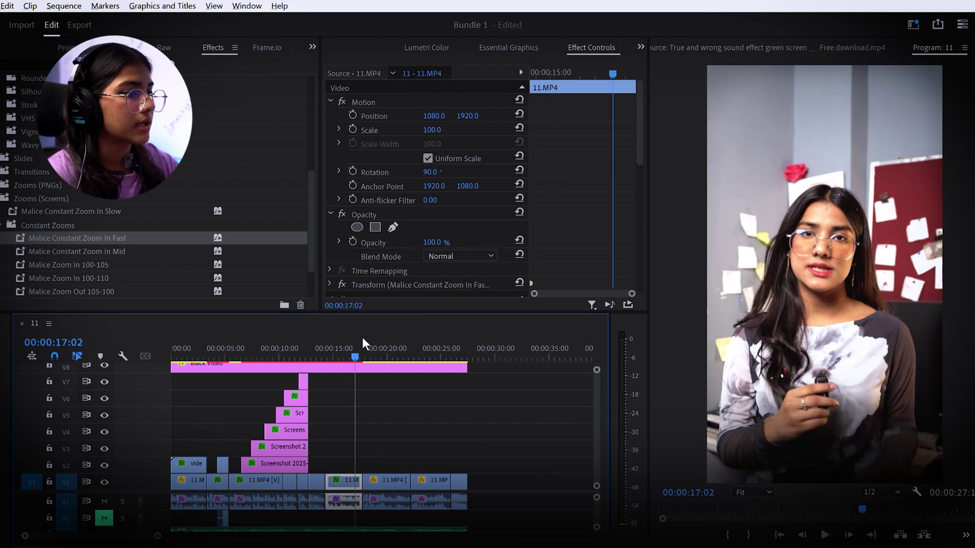
click(362, 339)
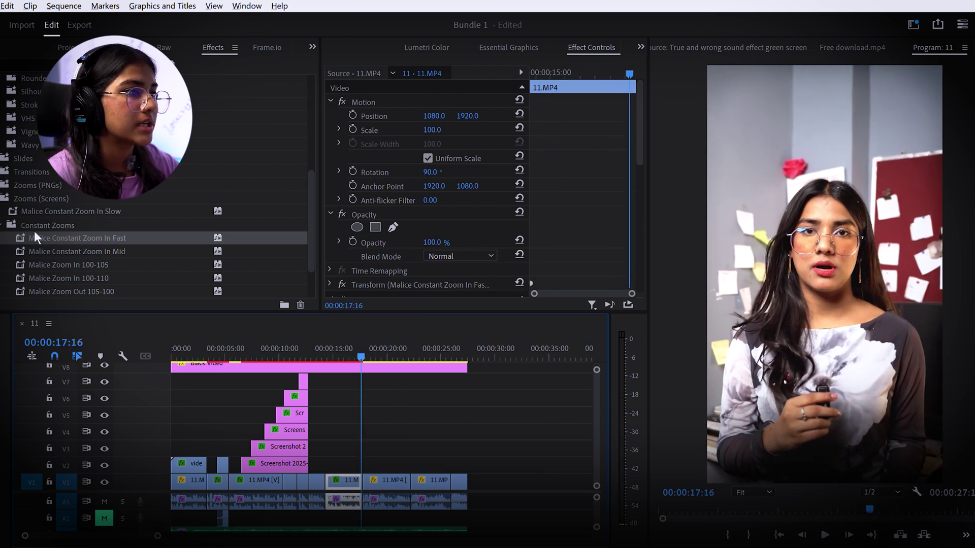
click(33, 172)
drag(77, 198, 378, 480)
scroll(424, 237, down, 2)
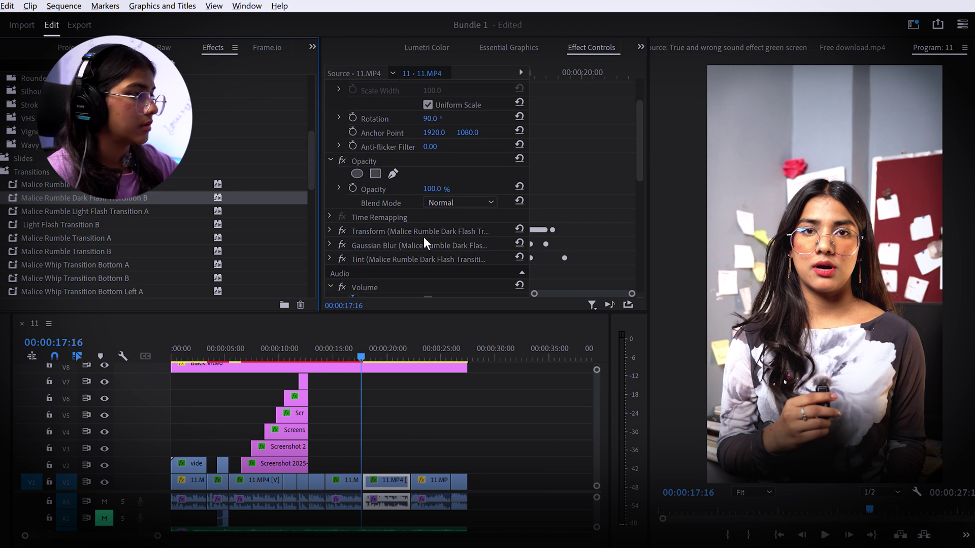
key(Delete)
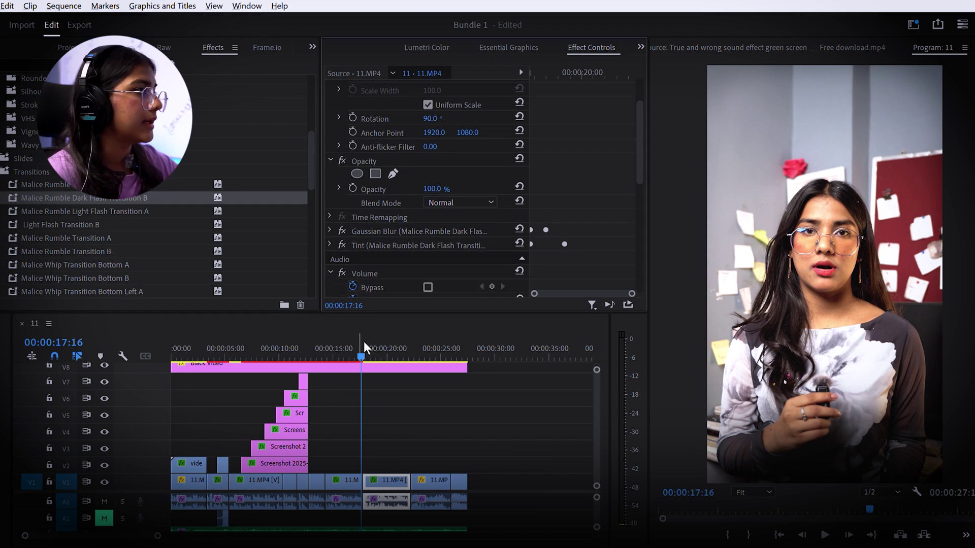
key(space)
key(space)
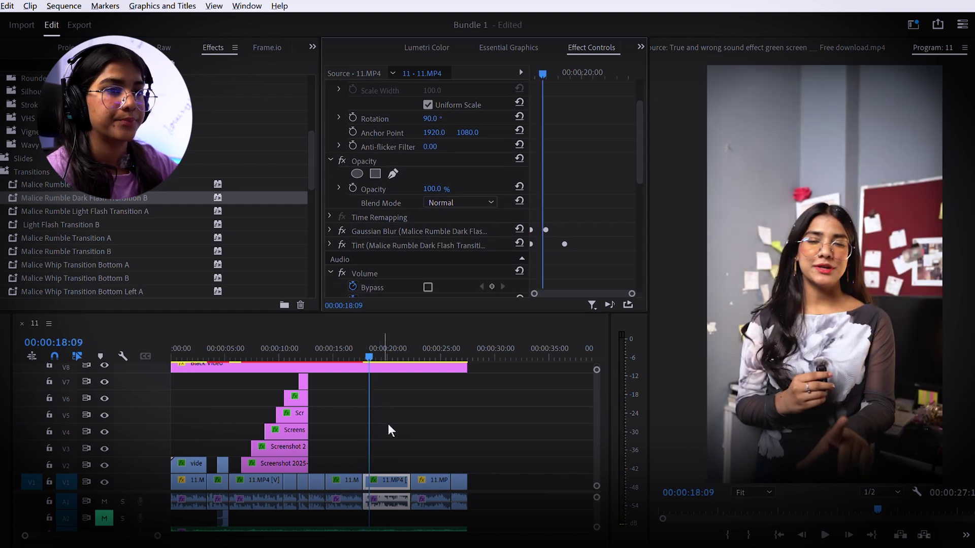
- Apply the Malice Constant Zoom In Mid preset to the dark flash clip and play it back
click(2, 171)
drag(112, 251, 379, 480)
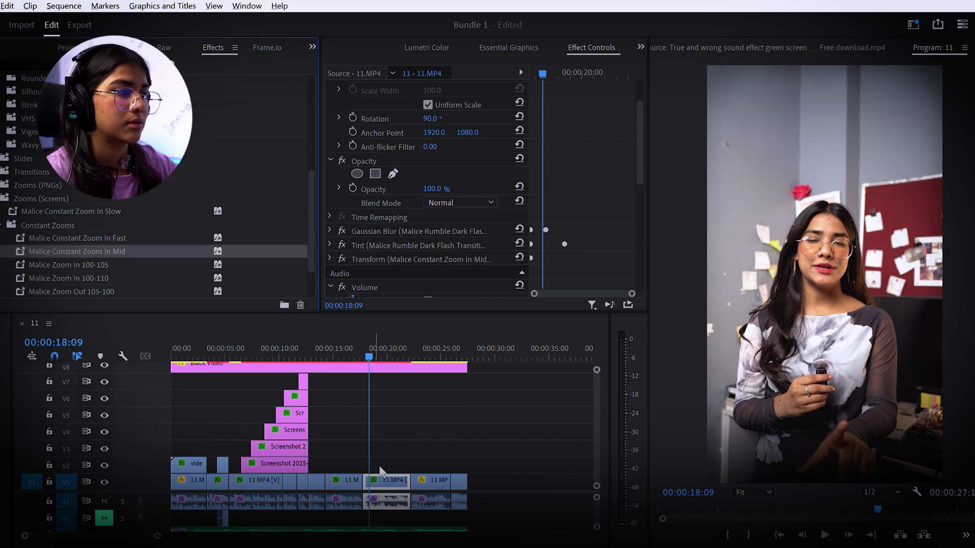
key(space)
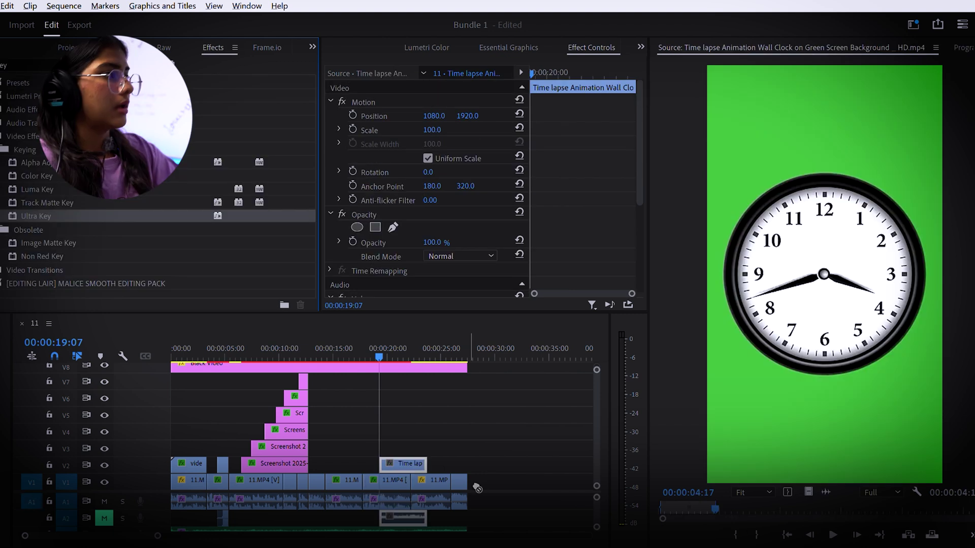
- Apply Ultra Key to the wall clock clip on V2 and sample its green background as the key color
drag(402, 453, 401, 460)
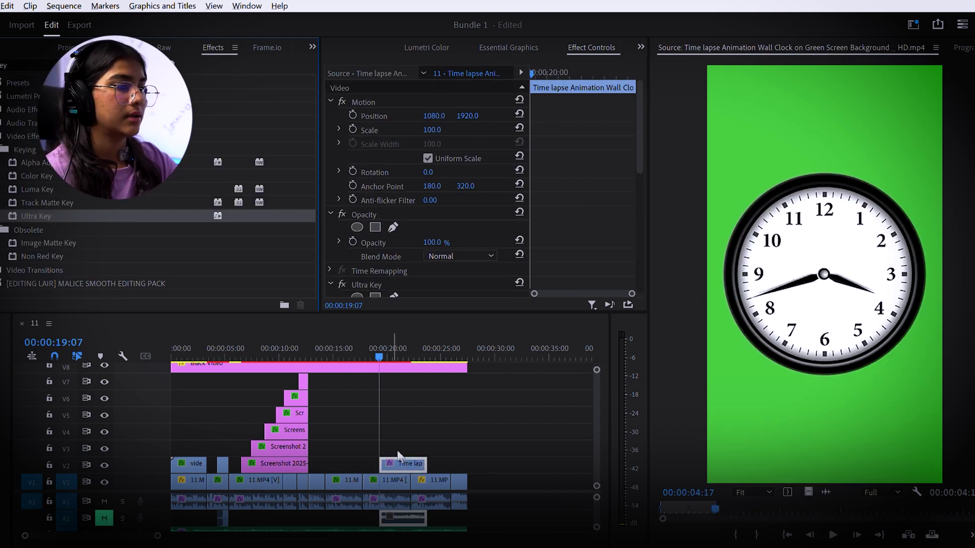
click(420, 440)
click(407, 462)
scroll(441, 203, down, 5)
click(446, 205)
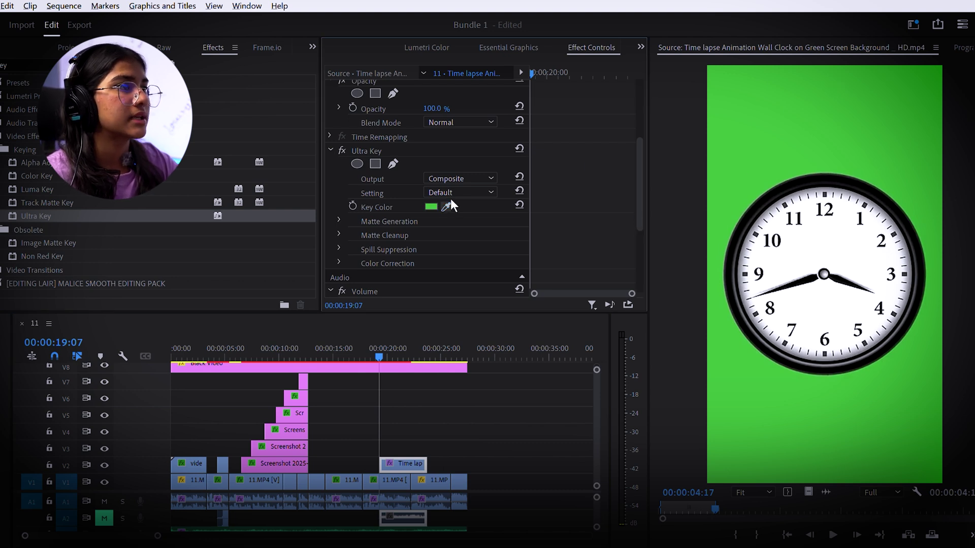
click(392, 348)
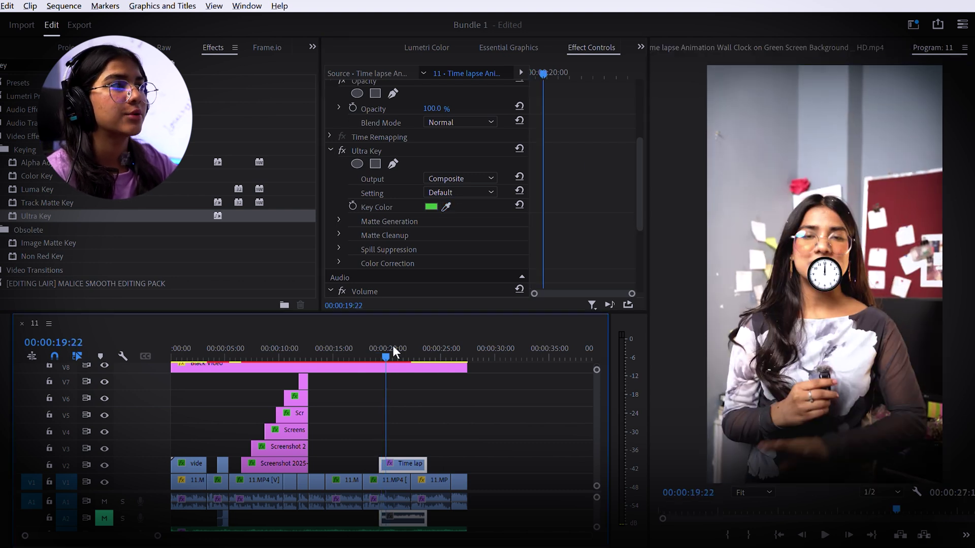
- Save the project and set the clock overlay's Scale to 413 and vertical position to 627, above the speaker's head
scroll(434, 186, up, 5)
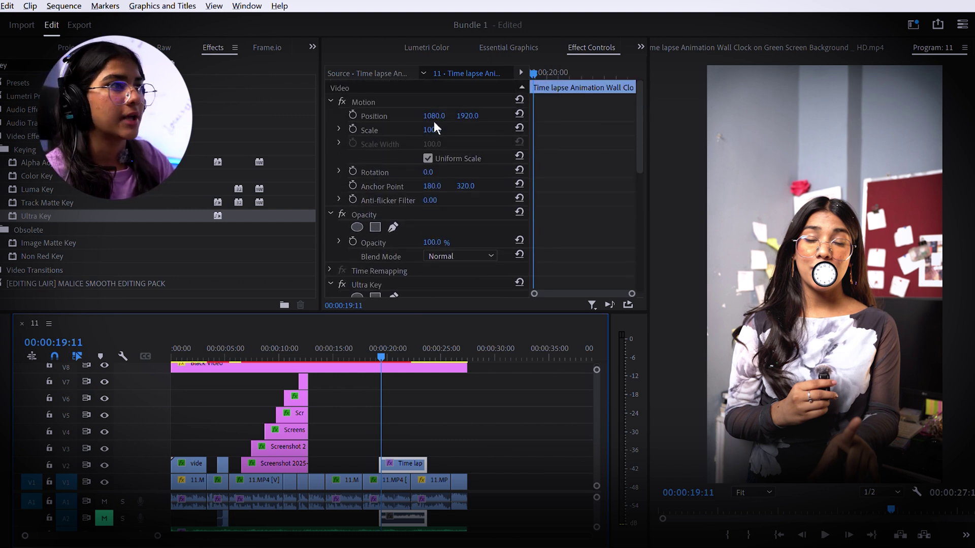
key(ctrl+s)
click(441, 126)
drag(434, 130, 617, 129)
mouse_move(469, 116)
mouse_down()
mouse_move(144, 115)
mouse_move(476, 104)
mouse_up()
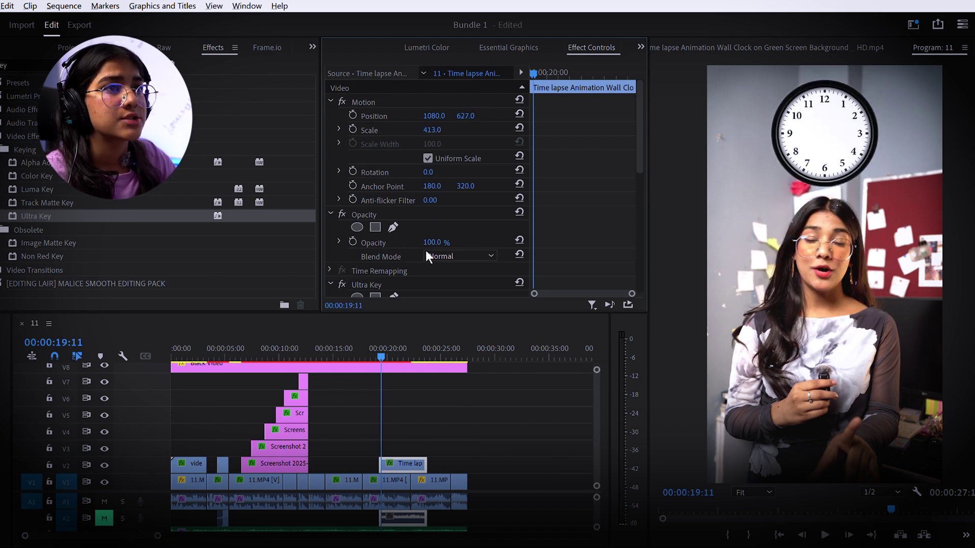
- Set the clock overlay's Ultra Key Matte Cleanup Choke to 48
scroll(392, 277, down, 5)
click(339, 153)
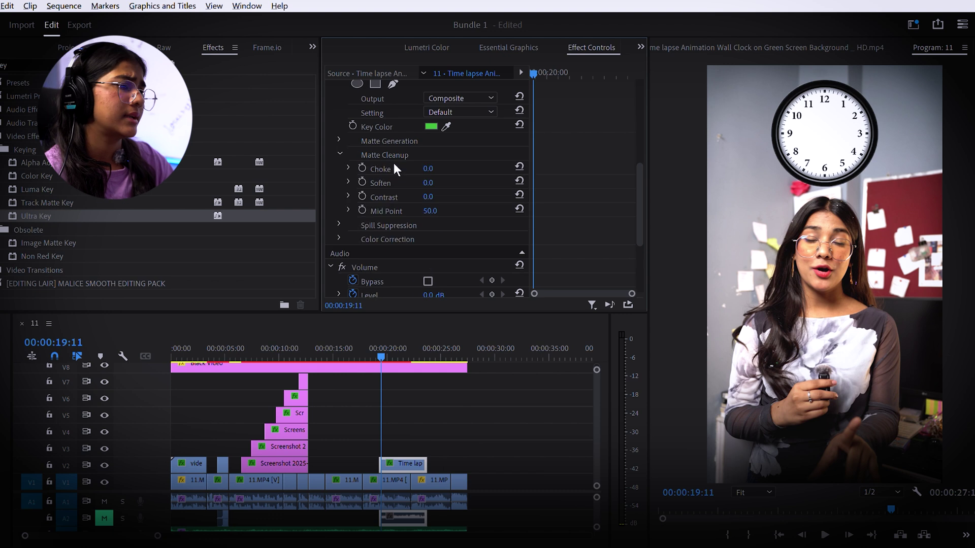
drag(428, 168, 452, 169)
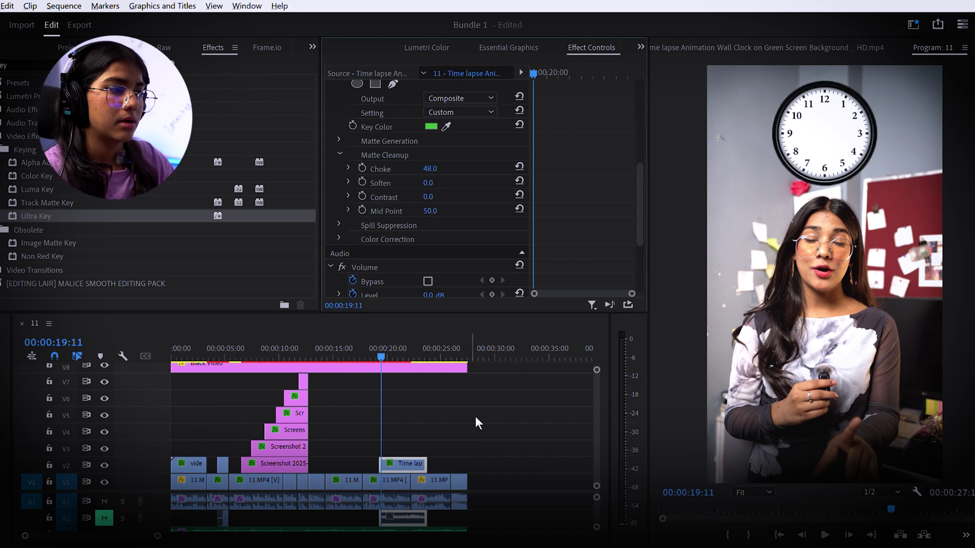
- Play back the clock section and move the clock clip slightly earlier on V2
click(437, 398)
drag(387, 345, 371, 350)
key(space)
click(417, 462)
drag(416, 460, 411, 462)
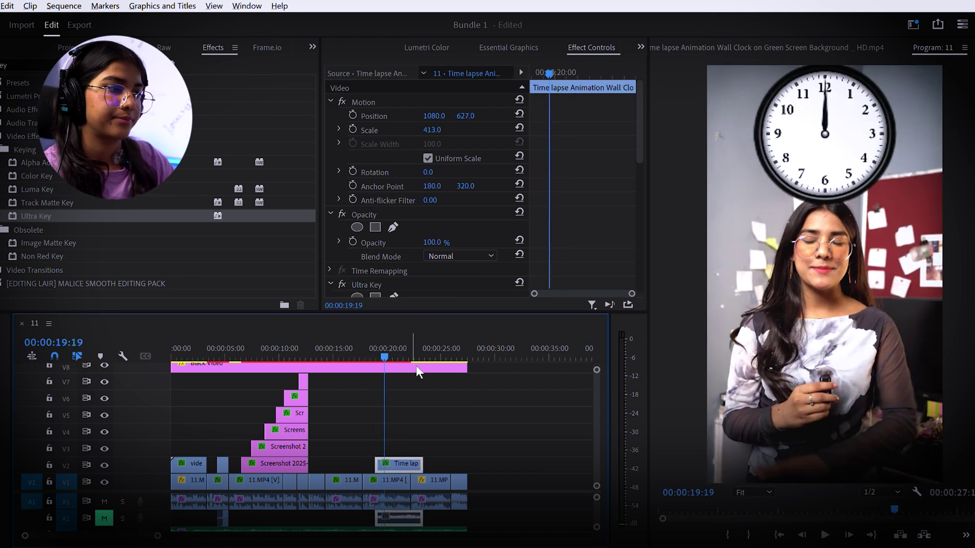
- Reduce the clock overlay's Scale to 291 and trim the end of its clip to 00:00:22:03 after playing it back
key(space)
drag(436, 130, 375, 129)
key(space)
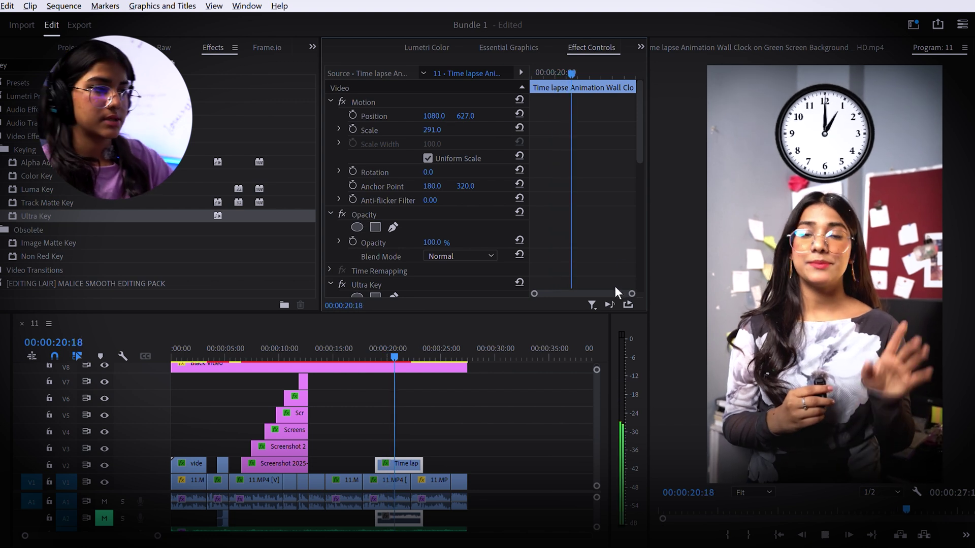
drag(427, 471, 409, 471)
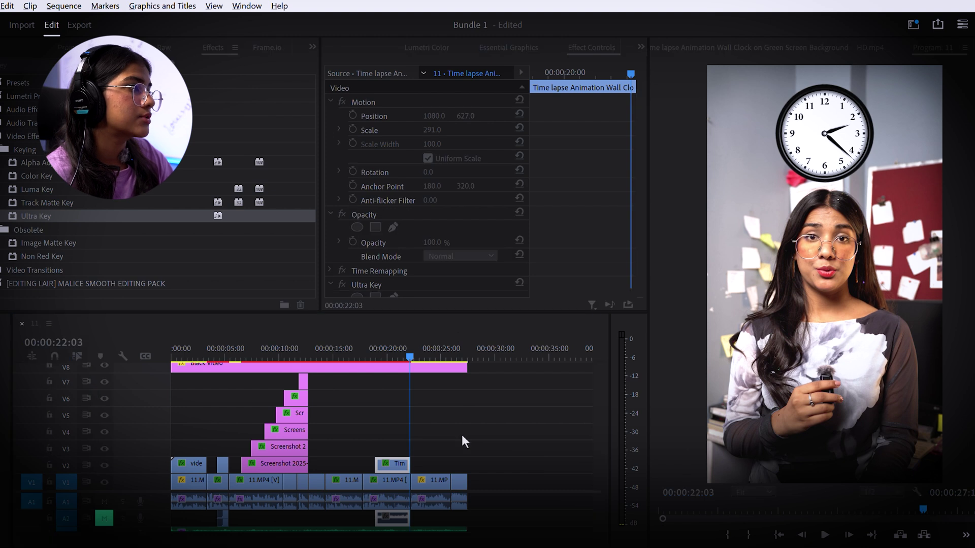
- Open the screen recording screen-20250419-101000.mp4 as the source clip and mark a range ending at 00:00:14:10
key(space)
key(space)
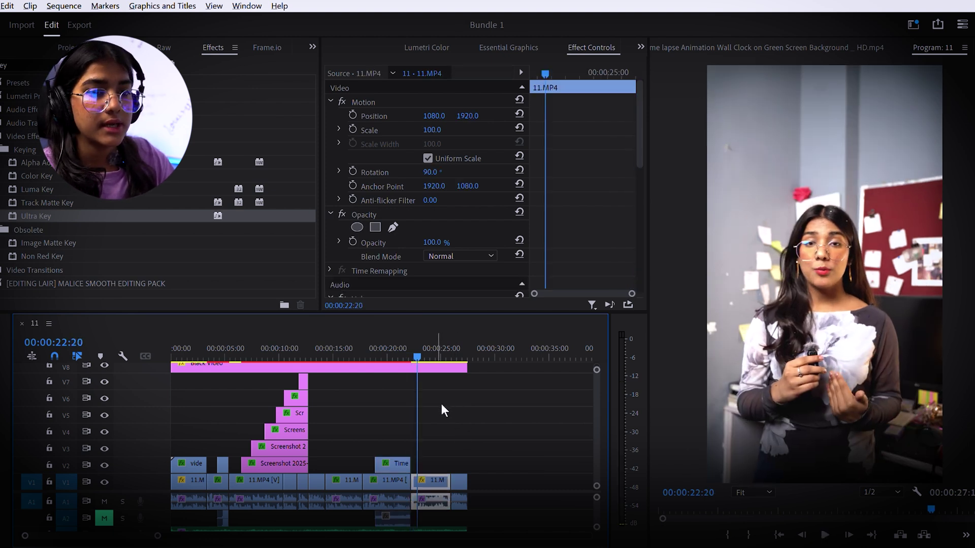
click(66, 47)
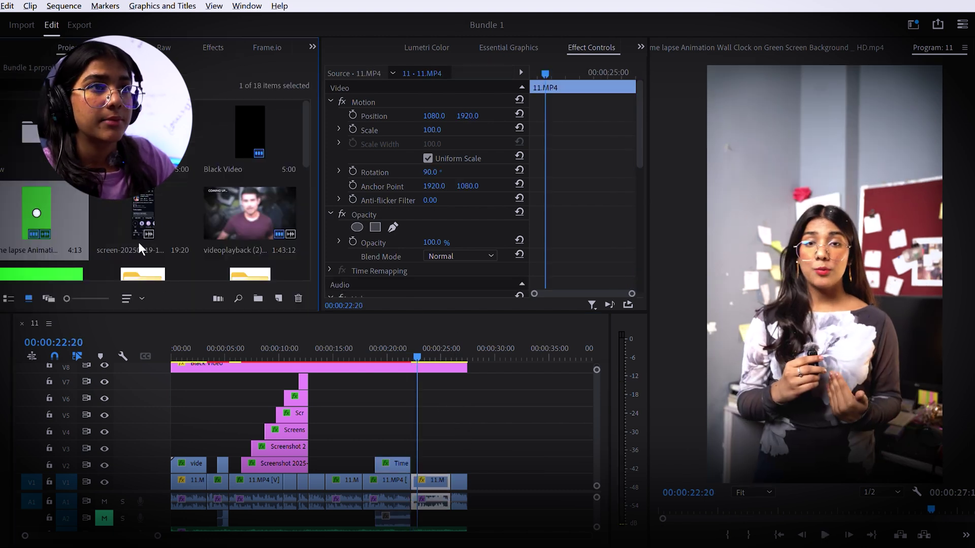
double_click(177, 183)
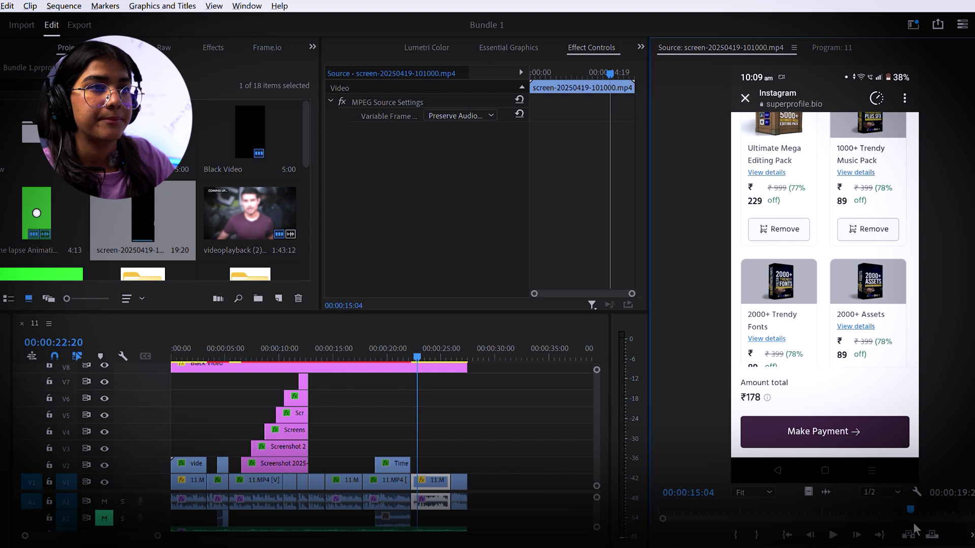
drag(913, 506, 705, 503)
key(i)
drag(705, 502, 899, 497)
key(o)
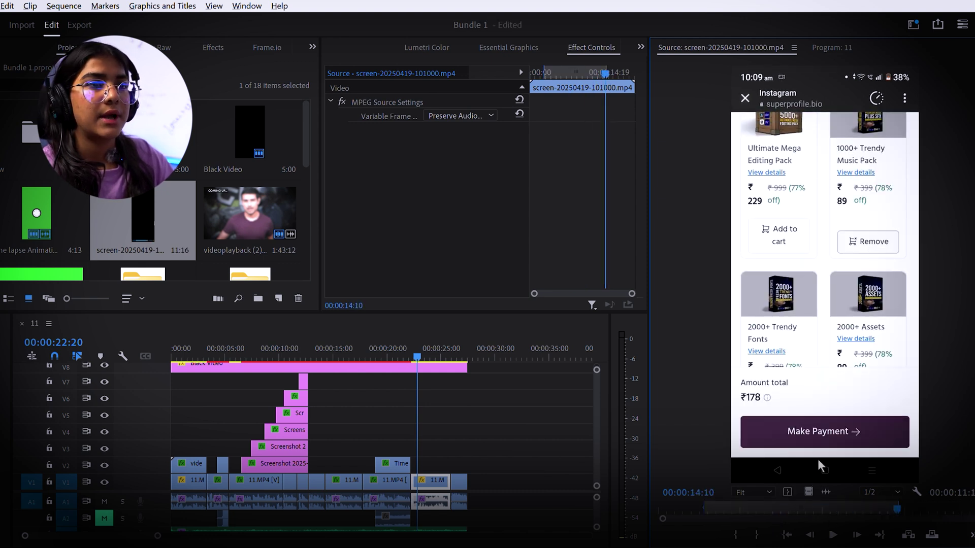
- Set the screen recording's in point to 00:00:08:09 and place its video on V2 at 00:00:22:20
click(757, 502)
drag(762, 515, 450, 449)
key(i)
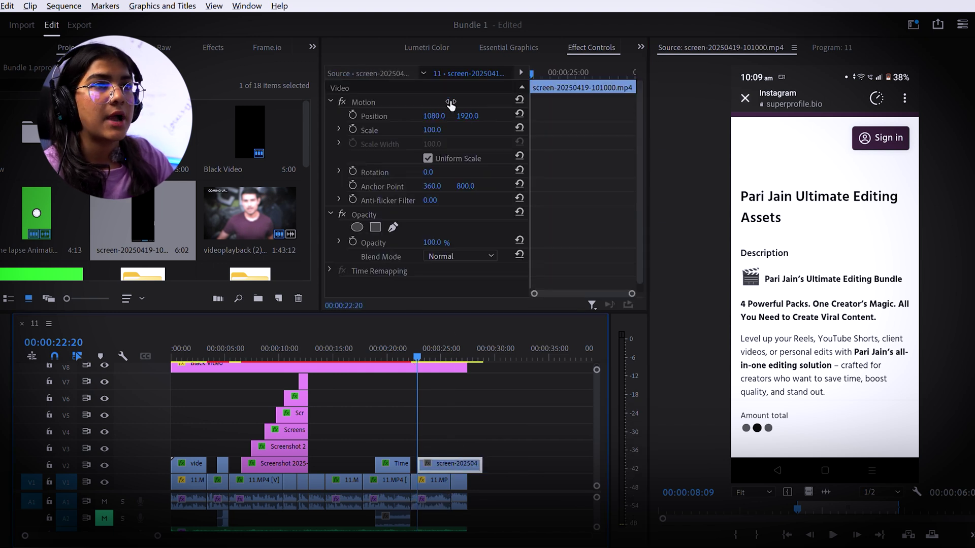
- Set the screen recording's Scale to 304 and vertical position to 1784, and play back that section
click(424, 356)
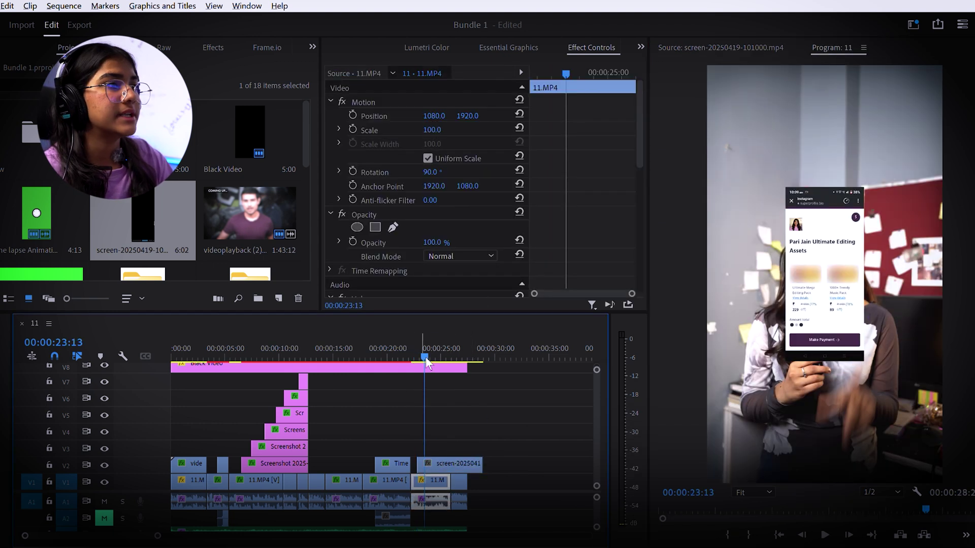
drag(434, 130, 407, 116)
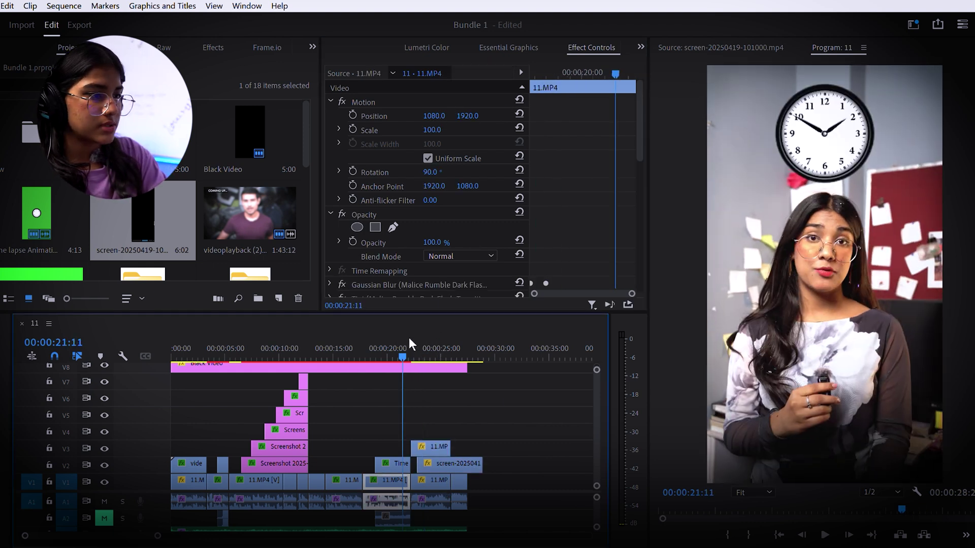
key(space)
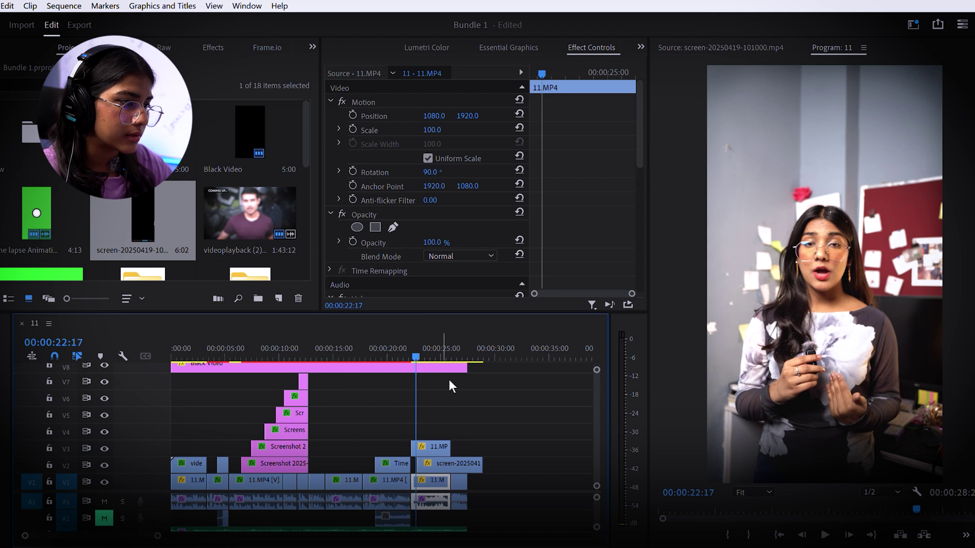
key(space)
key(space)
- Delete the 11.MP4 copy on V3 and arrange the talking-head clip on V2 above the equally long screen recording on V1
click(445, 447)
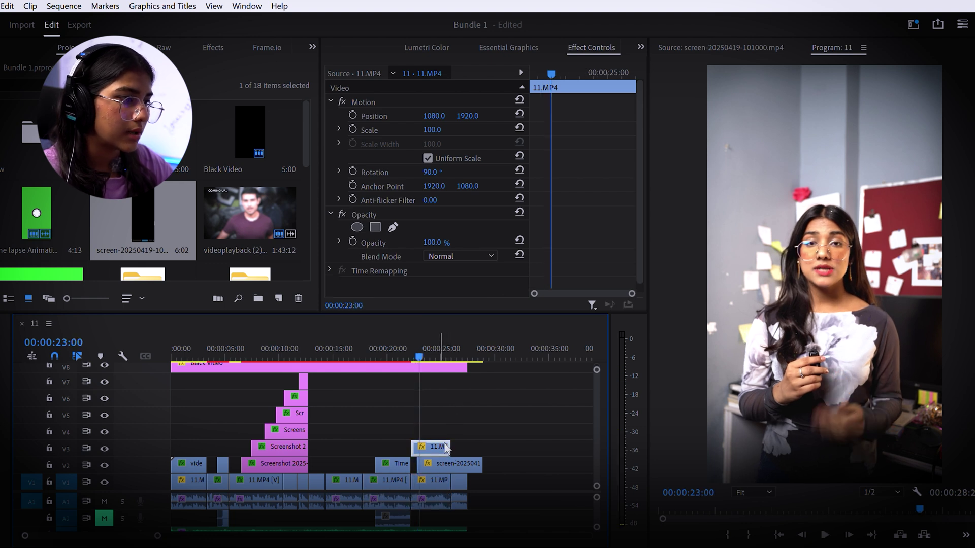
key(Delete)
drag(435, 479, 474, 464)
click(443, 464)
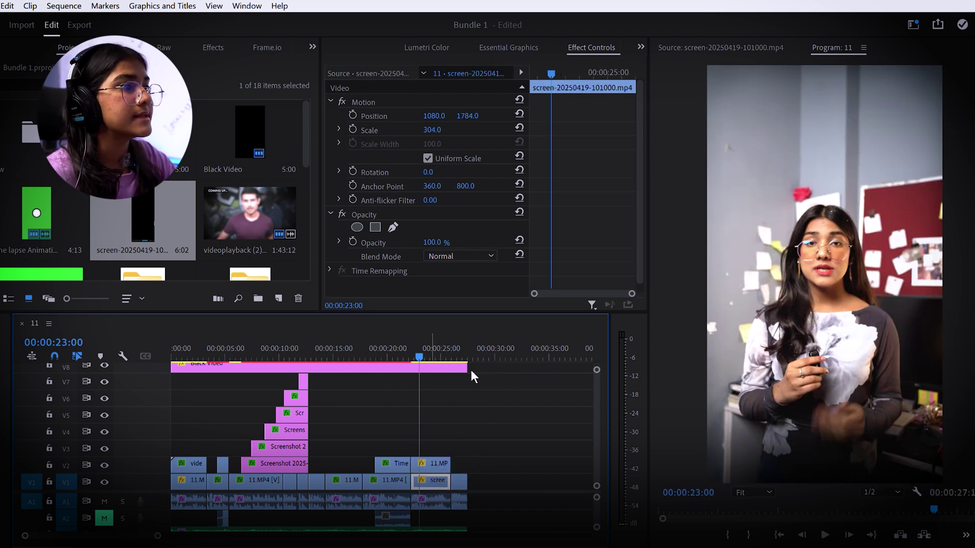
click(480, 411)
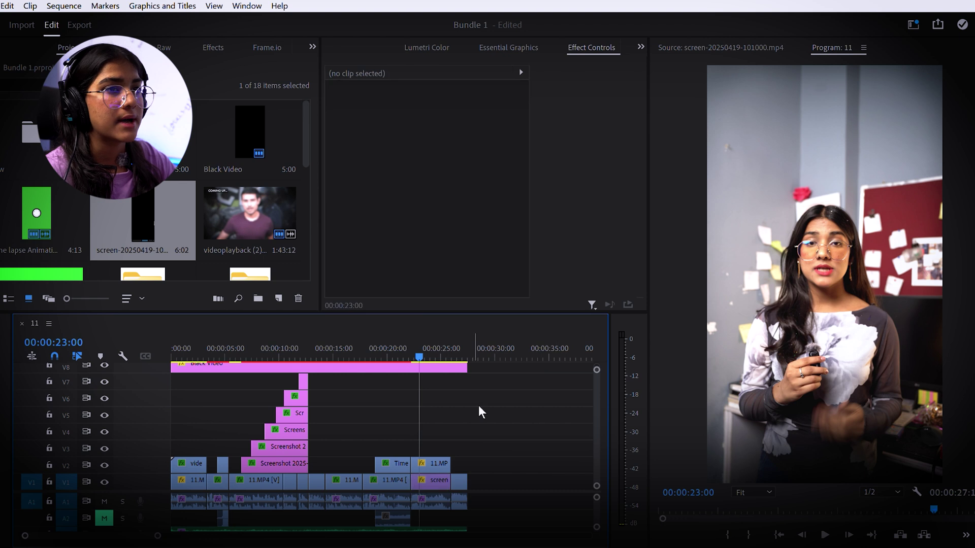
- Add an ellipse opacity mask to the 11.MP4 clip on V2 and reshape it into a circle around the speaker
drag(431, 349, 412, 348)
click(433, 463)
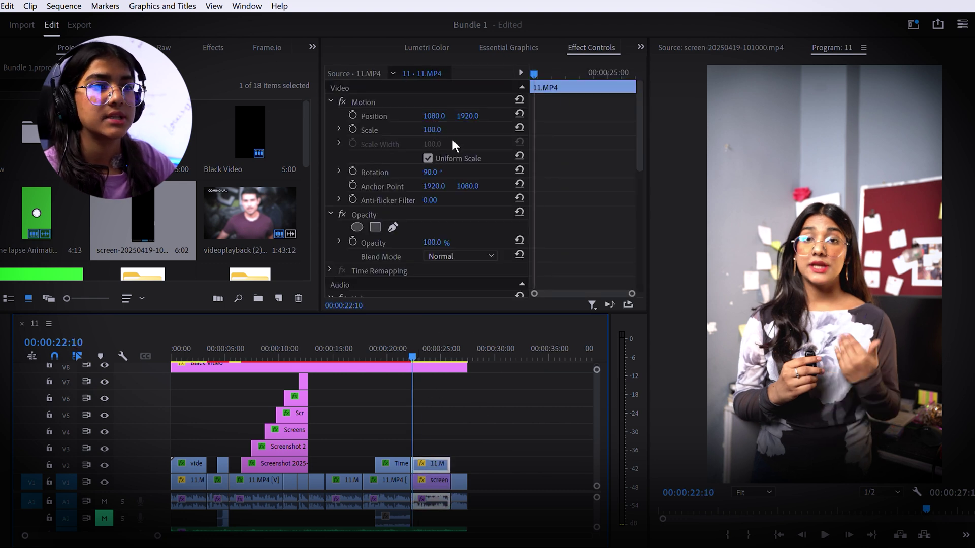
click(357, 227)
drag(771, 273, 709, 269)
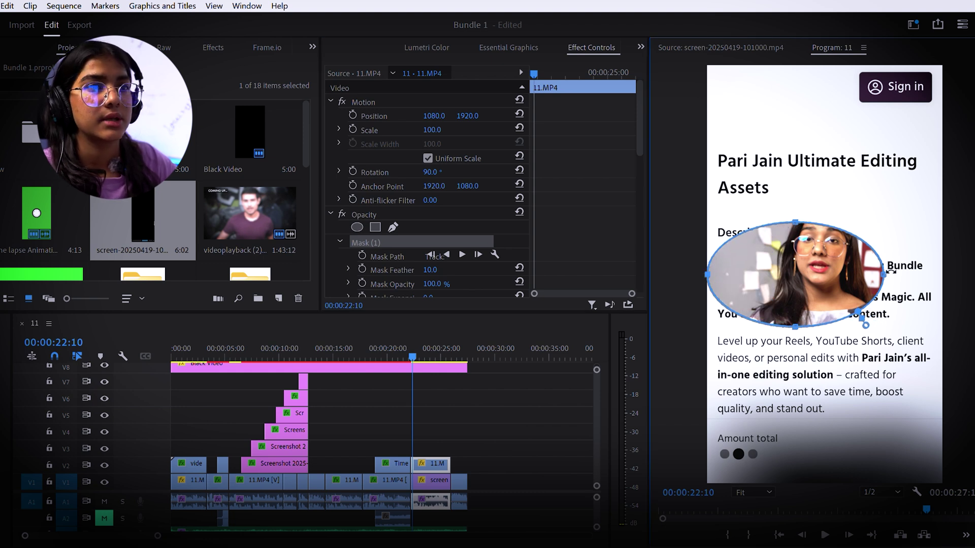
drag(892, 265, 945, 260)
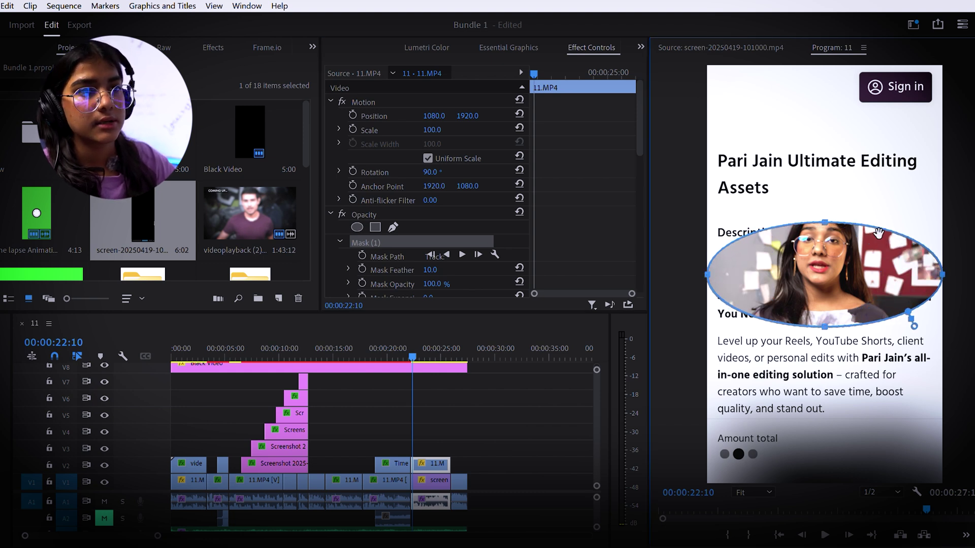
drag(826, 209, 815, 84)
drag(875, 201, 875, 261)
- Set the masked speaker clip's Scale to 40, move it to the frame's upper-right corner, and save the project after playback
click(491, 422)
drag(459, 121, 356, 120)
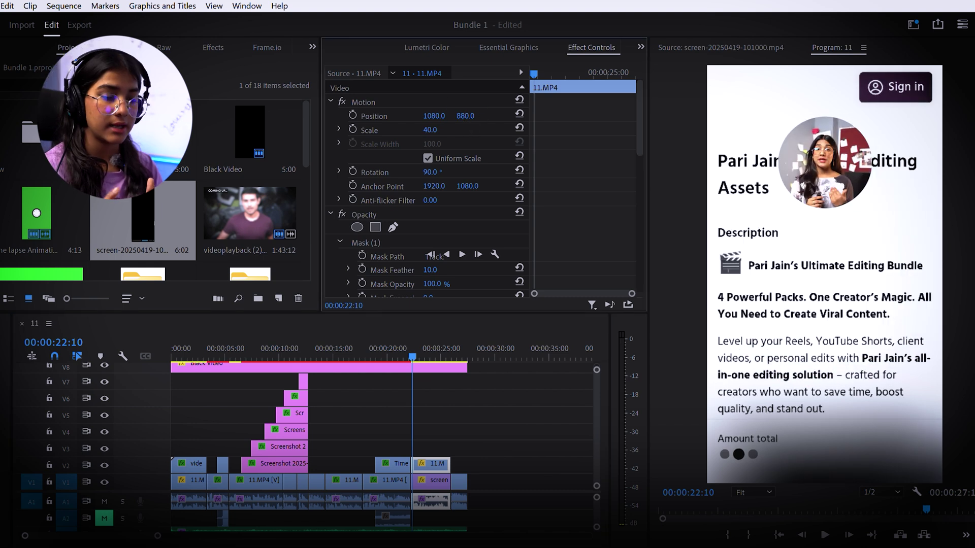
mouse_move(464, 116)
mouse_down()
mouse_move(440, 102)
mouse_move(460, 114)
mouse_move(477, 113)
mouse_move(476, 103)
mouse_up()
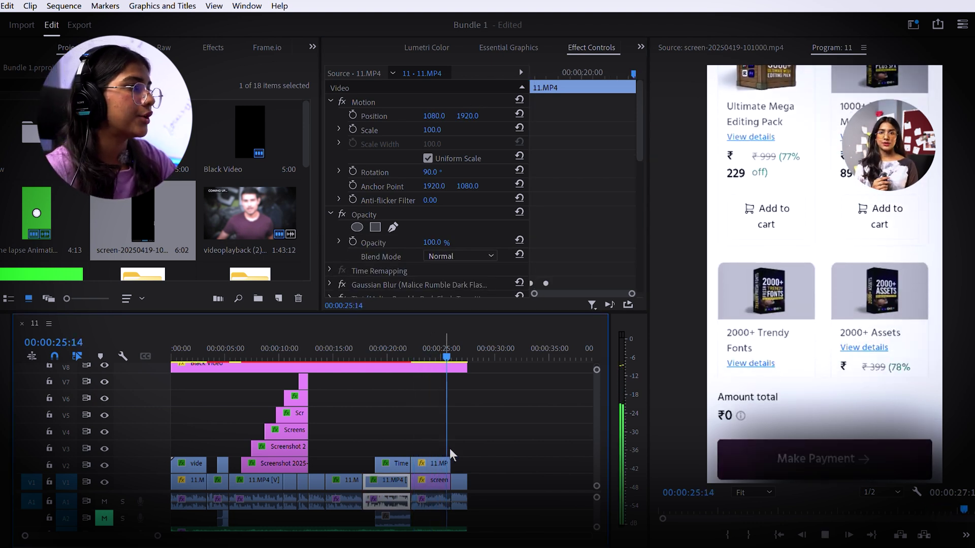
key(space)
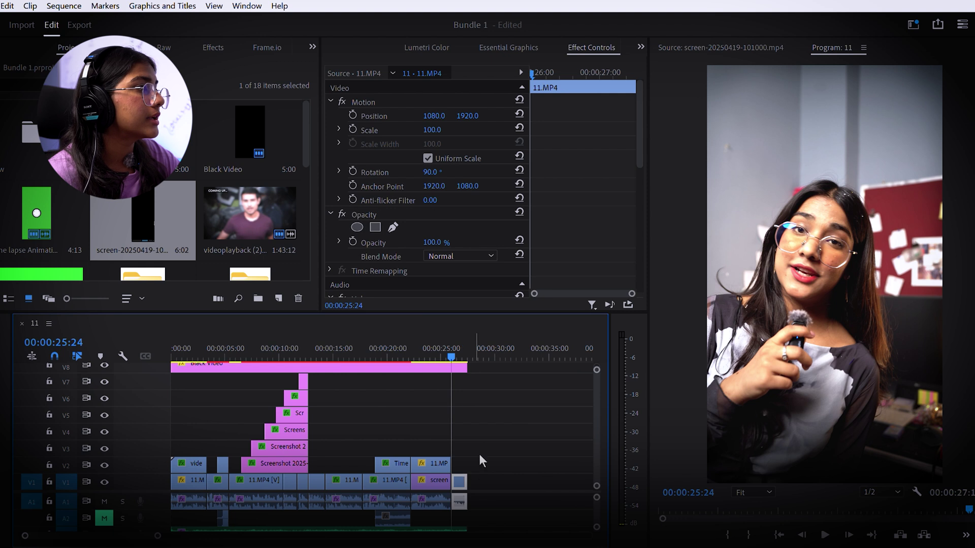
key(ctrl+s)
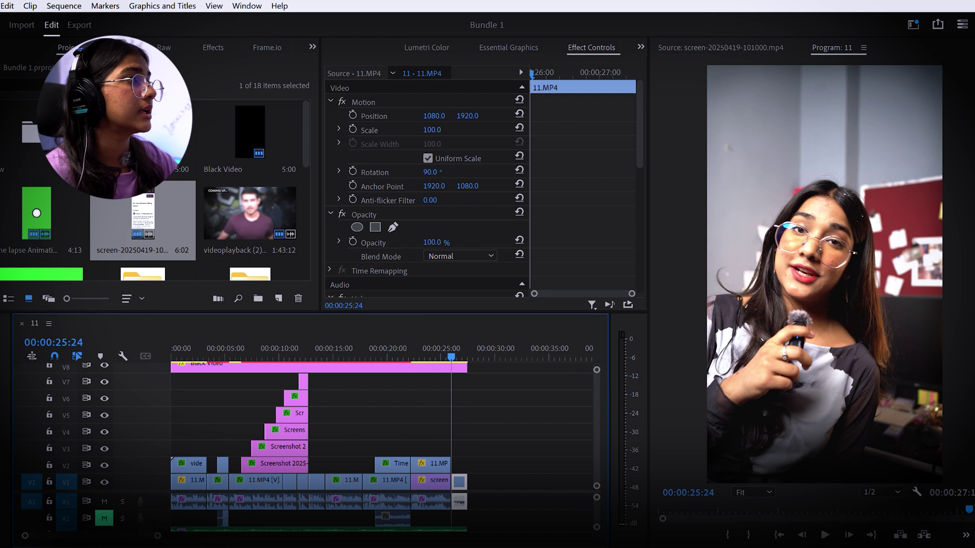
- Apply the Malice Zoom In 100-105 preset to the last 11.MP4 clip on V1, play it back and save the project
click(213, 48)
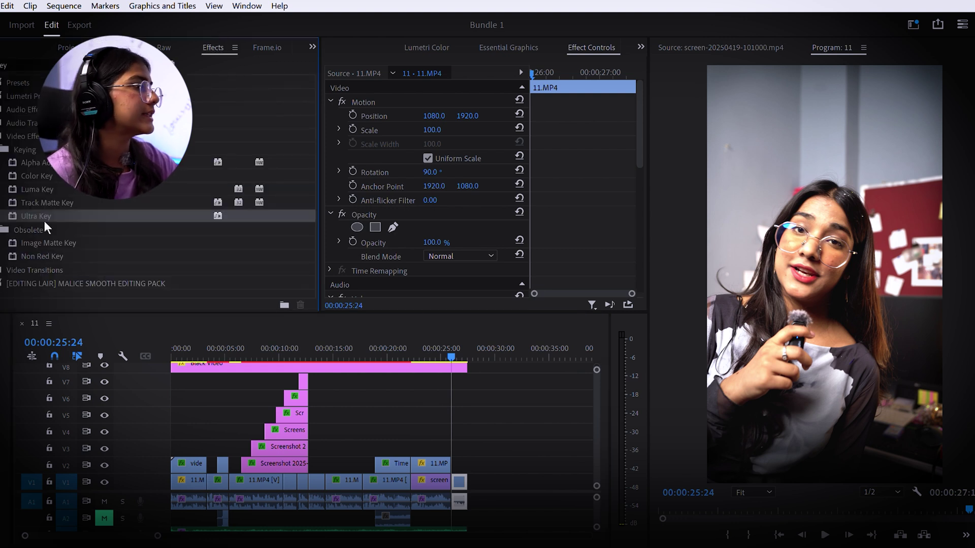
click(1, 136)
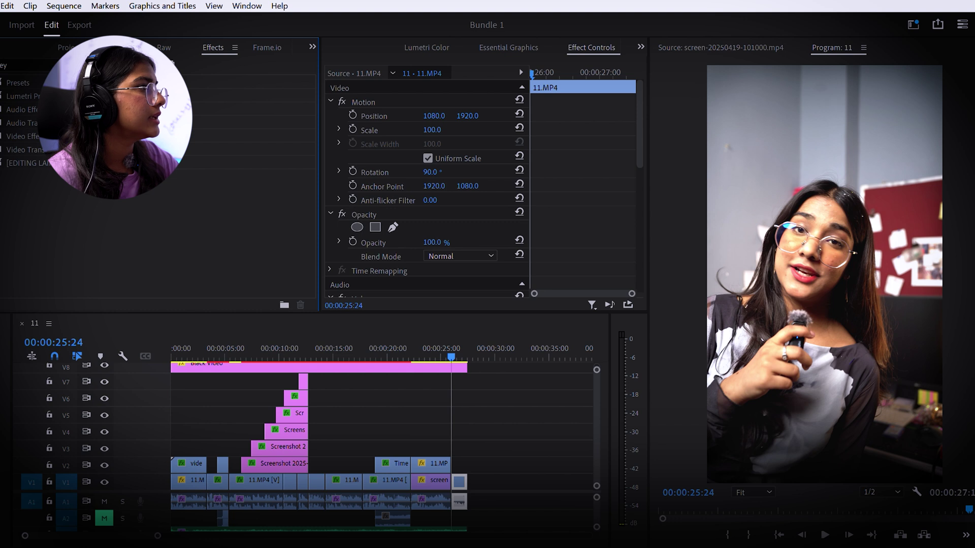
click(1, 163)
click(1, 270)
scroll(74, 236, down, 2)
click(1, 265)
scroll(119, 269, down, 2)
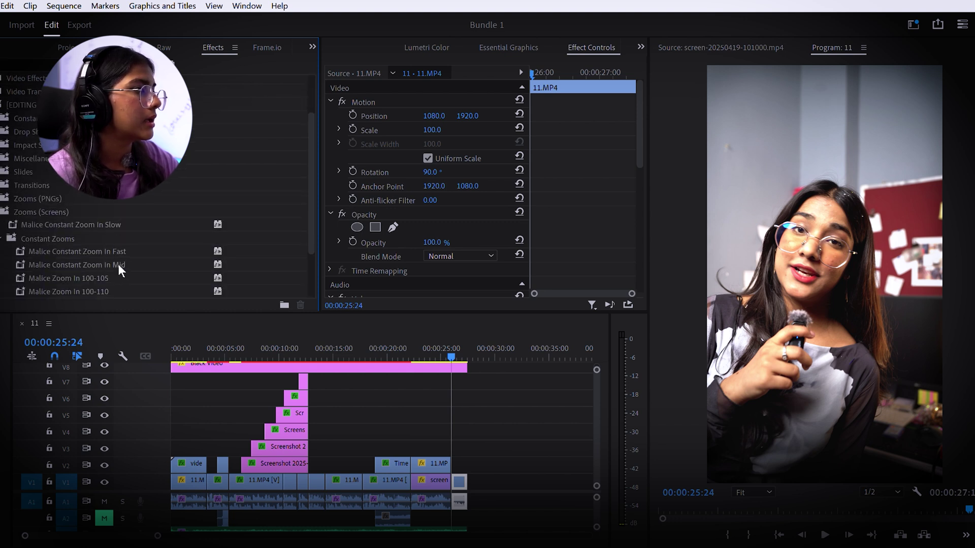
scroll(118, 264, down, 3)
click(5, 190)
click(3, 198)
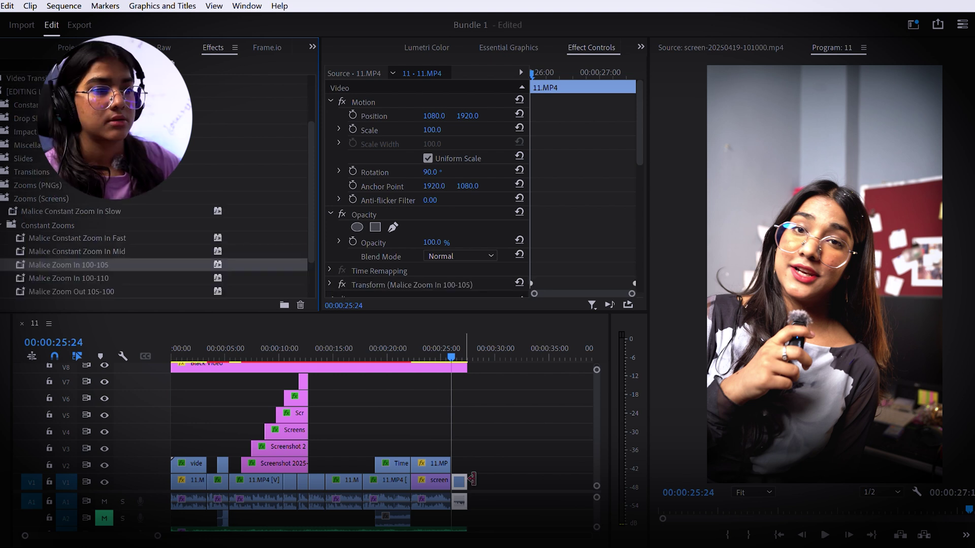
key(space)
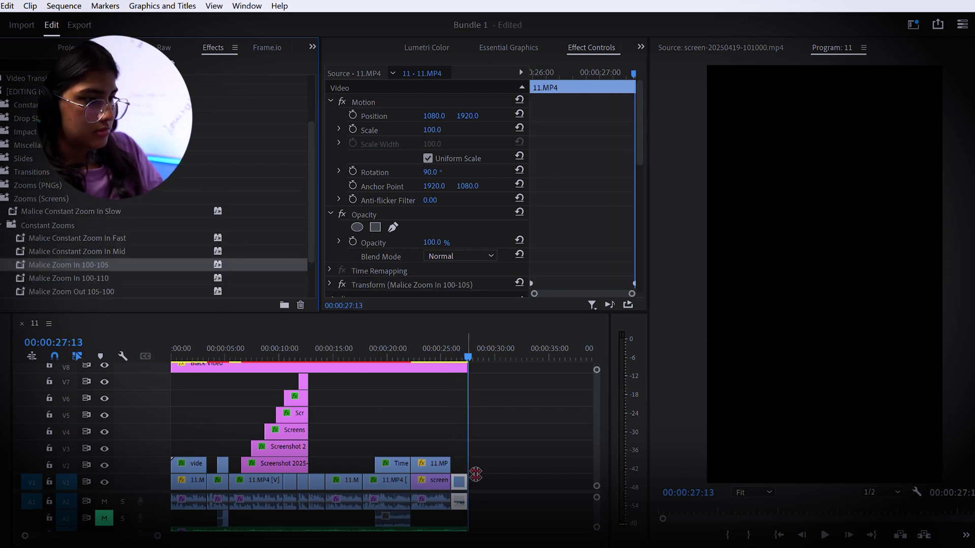
key(ctrl+s)
- Play the whole sequence from the start to review the edits and return to 00:00:00:00
drag(471, 349, 65, 365)
drag(158, 535, 201, 535)
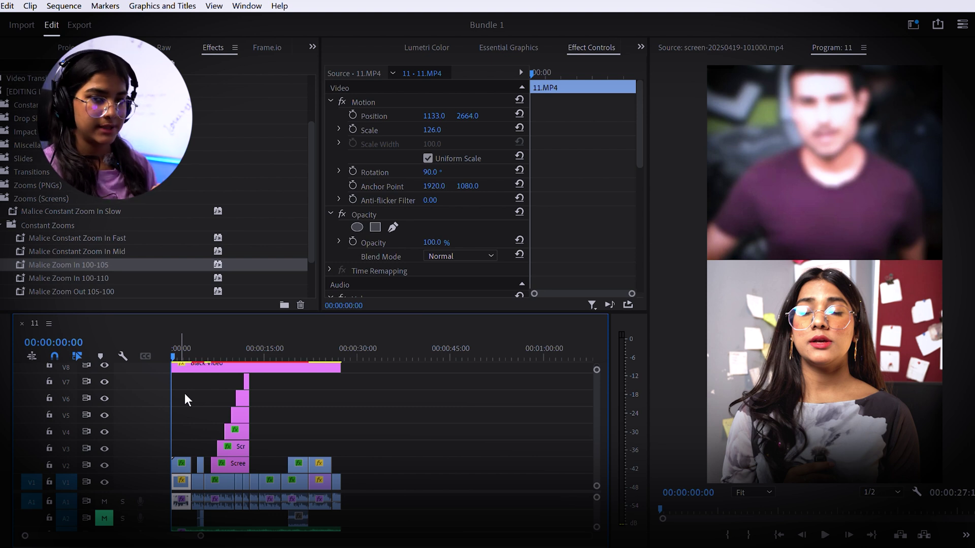
key(space)
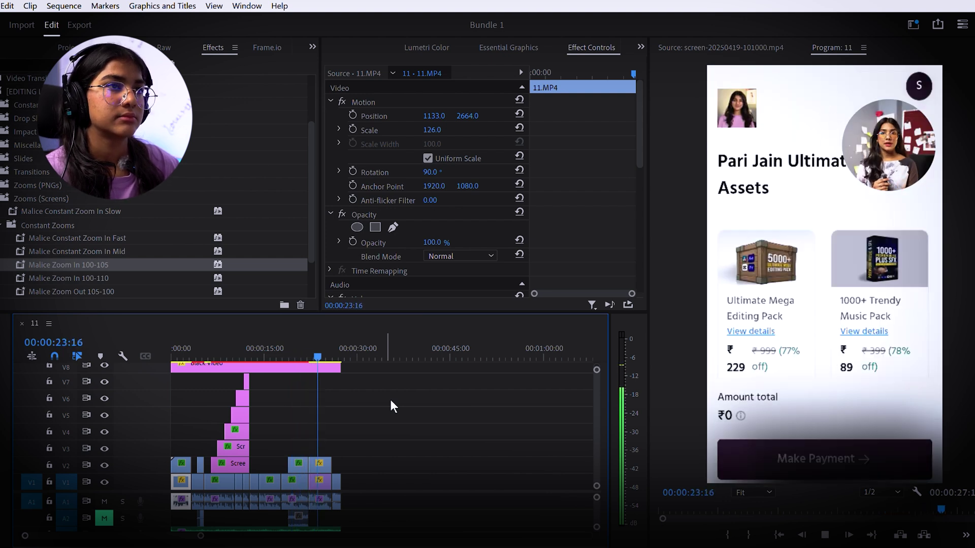
key(space)
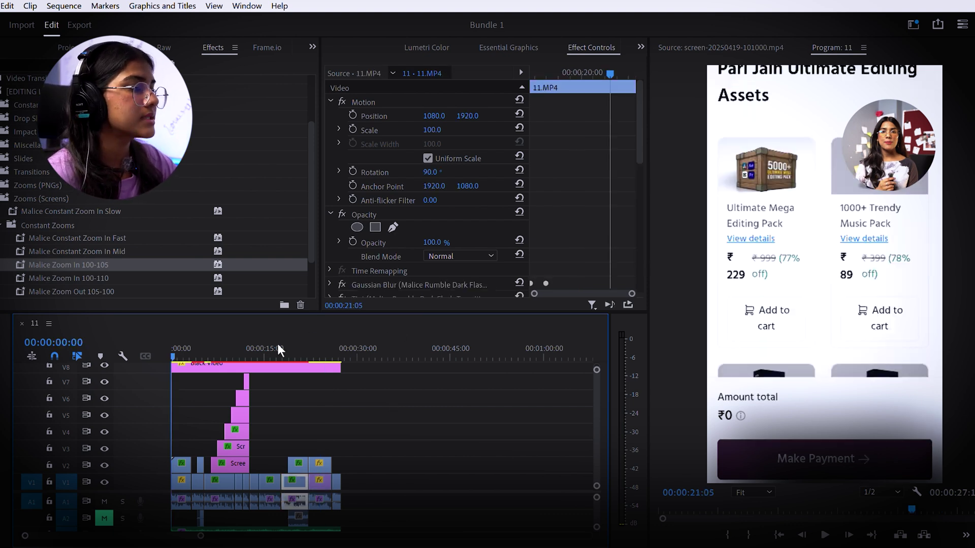
key(Home)
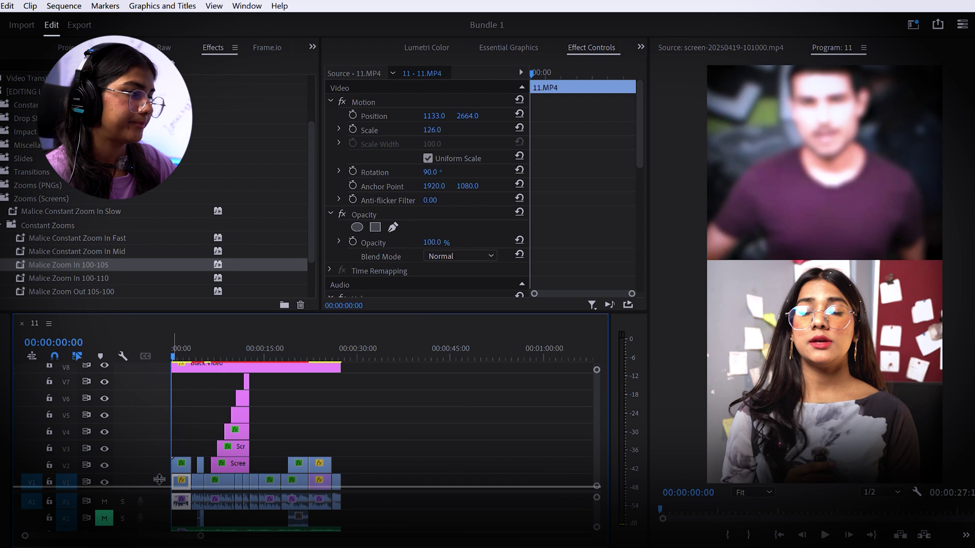
- Try to add a text graphic on V10 at the start of the sequence, above the adjustment layer
drag(159, 483, 159, 465)
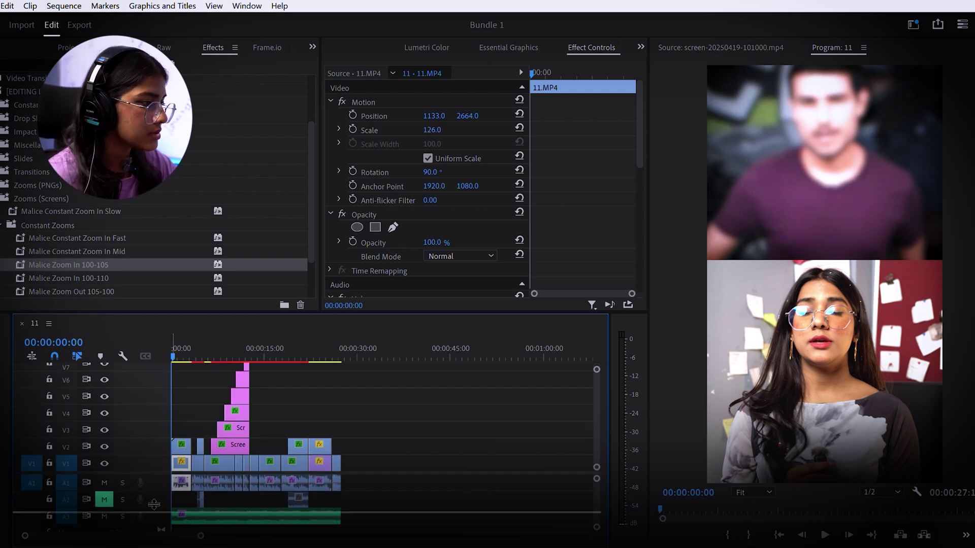
scroll(170, 482, up, 2)
drag(158, 371, 156, 481)
key(backslash)
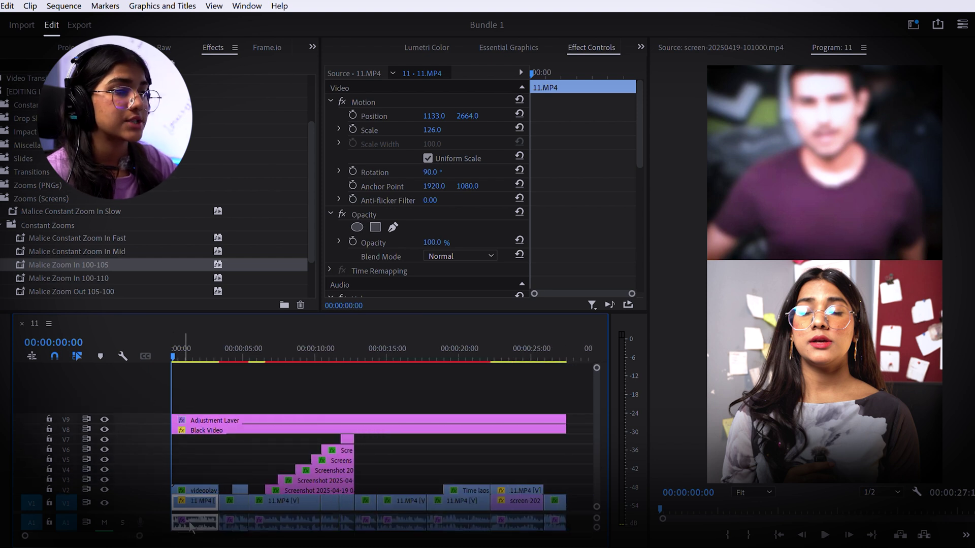
click(348, 379)
click(1, 473)
click(807, 259)
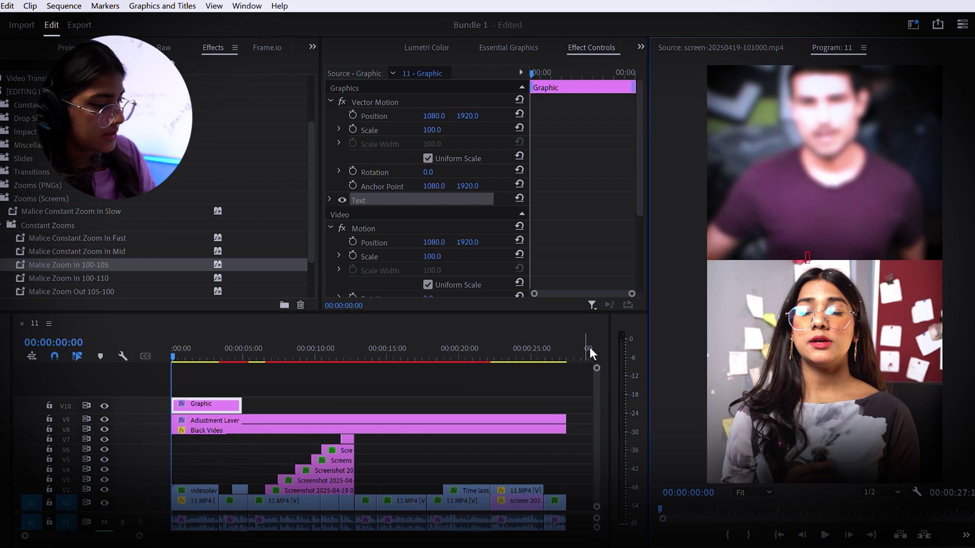
key(ctrl+z)
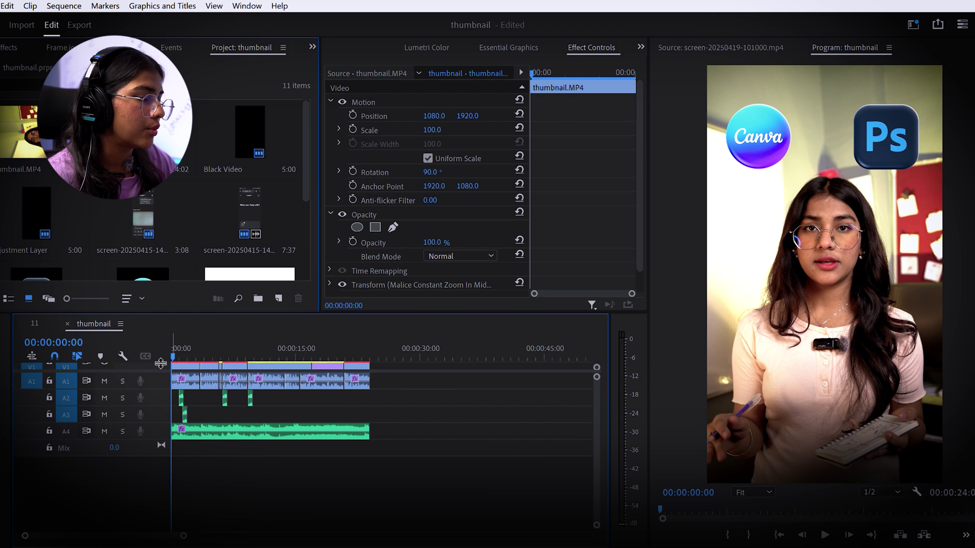
- Examine the thumbnail sequence's layered tracks at 00:00:01:16 and select the short audio clips on A2 and A3
drag(160, 363, 156, 398)
scroll(190, 538, down, 5)
scroll(190, 528, up, 5)
drag(188, 530, 170, 530)
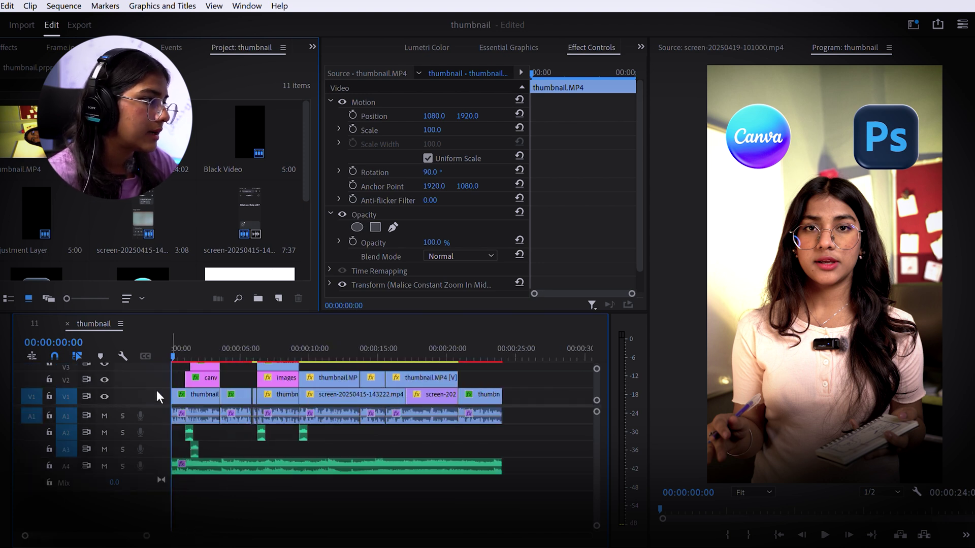
scroll(154, 397, up, 3)
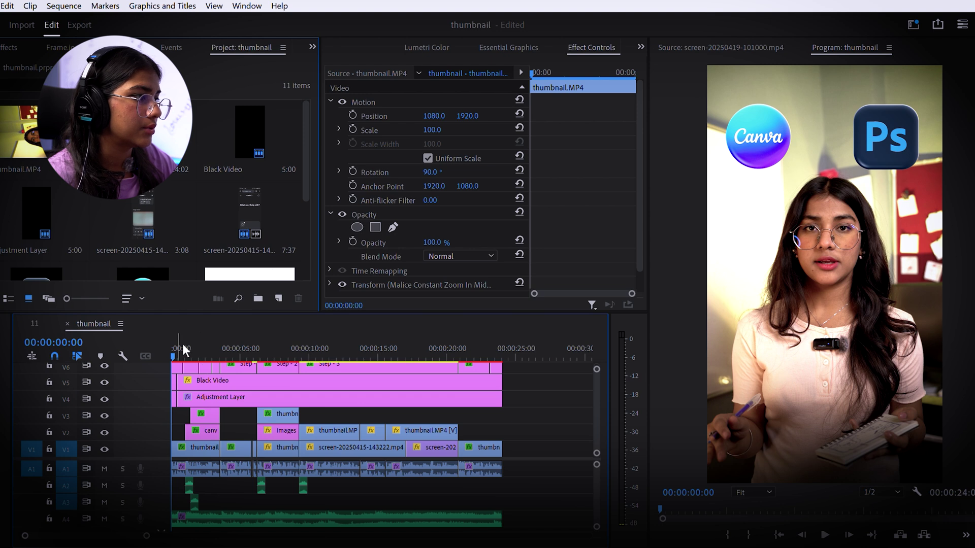
drag(181, 343, 193, 344)
drag(359, 305, 363, 282)
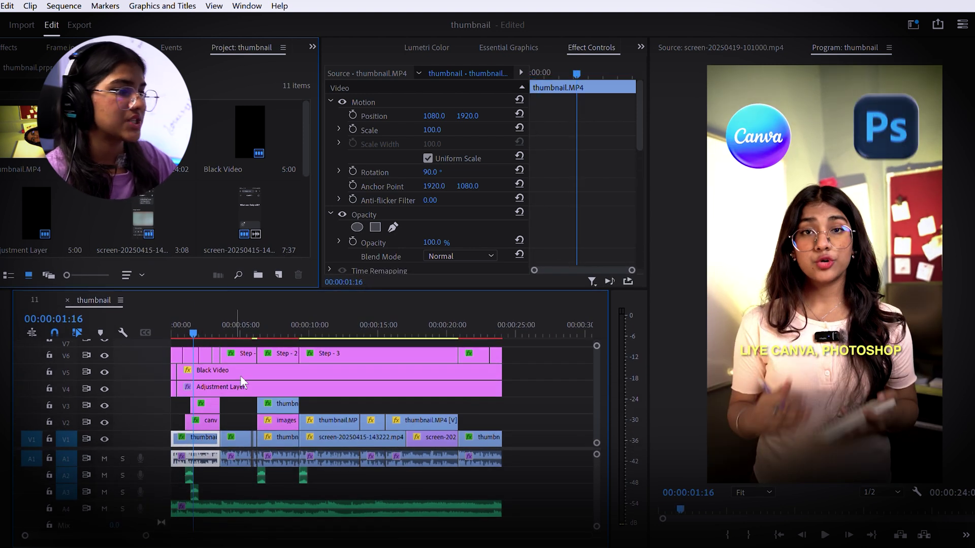
click(373, 478)
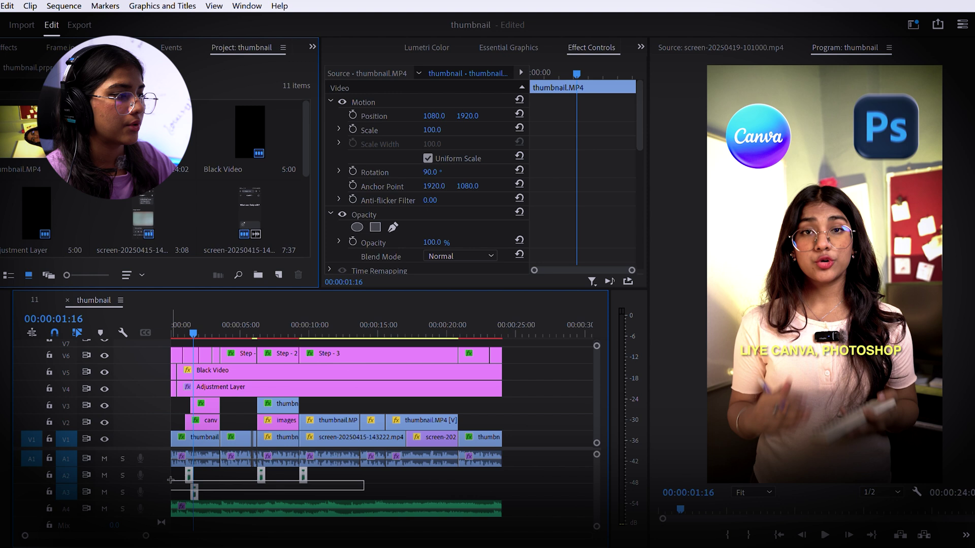
- Examine the thumbnail sequence layer by layer: the music on A4, the clips on V1 to V3, and the V4 and V5 overlay layers
click(349, 508)
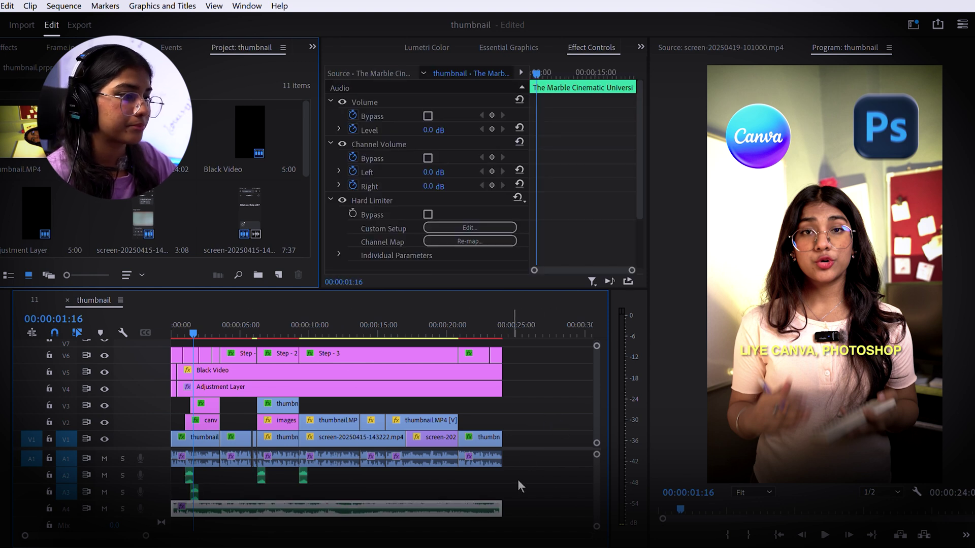
drag(564, 443, 173, 442)
click(513, 403)
drag(560, 420, 188, 403)
drag(542, 371, 173, 395)
drag(560, 329, 138, 365)
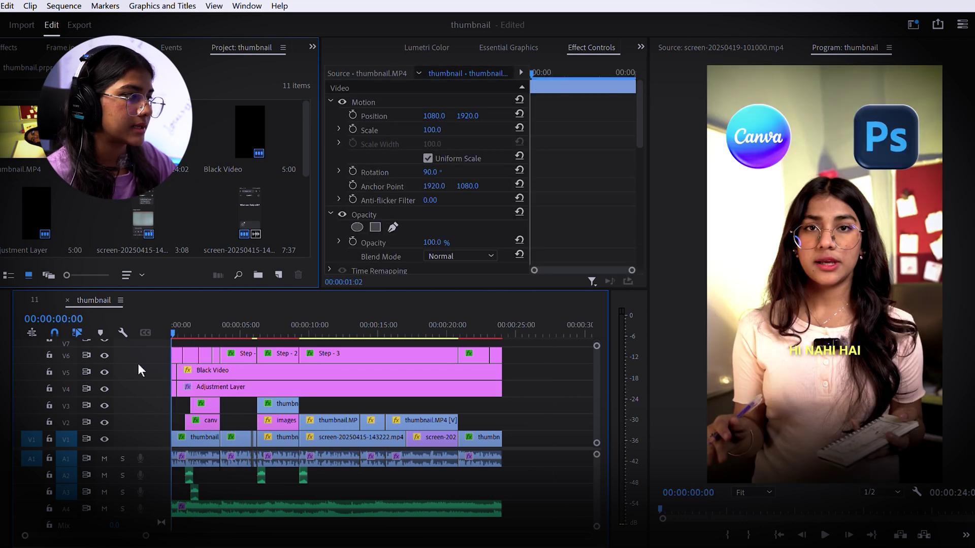
- Copy all caption clips from V6 of the thumbnail sequence into sequence 11, placing them on V10 from 00:00:00:00
drag(542, 351, 168, 349)
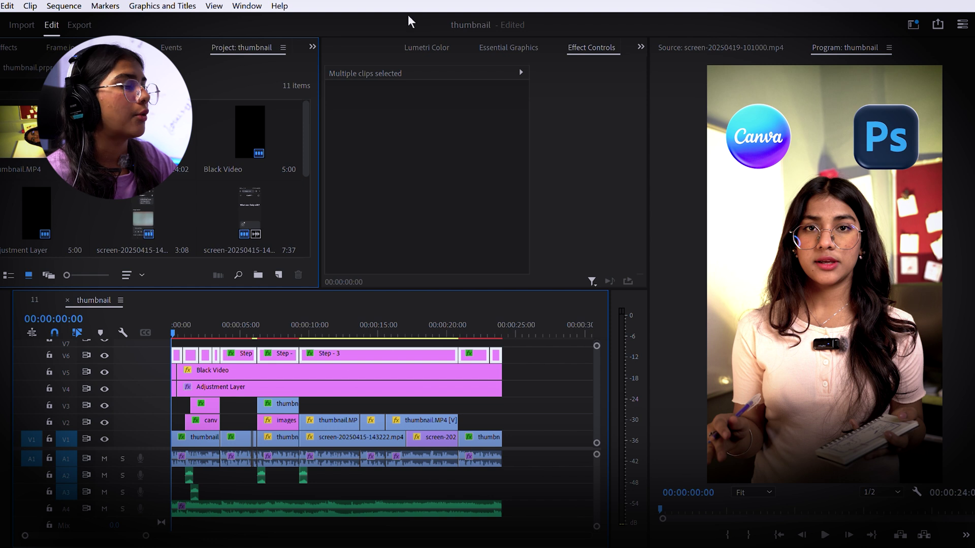
click(45, 299)
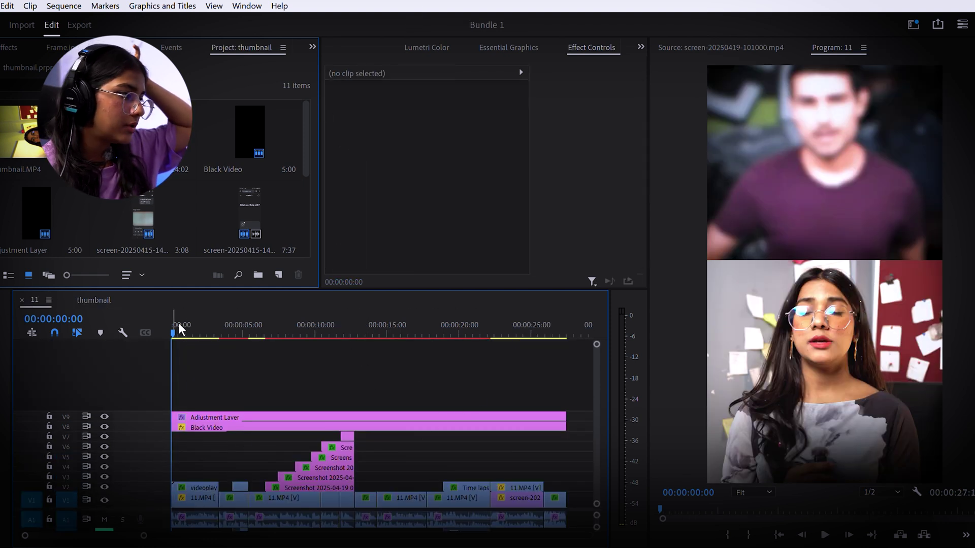
drag(143, 535, 237, 535)
drag(383, 345, 344, 345)
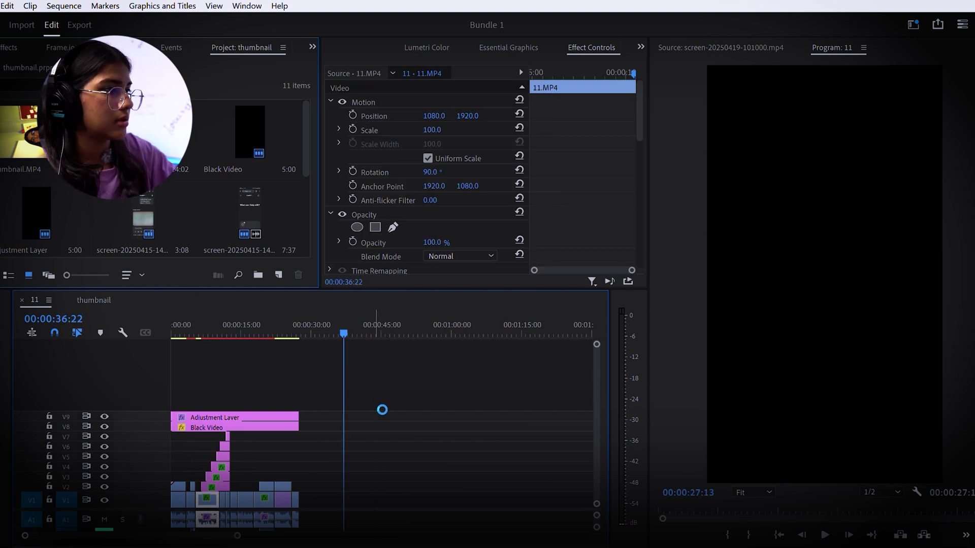
key(ctrl+v)
drag(507, 438, 192, 379)
key(Home)
drag(235, 535, 156, 536)
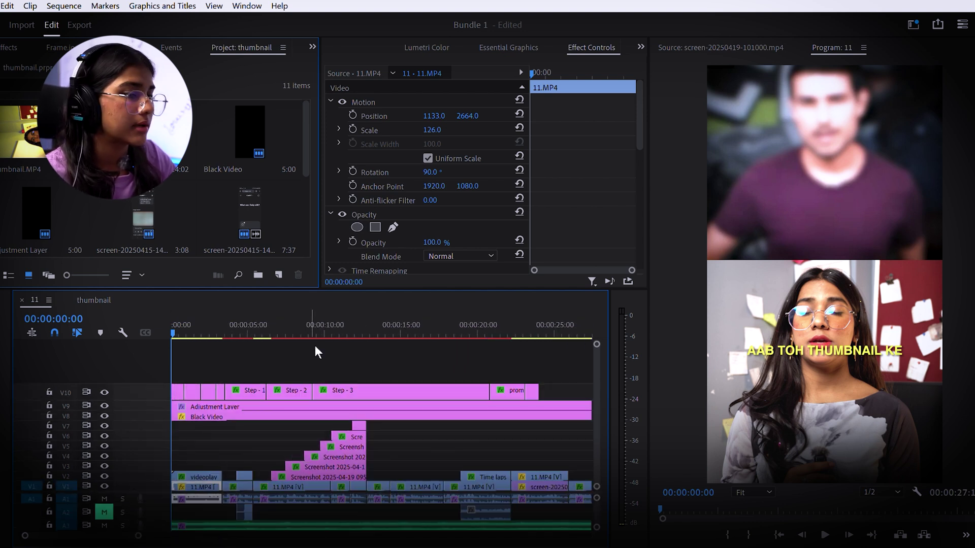
click(316, 349)
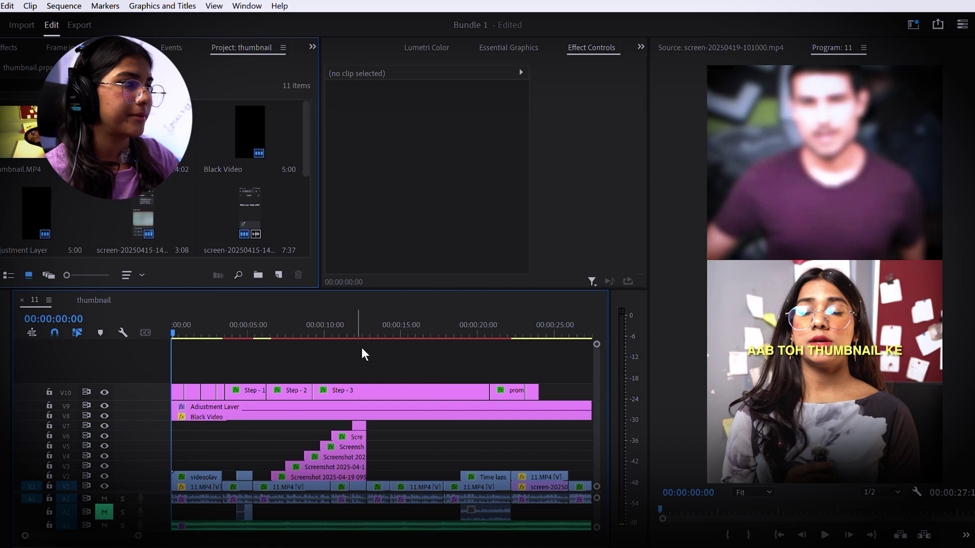
- Save the project and play the opening captions of sequence 11, returning to the sequence start
mouse_move(183, 319)
mouse_down()
mouse_move(236, 319)
mouse_move(303, 340)
mouse_move(450, 343)
mouse_move(327, 329)
mouse_move(171, 331)
mouse_up()
key(ctrl+s)
drag(142, 529, 112, 526)
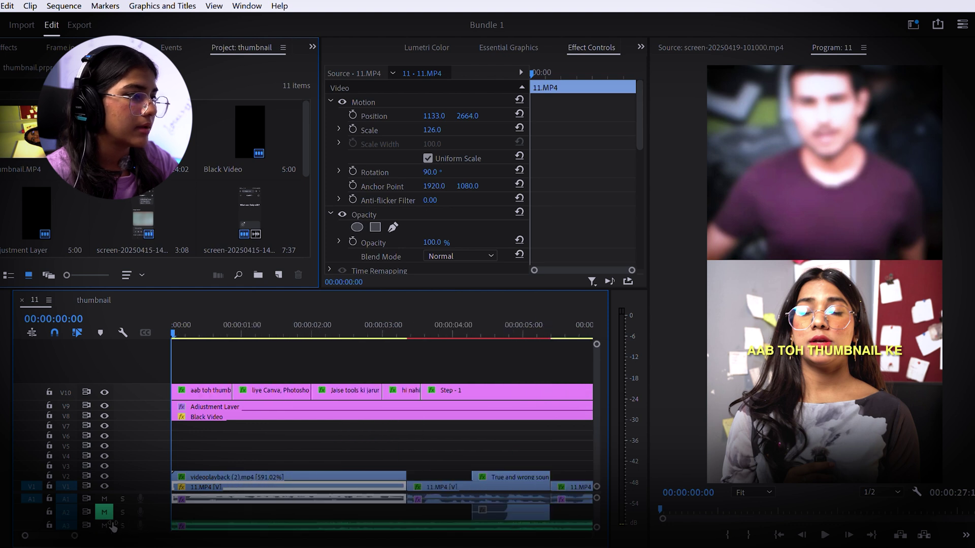
click(519, 354)
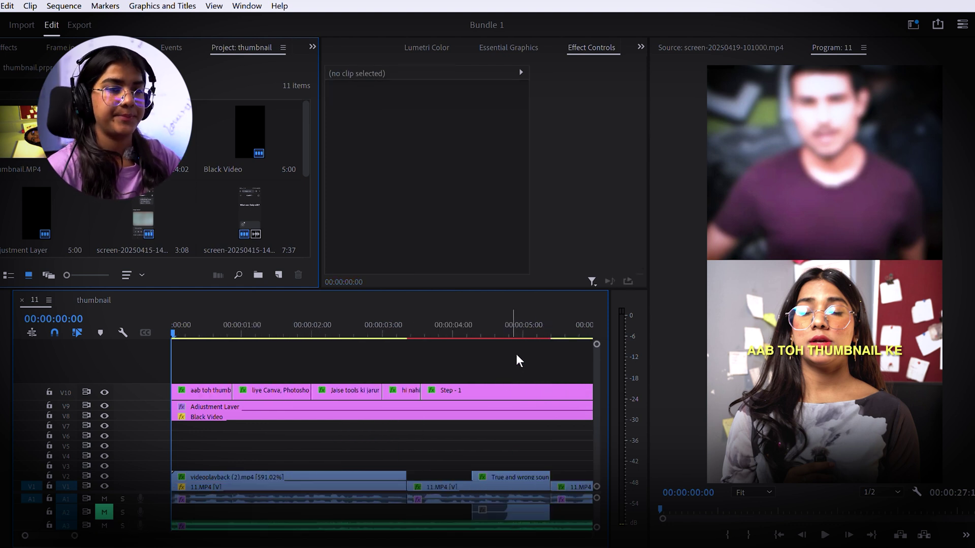
key(space)
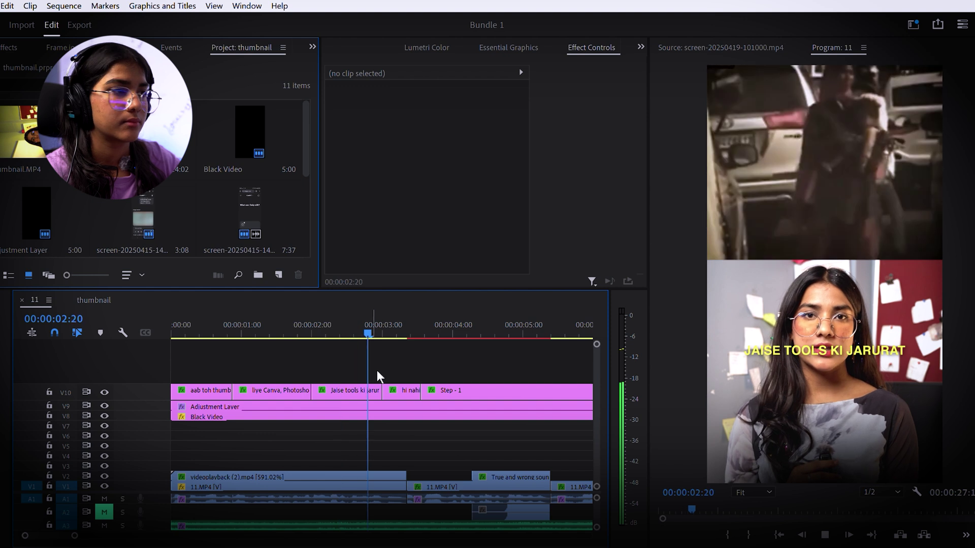
key(space)
drag(392, 319, 172, 326)
- Keep only the "aab toh thumbnail ke" caption on V10, spanning the whole sequence along the split line, and solo track A3
click(194, 394)
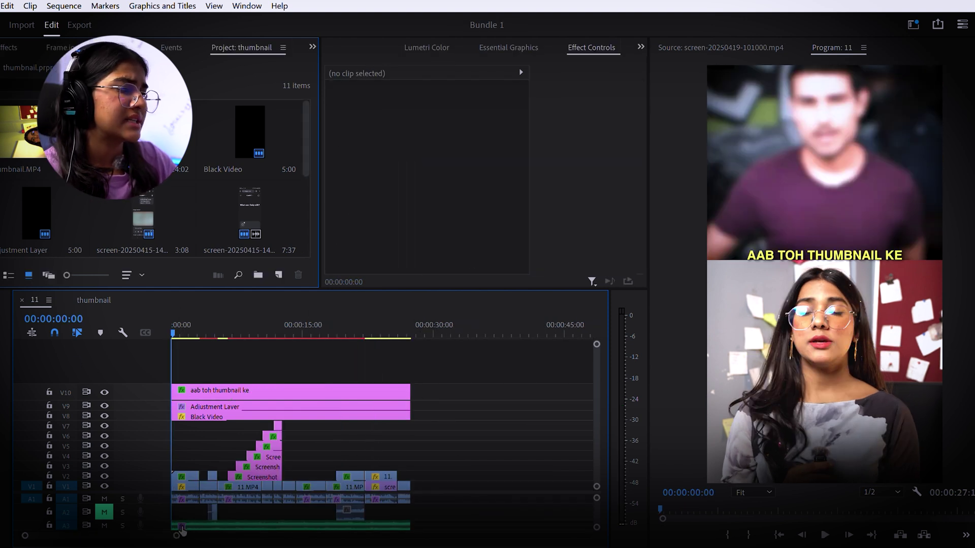
key(backslash)
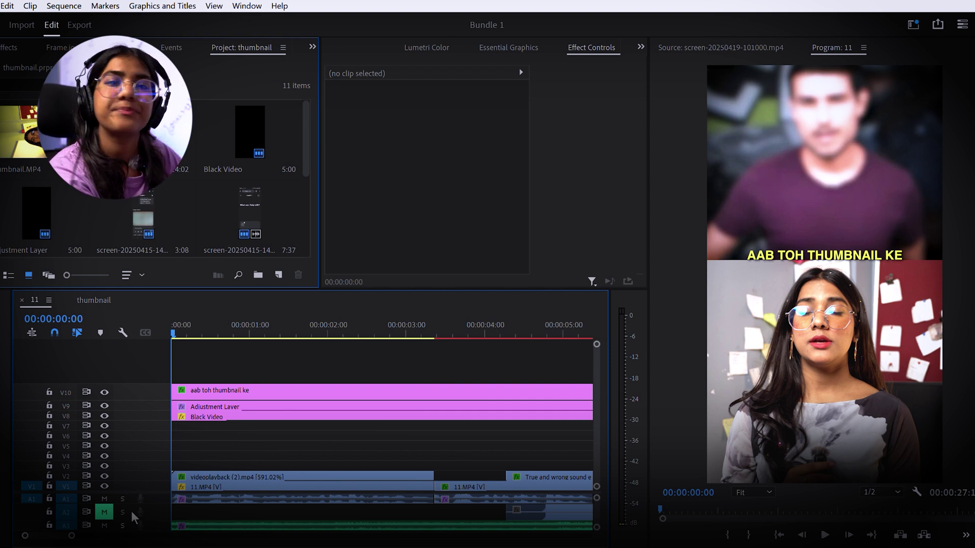
click(123, 526)
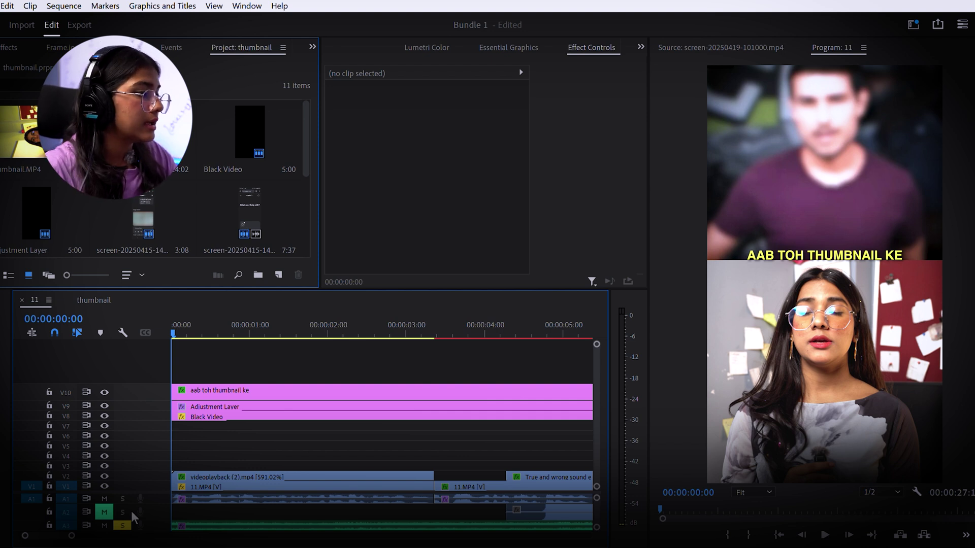
- Edit the second caption on V10 to read "ki video kuch is tarah" and centre its text horizontally in the frame
click(238, 399)
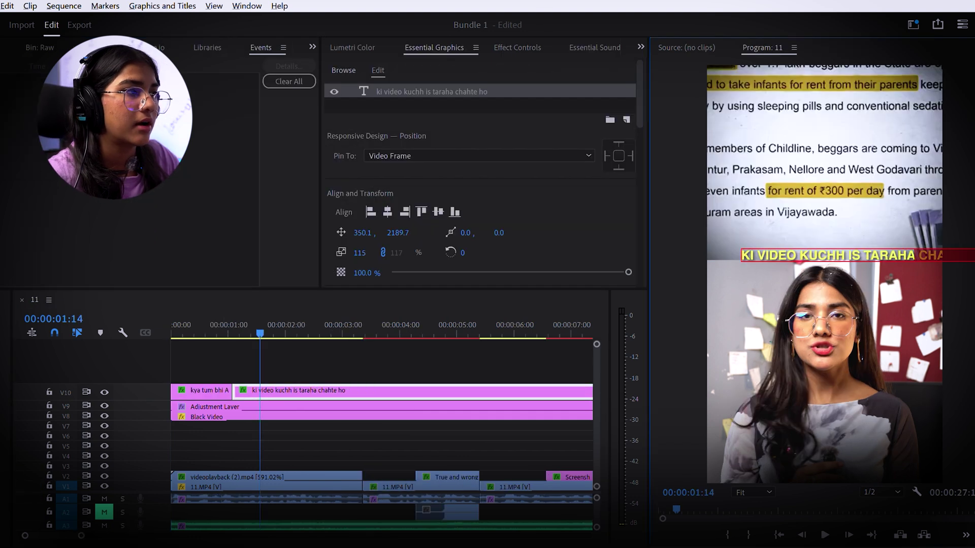
click(228, 332)
click(268, 391)
click(409, 92)
click(389, 212)
click(333, 368)
- Cut the second V10 caption at 00:00:02:02 and again where the first 11.MP4 clip ends
key(c)
click(289, 391)
click(362, 386)
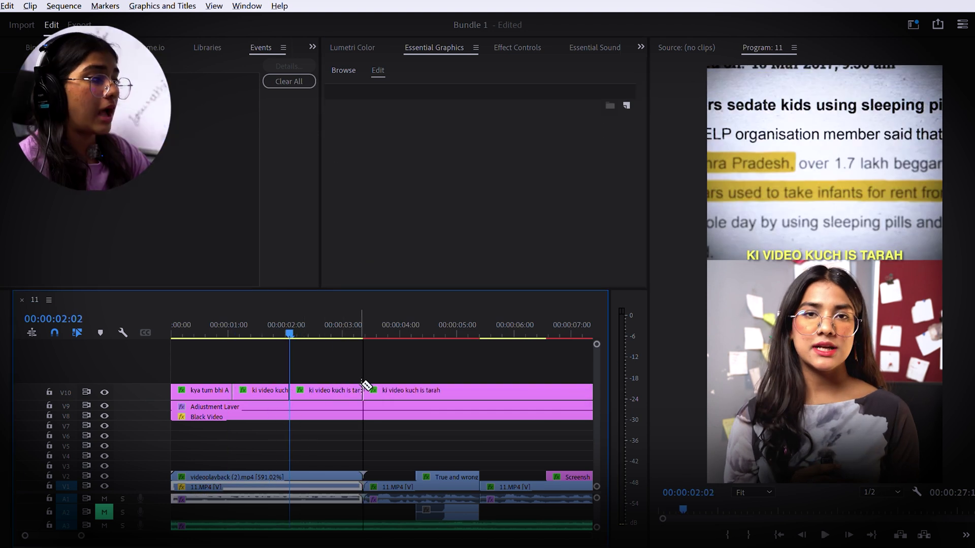
key(v)
- Replace the third V10 caption's text with "kya tum bhi Apne cliet ki video kuch is tarah Se edit karna chahte ho" and delete its opening words
click(333, 390)
double_click(824, 255)
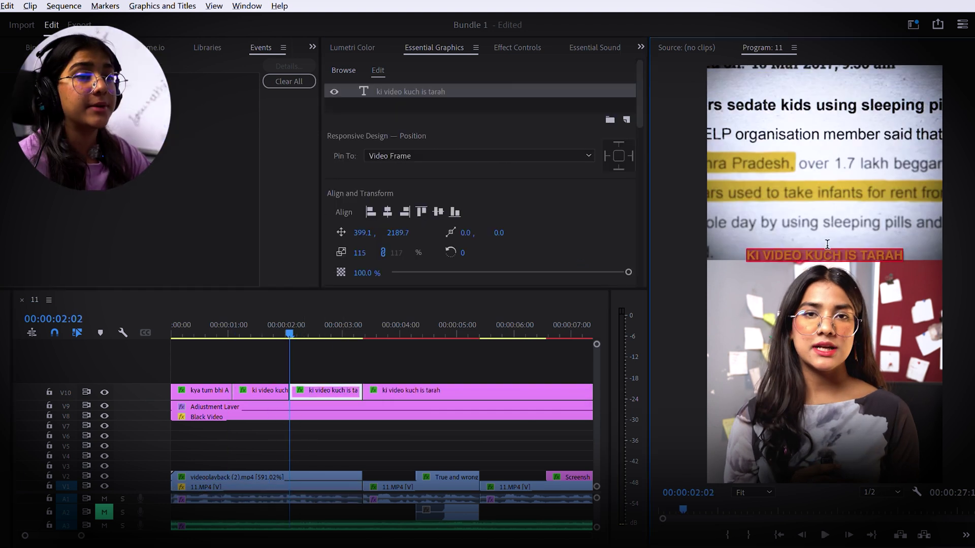
text(kya tum bhi Apne cliet ki video kuch is tarah Se edit karna chahte ho)
click(748, 255)
key(Delete)
key(Delete)
key(Delete)
key(Delete)
key(Delete)
key(Delete)
key(Delete)
key(Delete)
key(Delete)
key(Delete)
key(Delete)
key(Delete)
key(Delete)
key(Delete)
key(Delete)
key(Delete)
key(Delete)
key(Delete)
key(Delete)
key(Delete)
click(807, 254)
key(BackSpace)
click(372, 351)
click(328, 390)
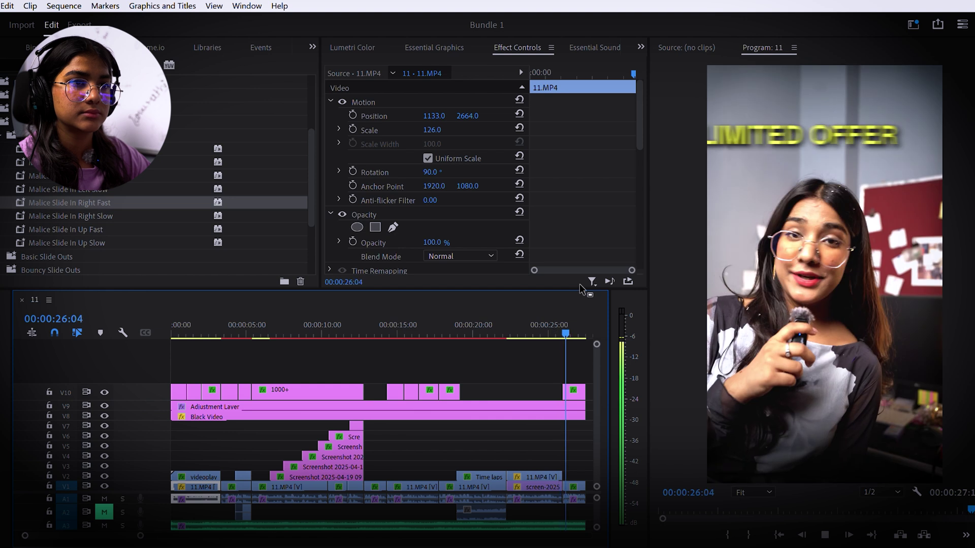
- Open Woosh 01.mp3 from the Bundle 1 project, mark its whoosh section and place it on A2 at the sequence start
key(Home)
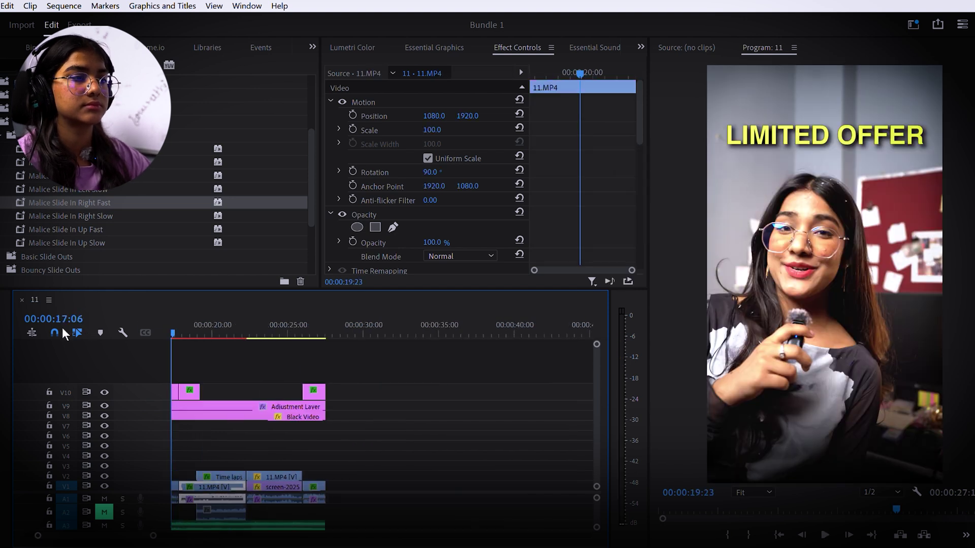
drag(152, 485, 151, 442)
drag(141, 535, 148, 520)
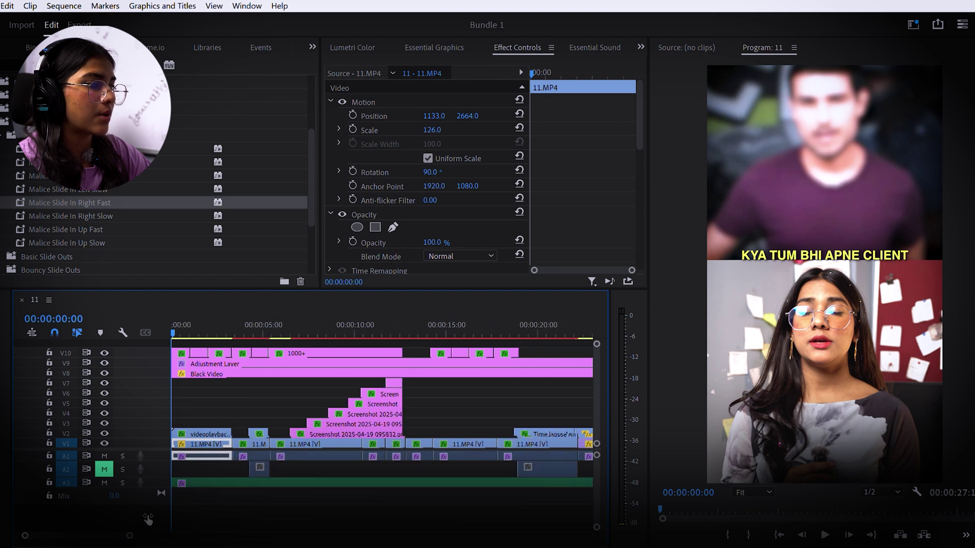
scroll(148, 520, down, 2)
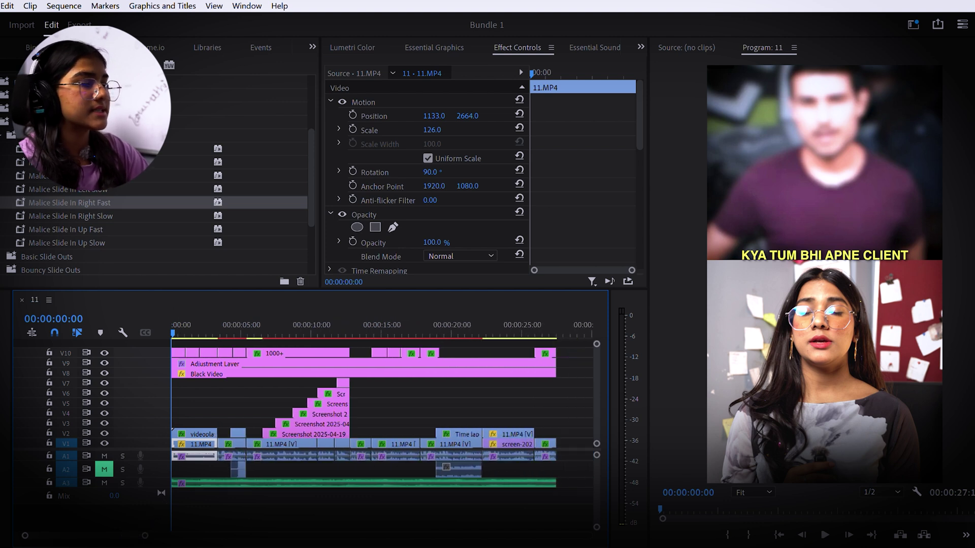
key(shift+1)
click(16, 46)
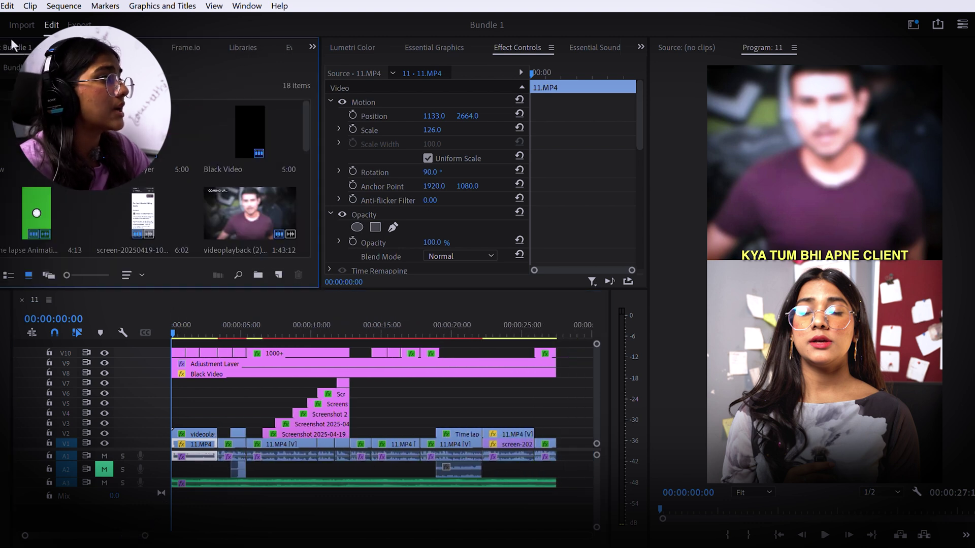
scroll(202, 202, down, 4)
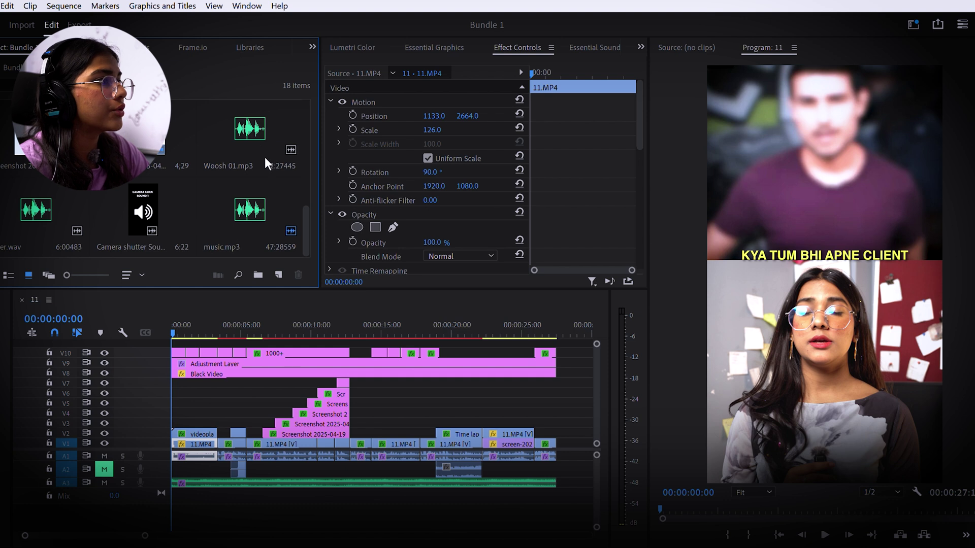
double_click(266, 118)
click(709, 370)
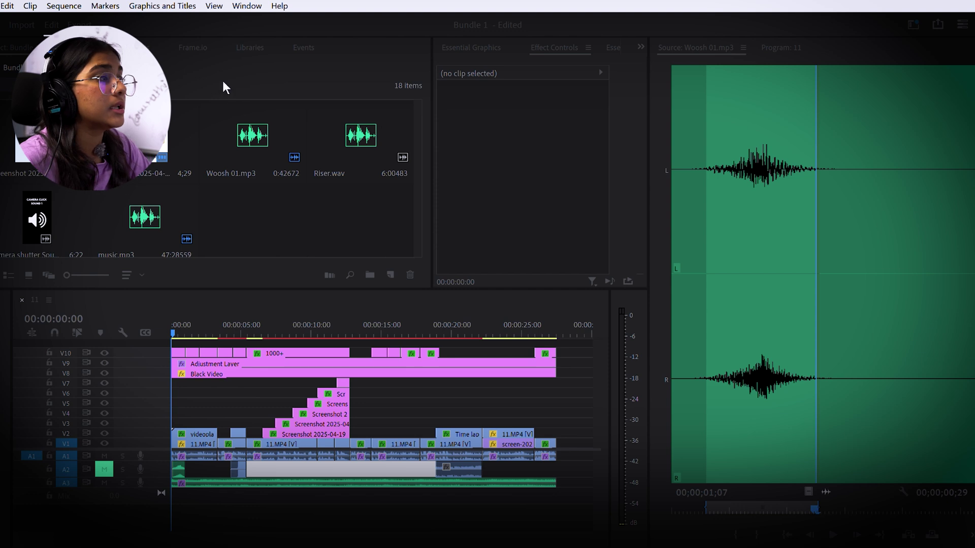
- Import the Cash_Money Sound Effect file and open it as an audio waveform for source trimming
double_click(231, 117)
double_click(253, 218)
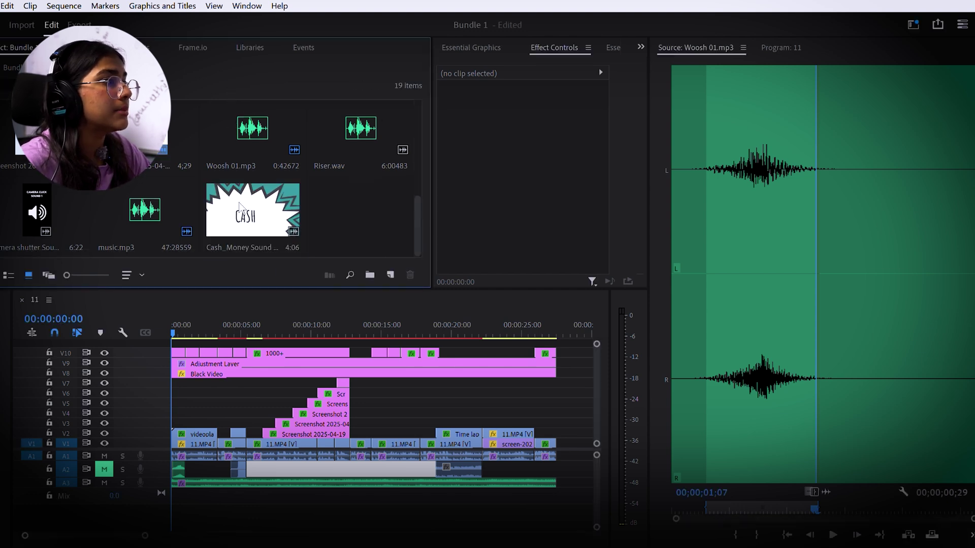
click(825, 494)
- Mark the cash sound with its out point at 00:00:02:05, place its audio on A2 under the last 11.MP4 clip, and show the program view
click(750, 393)
key(i)
click(831, 394)
key(o)
drag(832, 489, 544, 469)
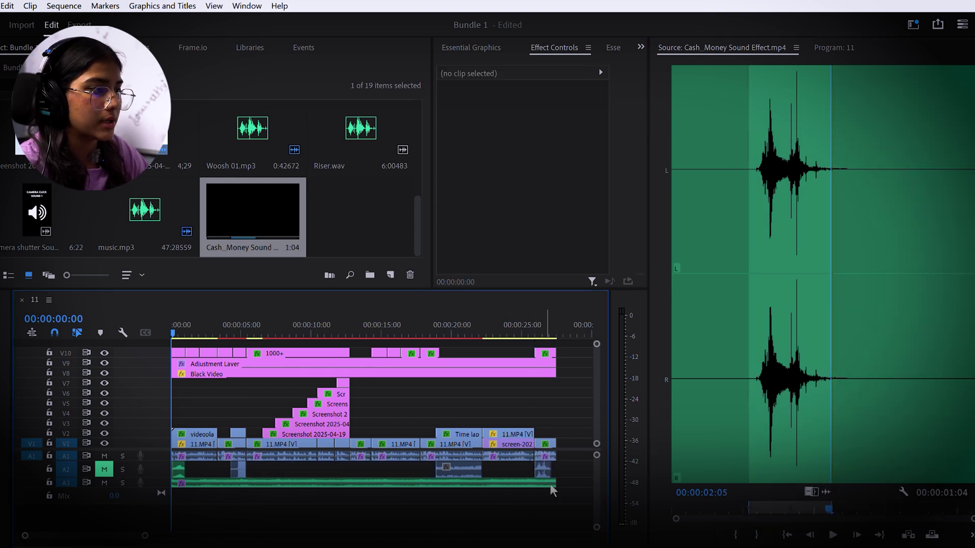
click(832, 47)
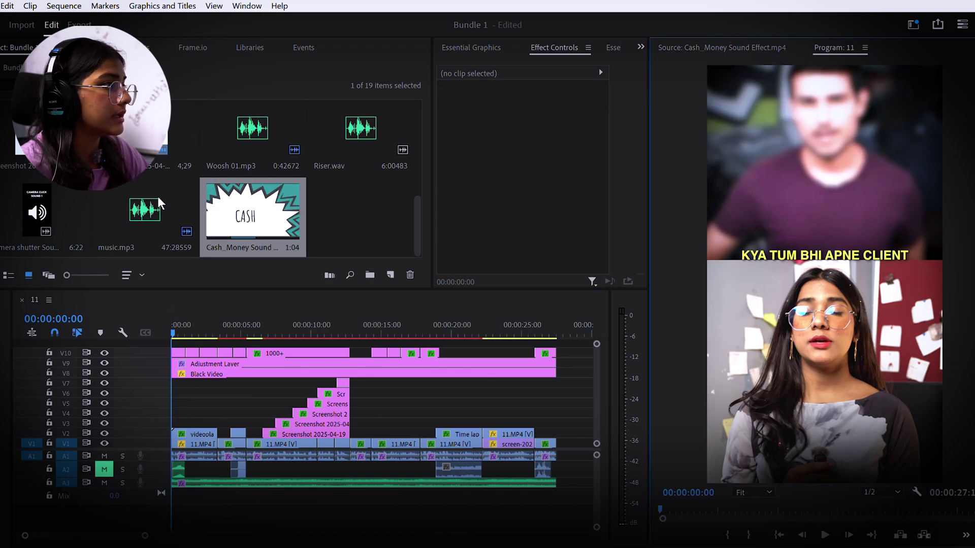
- Mark Riser.wav from 00;00;00;09 to 00;00;03;04 and place it on A2 beneath the stacked screenshots
double_click(350, 129)
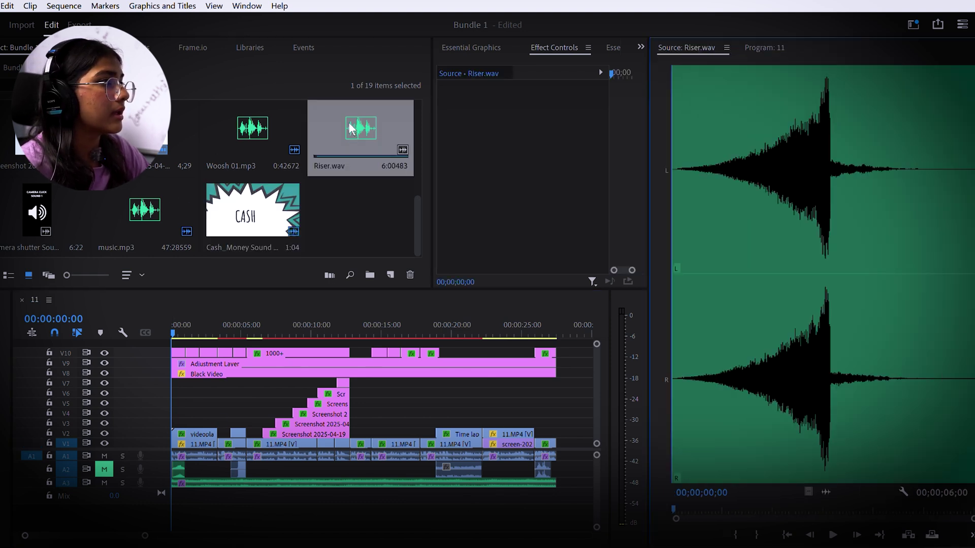
click(688, 363)
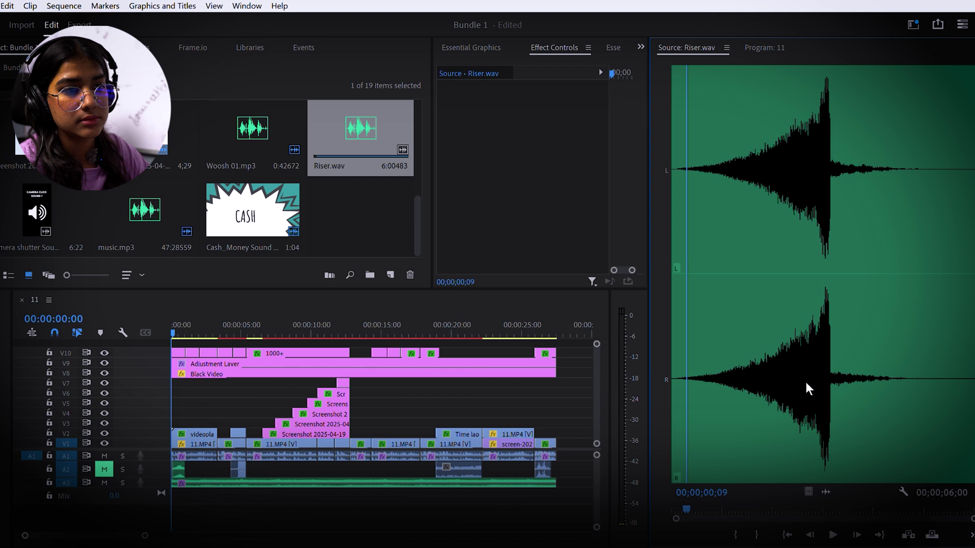
key(i)
click(833, 386)
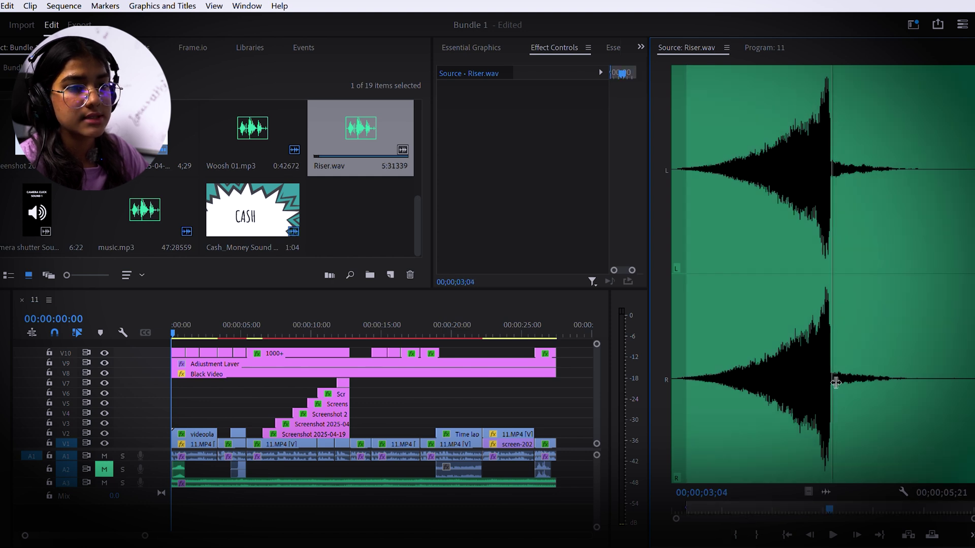
key(o)
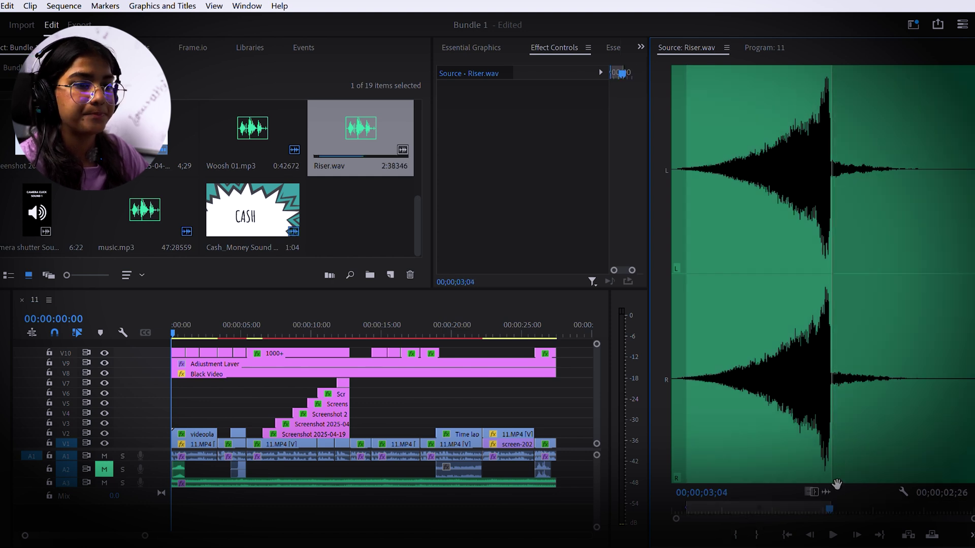
drag(356, 442, 385, 468)
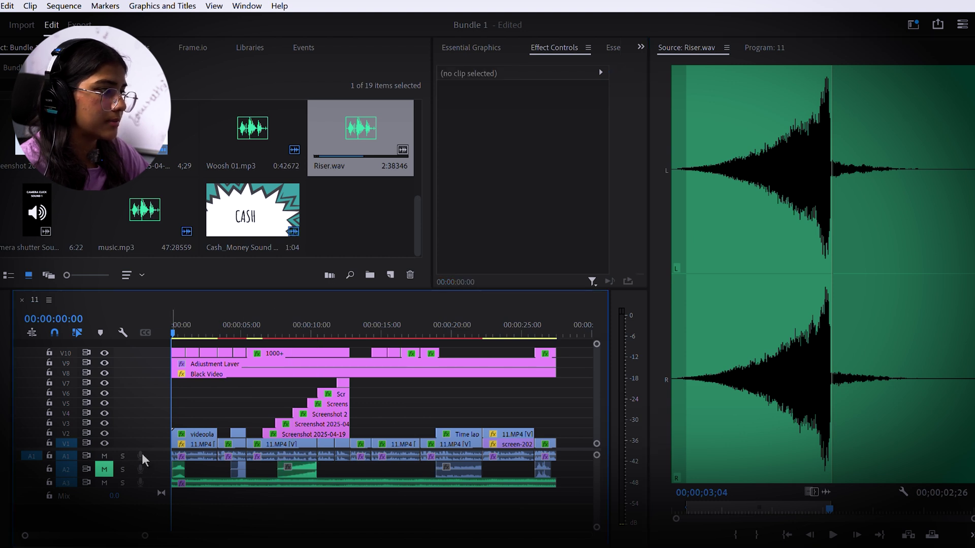
click(766, 47)
- Unmute track A2, select all its sound-effect clips and tag them as SFX in Essential Sound, making room for the clip volume settings
click(109, 463)
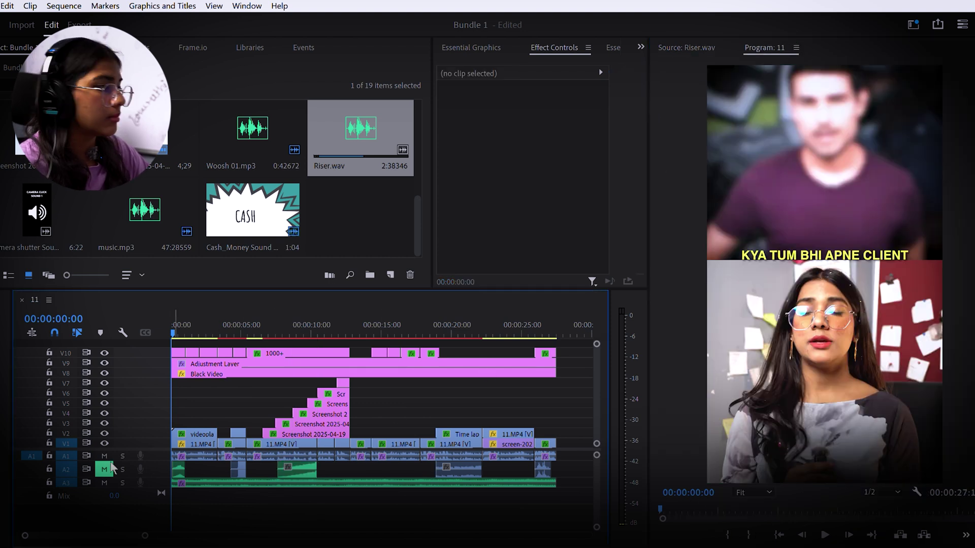
drag(573, 460, 178, 473)
click(612, 48)
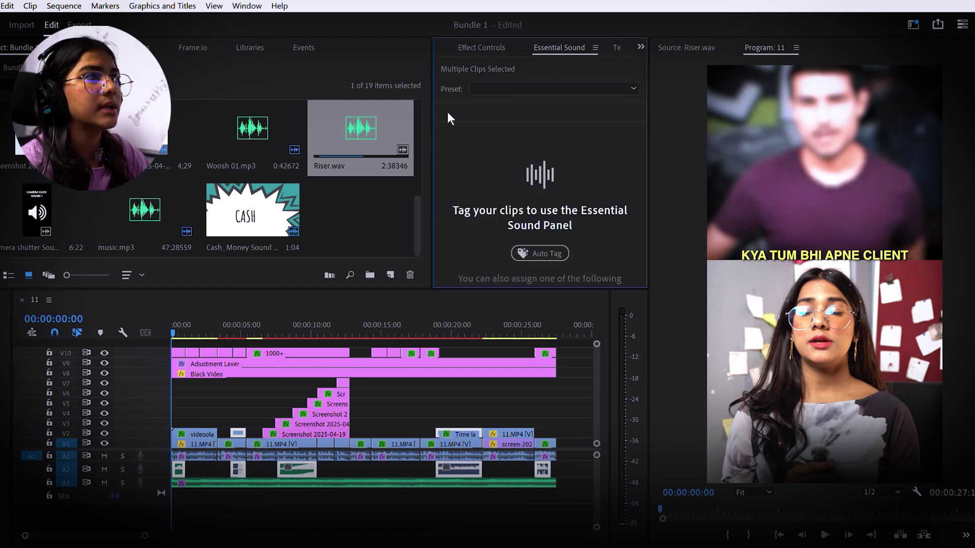
drag(432, 120, 304, 119)
drag(474, 288, 482, 350)
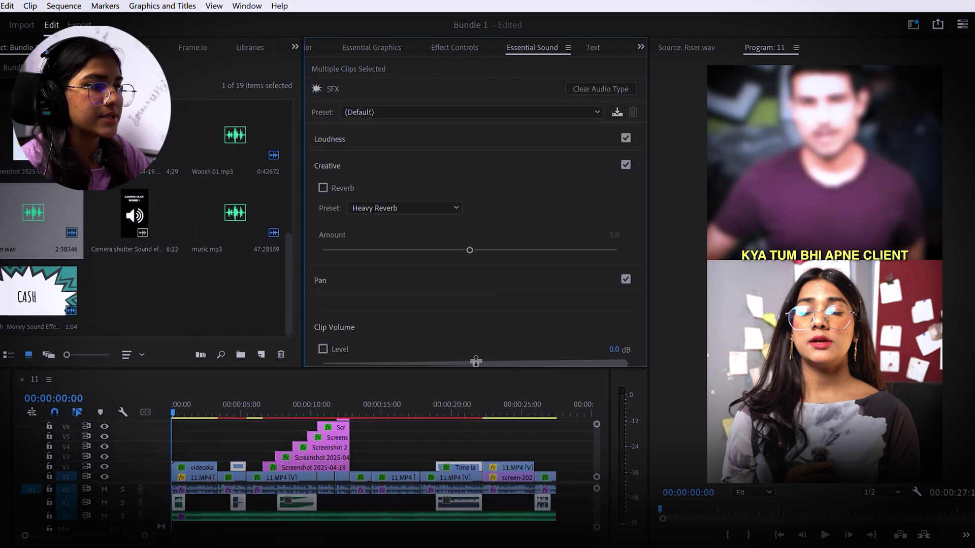
drag(481, 356, 480, 327)
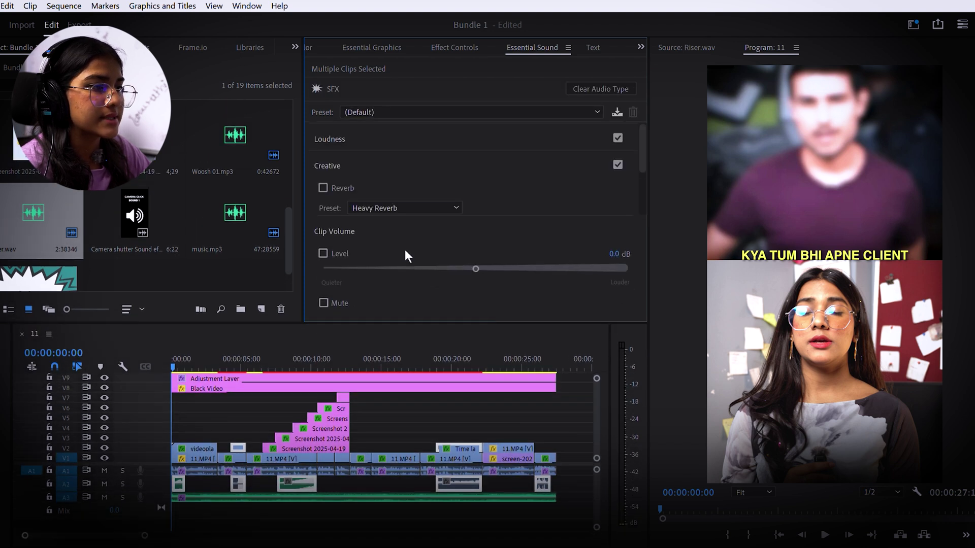
- Lower the clip volume of the selected A2 sound effects to -16.1 dB and play the opening to check the mix
drag(396, 255, 385, 260)
key(space)
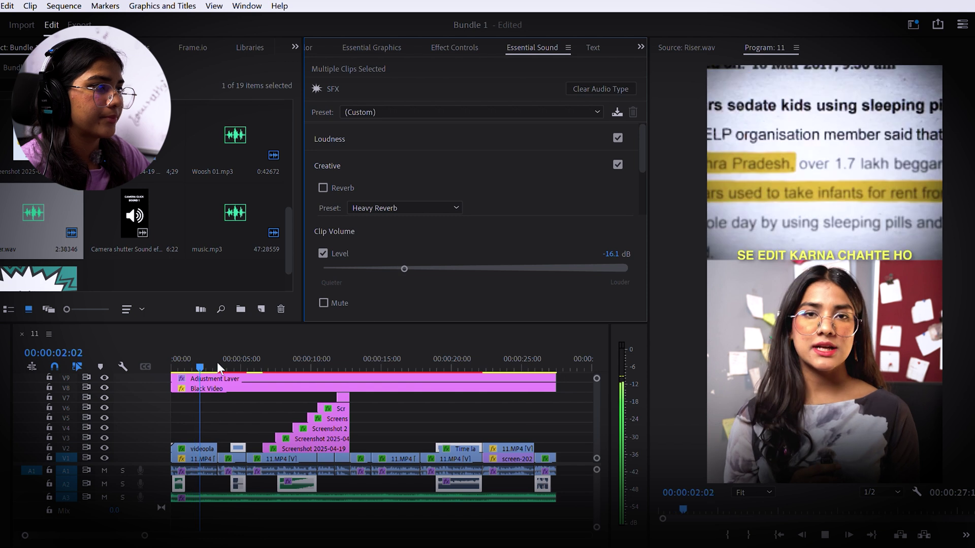
click(183, 362)
key(space)
key(space)
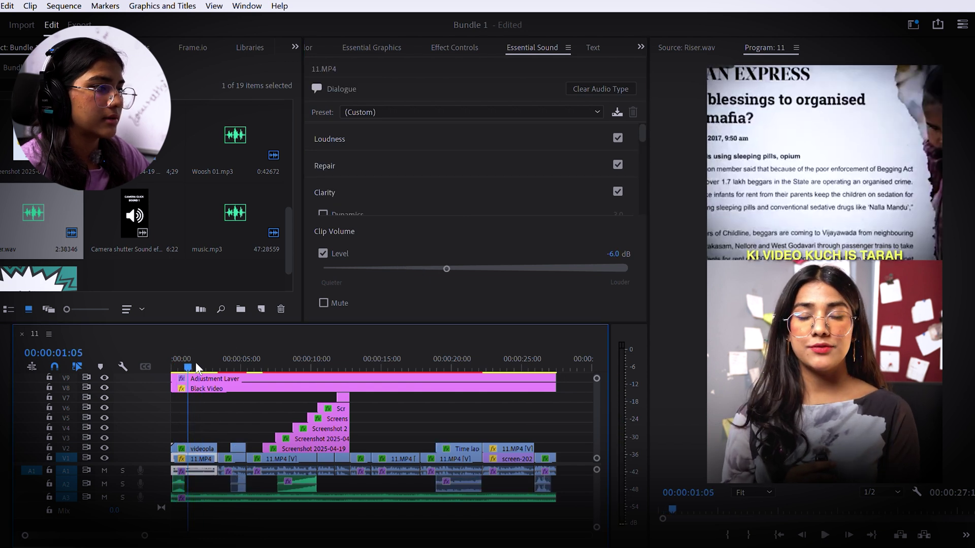
drag(186, 362, 138, 387)
drag(144, 535, 147, 535)
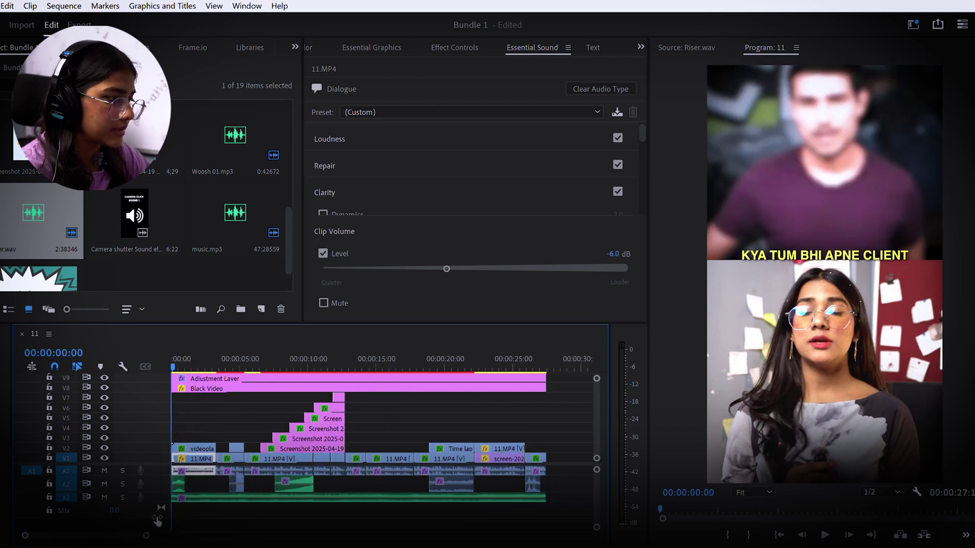
click(419, 516)
key(space)
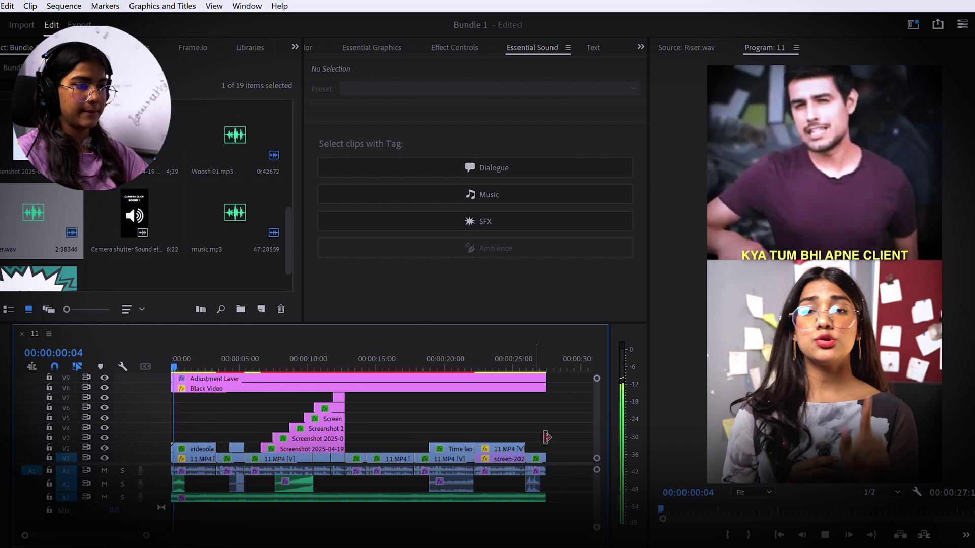
key(space)
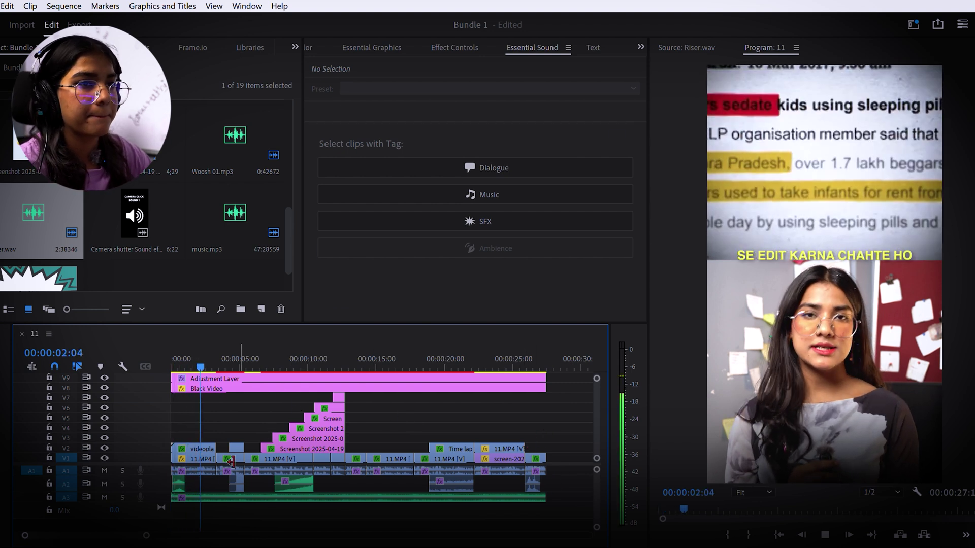
- Move the opening whoosh on A2 to about 15 seconds, put Riser.wav at the sequence start, and play it
click(186, 471)
drag(193, 477, 391, 482)
drag(296, 482, 192, 483)
click(172, 359)
key(space)
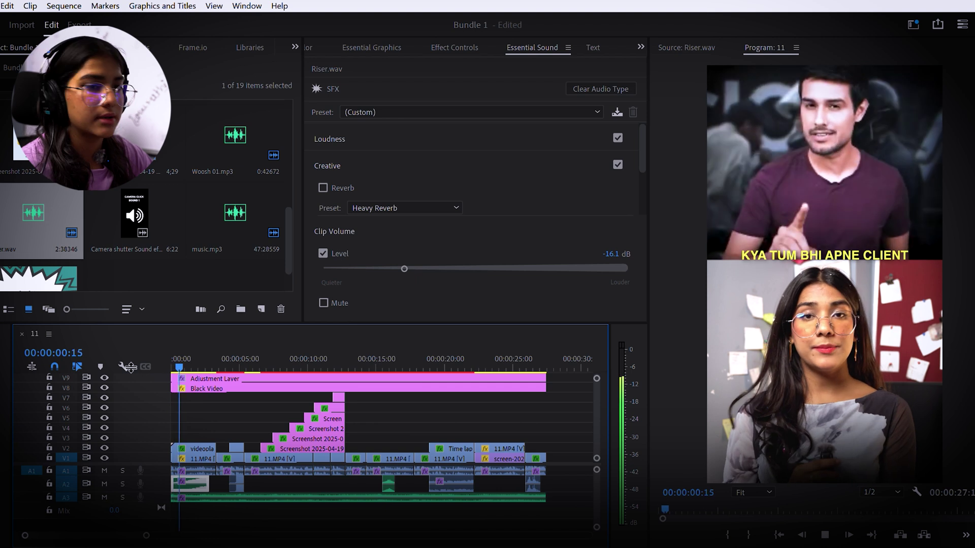
- Shift the opening Riser.wav on A2 so it ends at the first cut, at 00:00:03:10, and replay from the start
click(223, 471)
key(space)
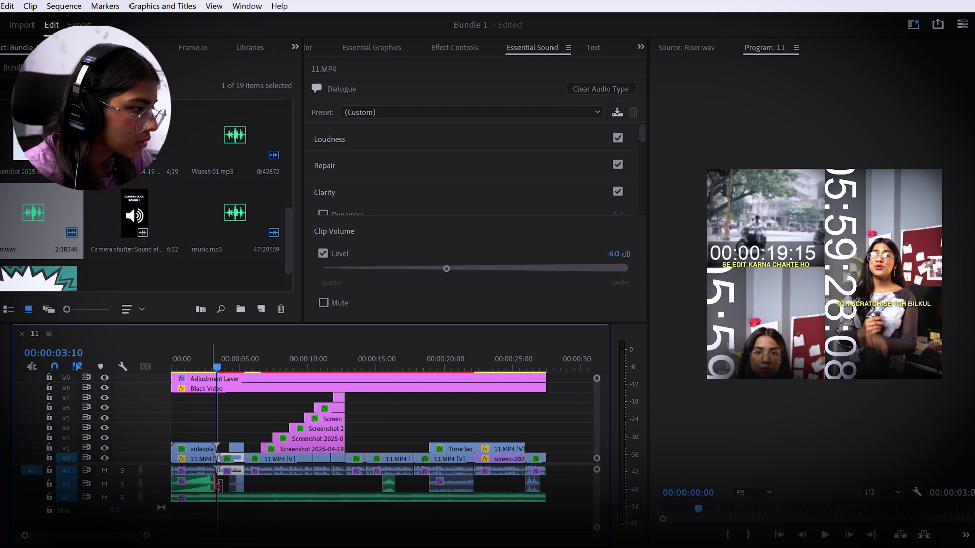
click(209, 481)
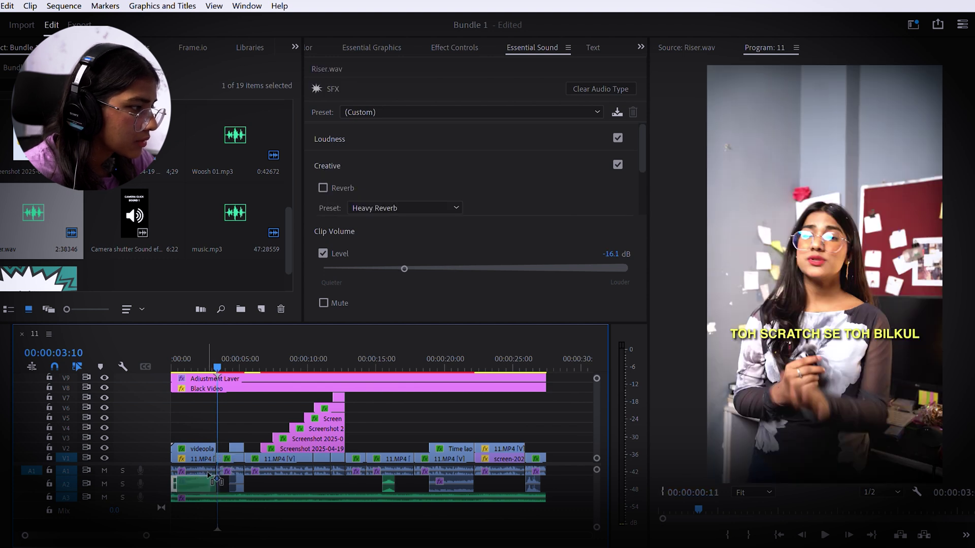
drag(217, 360, 172, 434)
drag(202, 482, 202, 477)
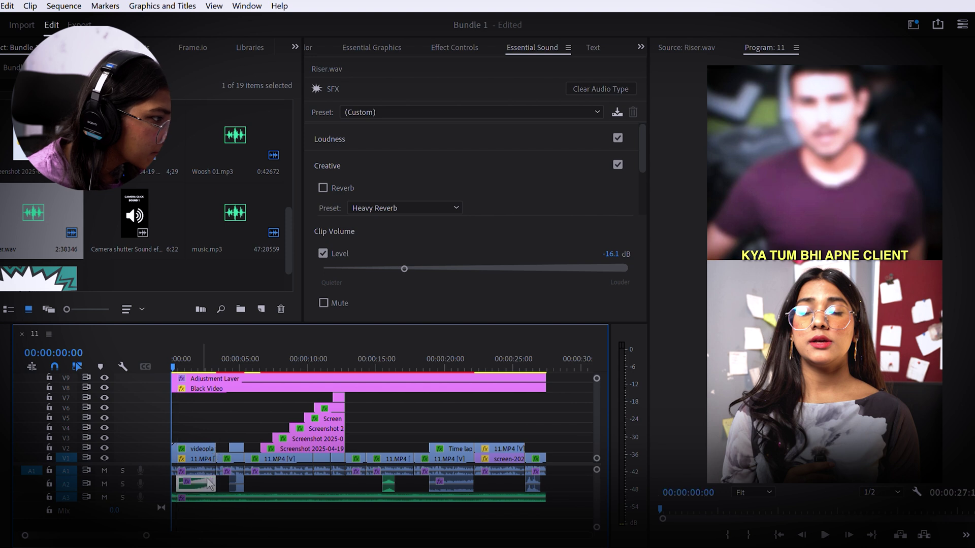
click(170, 357)
key(space)
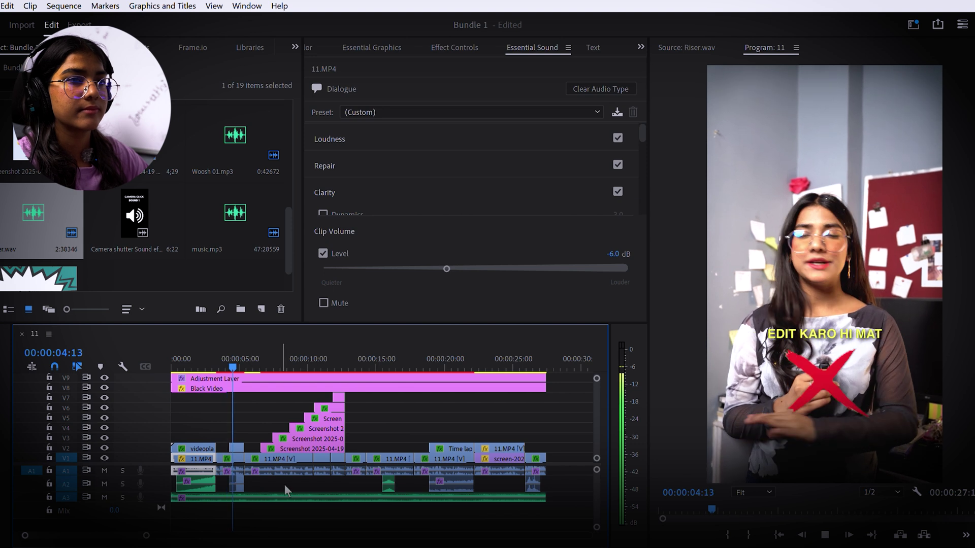
- Reduce the level of the red-cross sound effect on A2 to -27.4 dB and play that section
key(space)
click(236, 485)
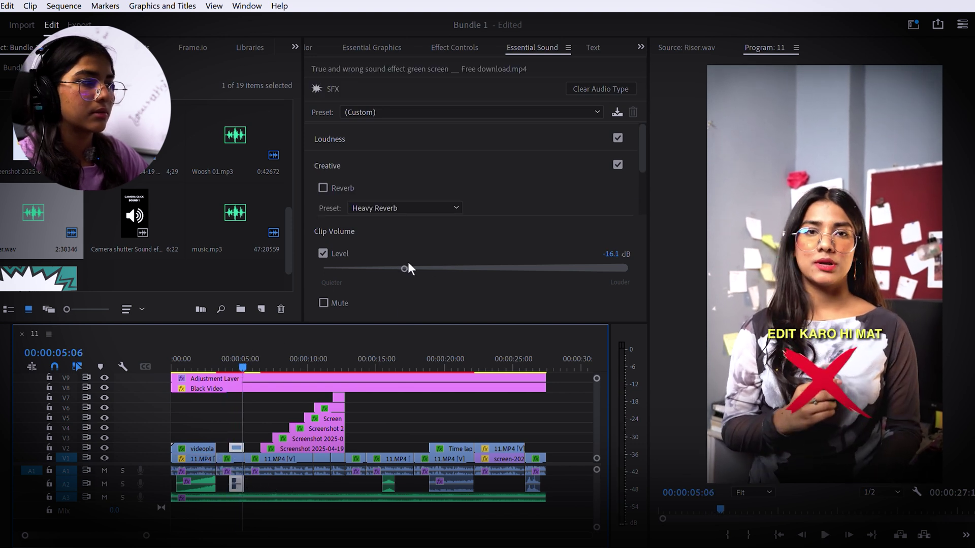
drag(406, 268, 367, 268)
click(238, 354)
key(space)
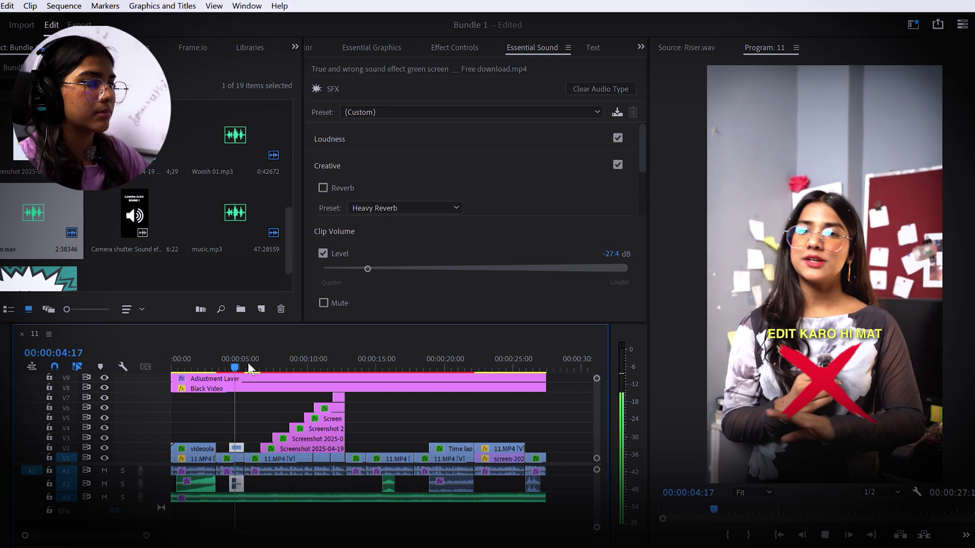
key(space)
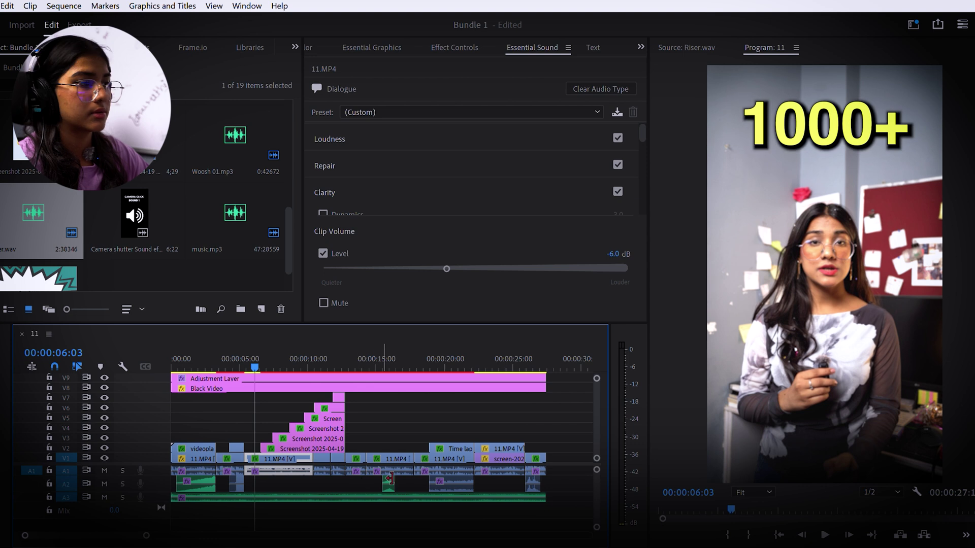
- Move Woosh 01.mp3 on A2 to the start of the 1000+ title and play through the screenshot sequence
drag(390, 484, 268, 473)
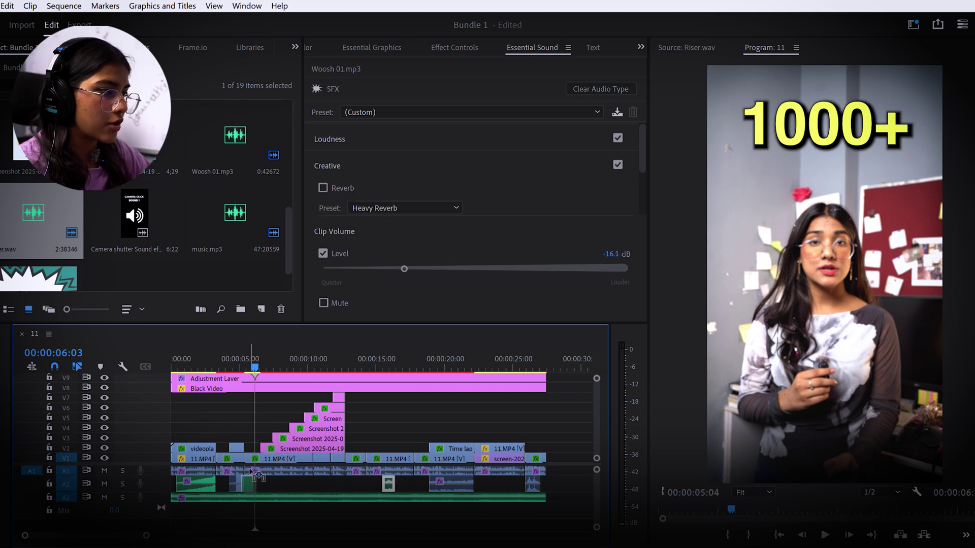
click(246, 360)
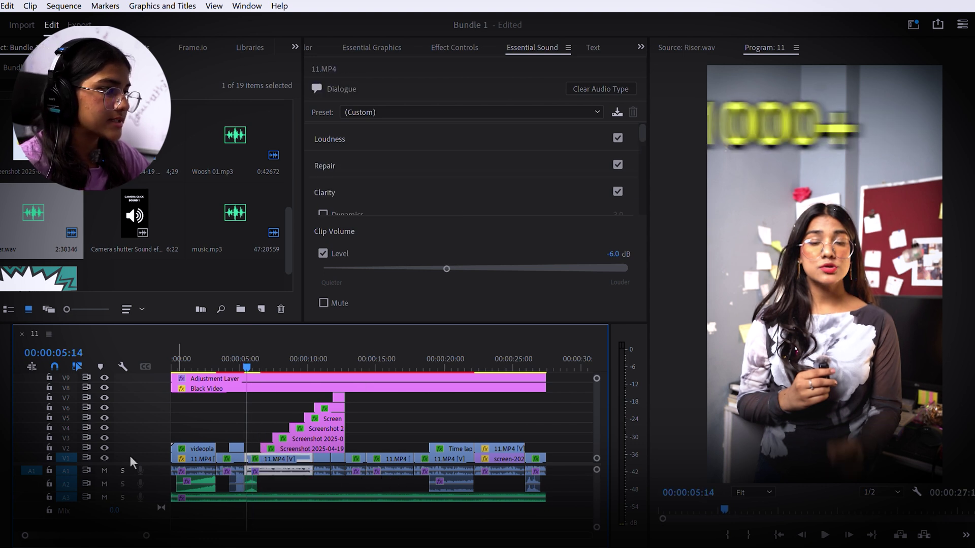
drag(145, 457, 144, 471)
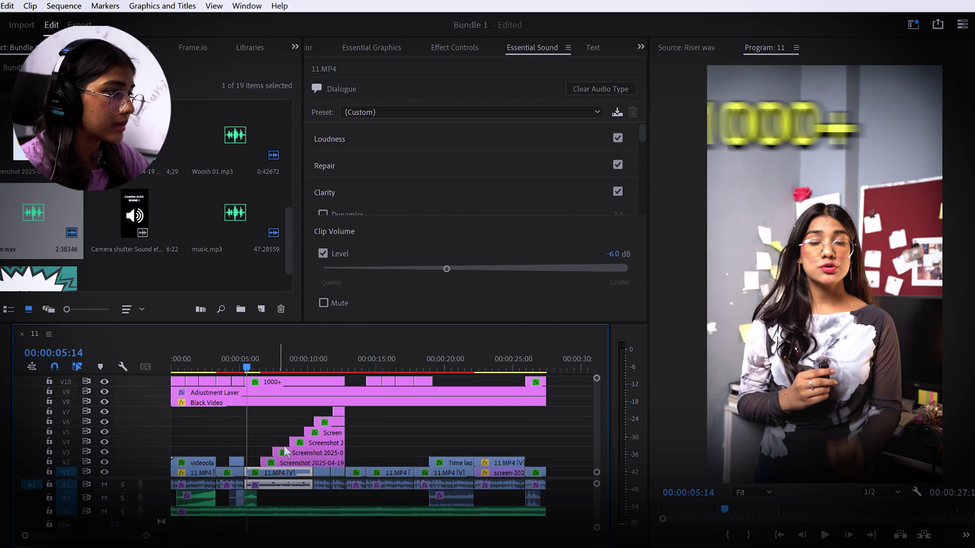
drag(159, 531, 140, 528)
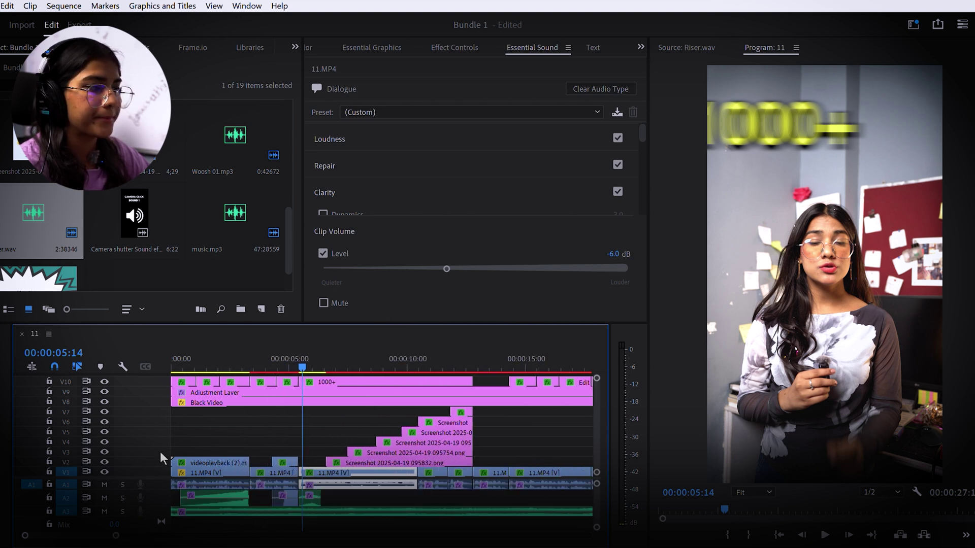
key(space)
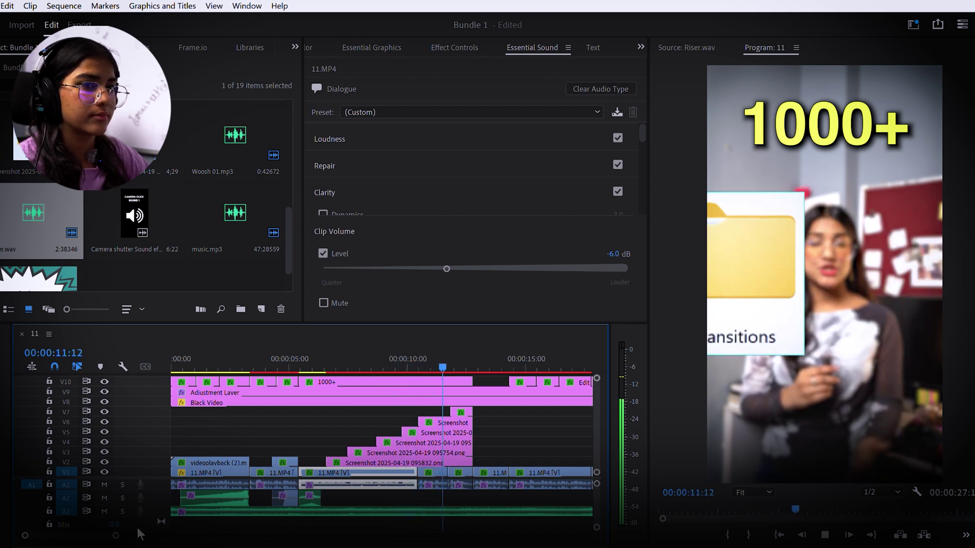
key(backslash)
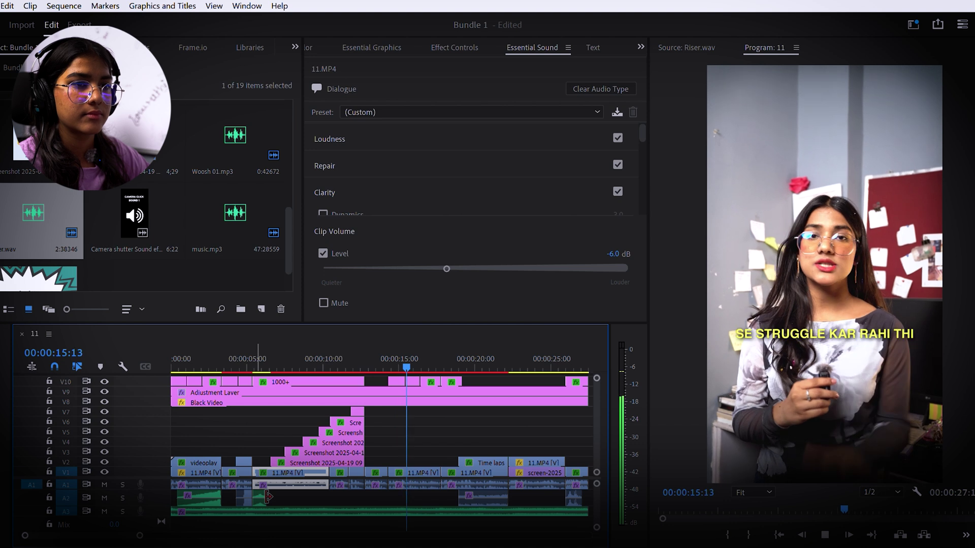
- Desaturate the 11.MP4 clip starting at 00:00:15:13 with Lumetri Color, setting Saturation to 19.8, and play the transition into it
drag(411, 355, 397, 360)
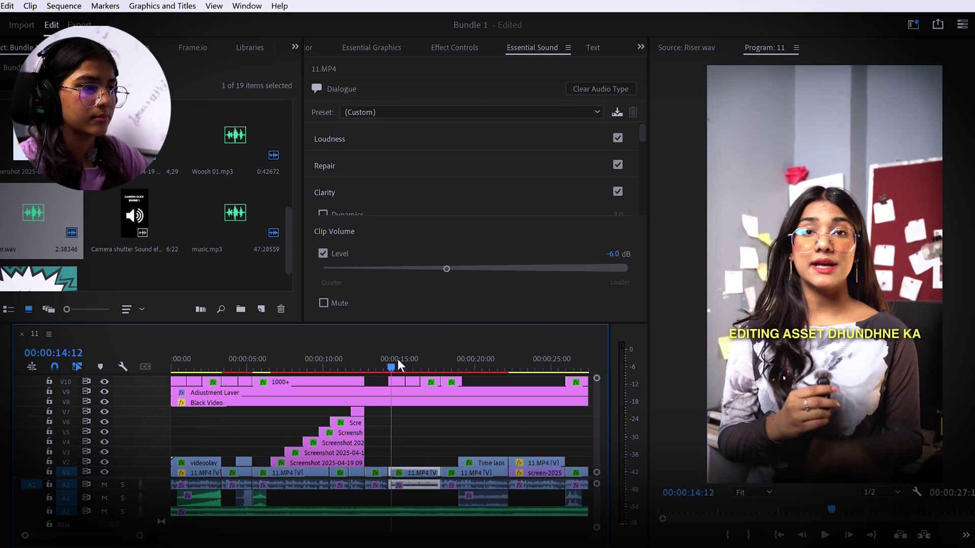
key(space)
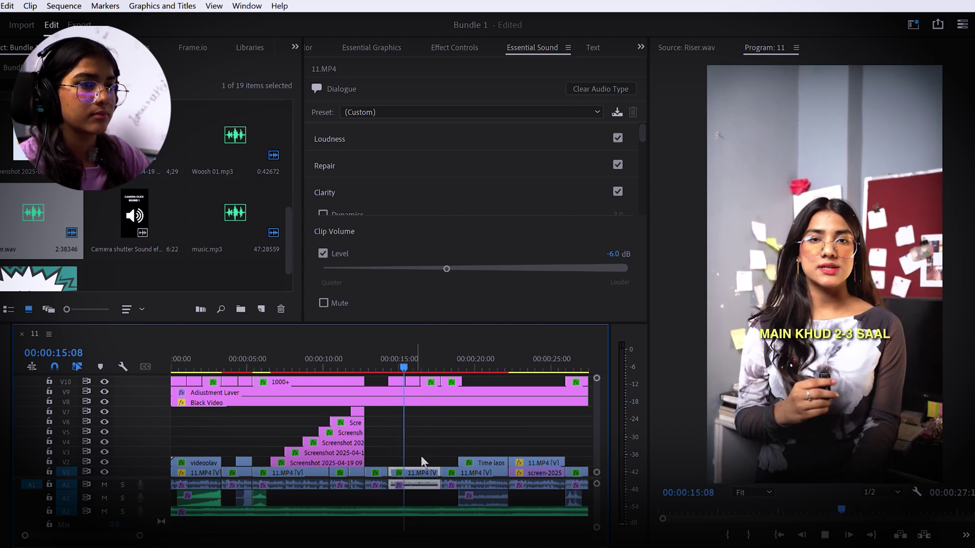
key(space)
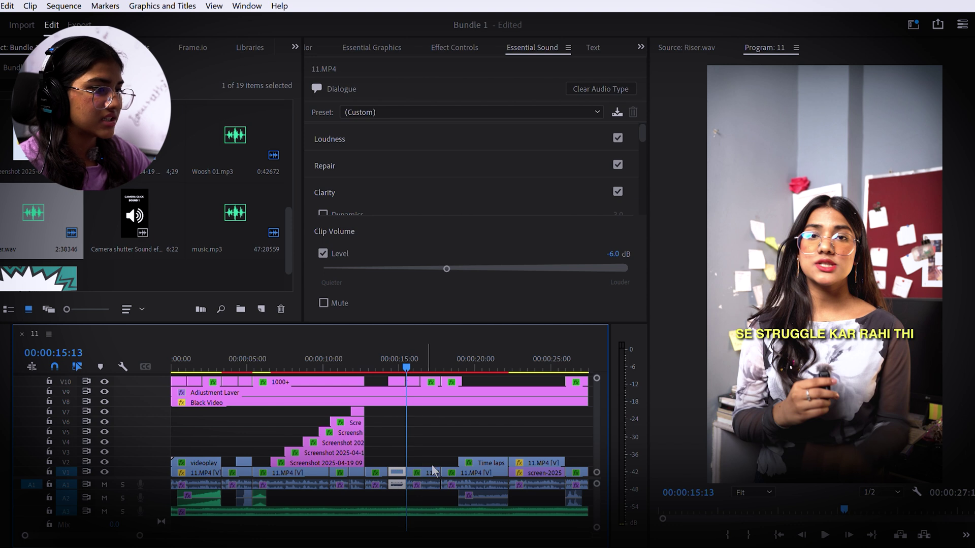
click(457, 41)
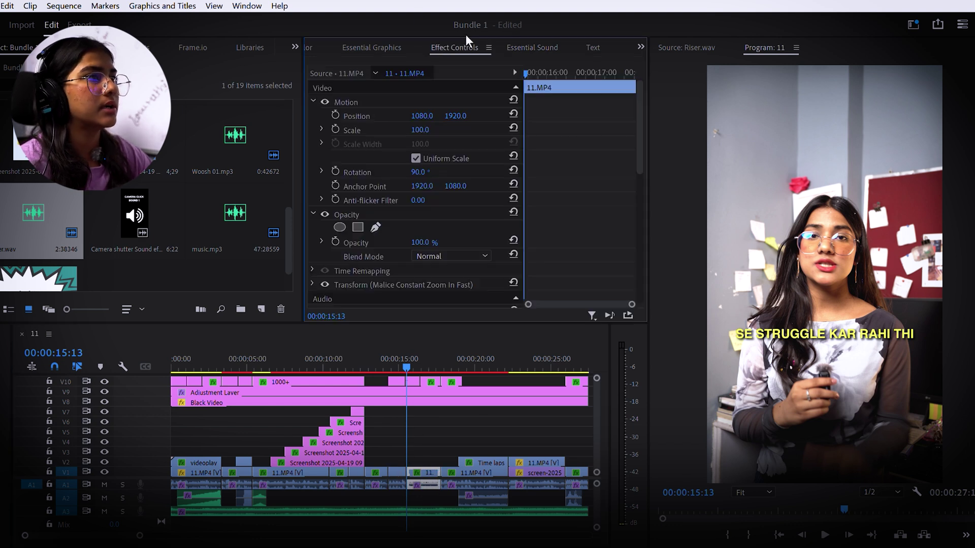
click(374, 44)
click(322, 46)
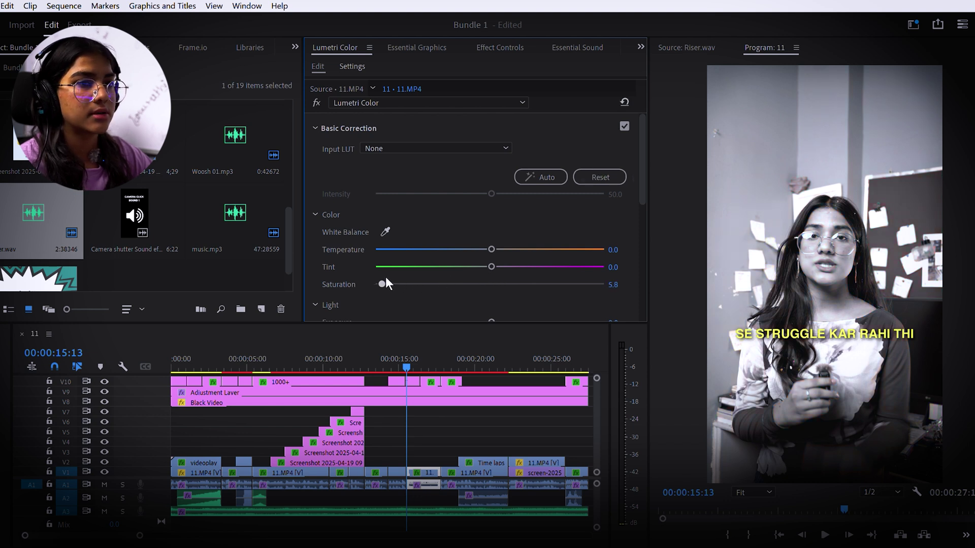
click(401, 347)
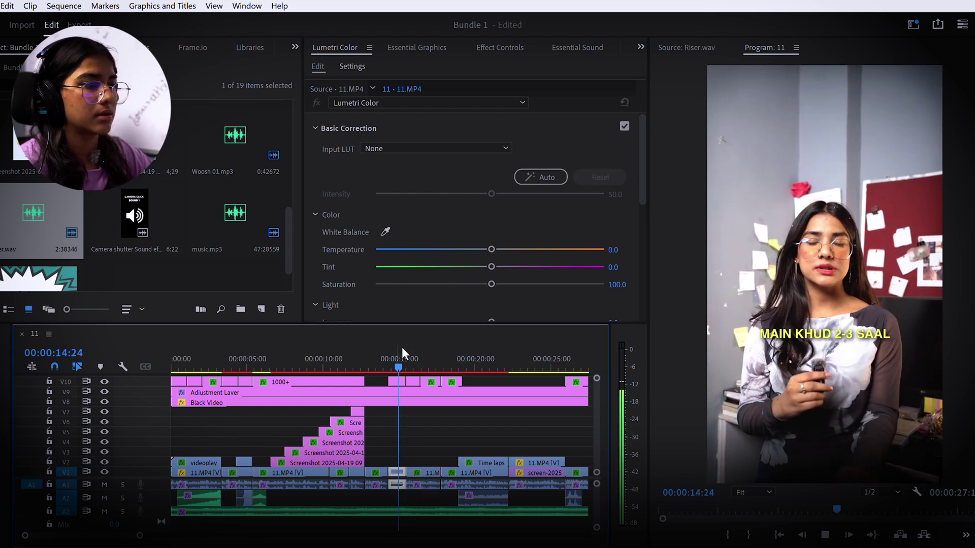
key(space)
drag(379, 282, 401, 271)
click(403, 361)
key(space)
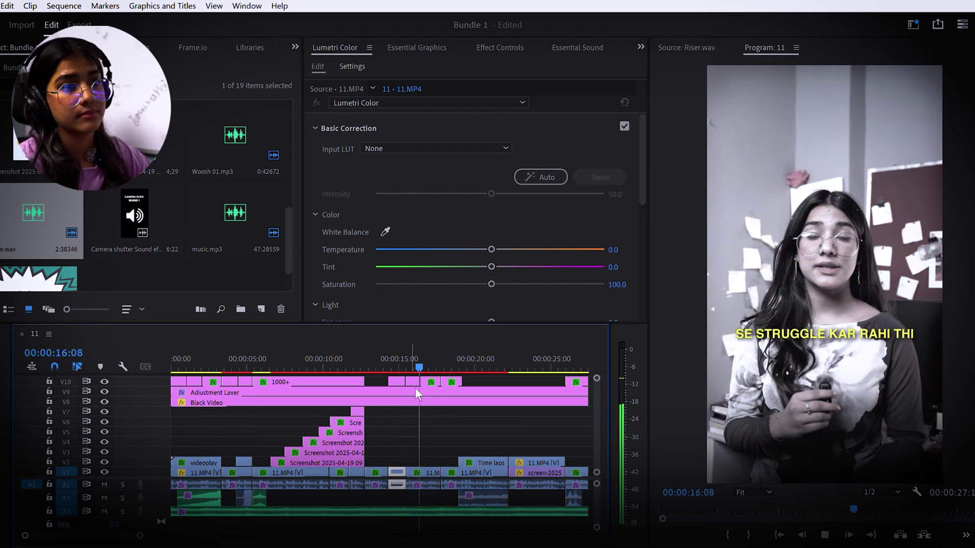
key(space)
drag(431, 366, 417, 368)
- Import SAD - SOUND EFFECT.mp4 and open it as an audio waveform for source trimming
click(235, 274)
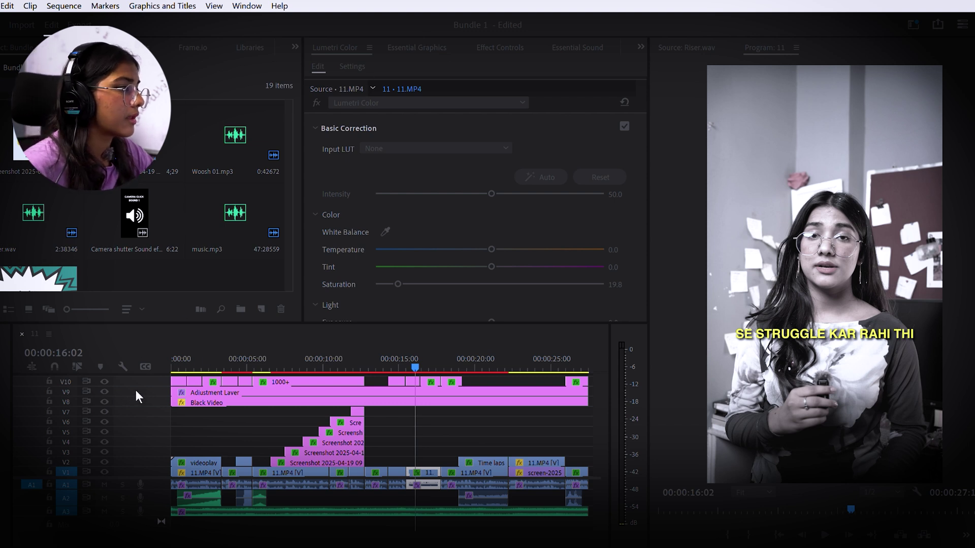
double_click(169, 240)
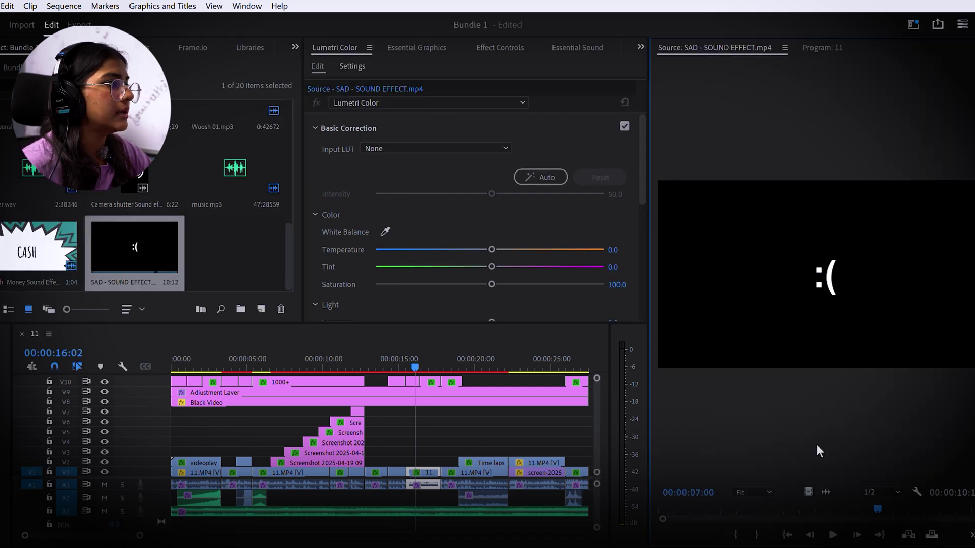
drag(415, 471, 441, 461)
drag(430, 428, 415, 496)
key(ctrl+z)
click(818, 491)
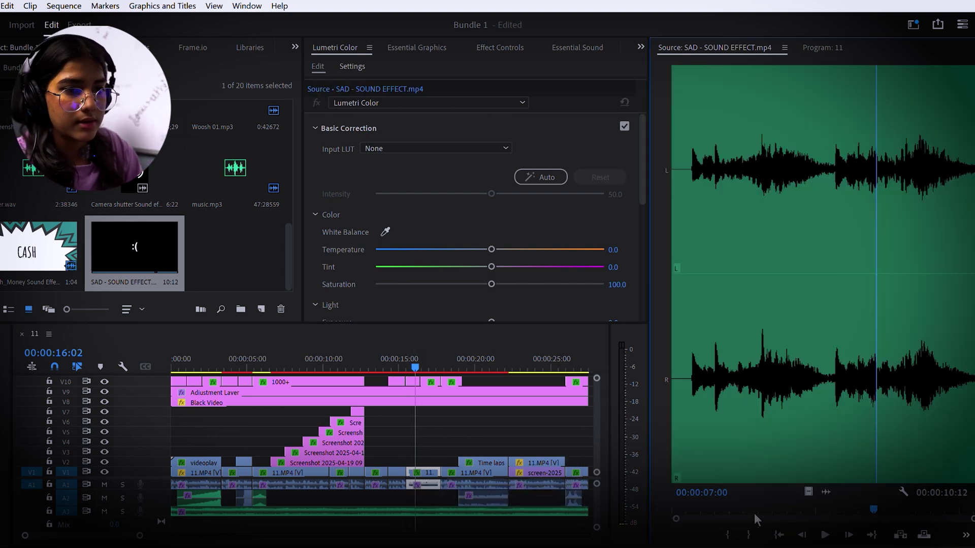
- Mark the sad sound effect from 00:00:00:16 to 00:00:03:10 and place its audio on A2 at 00:00:16:02
drag(820, 304, 695, 343)
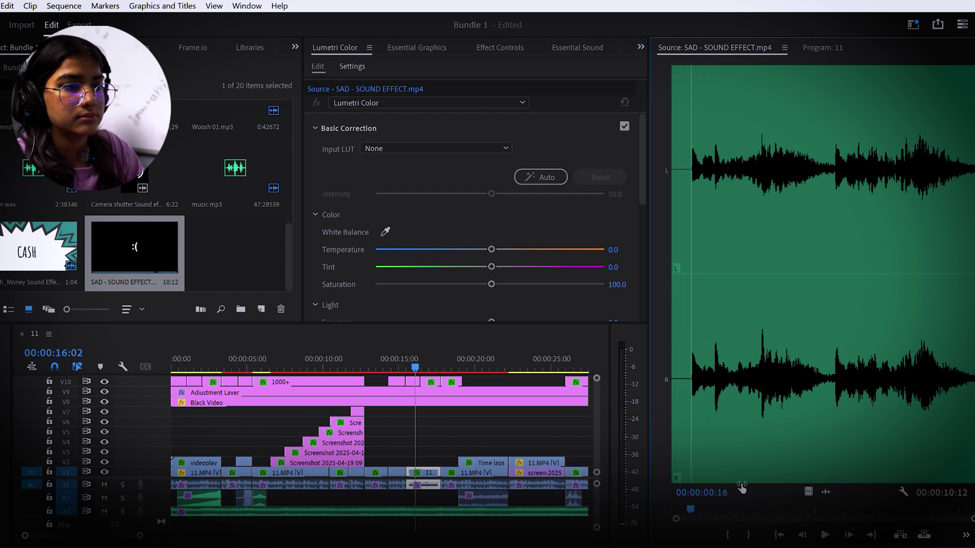
key(i)
key(o)
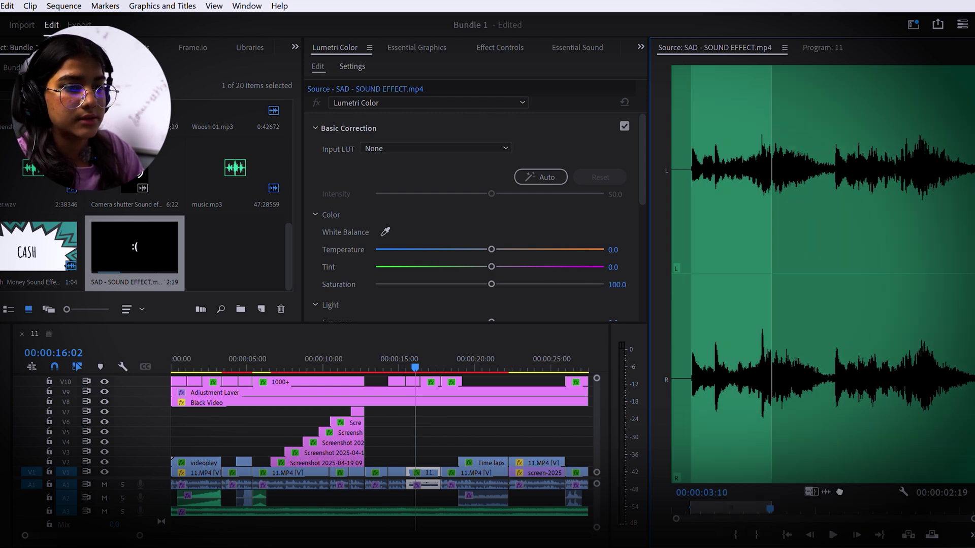
drag(417, 488, 416, 490)
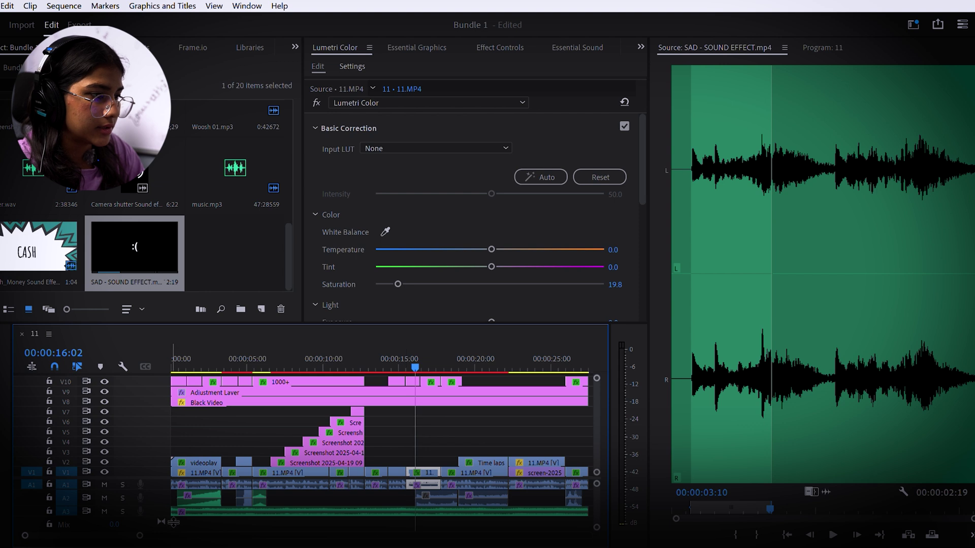
- Move the sad sound effect on A2 to begin just before the desaturated 11.MP4 clip and trim its end to that clip's end
key(=)
key(=)
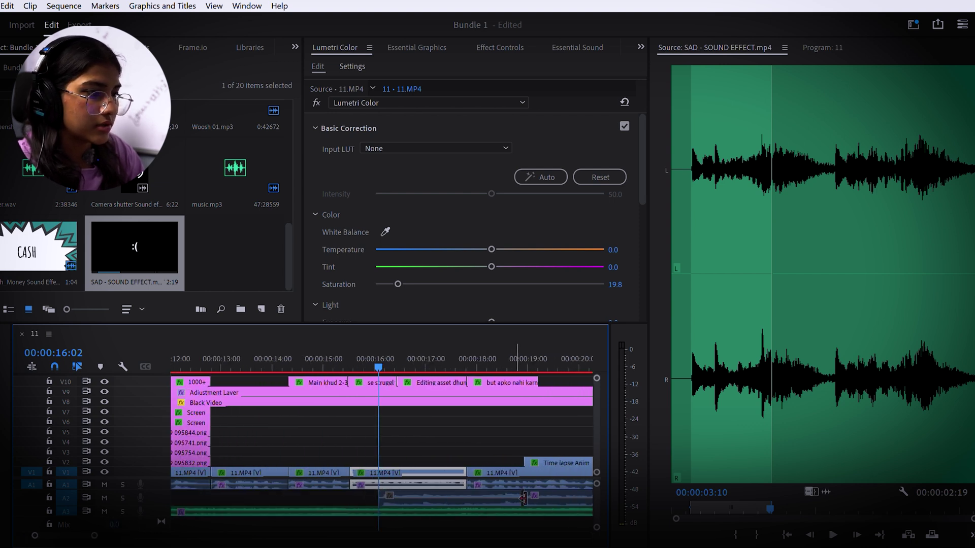
drag(509, 496, 480, 494)
key(Left)
key(Left)
key(Left)
key(Left)
key(Left)
key(Left)
key(Left)
key(Left)
key(Left)
key(Left)
key(Left)
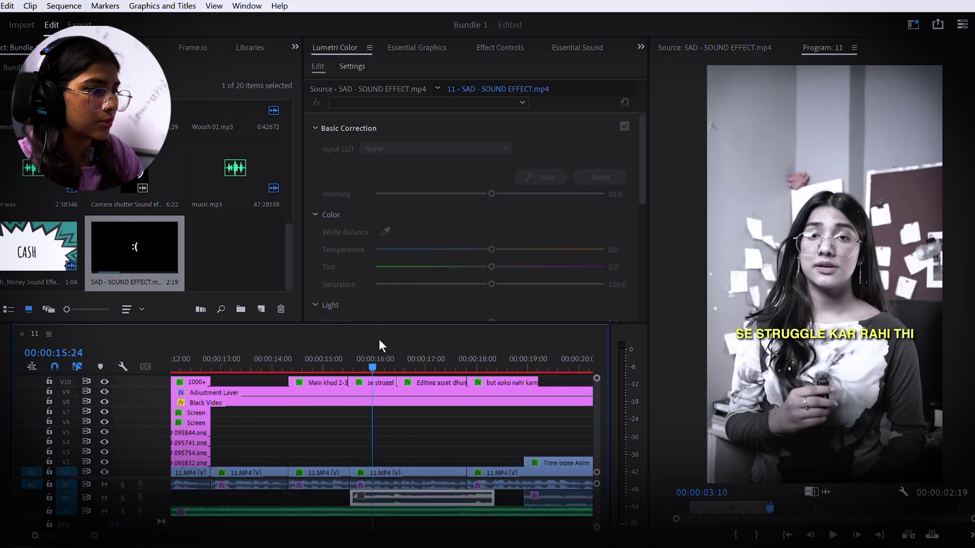
drag(394, 491, 341, 499)
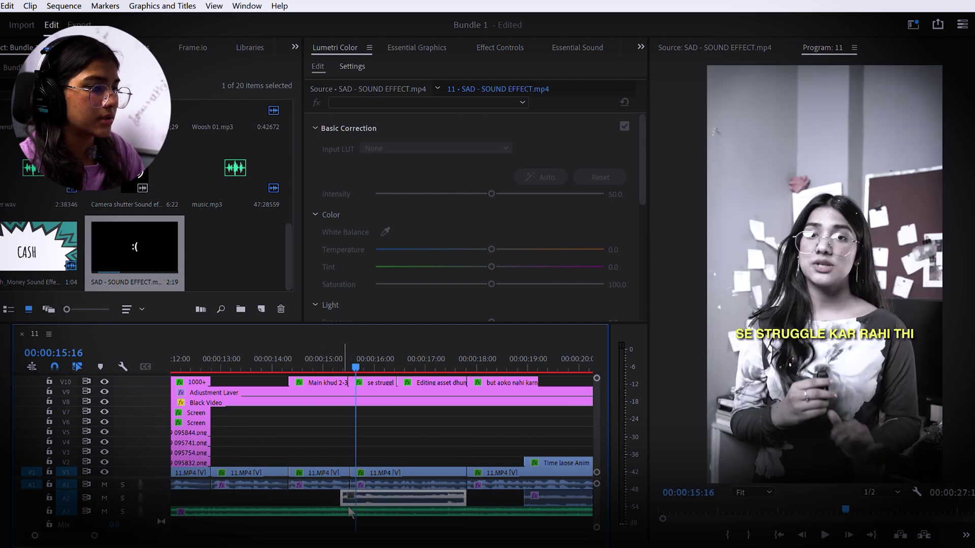
- Set the sad sound effect's clip volume to -12.2 dB in Essential Sound and play the sequence from 00:00:14:16
click(578, 48)
mouse_move(468, 323)
mouse_down()
mouse_move(473, 350)
mouse_move(476, 315)
mouse_up()
click(473, 349)
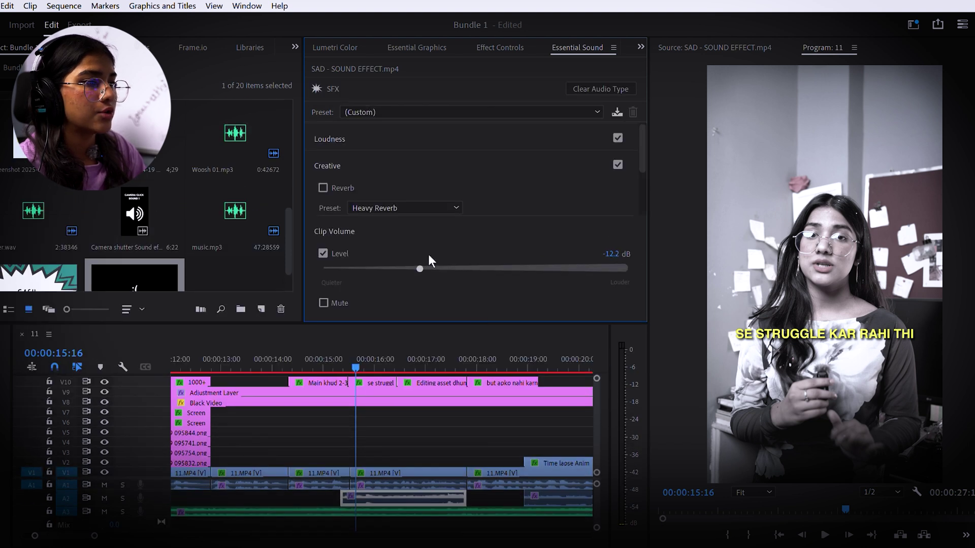
click(305, 361)
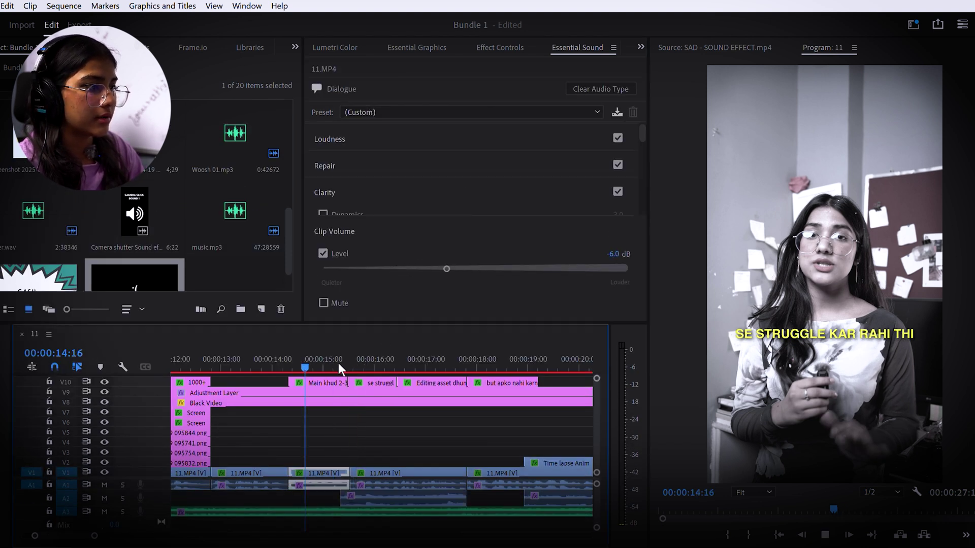
key(space)
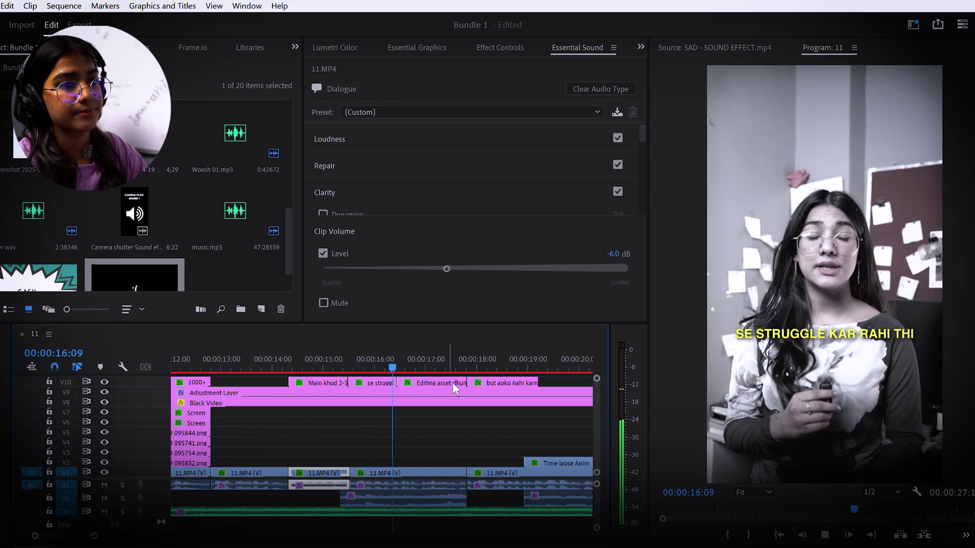
key(space)
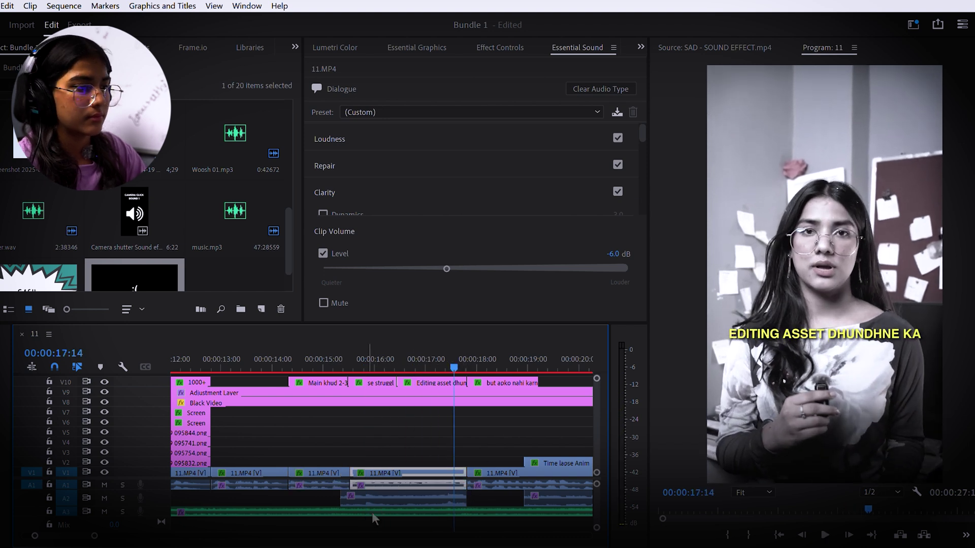
- Cut out the background music on A3 for the span of the sad sound effect and play that section
click(443, 512)
key(Delete)
drag(447, 363, 340, 366)
key(space)
key(space)
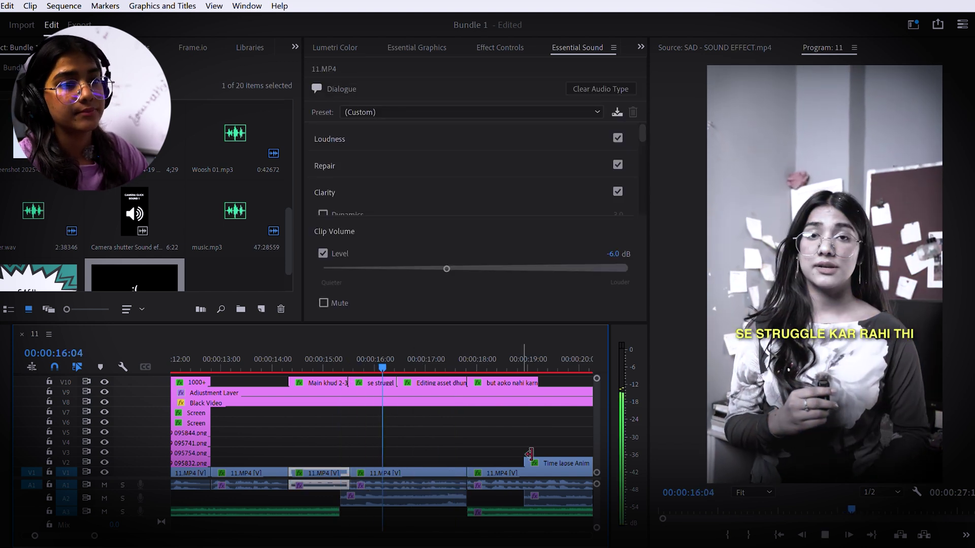
- Play the sequence through the wall clock clip to review its sound effect around 00:00:20:04
key(minus)
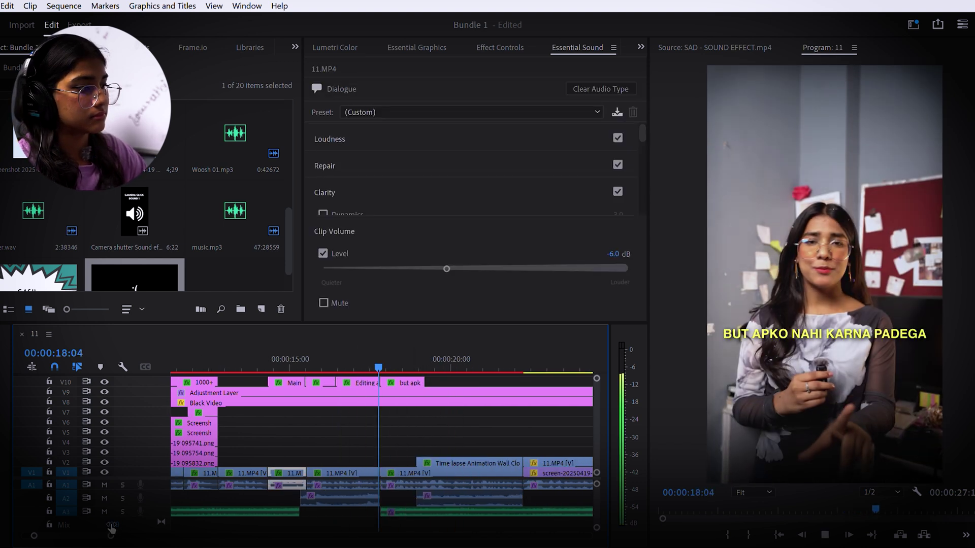
click(457, 496)
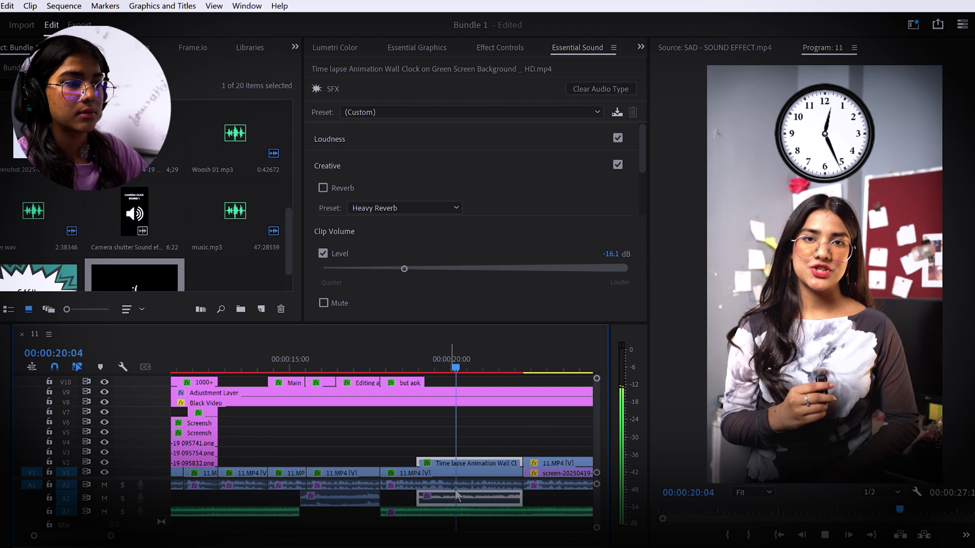
click(507, 429)
click(498, 493)
key(space)
click(455, 358)
key(space)
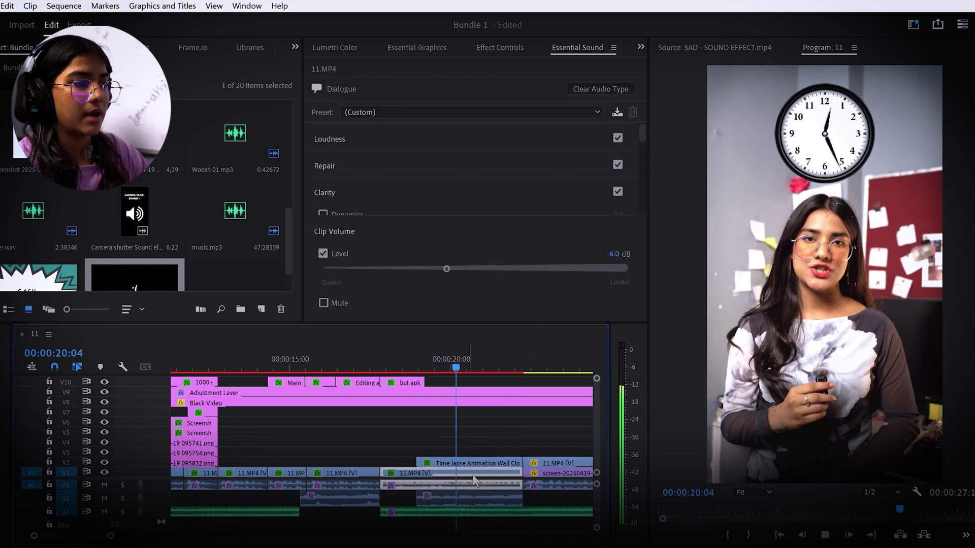
- Move the Cash_Money Sound Effect on A2 earlier so it sits over the end of the screen recording, and play it
drag(110, 535, 145, 536)
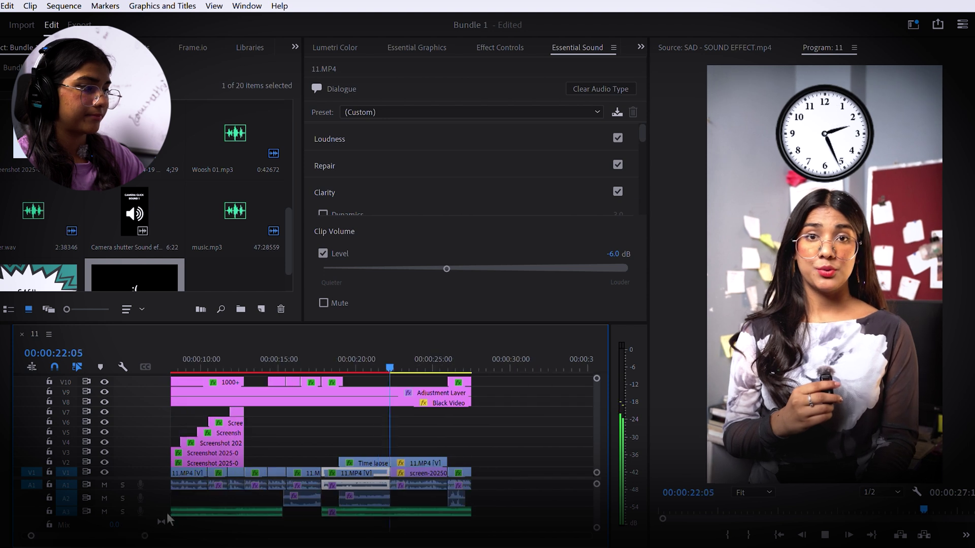
click(518, 441)
drag(459, 500, 440, 500)
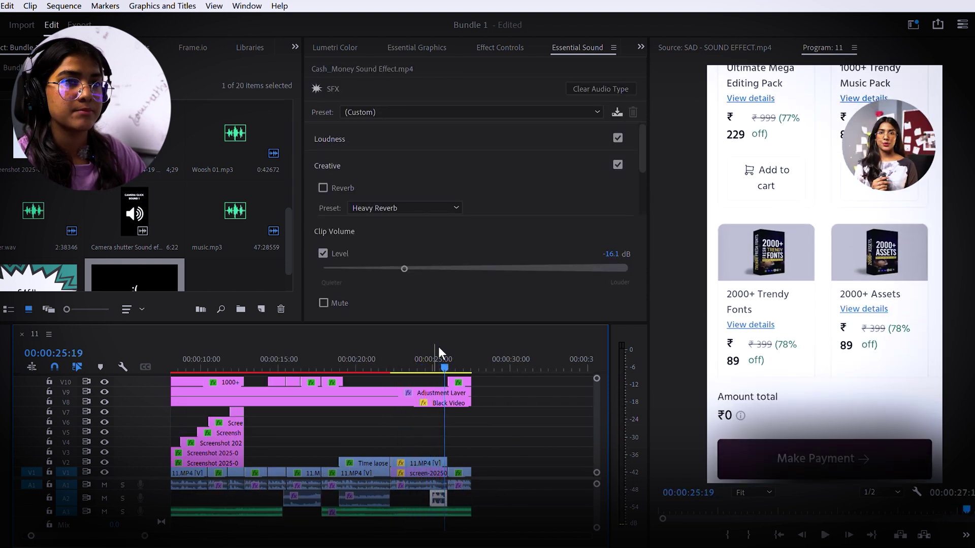
click(433, 361)
drag(389, 261, 384, 261)
drag(431, 359, 424, 361)
key(space)
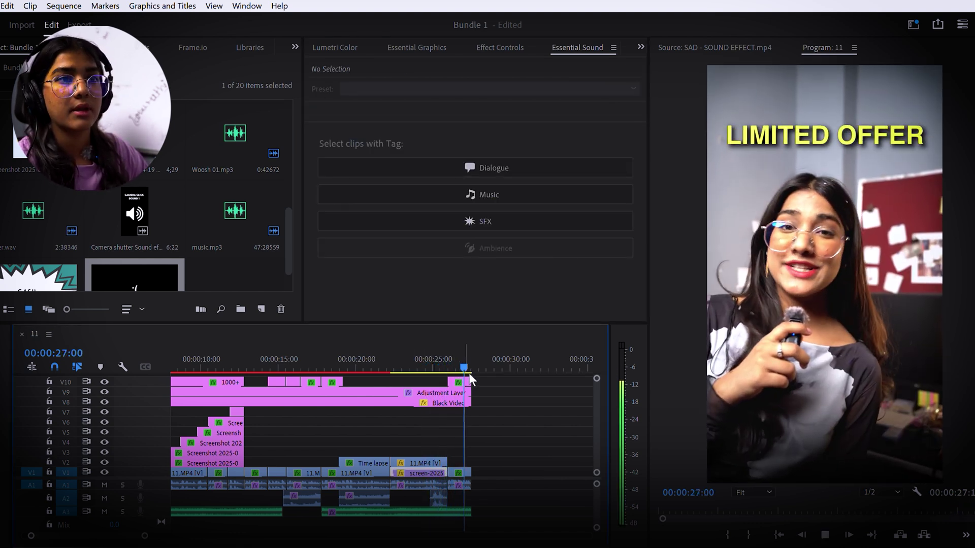
- Copy the short sound effect on A2 just after 00:00:05:00 to the start of the closing LIMITED OFFER clip
click(452, 361)
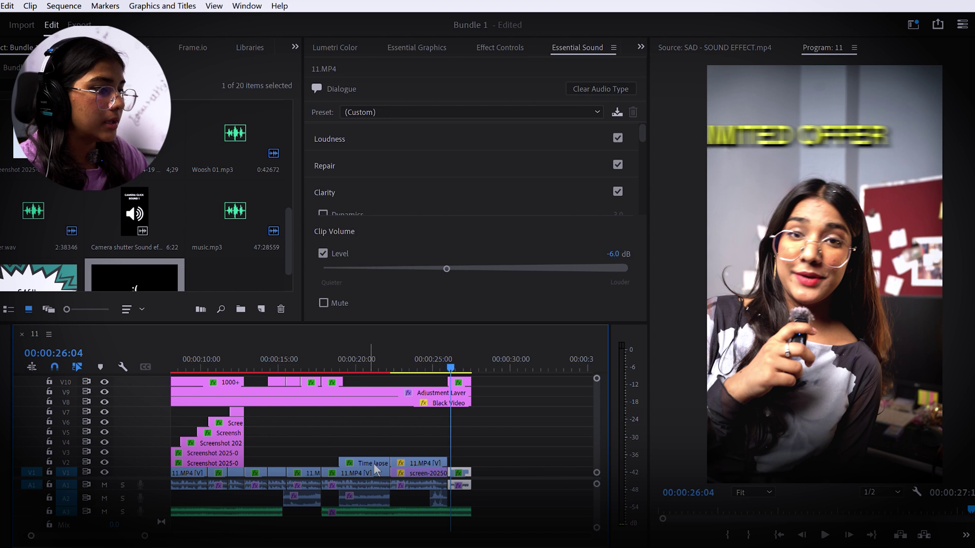
drag(152, 532, 379, 500)
click(216, 495)
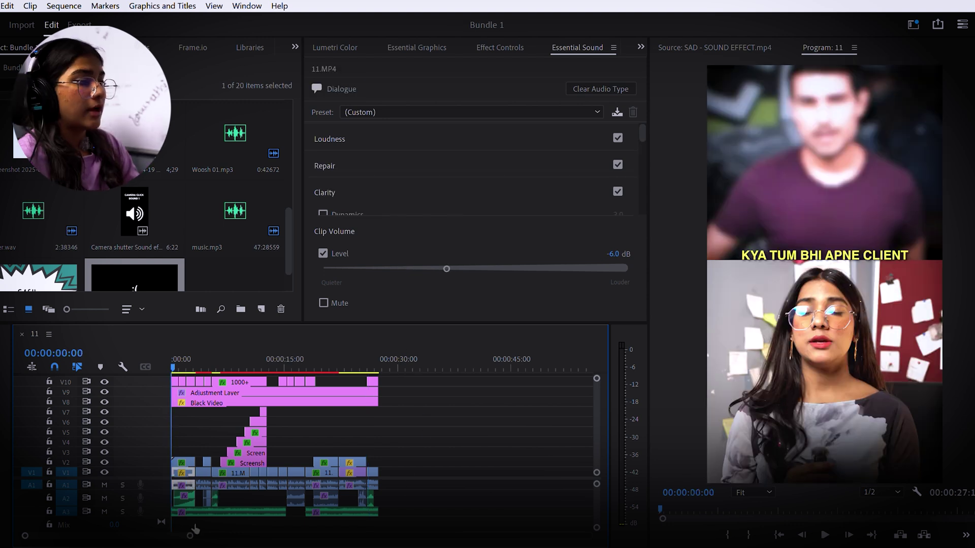
- Play the whole sequence from 00:00:00:00 to its end to review the finished edit
scroll(171, 513, up, 5)
scroll(172, 514, down, 2)
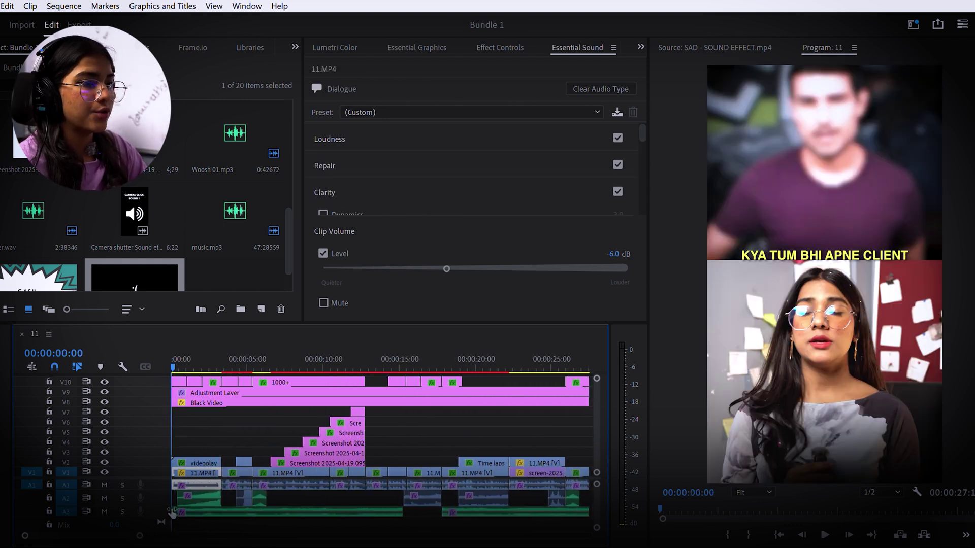
drag(156, 472, 161, 496)
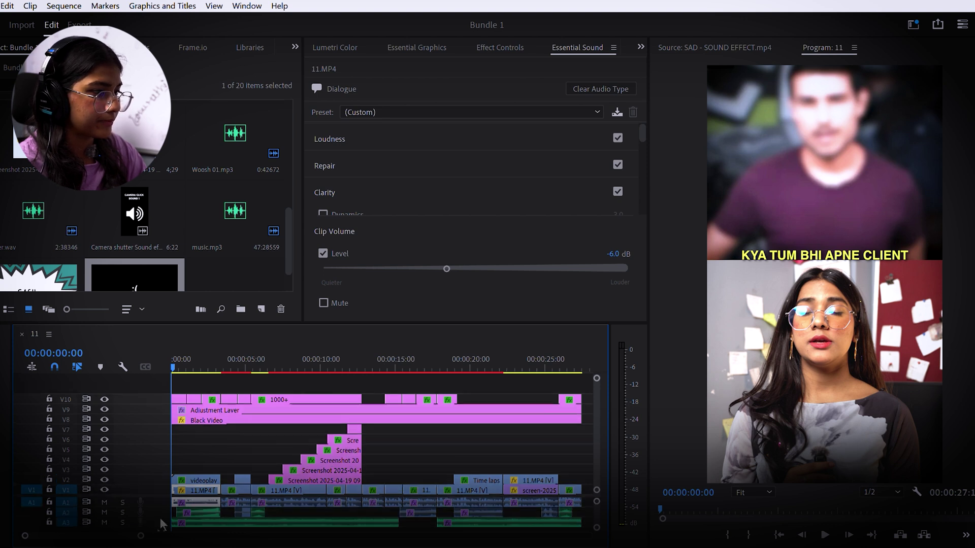
drag(141, 536, 138, 535)
key(space)
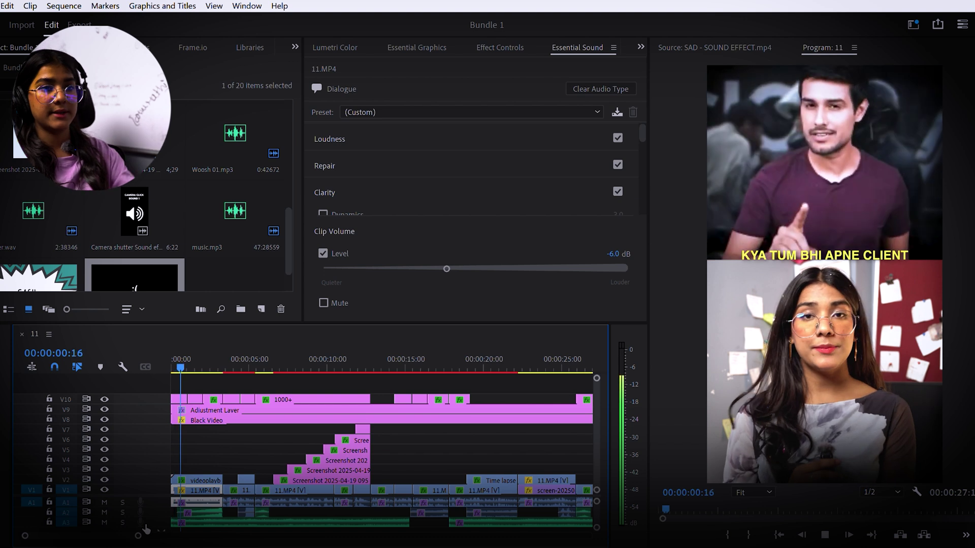
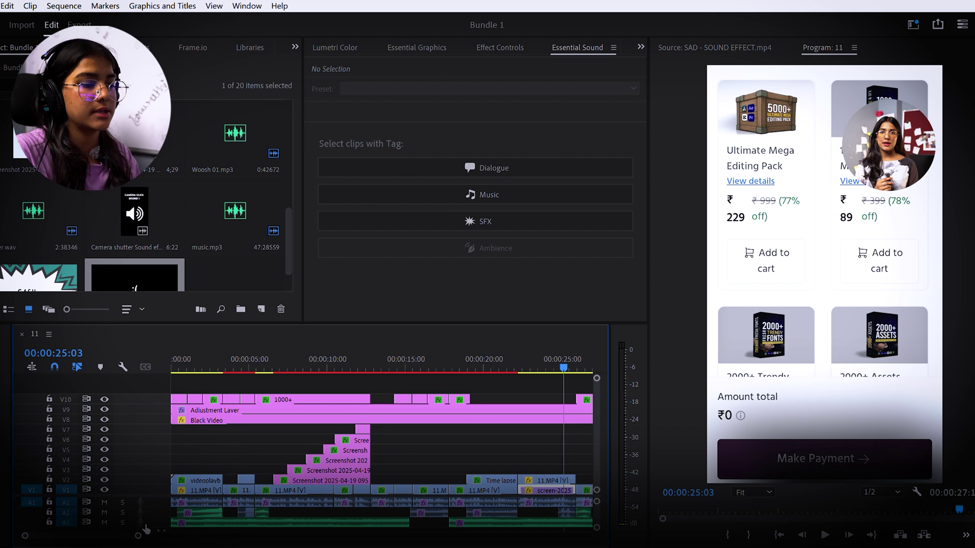
key(space)
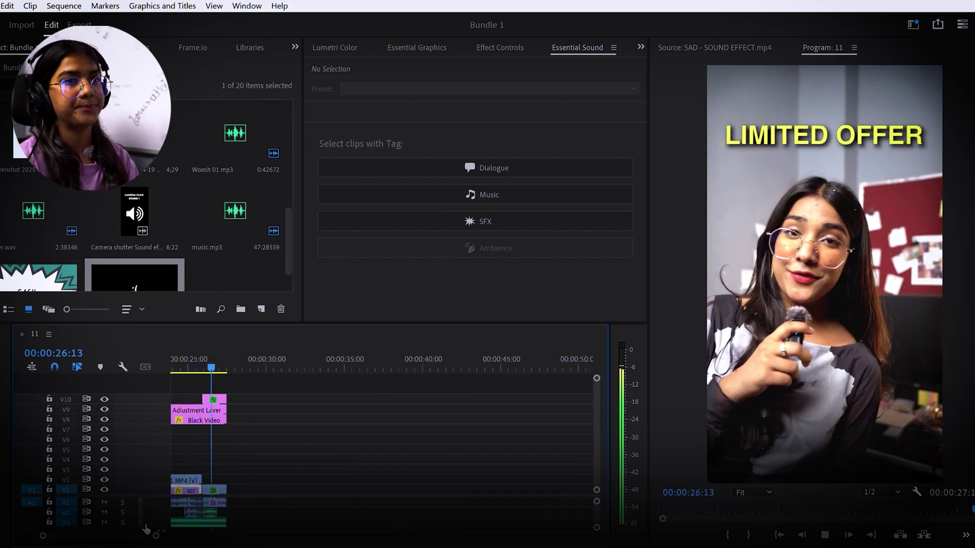
drag(227, 361, 26, 372)
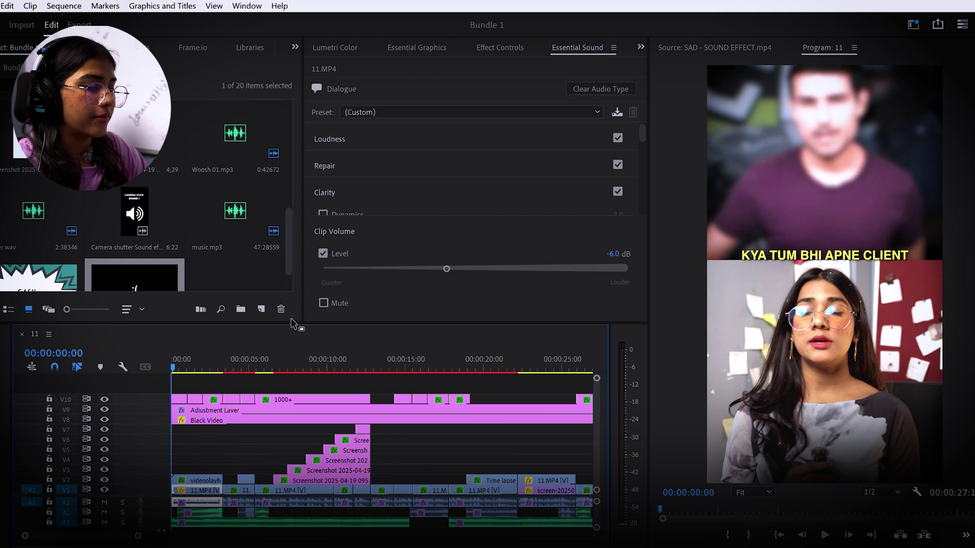
- Open the export settings for sequence 11 and name the output file Video Bundle.mp4
click(81, 23)
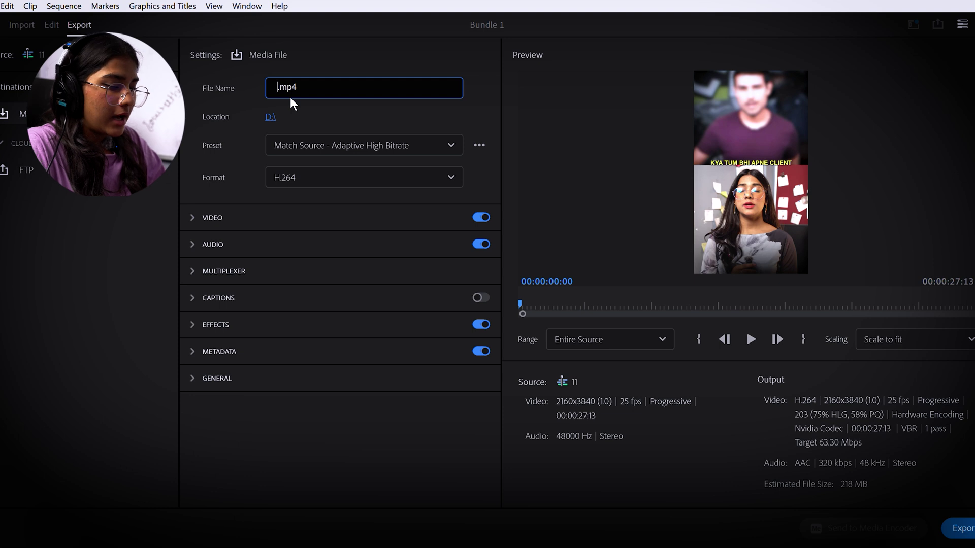
text(Vide)
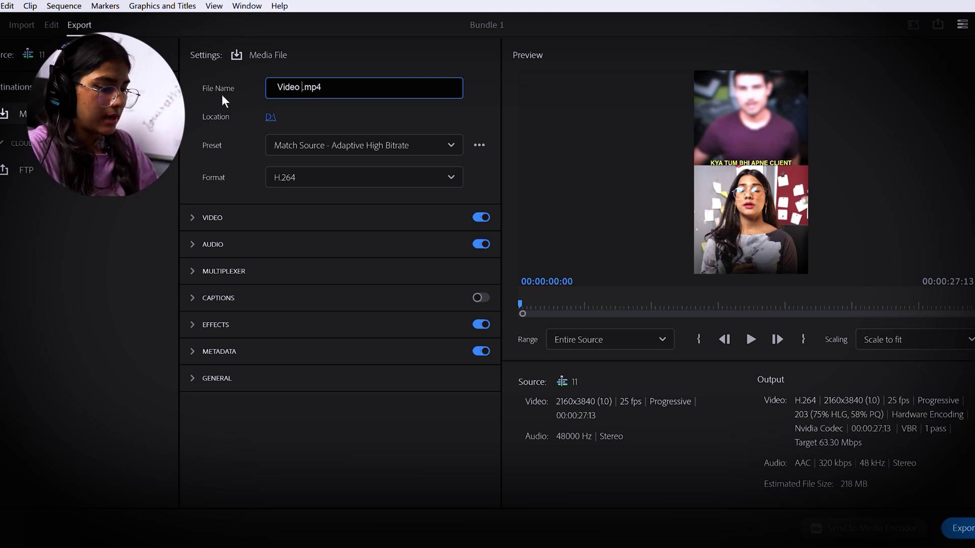
text(o )
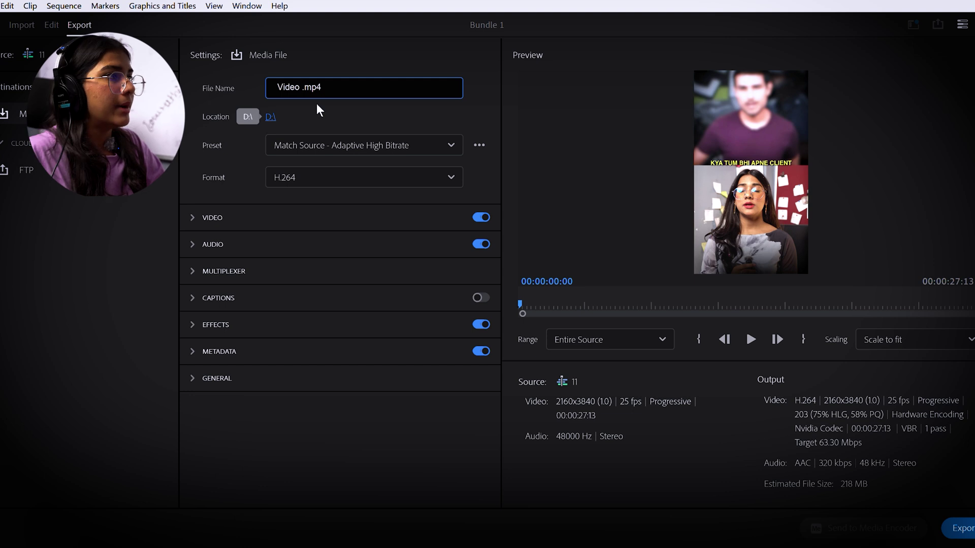
text(Bundle)
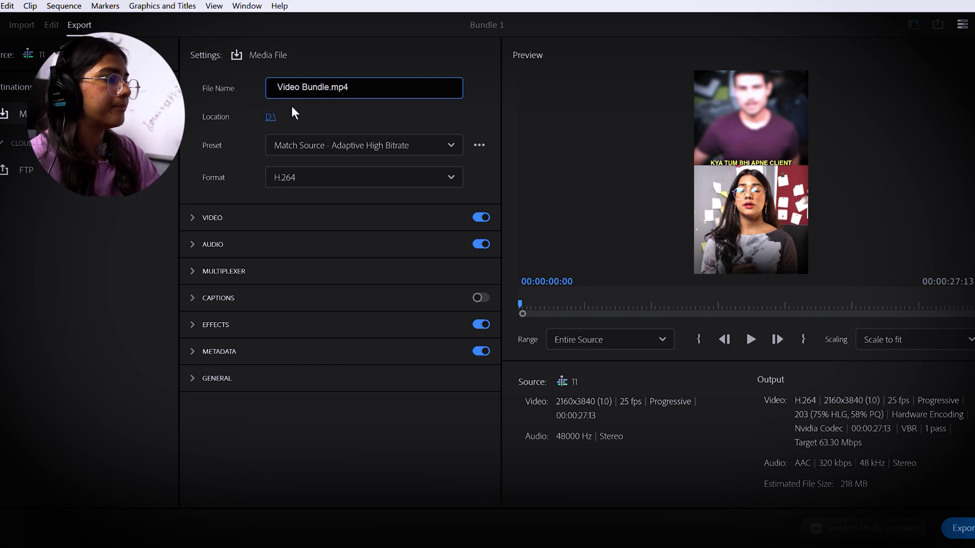
- Enable Render at Maximum Depth and Use Maximum Render Quality in the expanded video export settings
click(254, 218)
click(218, 432)
scroll(335, 350, down, 5)
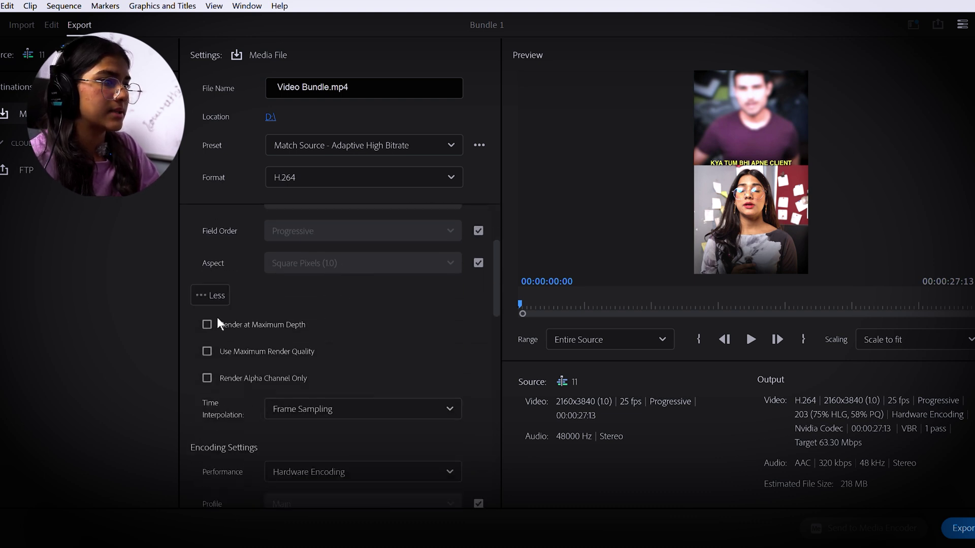
click(212, 319)
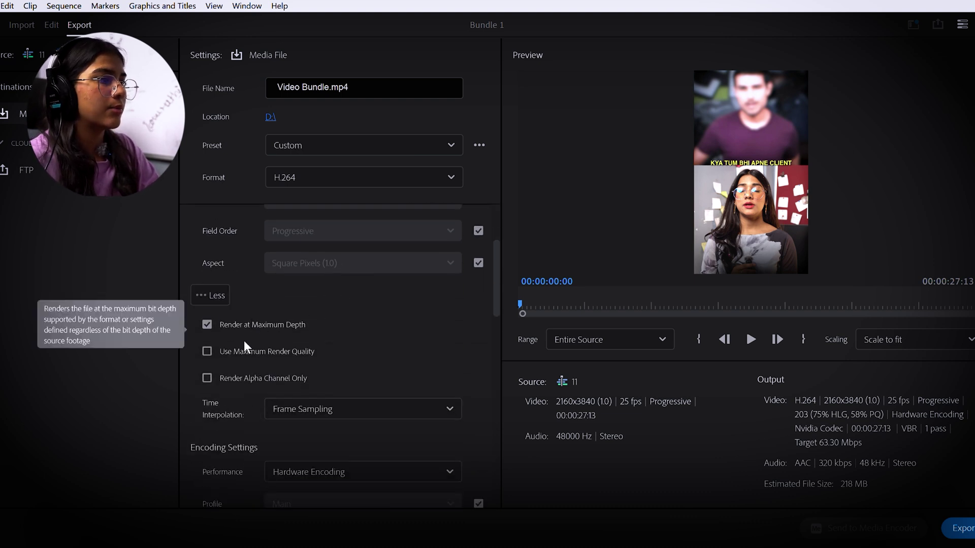
click(215, 341)
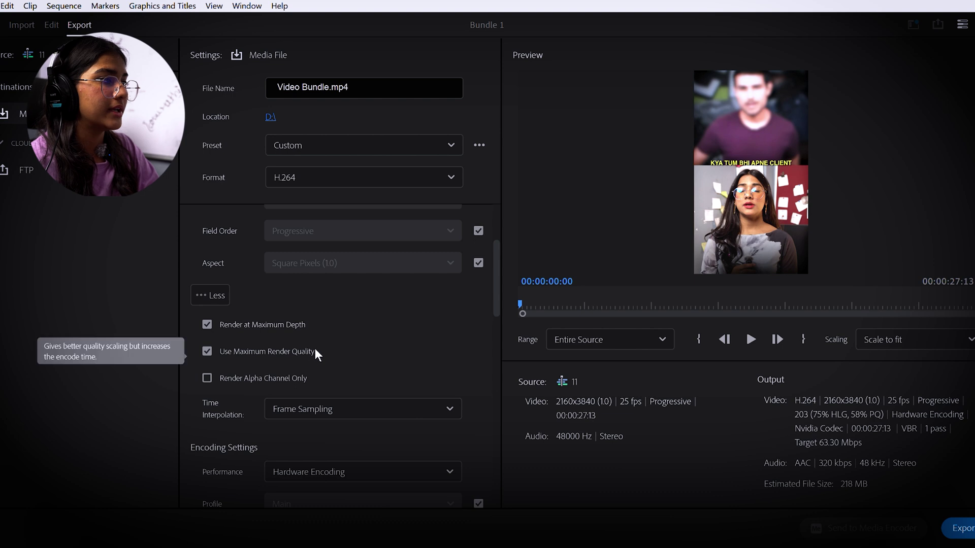
- Enter a new target bitrate for the VBR, 1 pass encoding and start exporting the video
scroll(315, 354, down, 3)
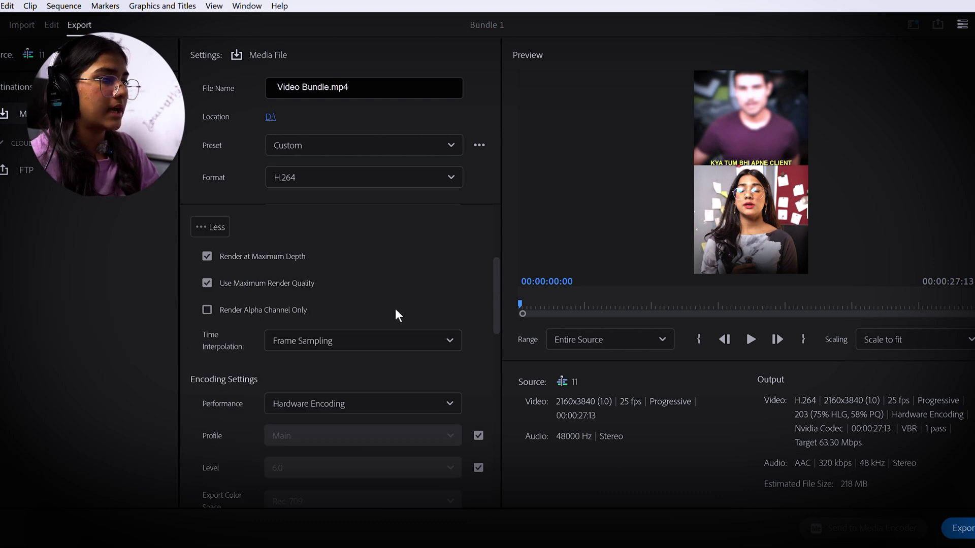
scroll(395, 311, down, 15)
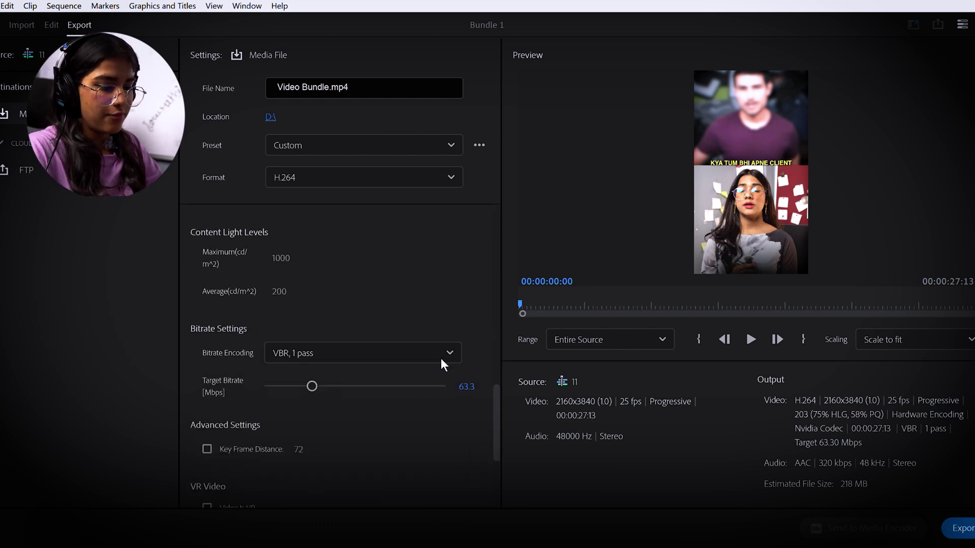
click(473, 384)
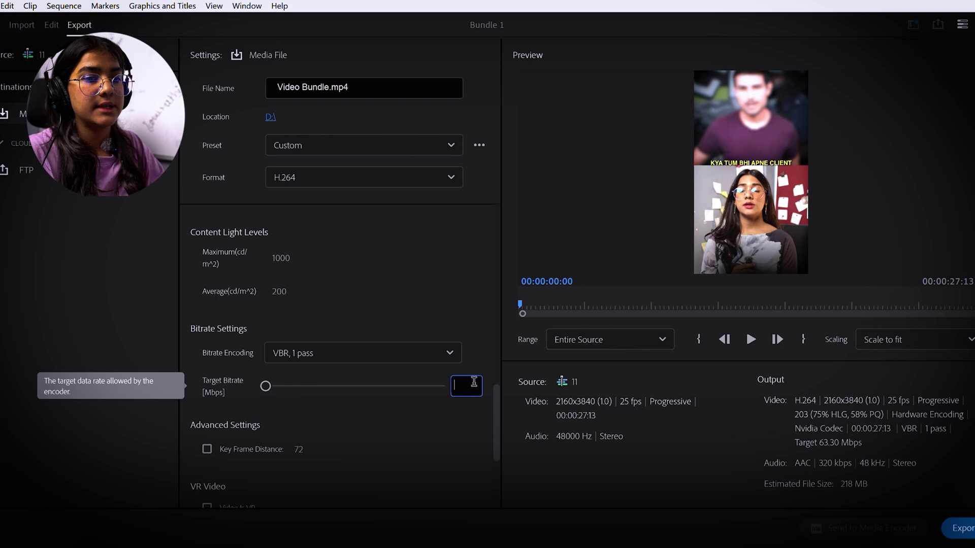
click(965, 526)
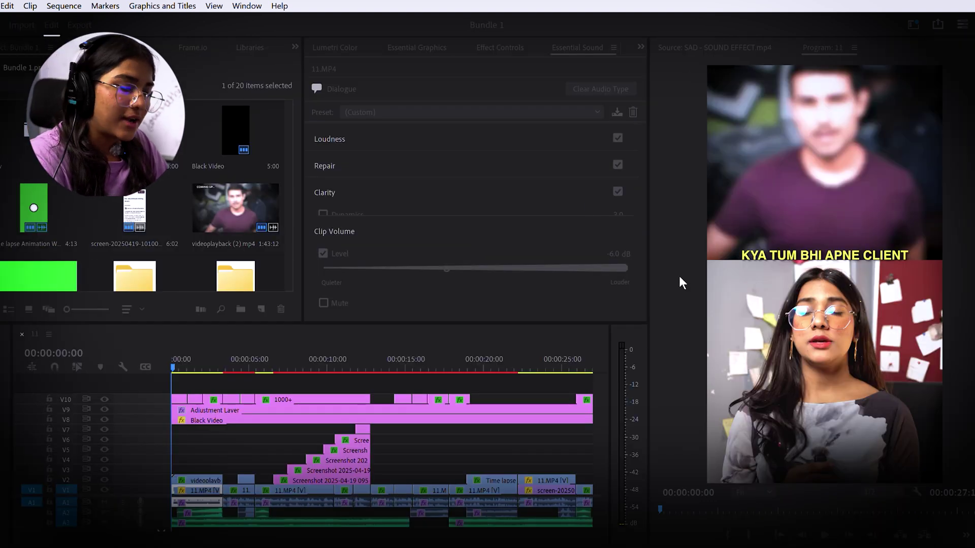